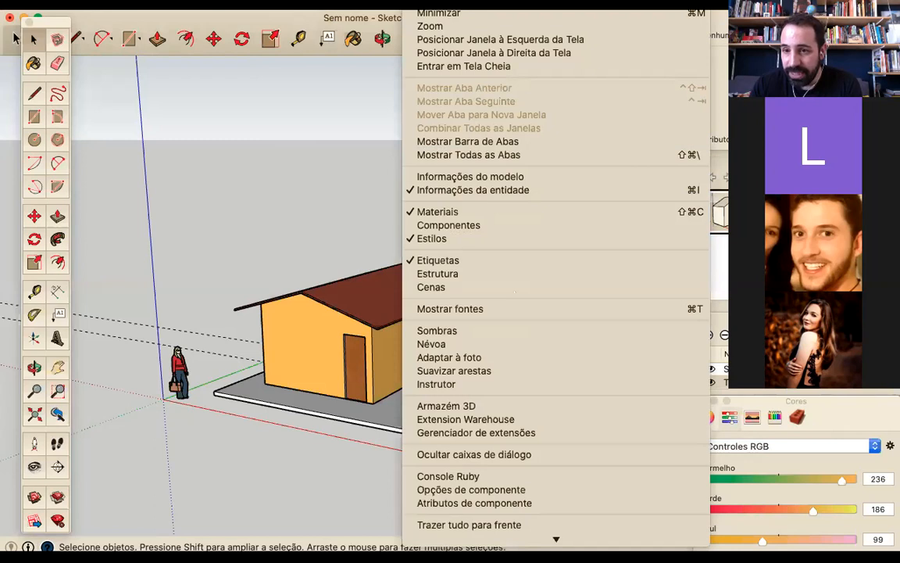
Step: Add a tag named Piso in the tags window and enlarge the window to fit the whole tag list
left_click_drag(690, 276, 645, 122)
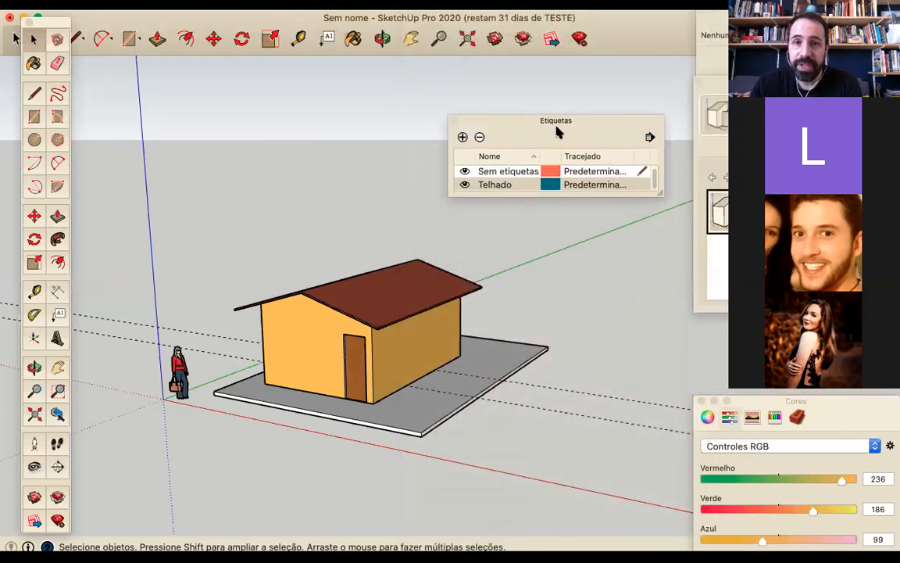
left_click(463, 138)
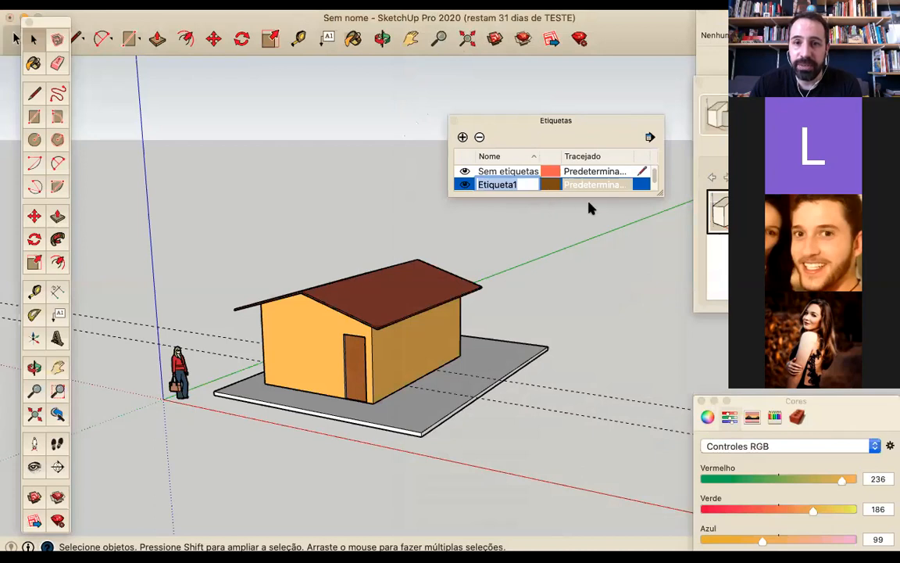
left_click_drag(660, 195, 669, 246)
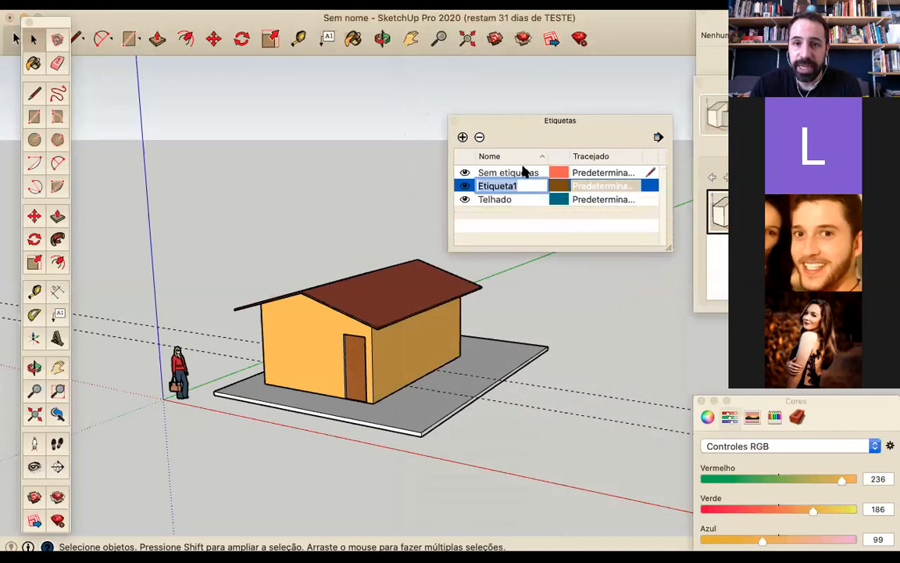
type("Piso")
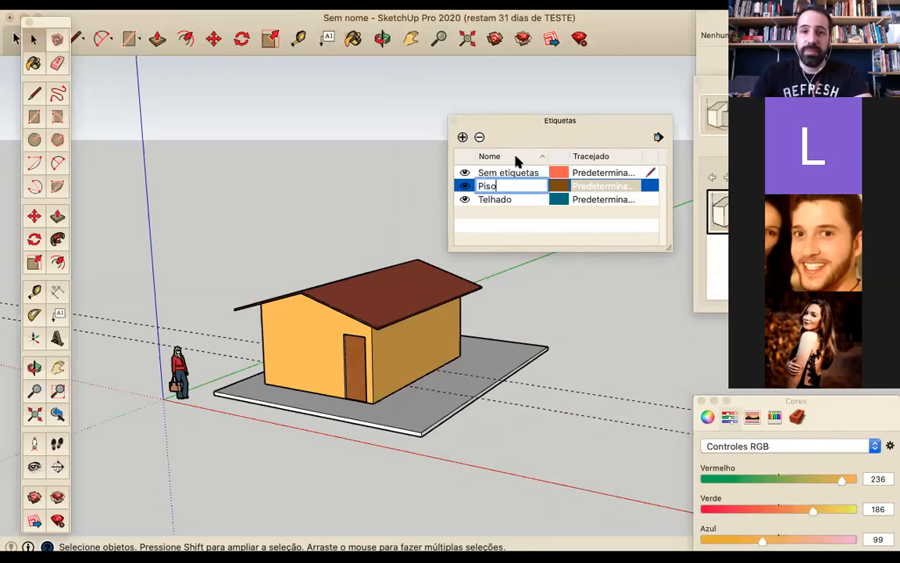
key("Return")
left_click(489, 173)
left_click(489, 183)
left_click(494, 173)
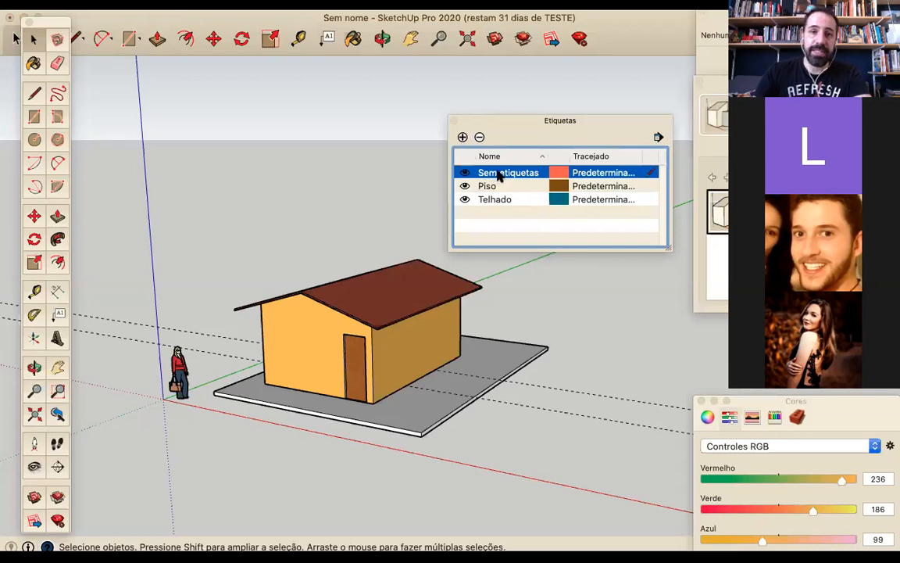
left_click(517, 183)
left_click(513, 177)
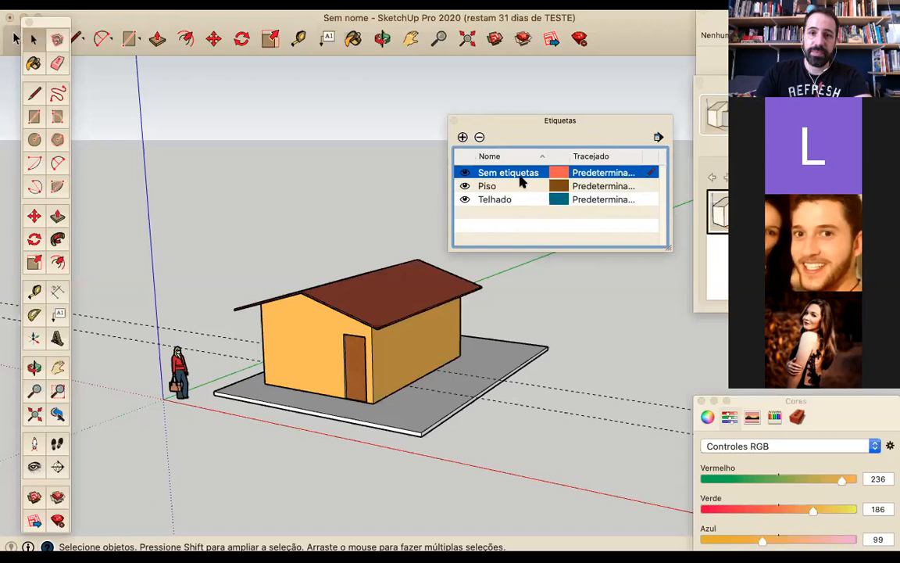
Step: Add another tag named Casa to the tag list
left_click(463, 138)
type("Casa")
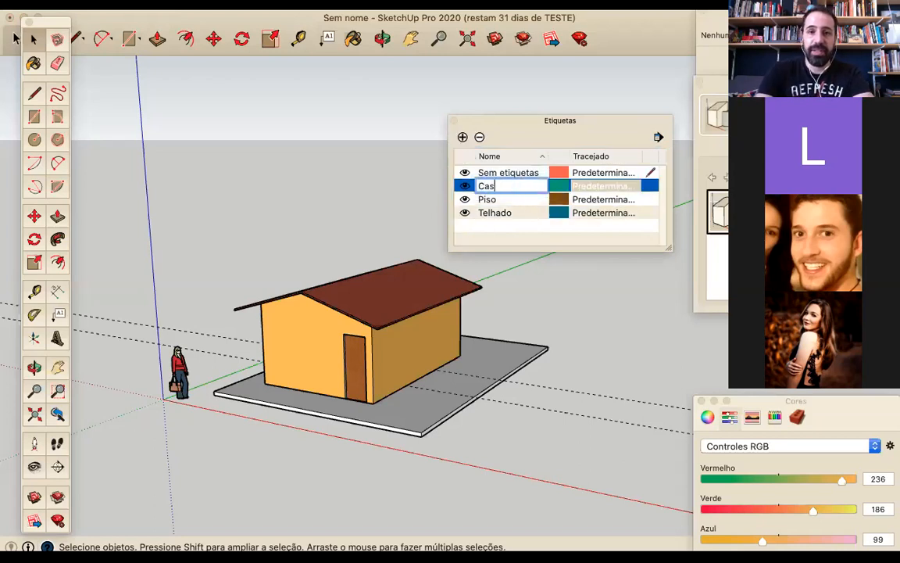
key("Return")
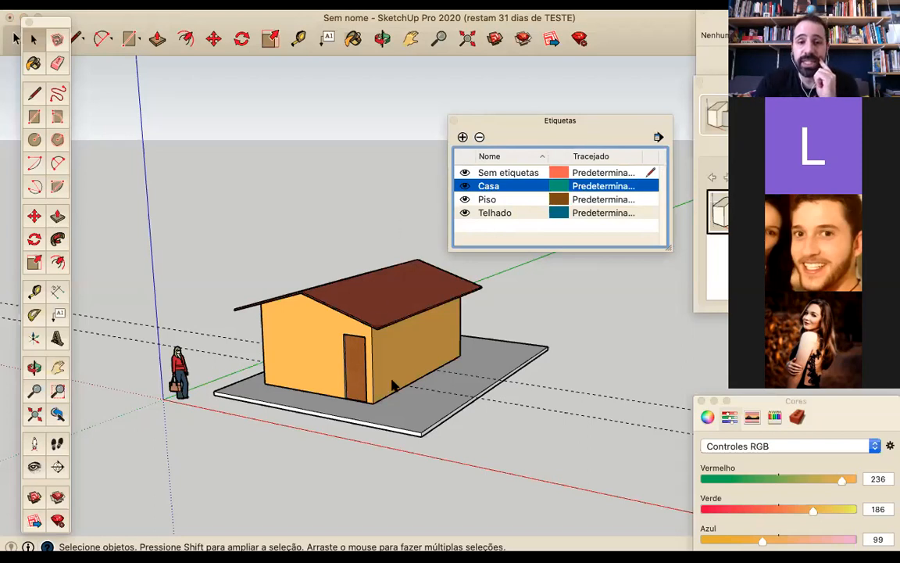
Step: Select the group of house walls and assign it to the Casa tag in its entity information
left_click(321, 340)
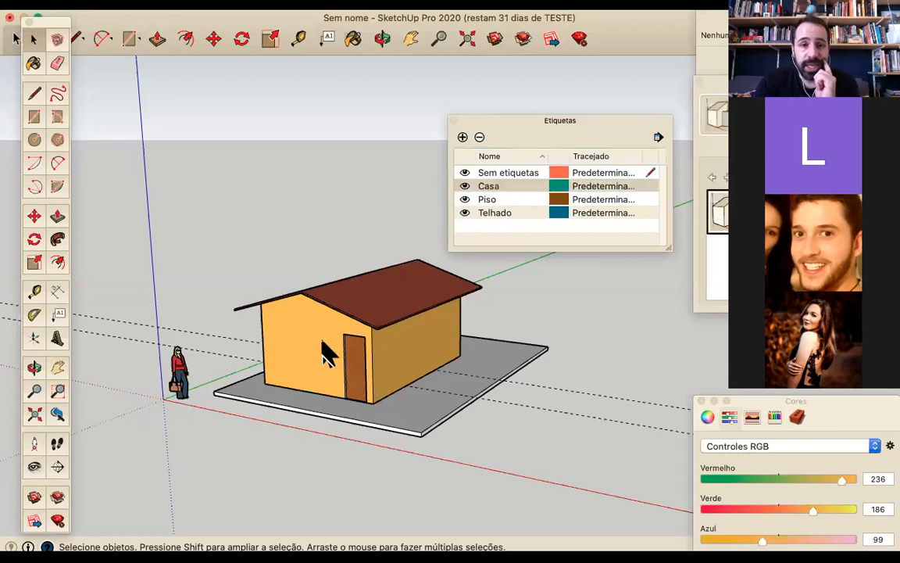
left_click(426, 367)
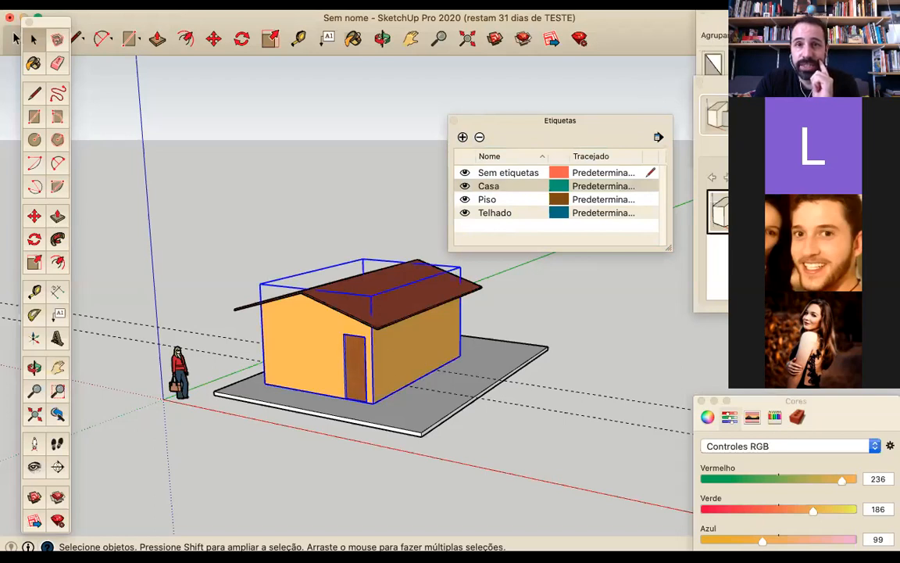
left_click(422, 3)
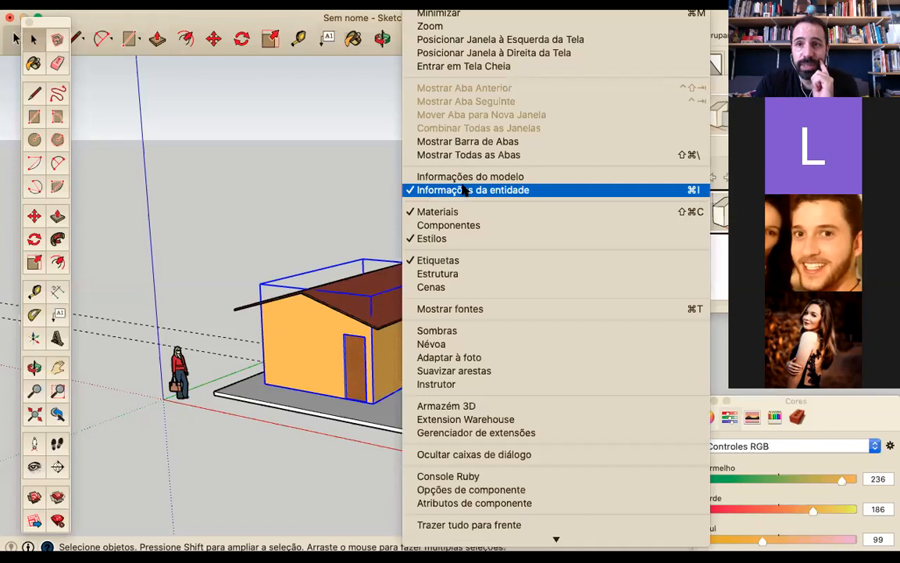
left_click(236, 150)
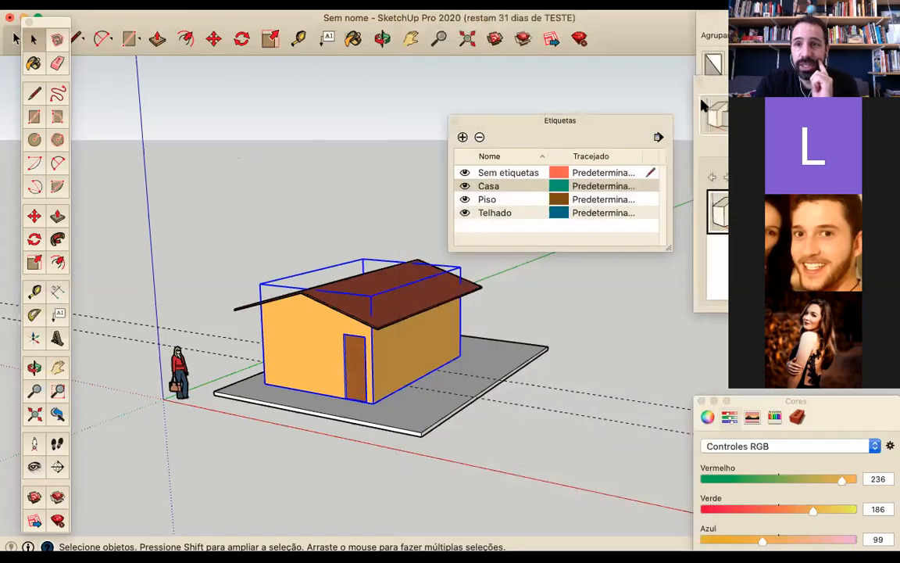
left_click_drag(797, 10, 337, 10)
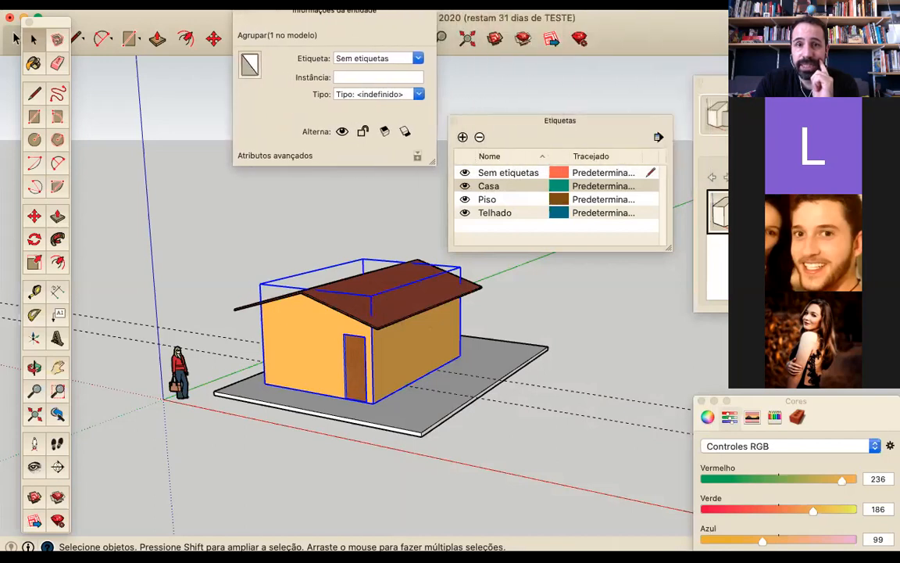
left_click(418, 61)
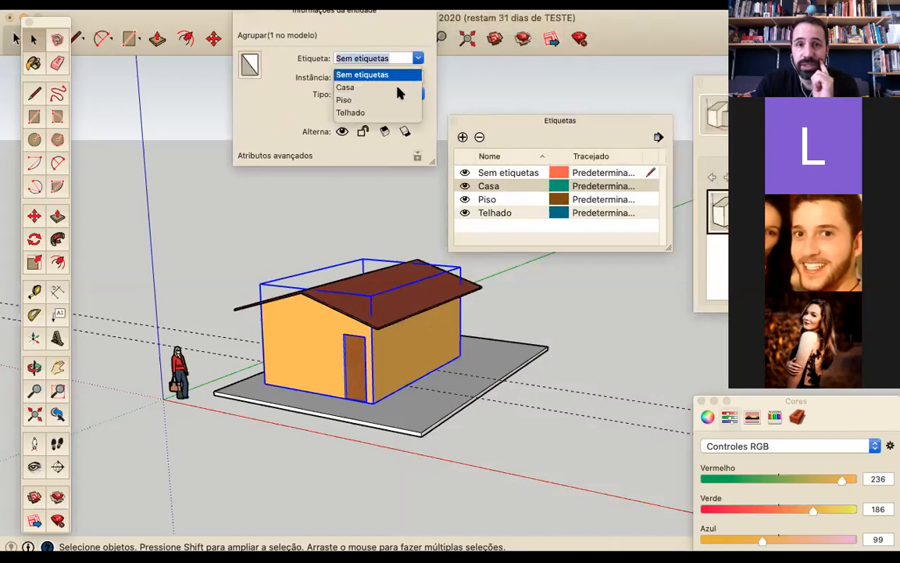
left_click(378, 87)
left_click(509, 69)
Step: Hide and show the Casa tag repeatedly to check which part of the model it controls
left_click(465, 186)
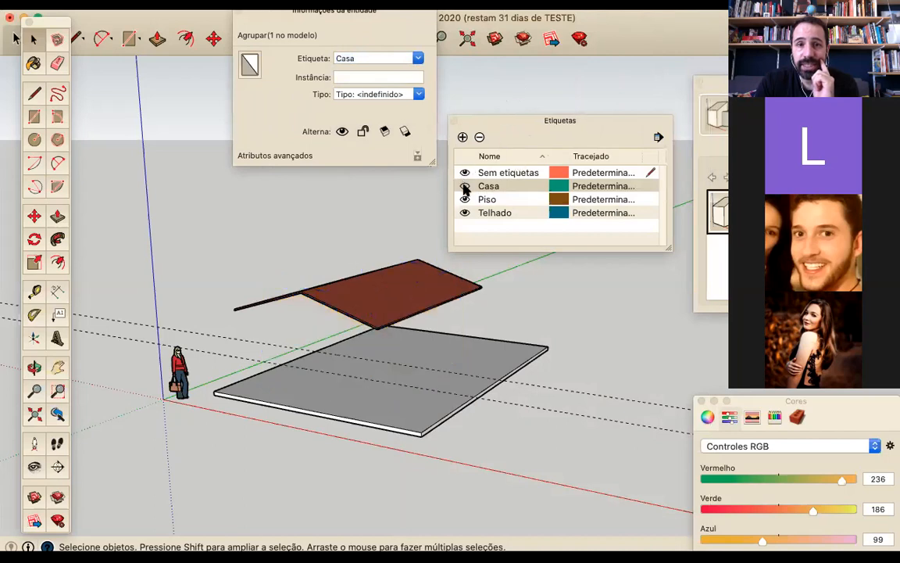
left_click(465, 186)
left_click(465, 186)
left_click(466, 186)
left_click(465, 186)
left_click(465, 186)
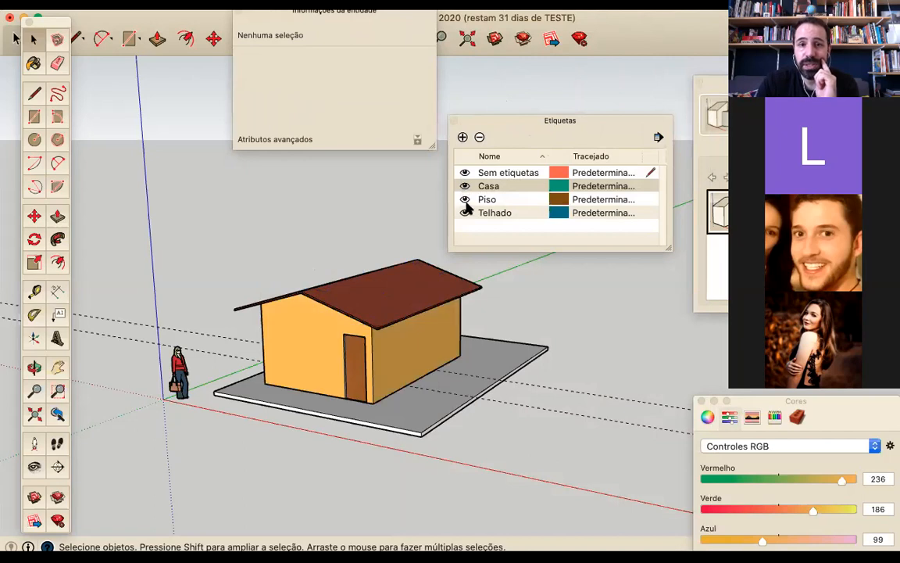
Step: Switch the visibility of the Telhado, Piso and Casa tags off and on to compare what each one controls
left_click(465, 212)
left_click(465, 213)
left_click(465, 213)
left_click(465, 213)
left_click(464, 201)
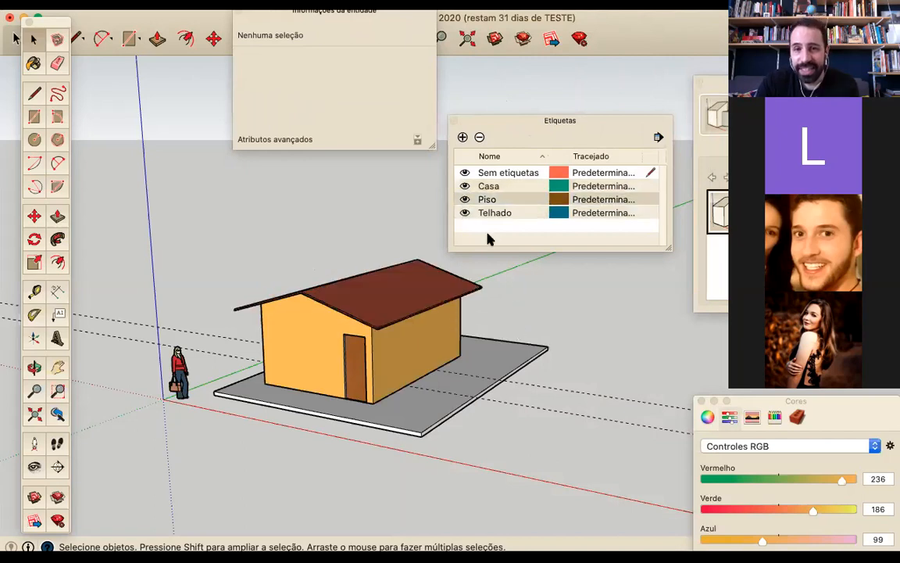
left_click(465, 187)
left_click(465, 188)
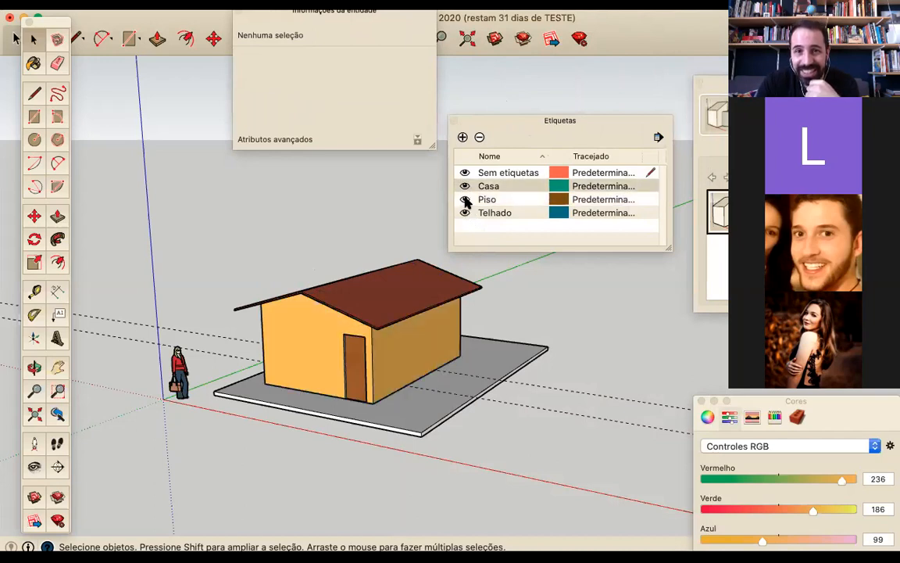
left_click(465, 213)
left_click(465, 213)
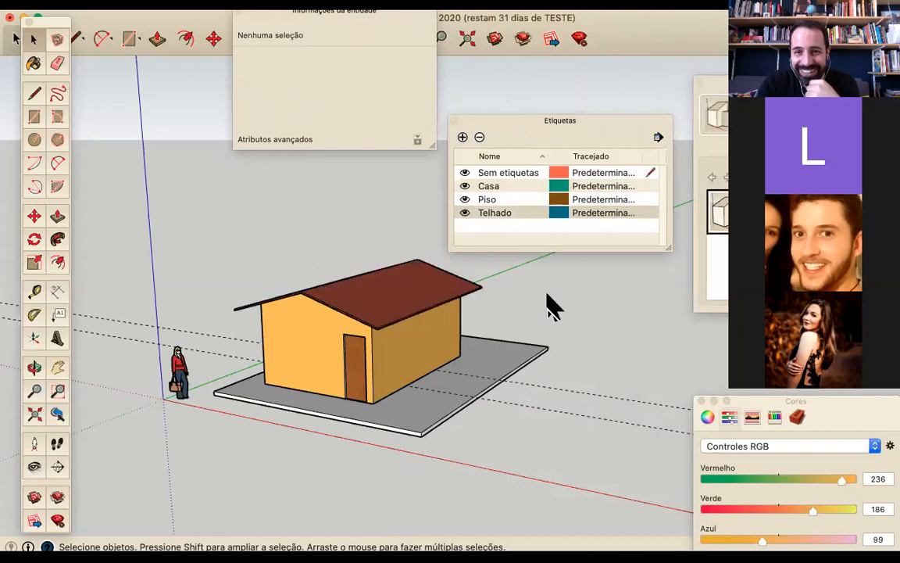
left_click(516, 356)
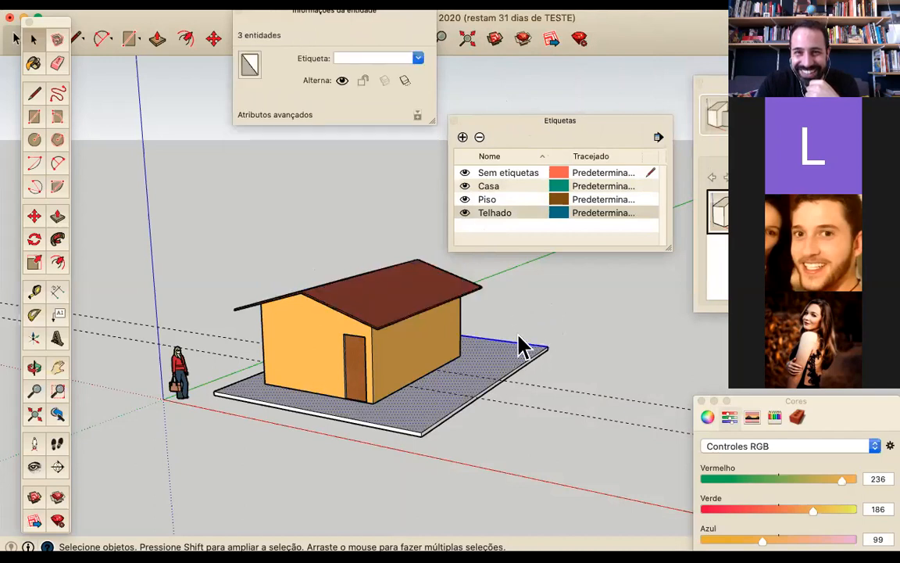
right_click(577, 319)
left_click(389, 356)
left_click(250, 325)
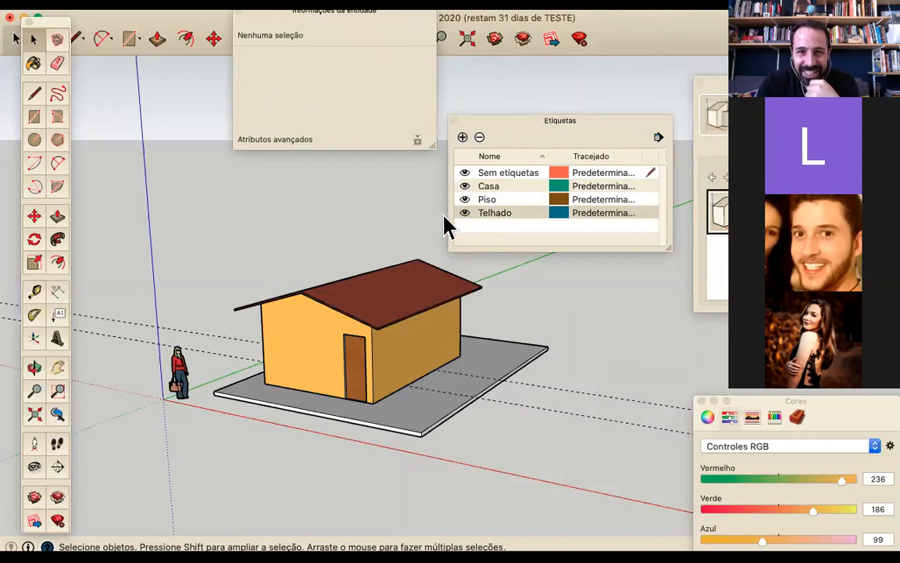
Step: Select all faces and edges of the floor slab beneath the house and assign them to the Piso tag
left_click_drag(204, 298, 523, 474)
left_click(477, 424)
middle_click_drag(453, 423, 261, 358)
left_click_drag(261, 358, 635, 418)
middle_click_drag(635, 418, 557, 244)
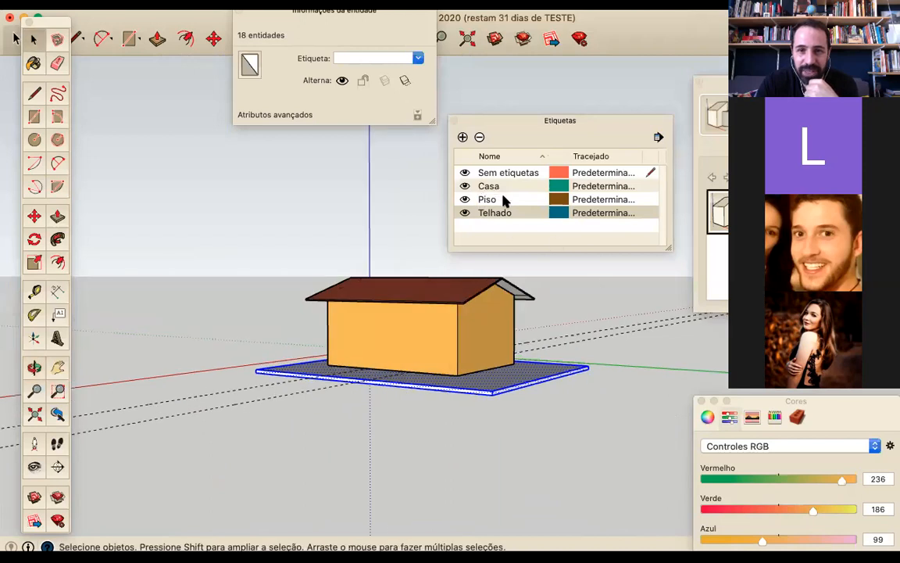
left_click(418, 58)
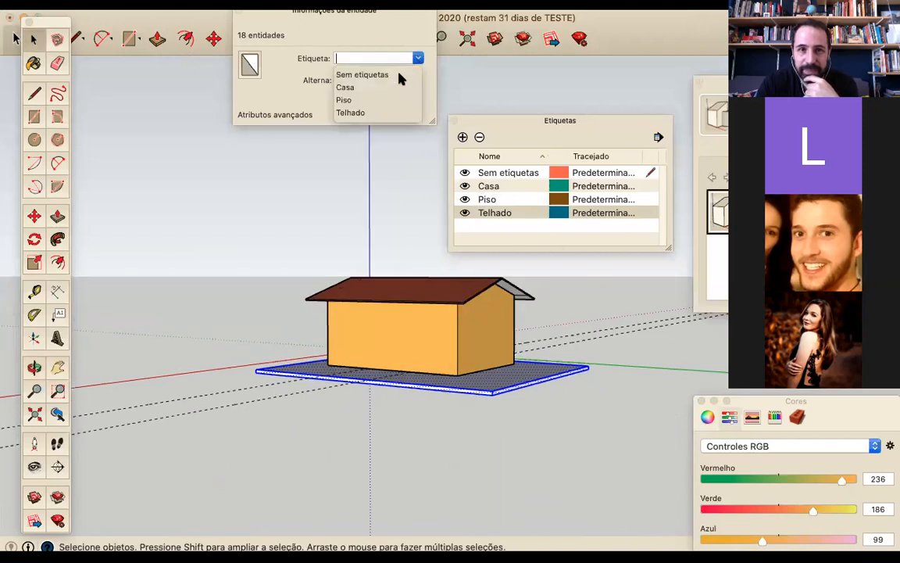
left_click(382, 100)
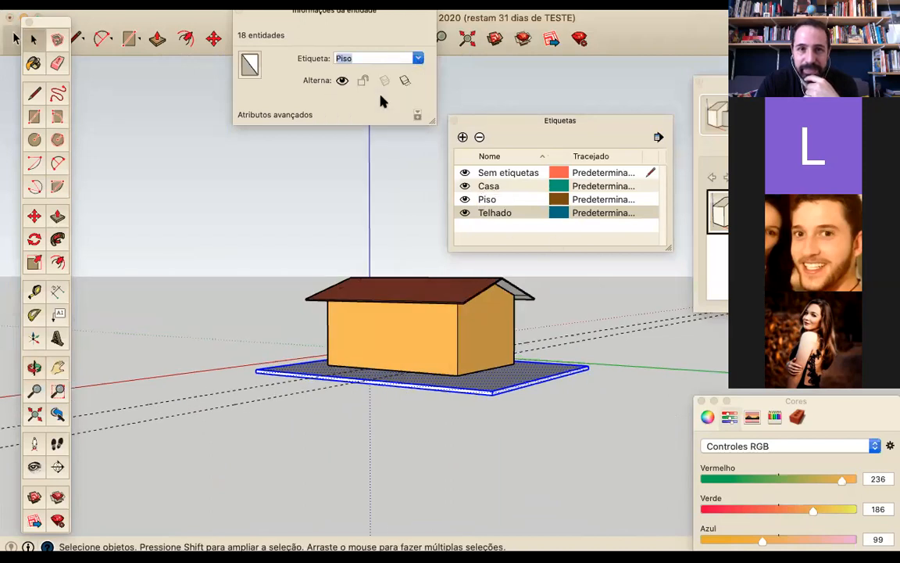
Step: Hide and show the Piso, Casa and Telhado tags in turn to check the tagging of the floor, walls and roof
left_click(465, 200)
left_click(465, 200)
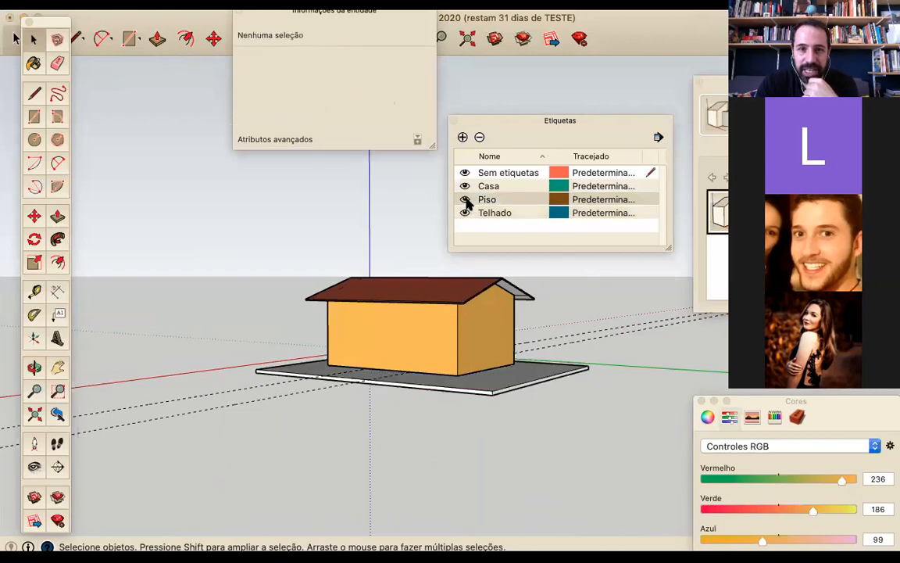
left_click(465, 186)
left_click(465, 186)
left_click(465, 212)
left_click(465, 213)
middle_click_drag(358, 267, 614, 277)
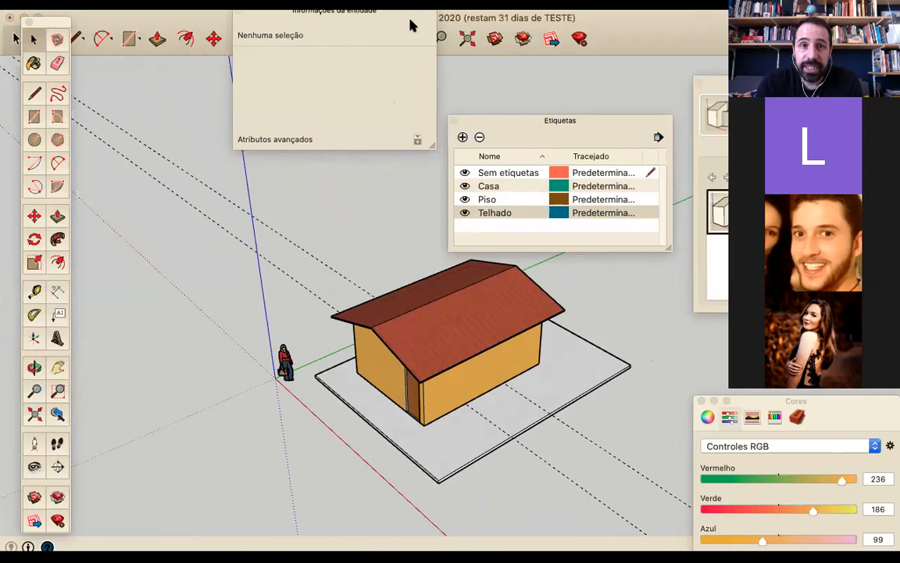
Step: Close the tags, styles and entity information windows to clear the modelling area
left_click(455, 120)
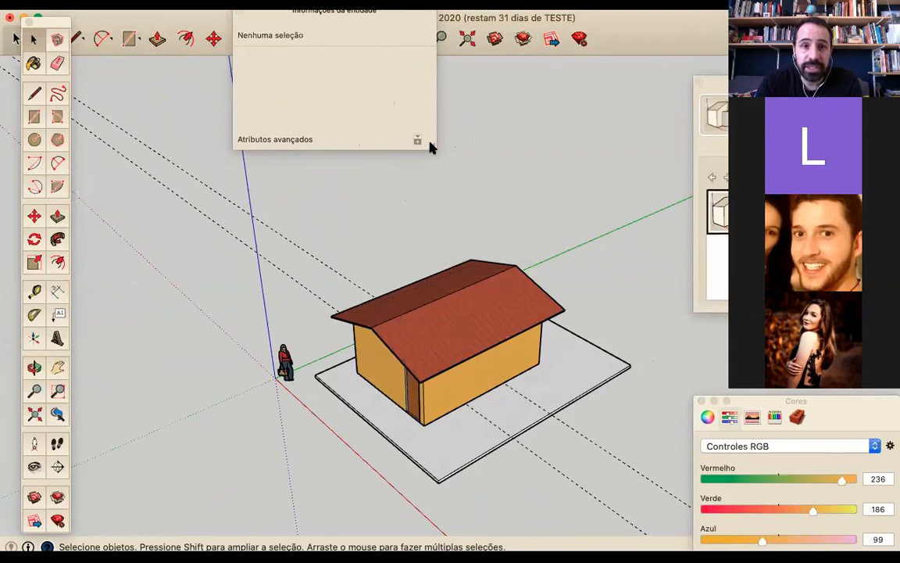
left_click_drag(634, 19, 634, 88)
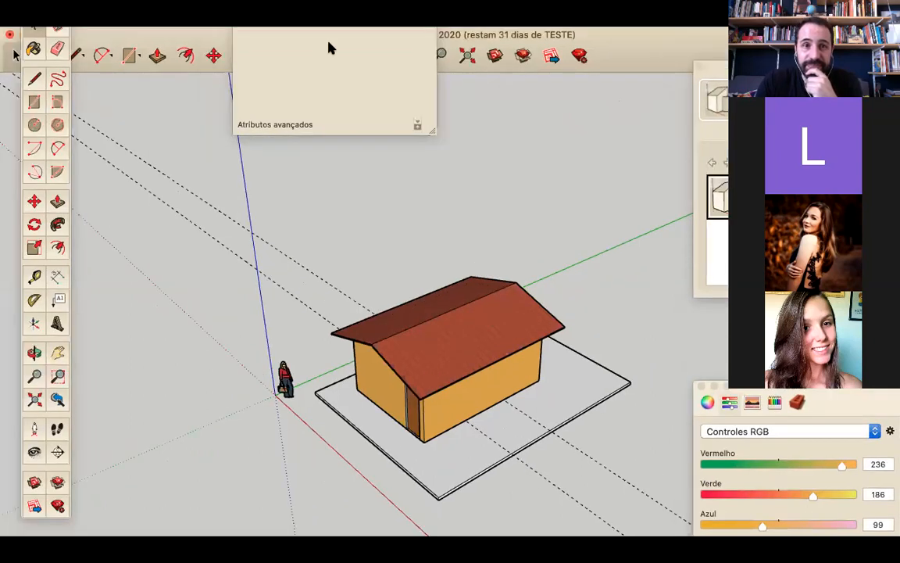
left_click(365, 28)
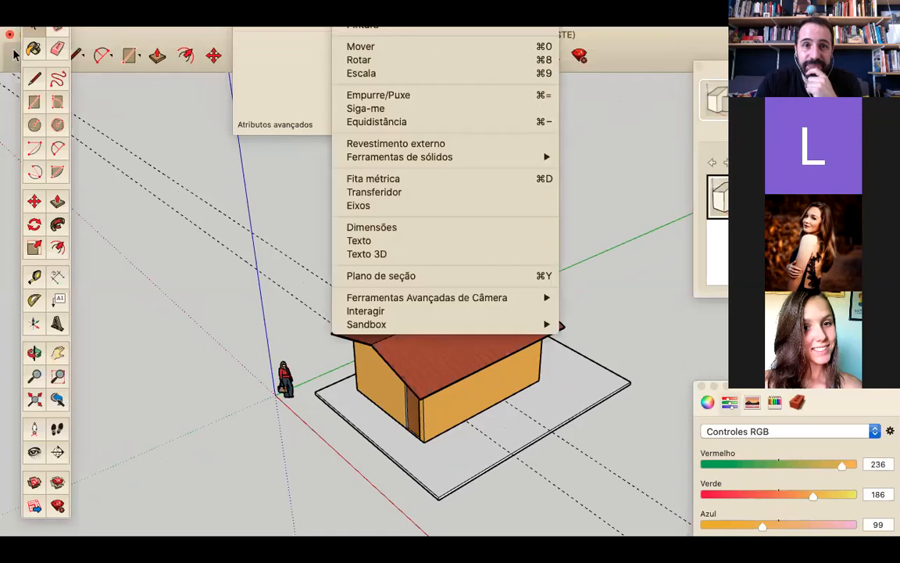
mouse_move(427, 28)
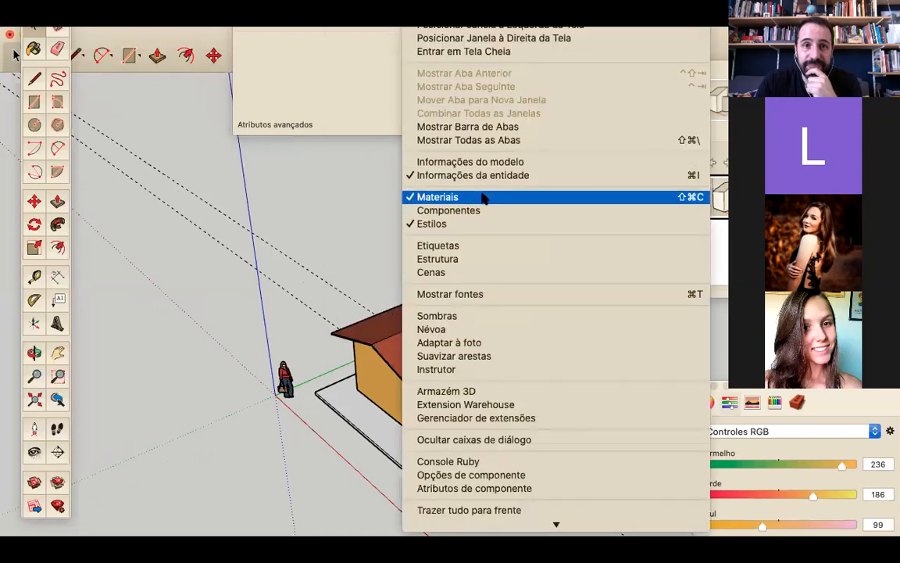
left_click(468, 224)
left_click(366, 26)
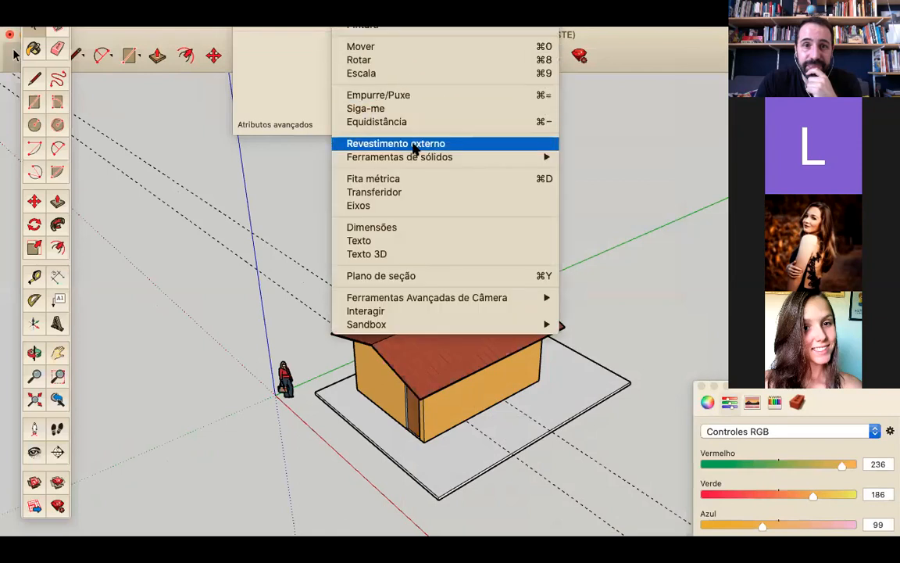
mouse_move(427, 26)
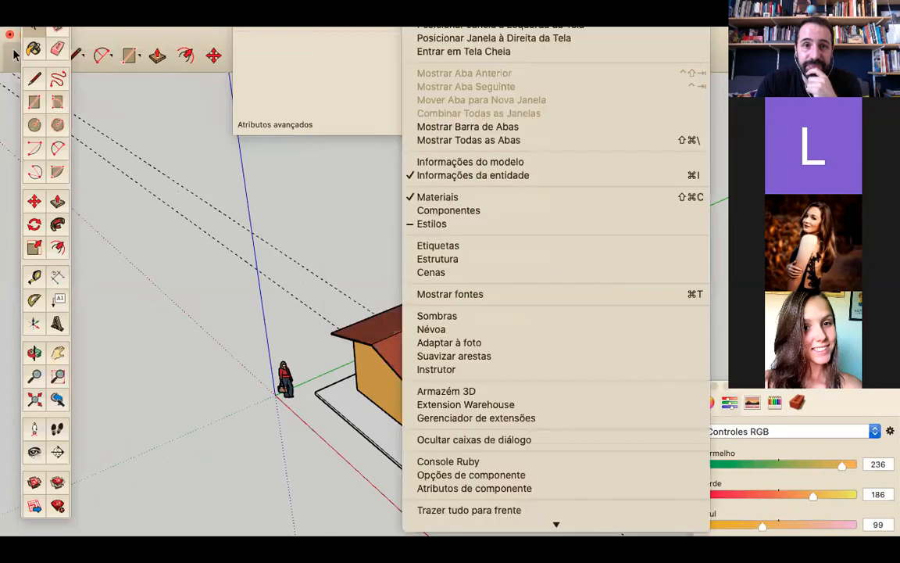
left_click(482, 175)
Step: Open the Estilos window showing the styles in the model
left_click(366, 26)
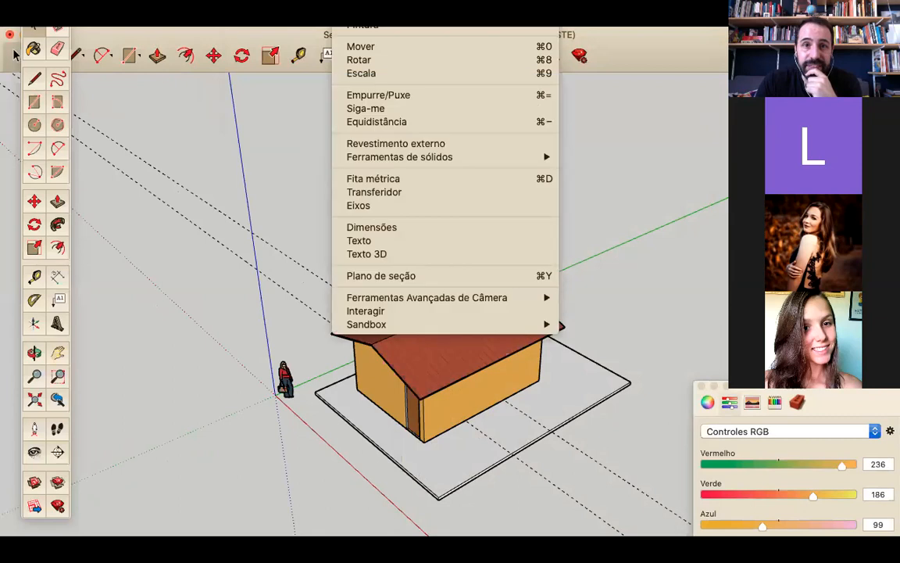
mouse_move(427, 26)
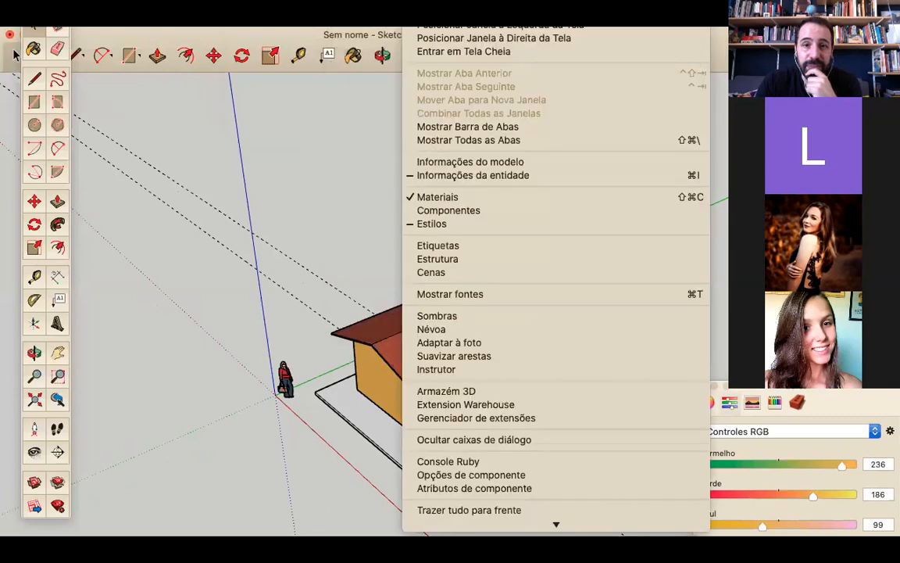
left_click(466, 225)
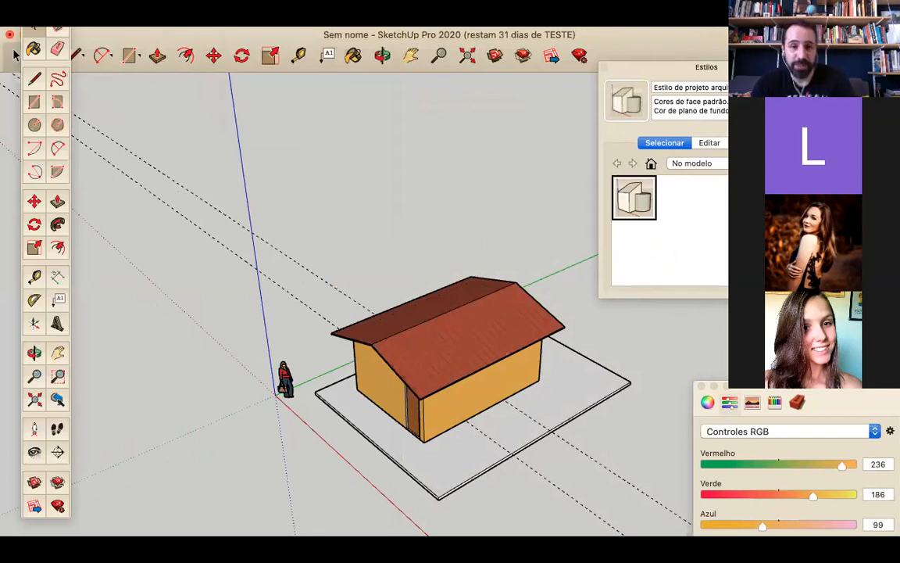
Step: Select the floor slab's top face and open the Paisagismo, Cercas e vegetação texture collection in the materials window
left_click(603, 379)
middle_click_drag(587, 373, 623, 261)
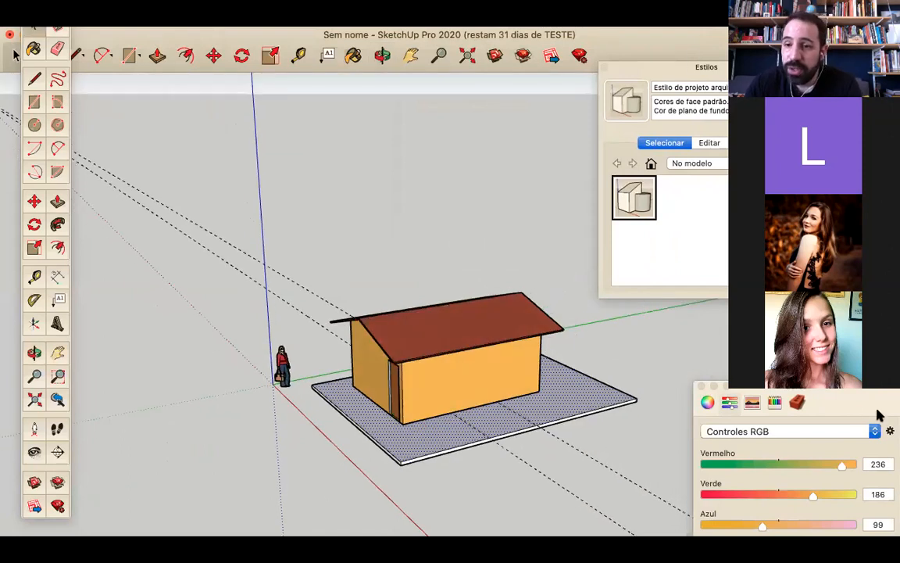
left_click_drag(878, 415, 675, 224)
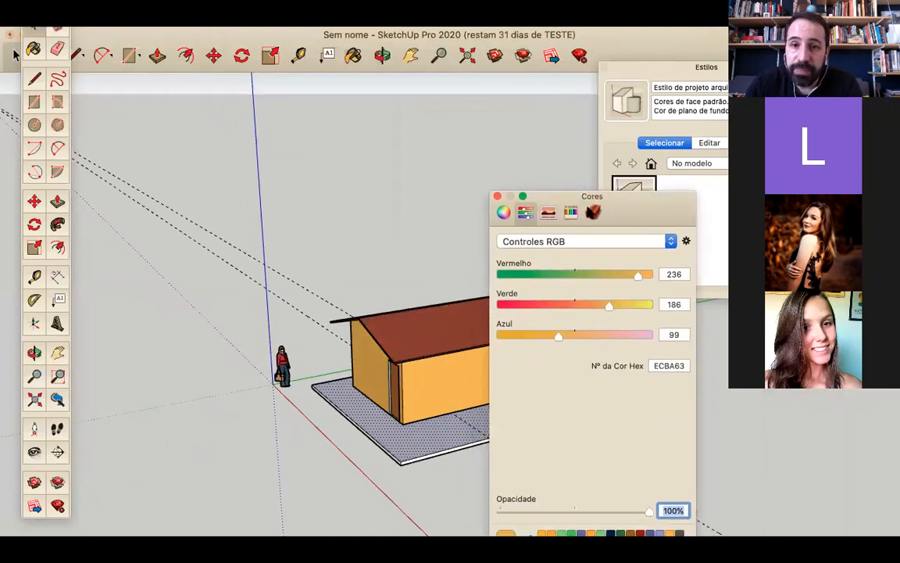
left_click(593, 212)
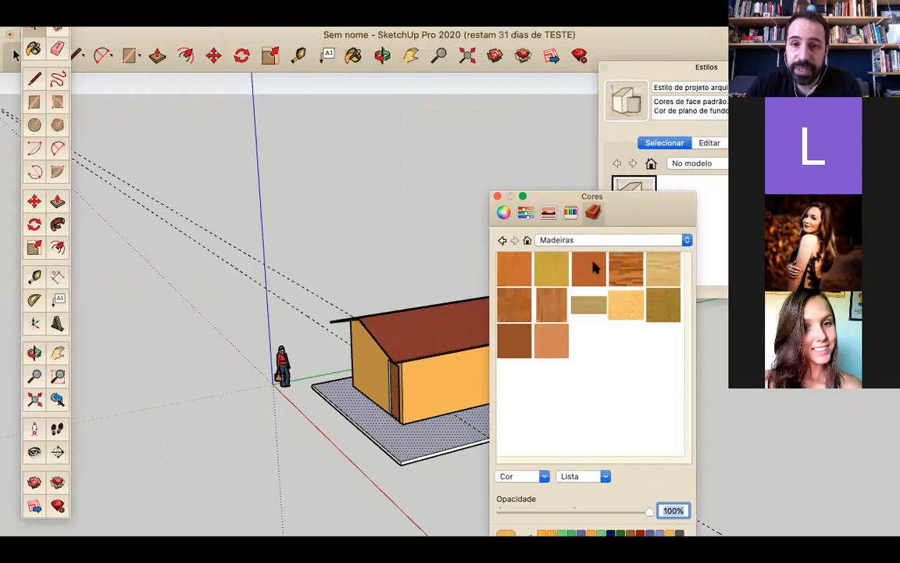
left_click(687, 240)
left_click(689, 242)
left_click(685, 240)
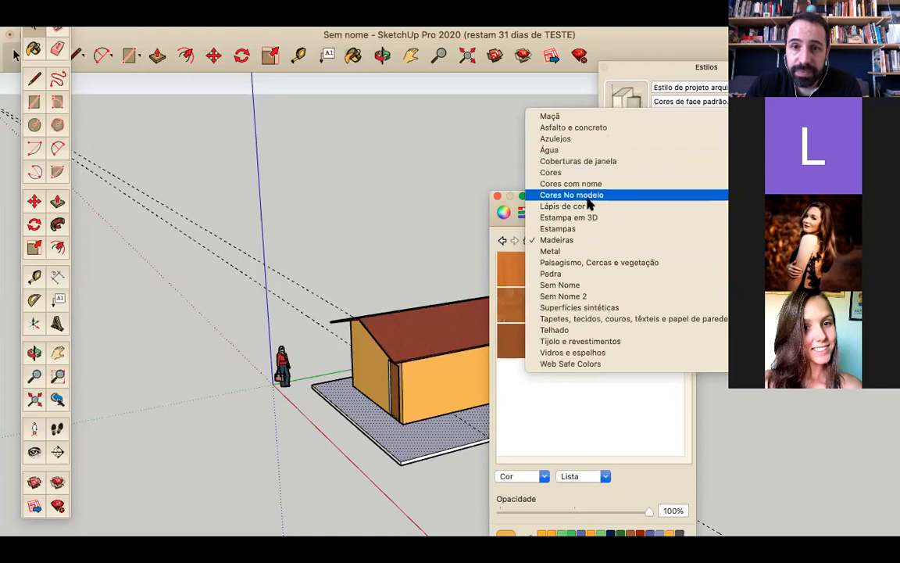
left_click(591, 264)
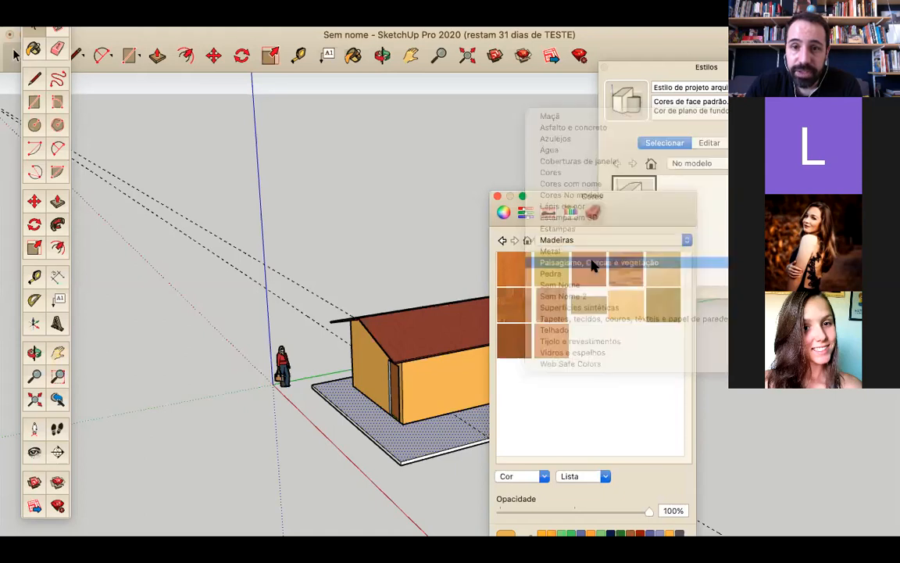
left_click(555, 350)
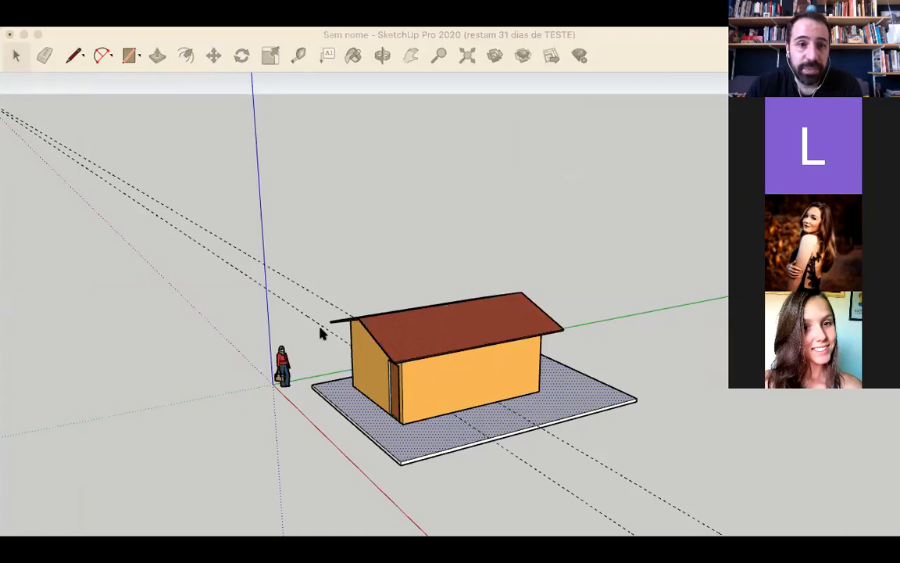
left_click(57, 179)
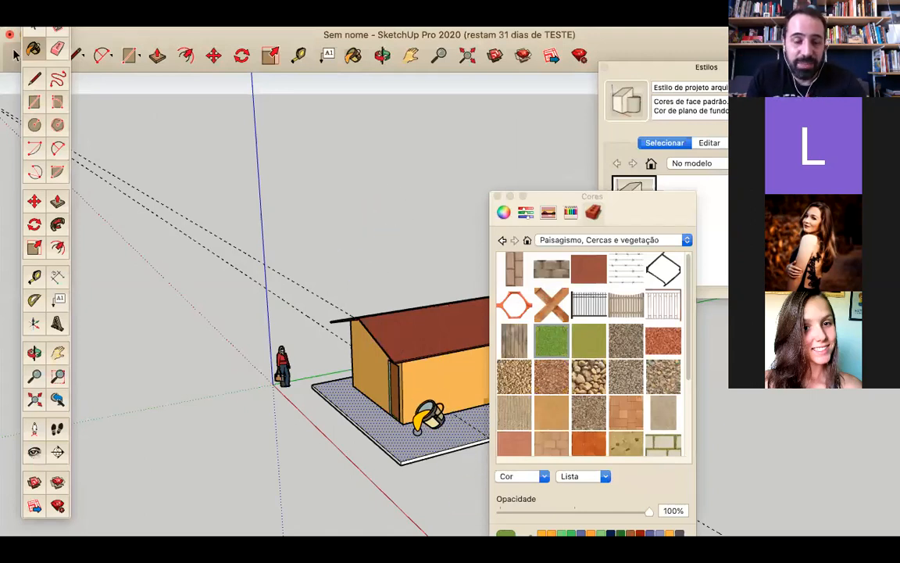
scroll(422, 403, "up", 3)
scroll(398, 411, "up", 5)
key("super+z")
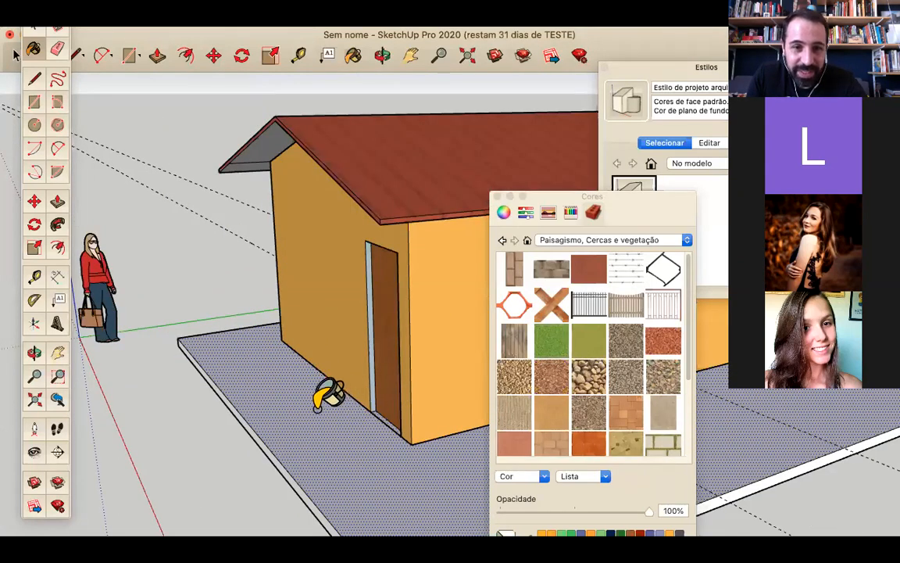
Step: Paint the top face of the floor slab with the green grass texture and clear the selection
left_click(549, 354)
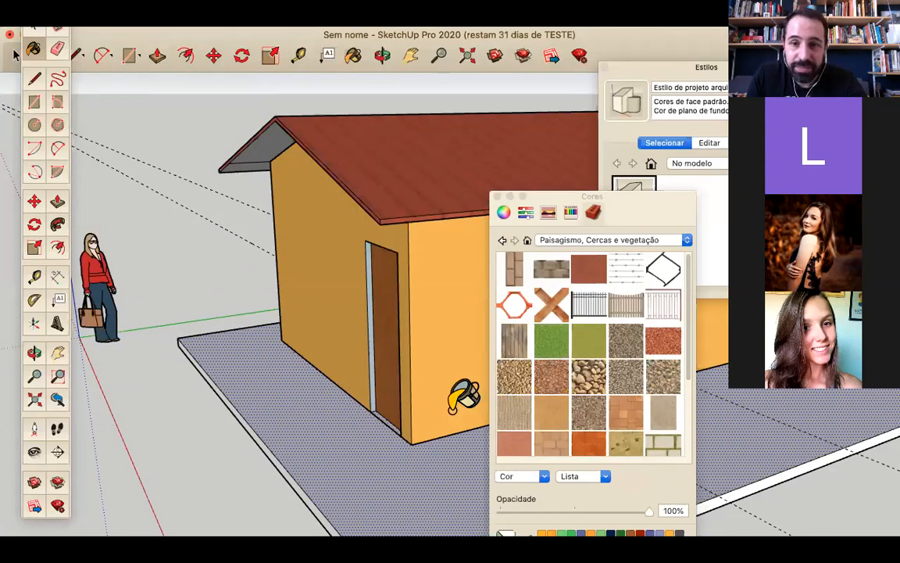
left_click(282, 323)
scroll(328, 297, "down", 5)
middle_click_drag(355, 275, 344, 313)
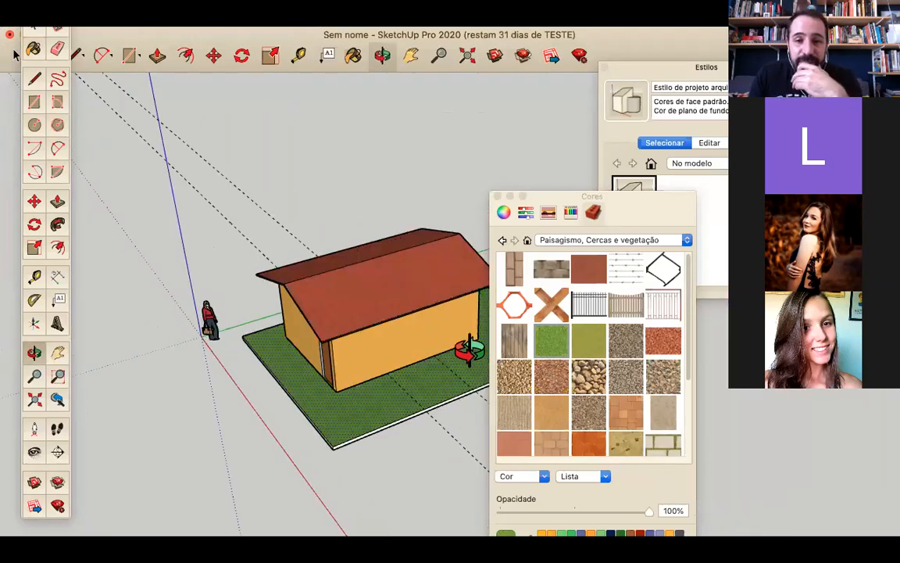
left_click_drag(301, 361, 393, 405)
middle_click_drag(376, 348, 434, 339)
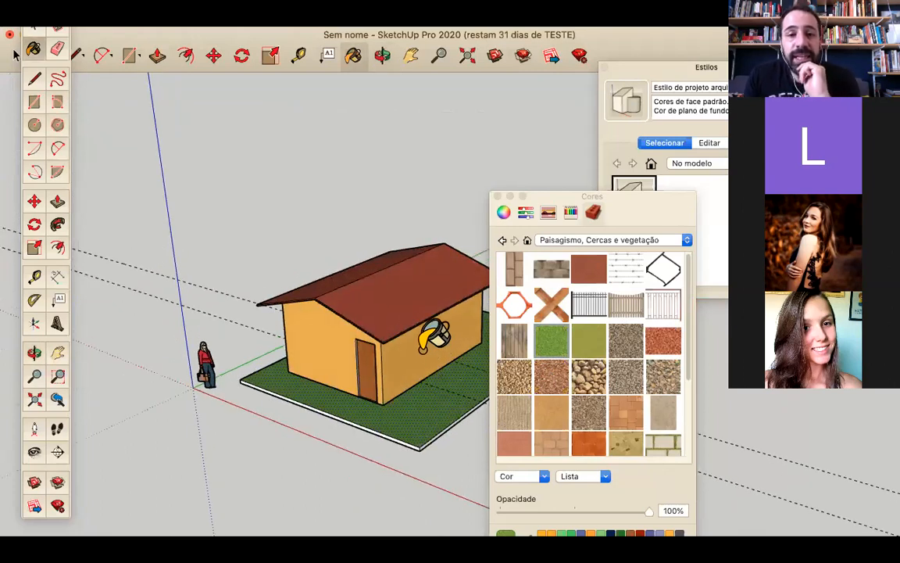
key("space")
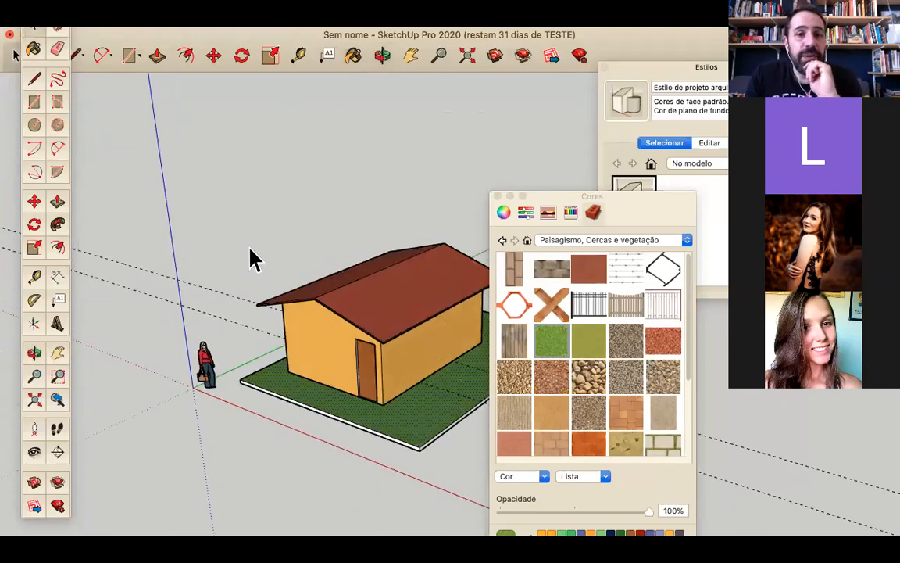
scroll(277, 244, "down", 2)
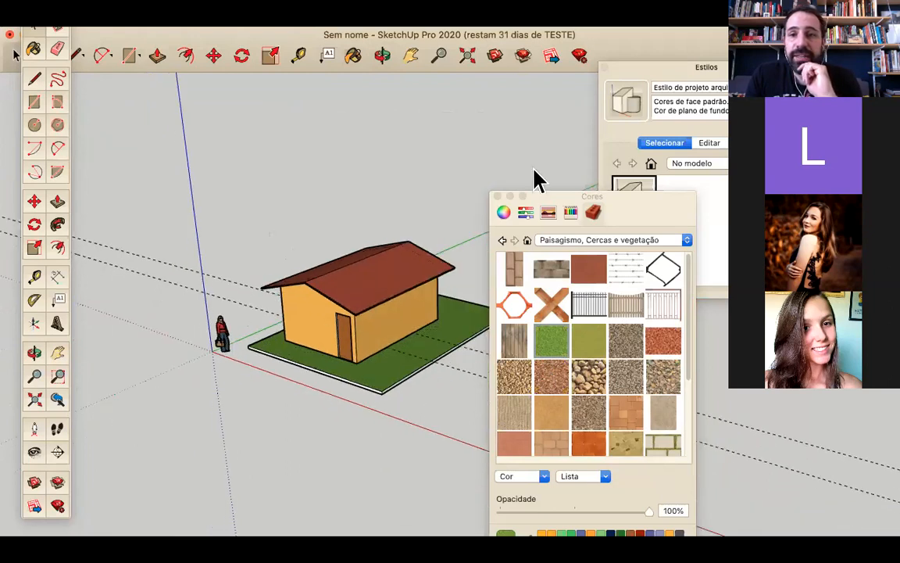
Step: Move the Estilos window fully into view and open its Arestas desenhadas à mão style collection
left_click(644, 81)
left_click_drag(628, 72, 523, 55)
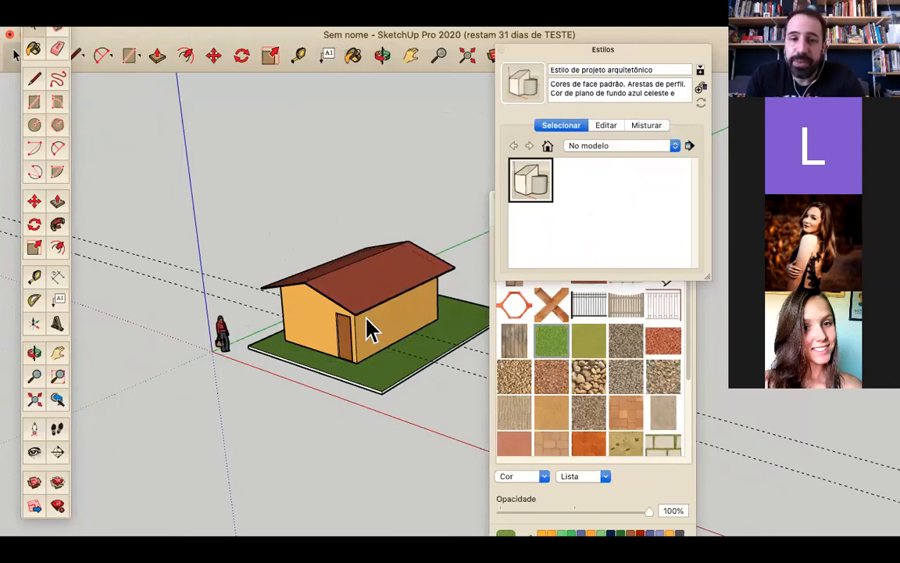
scroll(371, 330, "up", 2)
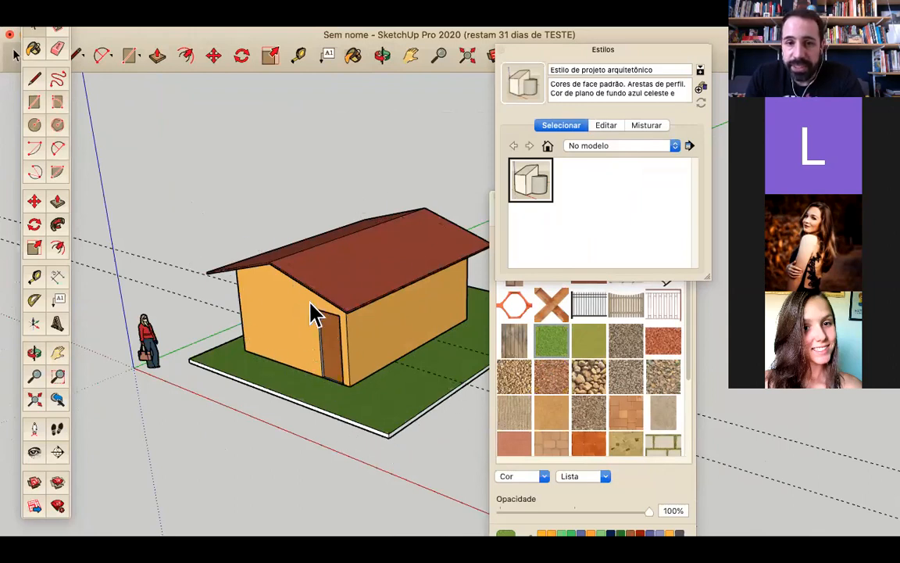
left_click(677, 147)
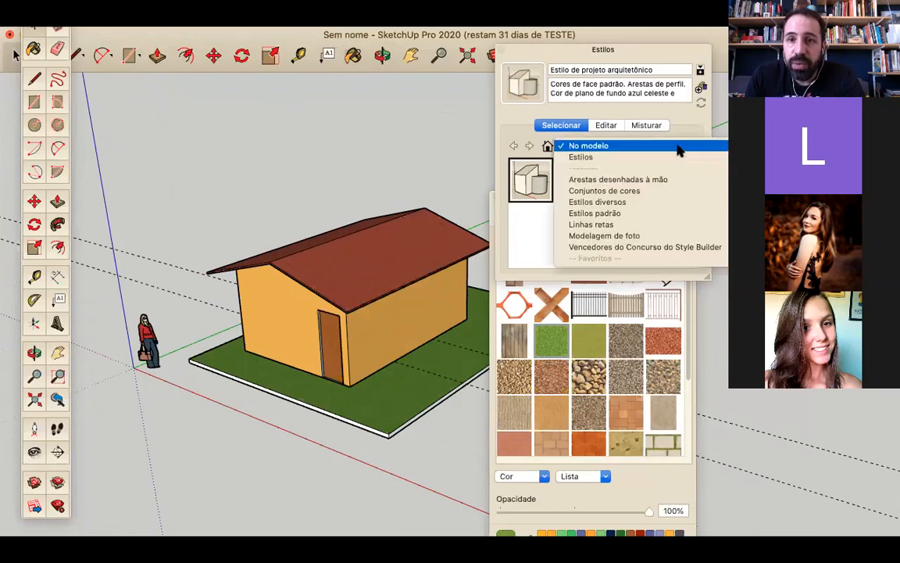
left_click(653, 180)
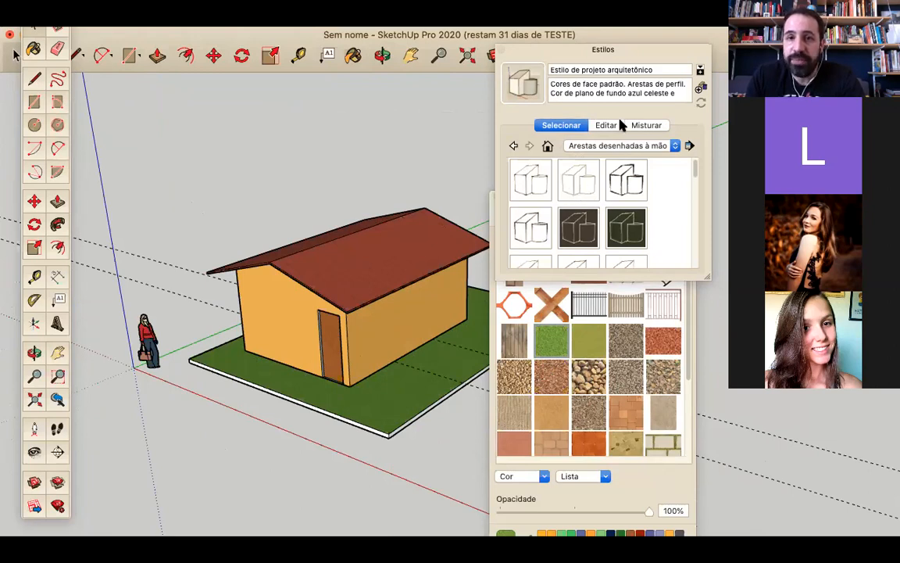
Step: Hide the Estilos window and show it again
left_click(421, 28)
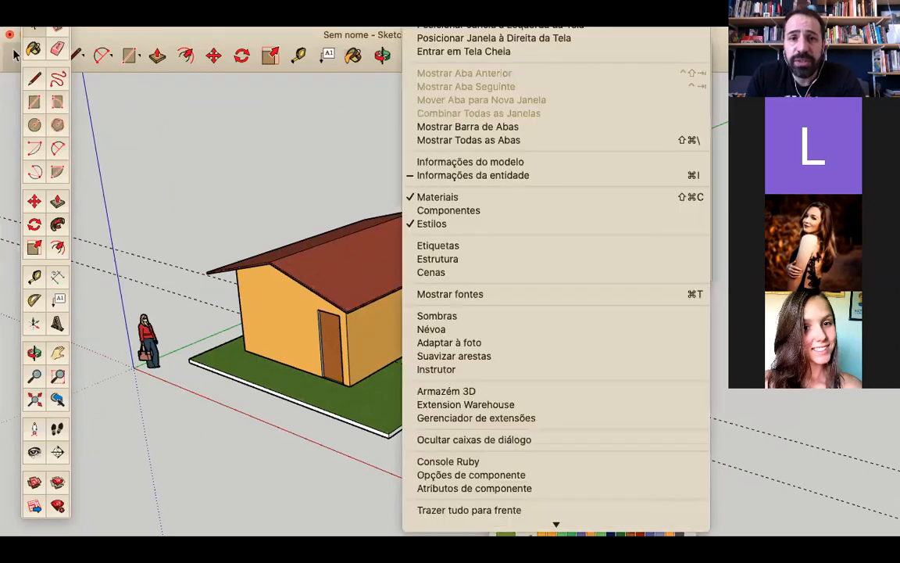
left_click(459, 226)
left_click(422, 27)
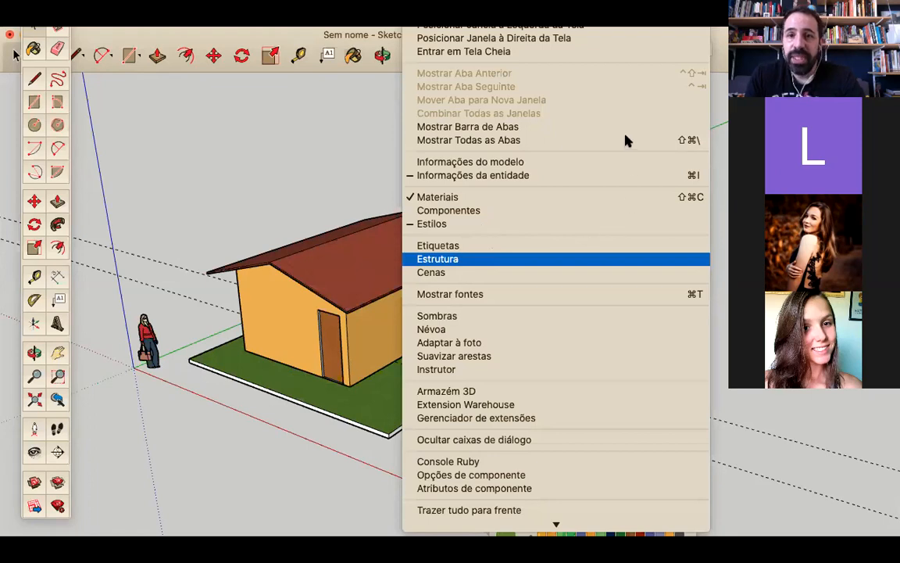
left_click(628, 223)
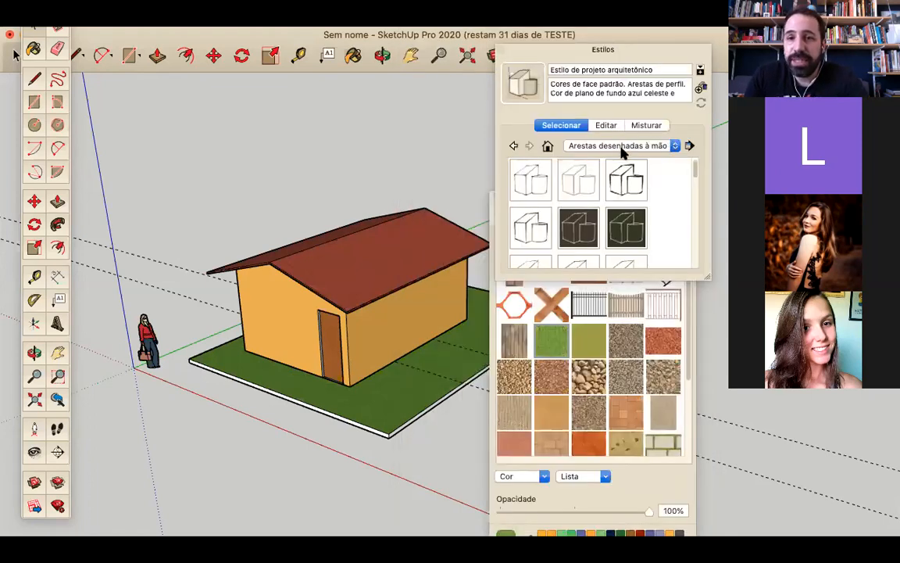
Step: Try the Arestas desenhadas à mão styles on the house in turn, from Aerógrafo com extremidades through the Giz sobre lousa styles to Conté
left_click(676, 146)
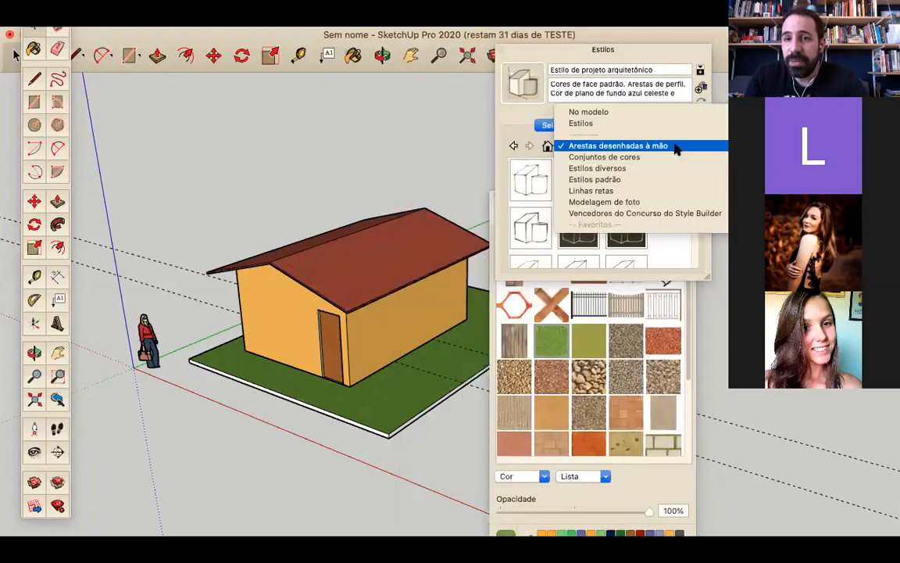
left_click(637, 146)
left_click(539, 179)
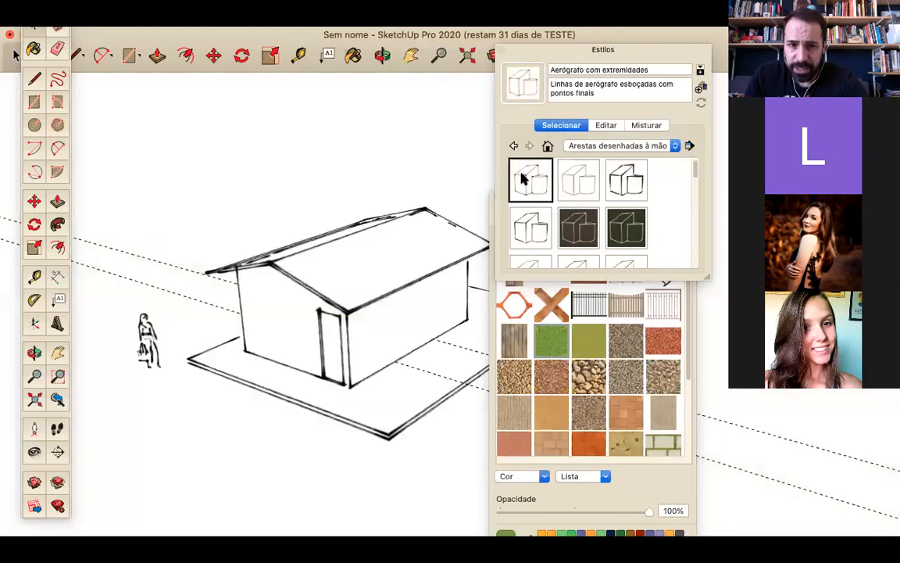
left_click(579, 185)
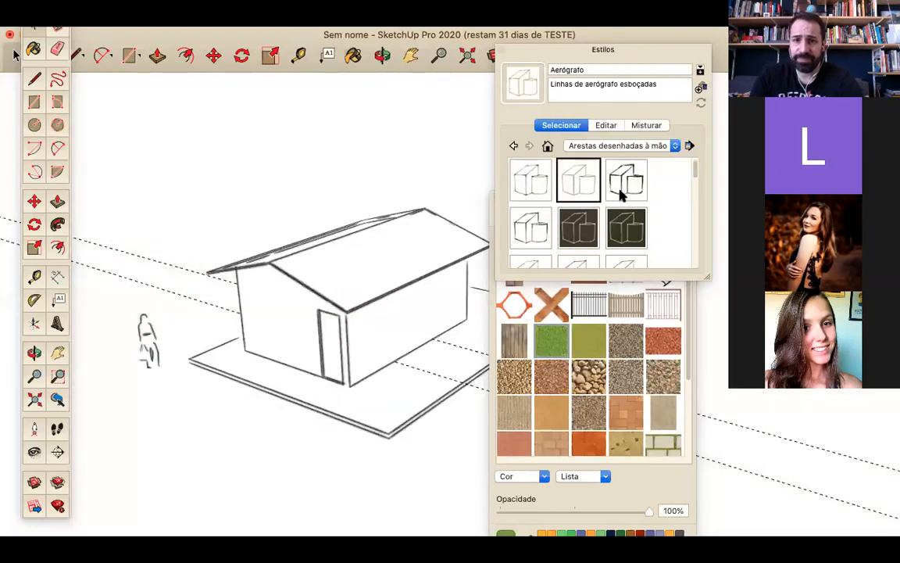
left_click(625, 181)
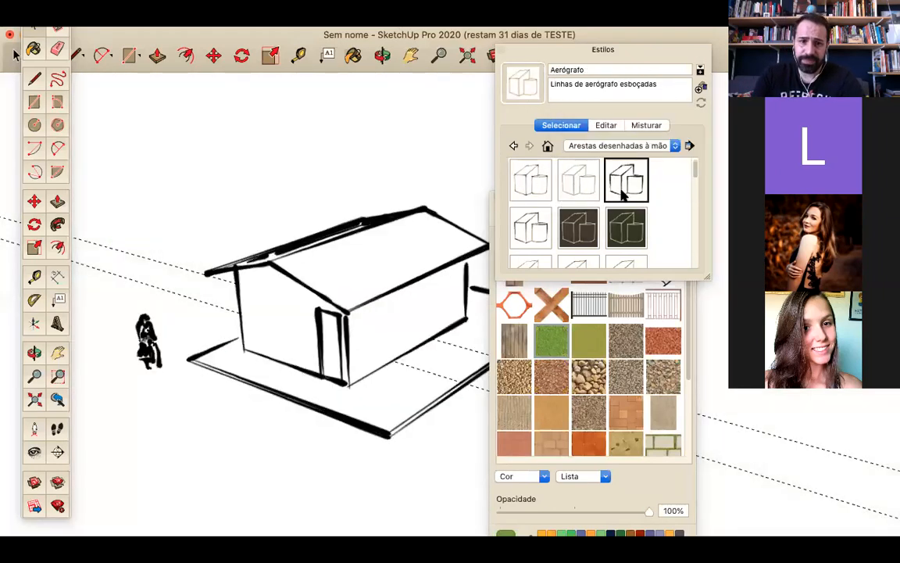
left_click(532, 224)
left_click(578, 226)
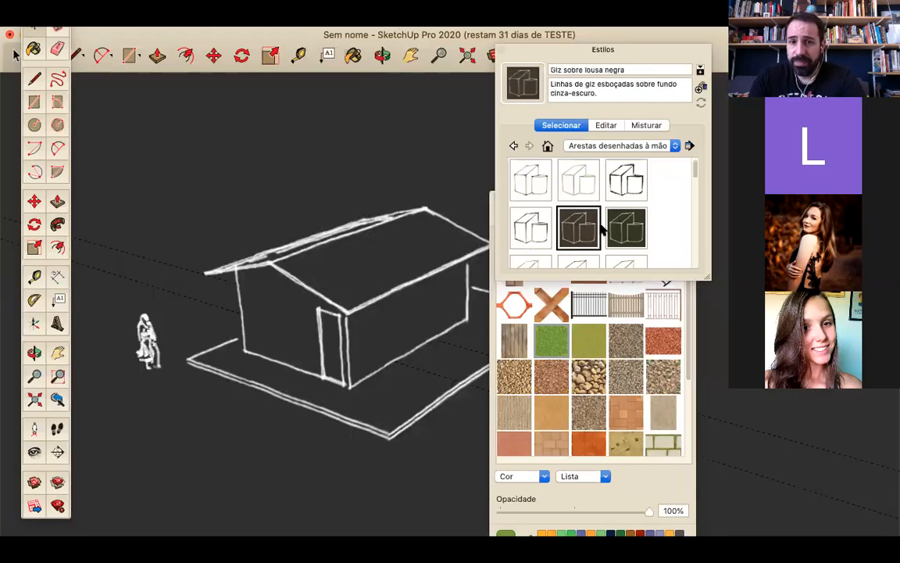
left_click(626, 229)
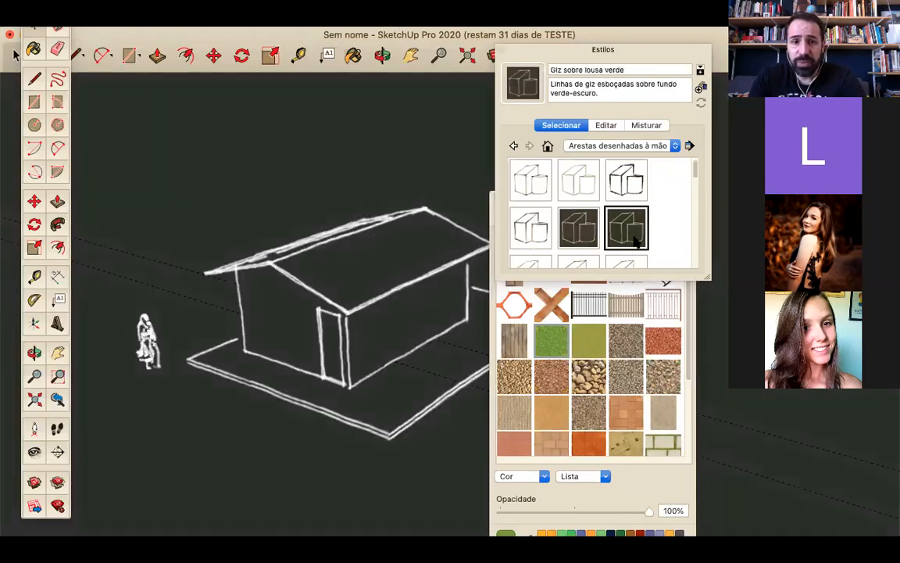
left_click(627, 263)
Step: Switch the style library to the Estilos diversos collection
left_click(675, 146)
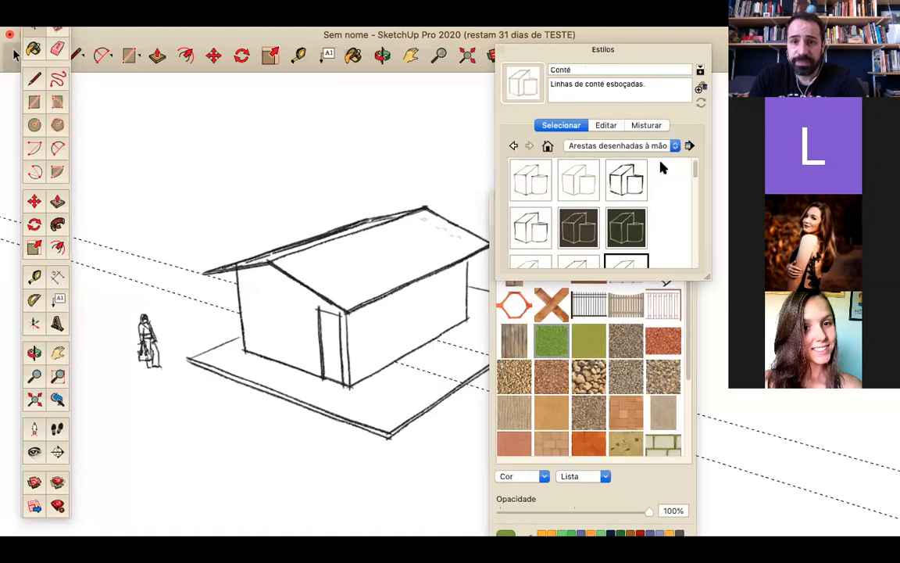
left_click(662, 146)
left_click(657, 170)
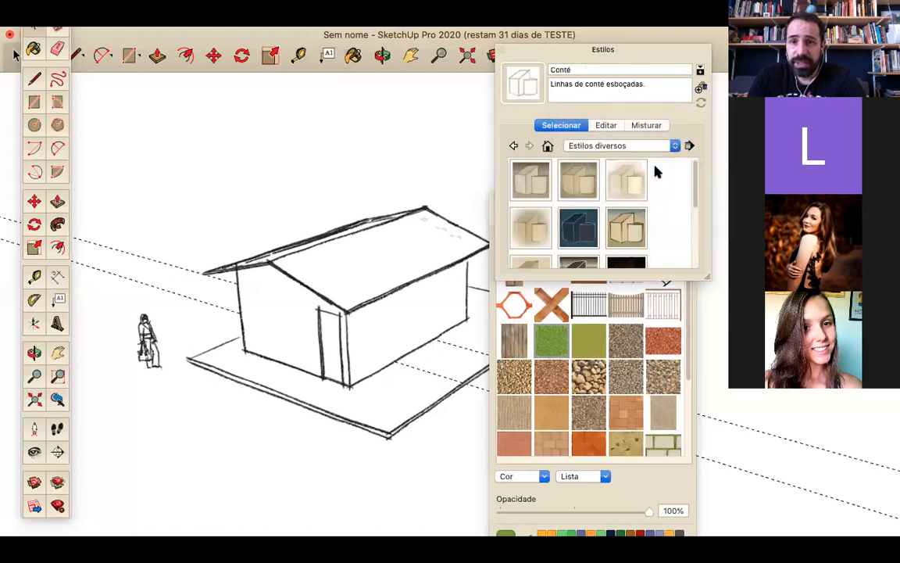
Step: Try the Graduado PSO, Vinheta PSO and Traços de pincel sobre lona styles on the house
left_click(585, 182)
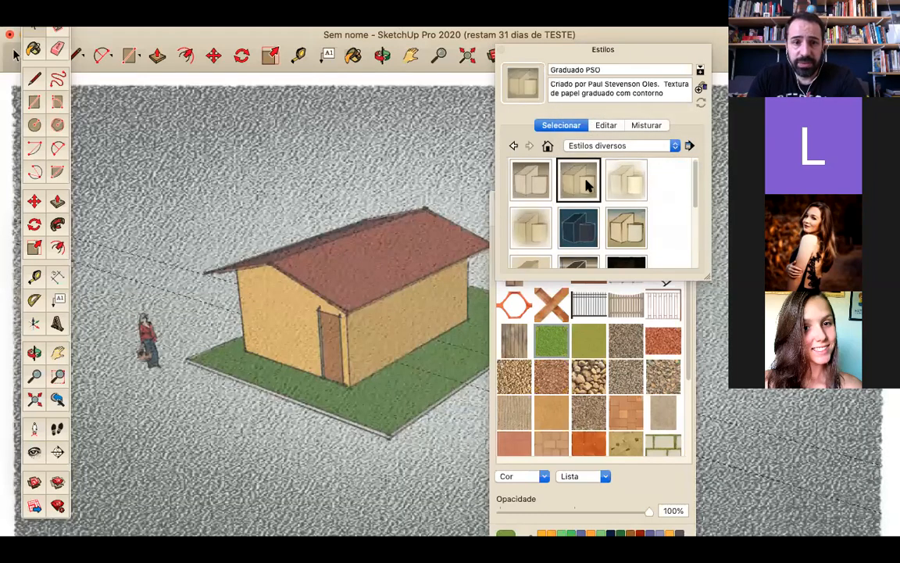
left_click(530, 222)
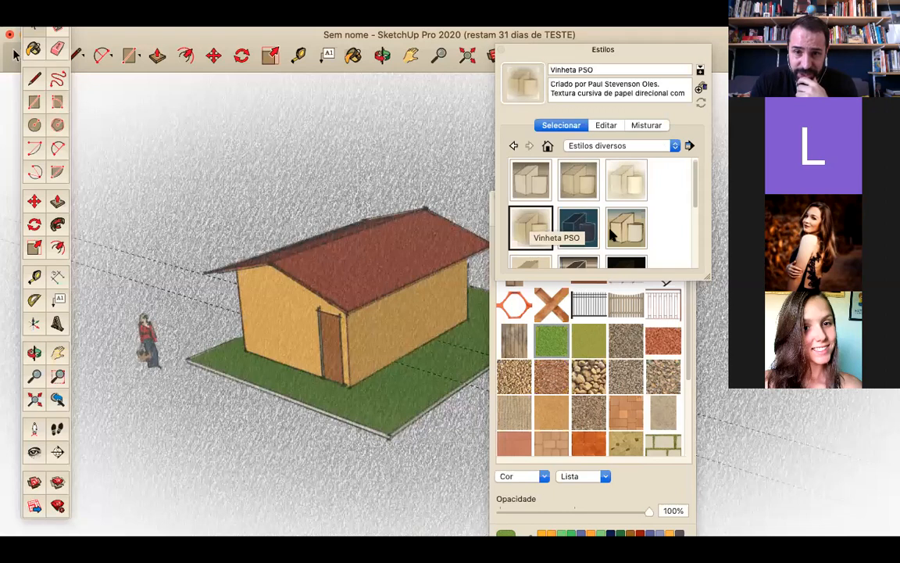
left_click(580, 225)
left_click(626, 227)
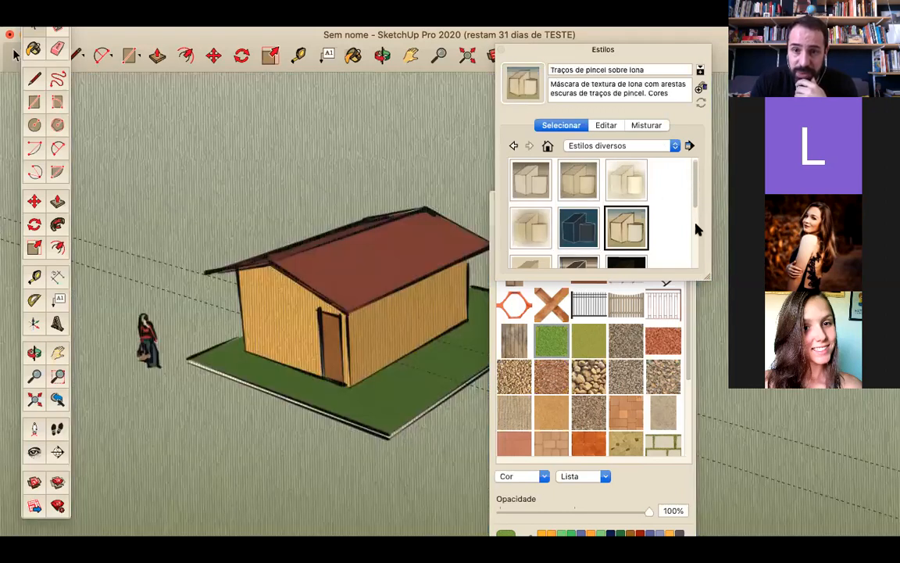
Step: Apply the Rabisco sobre masonite style to the model and open the options for mixing styles
scroll(555, 237, "down", 3)
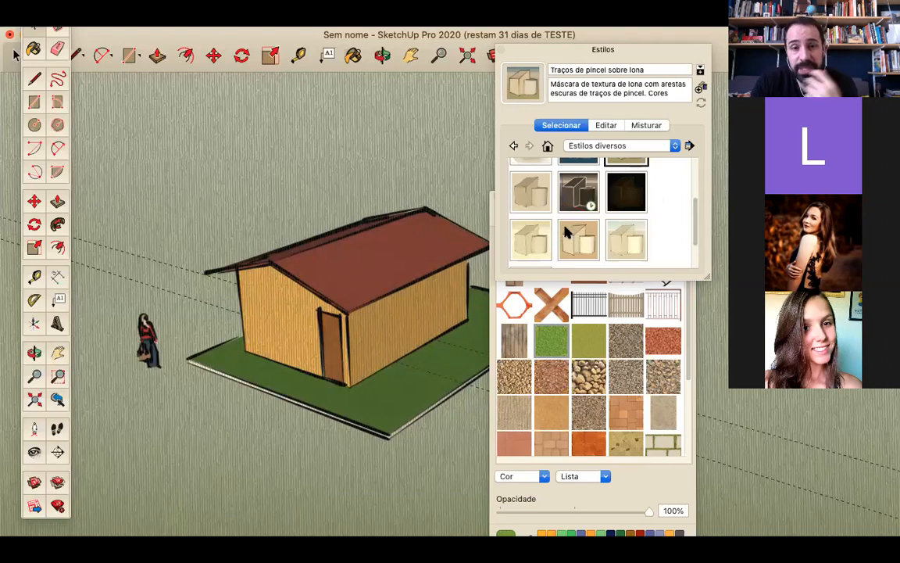
left_click(569, 233)
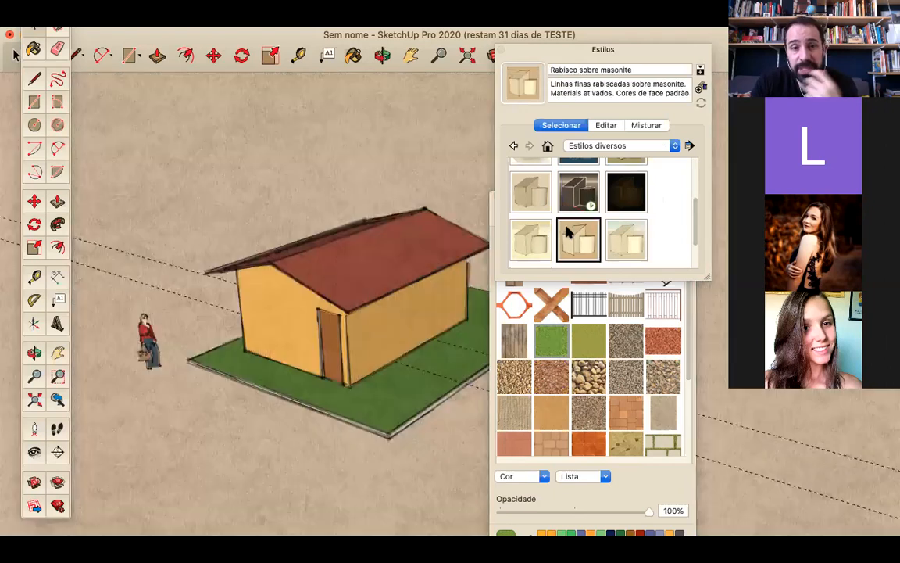
left_click(641, 242)
left_click(569, 249)
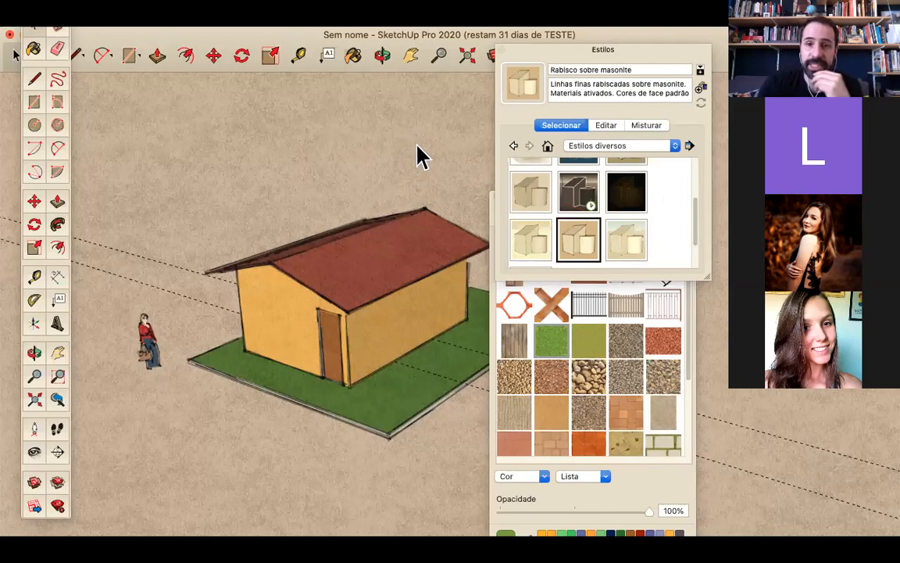
left_click(644, 125)
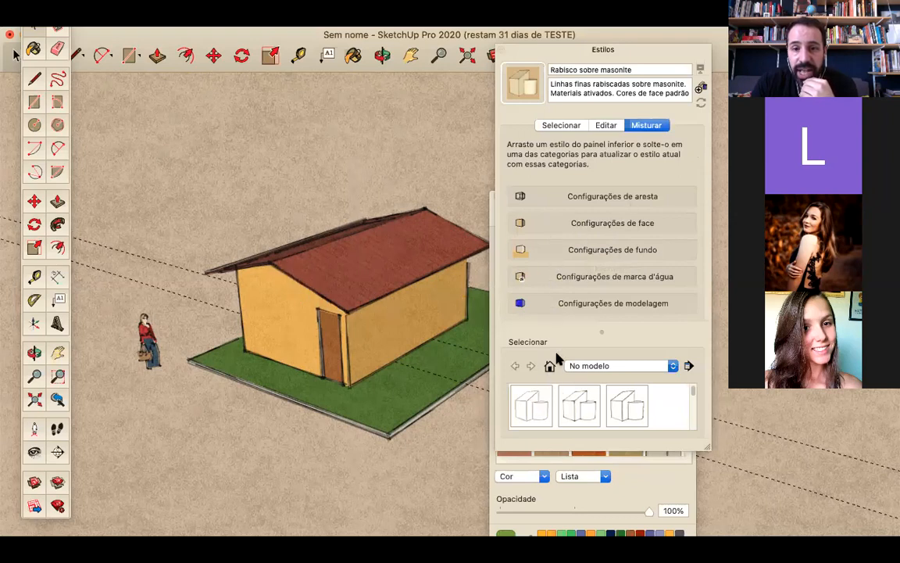
Step: Mix the edge and face settings of the third sketch style in the No modelo collection into the current style
left_click(584, 194)
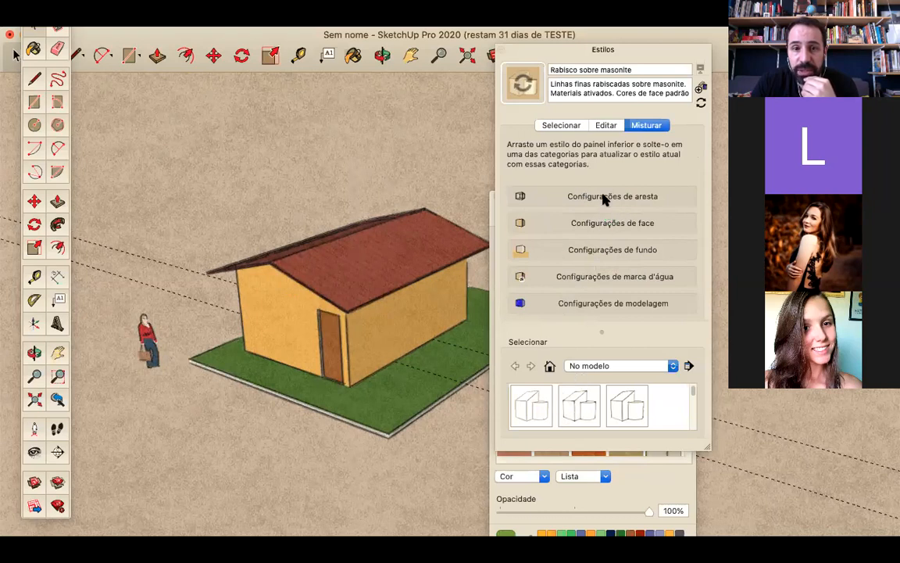
left_click_drag(623, 417, 621, 197)
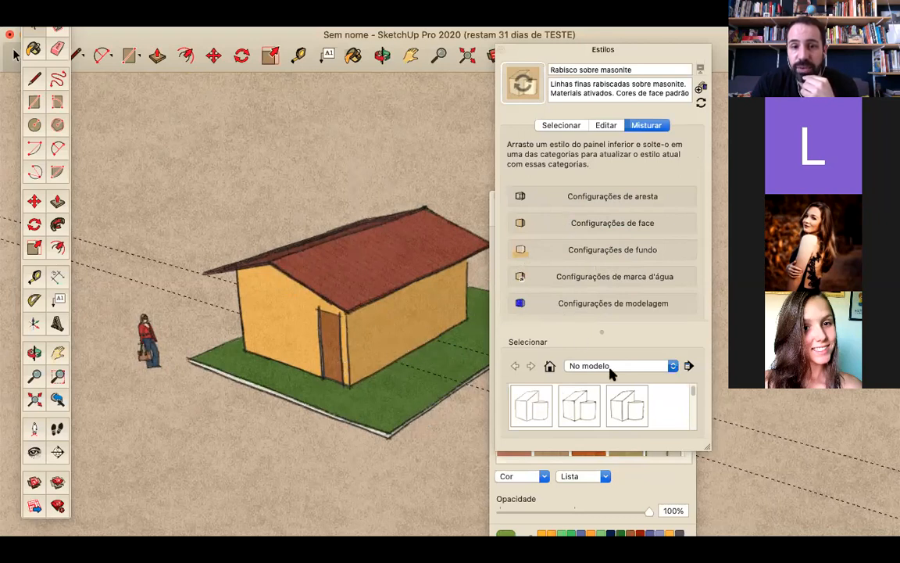
mouse_move(623, 414)
left_mouse_down()
mouse_move(559, 362)
mouse_move(653, 237)
mouse_move(653, 223)
left_mouse_up()
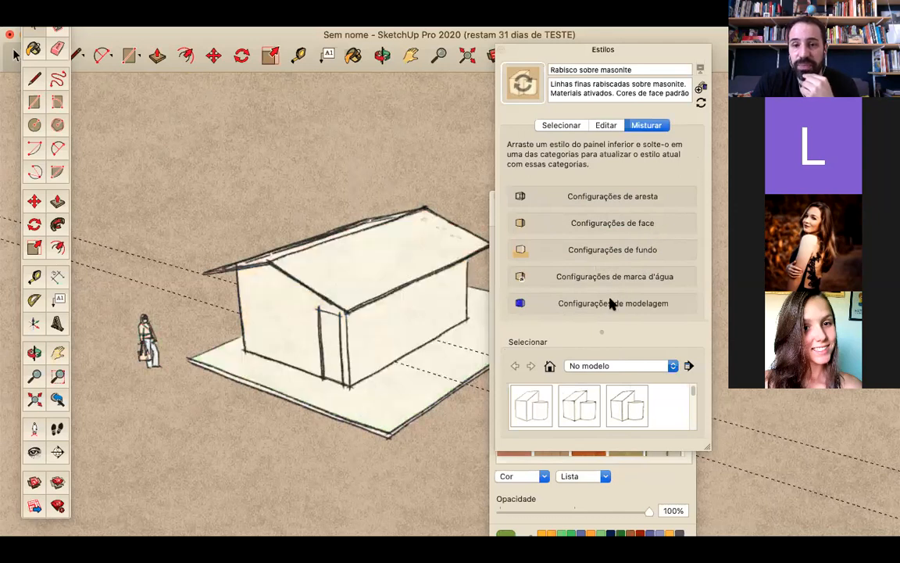
Step: Mix the face settings of the gradient-background style near the end of the No modelo collection into the current style
left_click(625, 366)
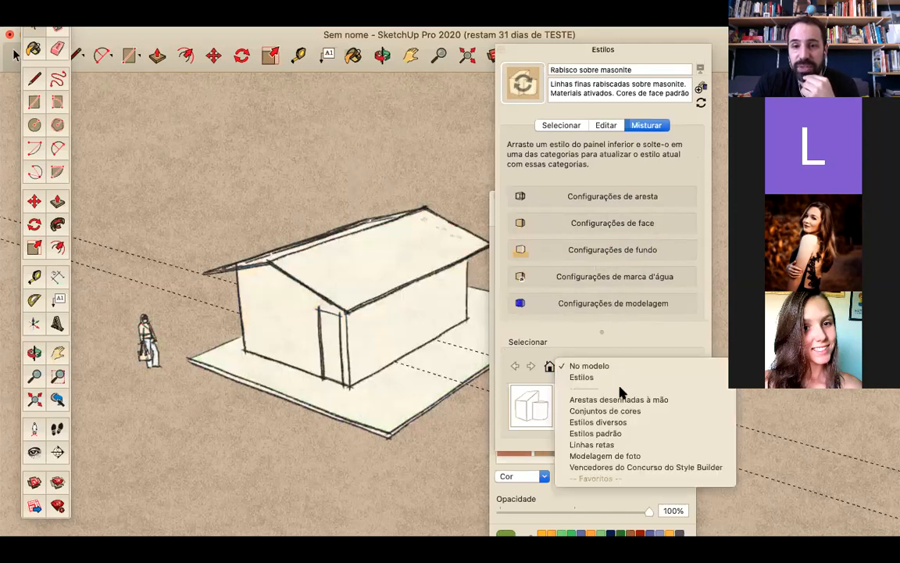
left_click(623, 378)
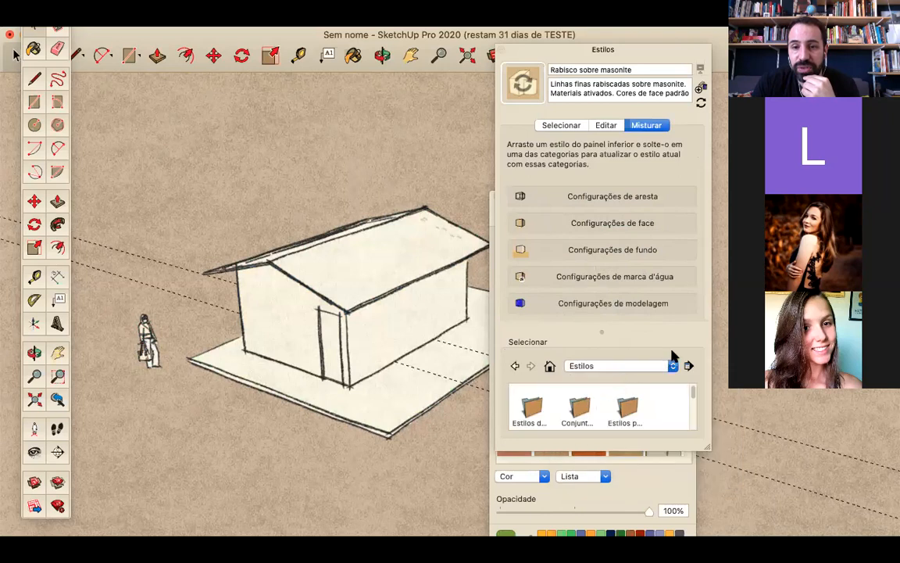
left_click(671, 365)
left_click(649, 355)
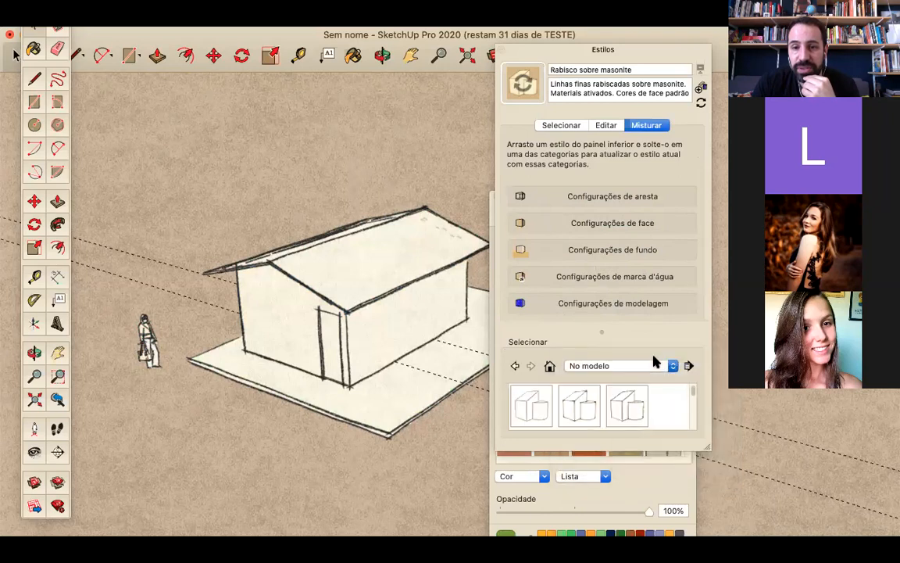
left_click(690, 407)
left_click_drag(693, 397, 692, 424)
left_click_drag(579, 418, 599, 225)
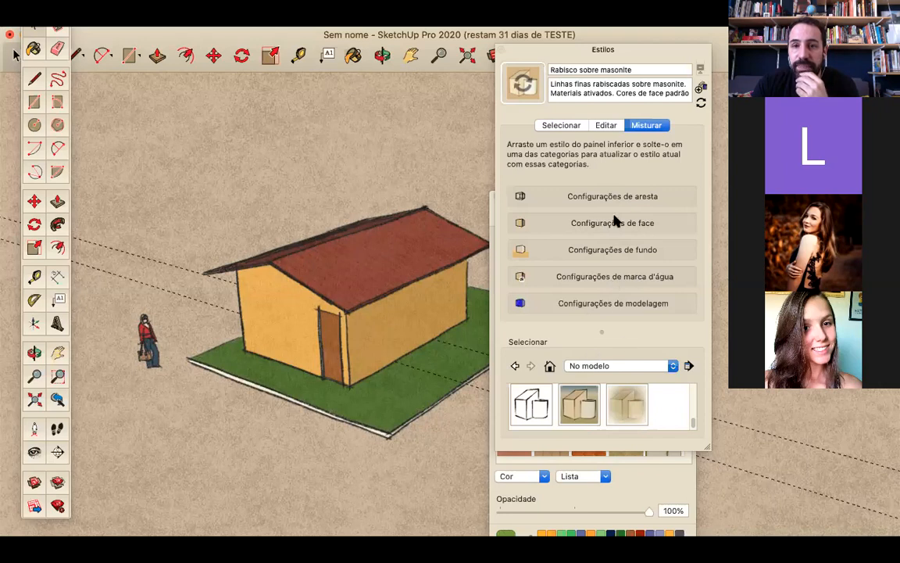
Step: Turn off Arestas in the edge settings of the modified Rabisco sobre masonite style
left_click(606, 125)
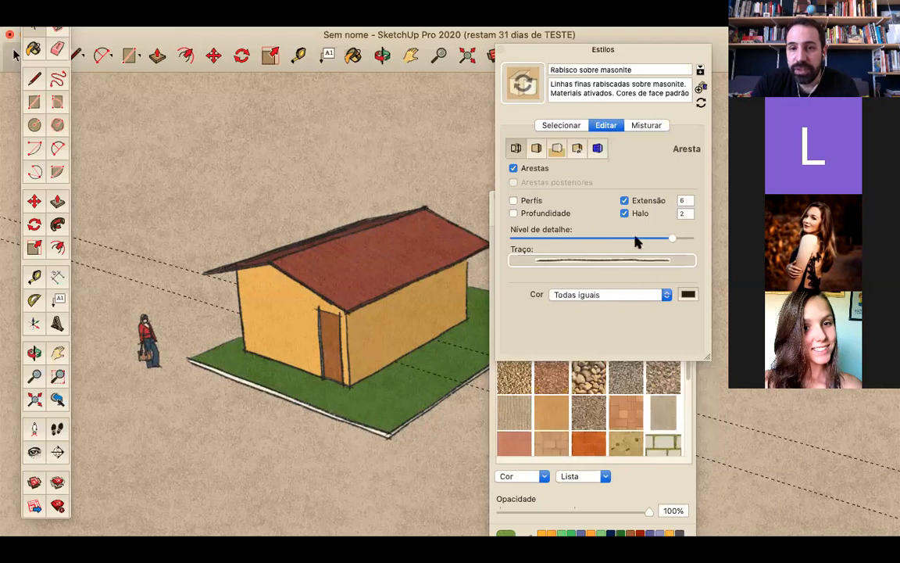
left_click(513, 169)
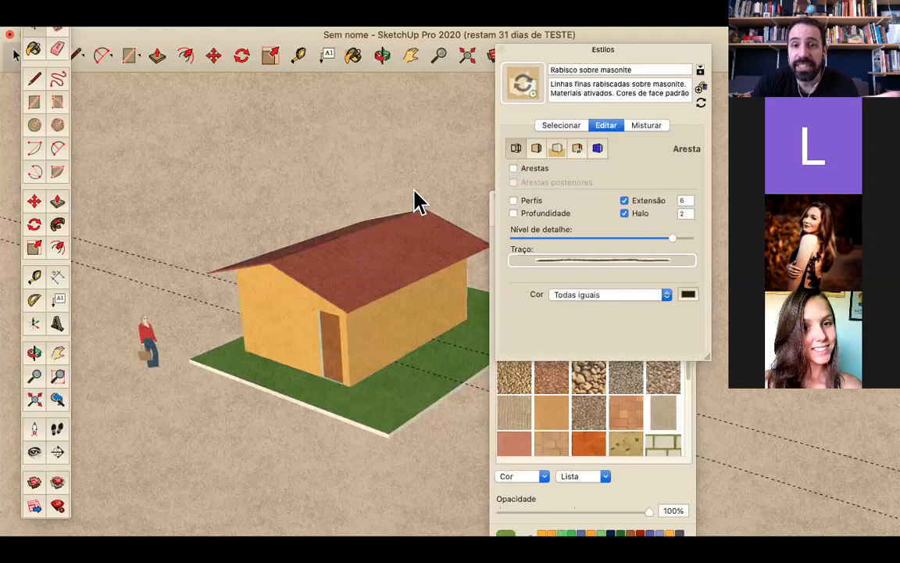
Step: Look through the No modelo styles, then apply Estilo padrão from the Estilos padrão collection to the house
left_click(563, 125)
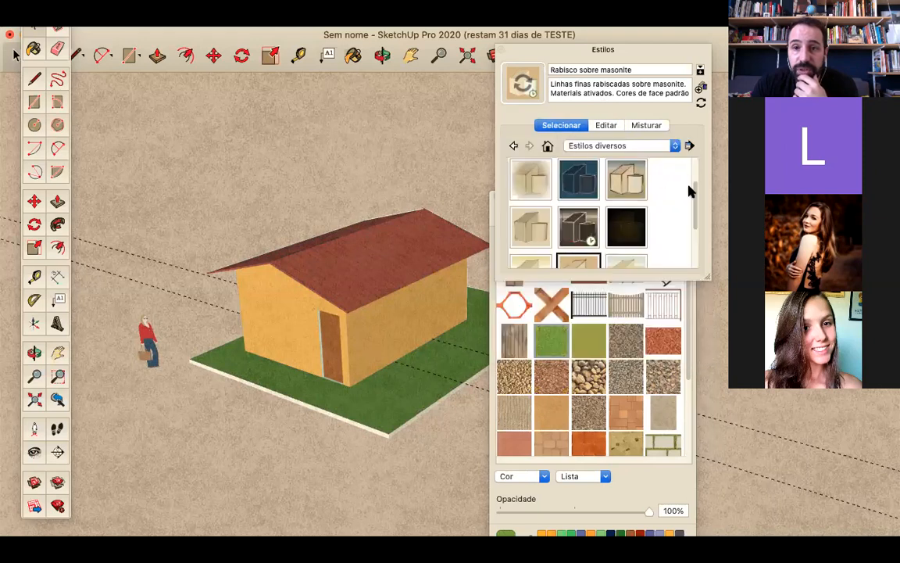
scroll(684, 184, "up", 2)
left_click(663, 145)
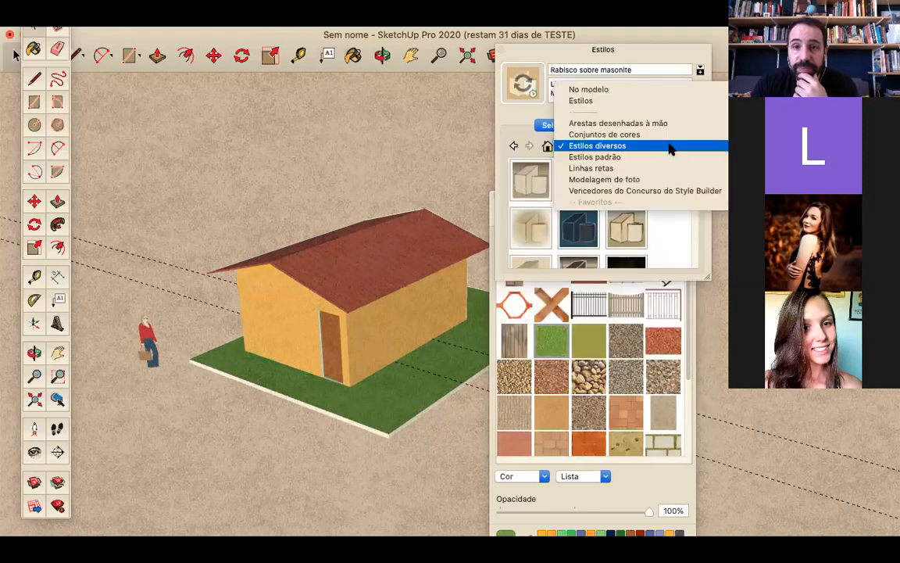
left_click(629, 88)
scroll(679, 234, "down", 4)
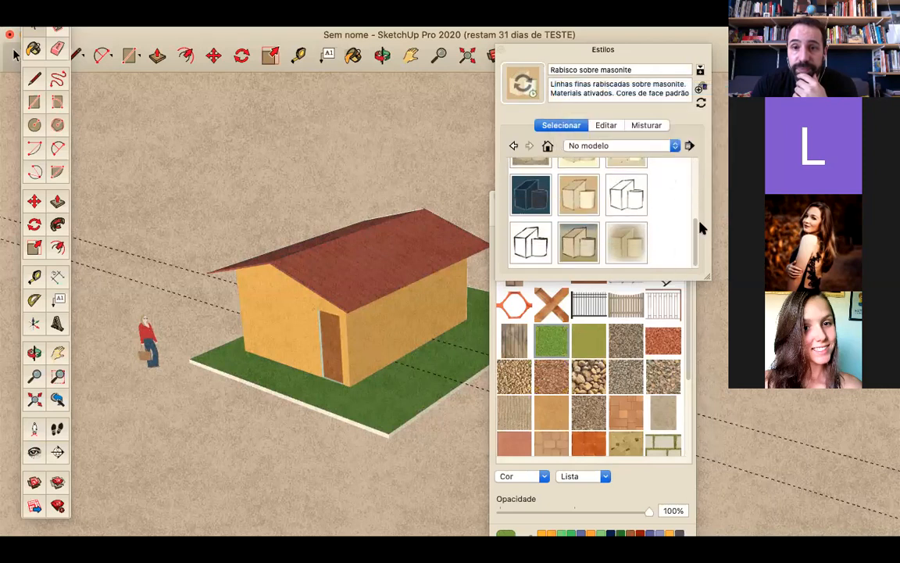
scroll(695, 192, "up", 4)
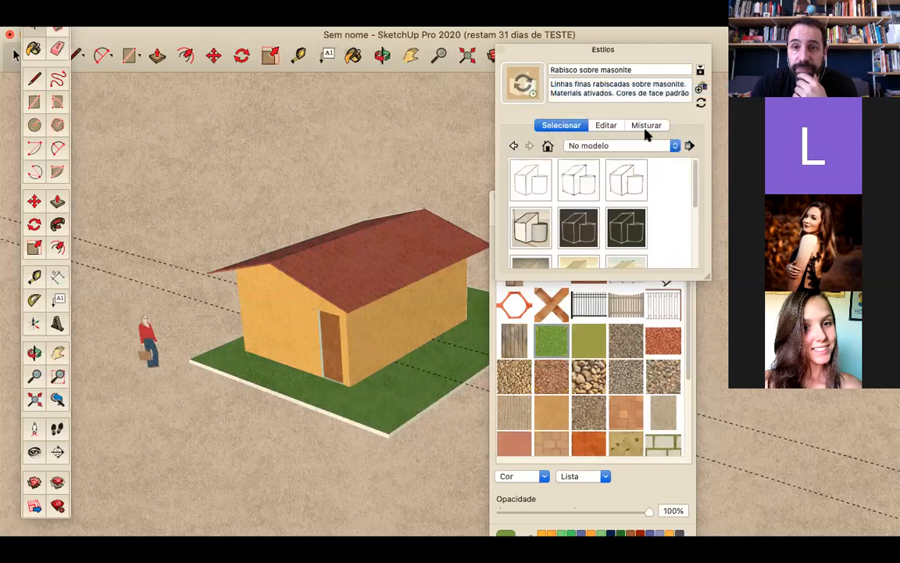
left_click(621, 126)
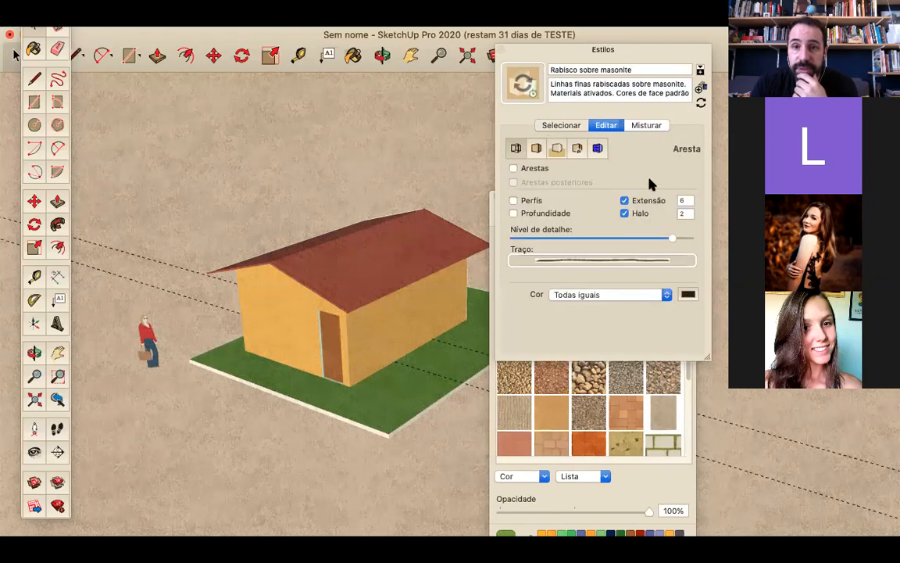
left_click(561, 126)
left_click(622, 146)
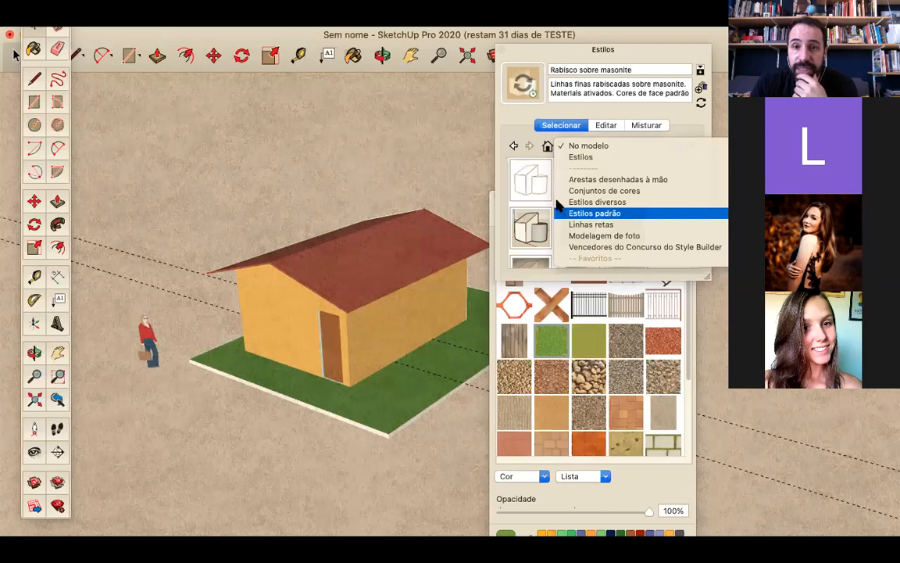
left_click(522, 179)
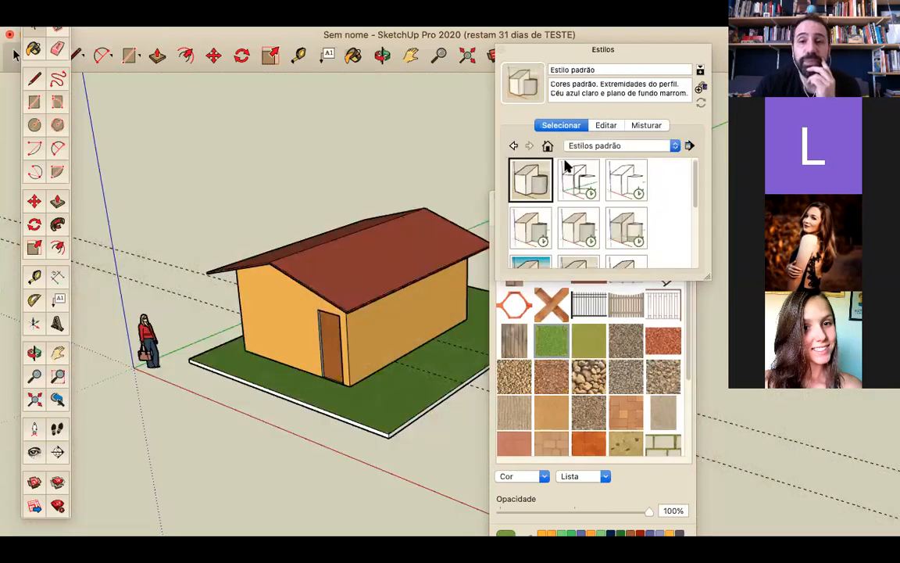
Step: Turn off Arestas and Perfis in the Estilo padrão edge settings and inspect the house from several angles
left_click(608, 126)
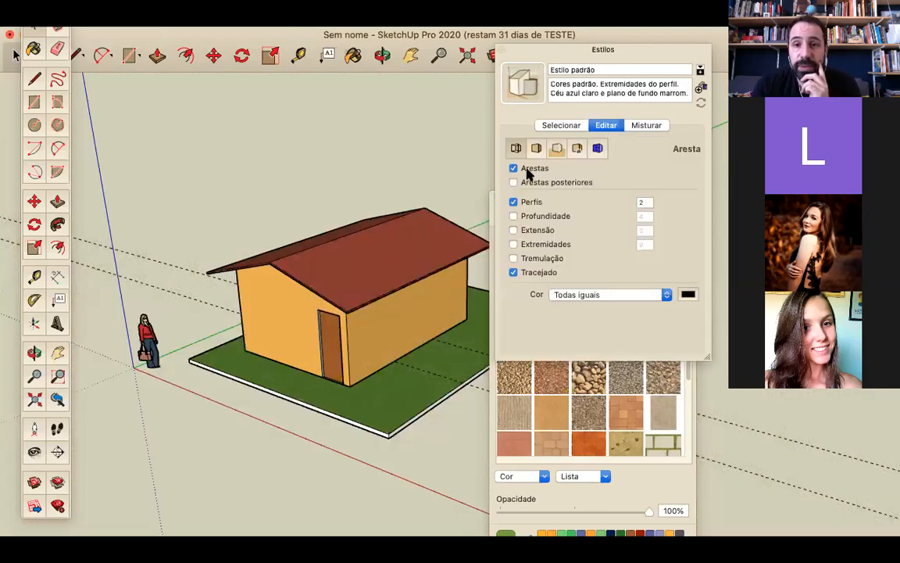
left_click(514, 168)
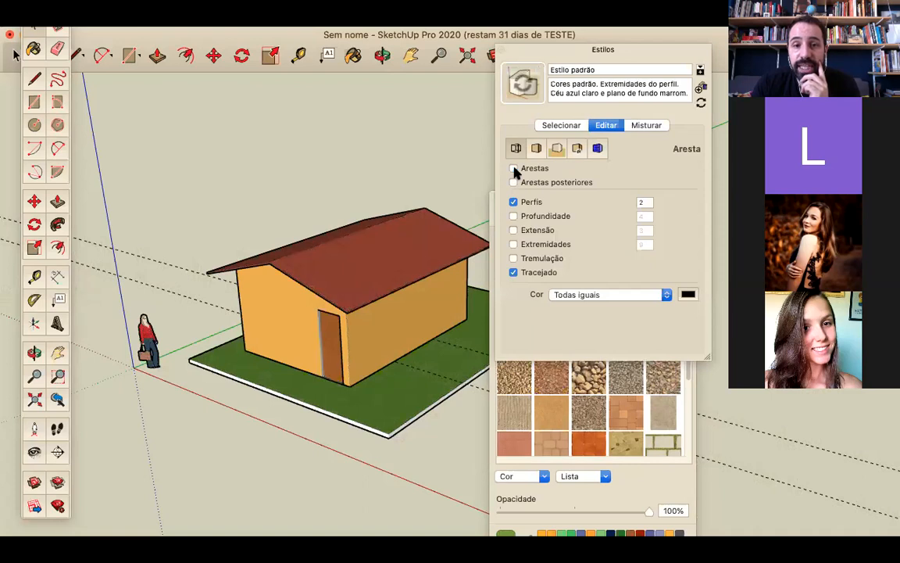
left_click(514, 202)
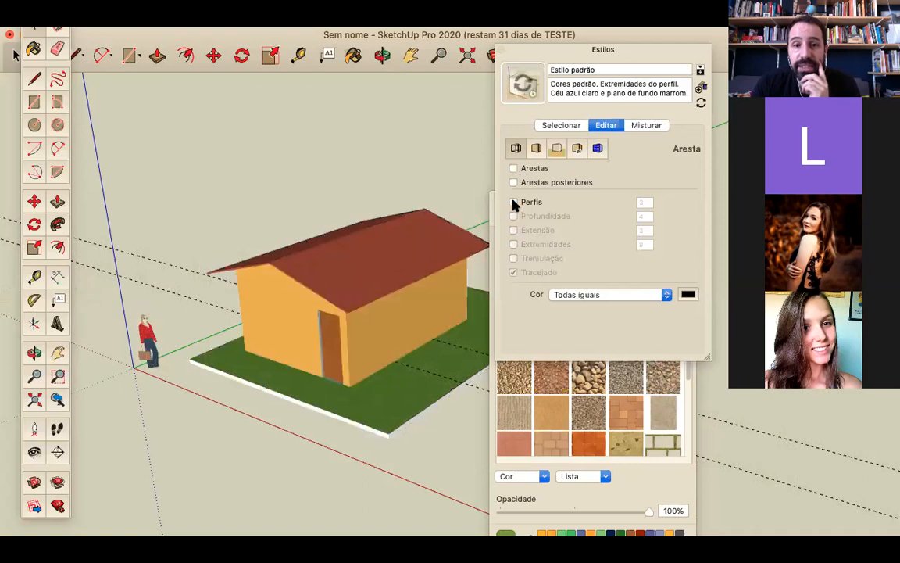
right_click(384, 221)
left_click(393, 170)
middle_click_drag(394, 170, 249, 176)
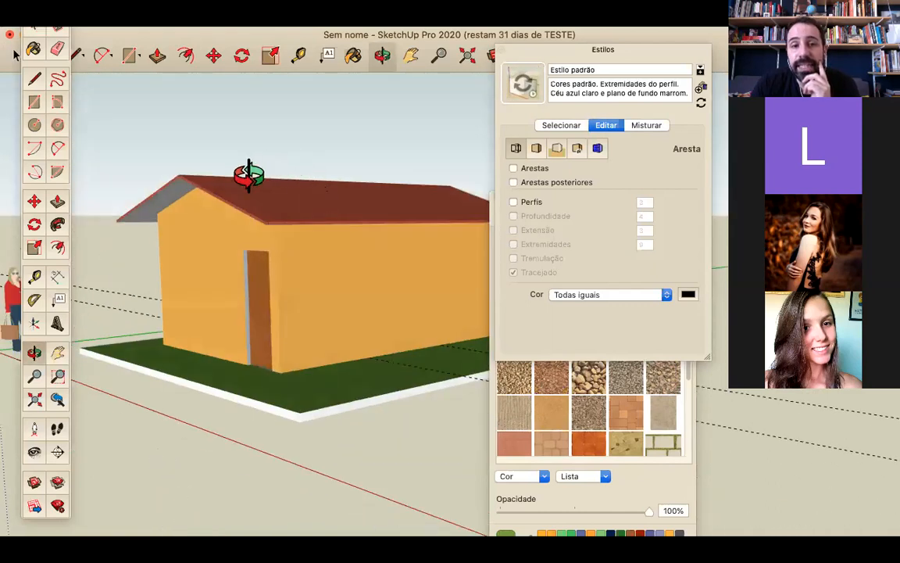
middle_click_drag(386, 216, 280, 320)
left_click_drag(312, 320, 402, 296)
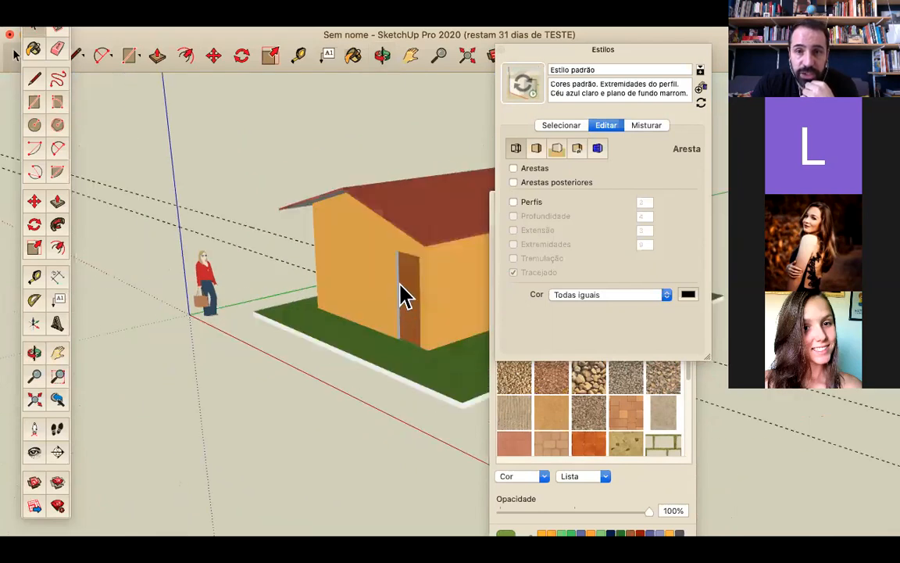
Step: Turn Arestas and Perfis back on, try Profundidade and switch it off again, and close the style settings
left_click(514, 168)
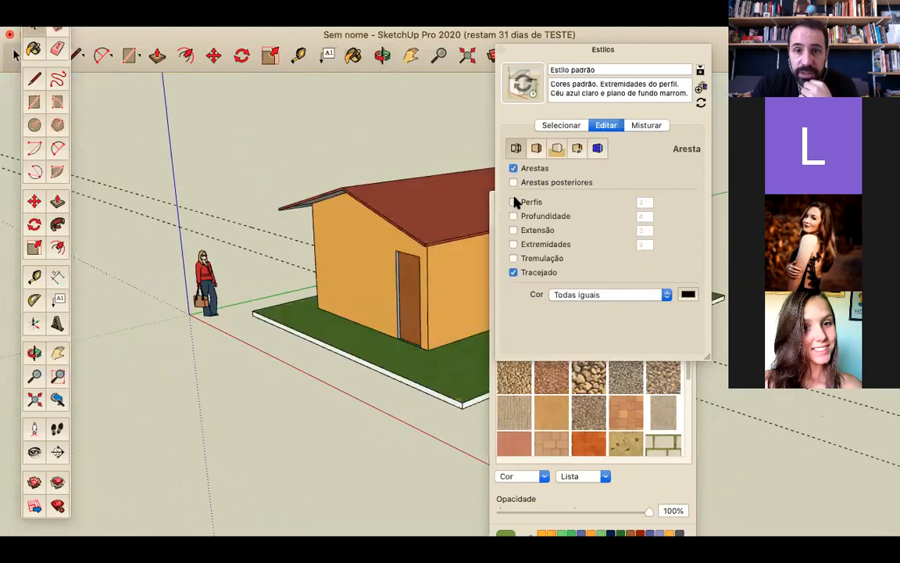
left_click(514, 202)
left_click(514, 216)
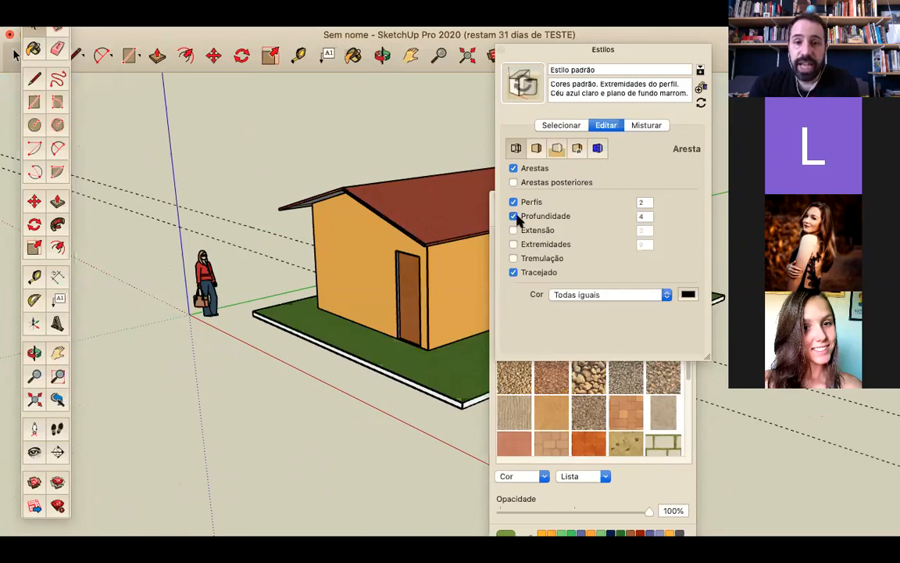
left_click(515, 216)
left_click_drag(585, 50, 482, 115)
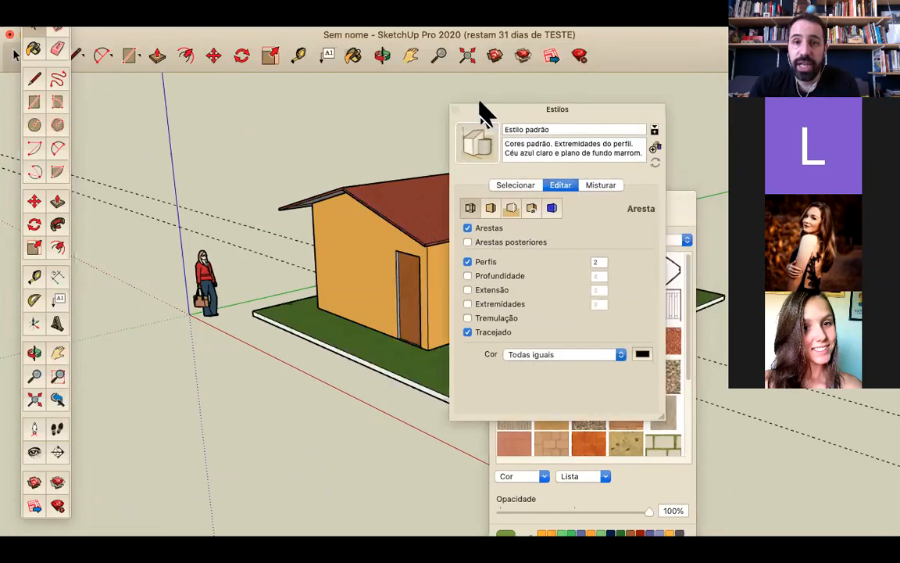
left_click(455, 108)
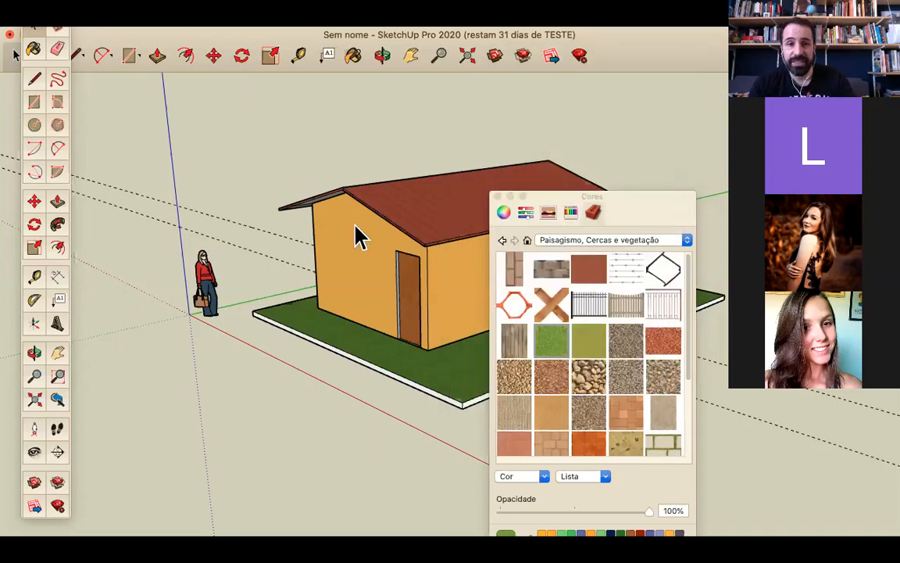
Step: Open the tag list and hide the Telhado tag, keeping the tag and its contents in the model
scroll(353, 229, "down", 4)
middle_click_drag(701, 157, 704, 134)
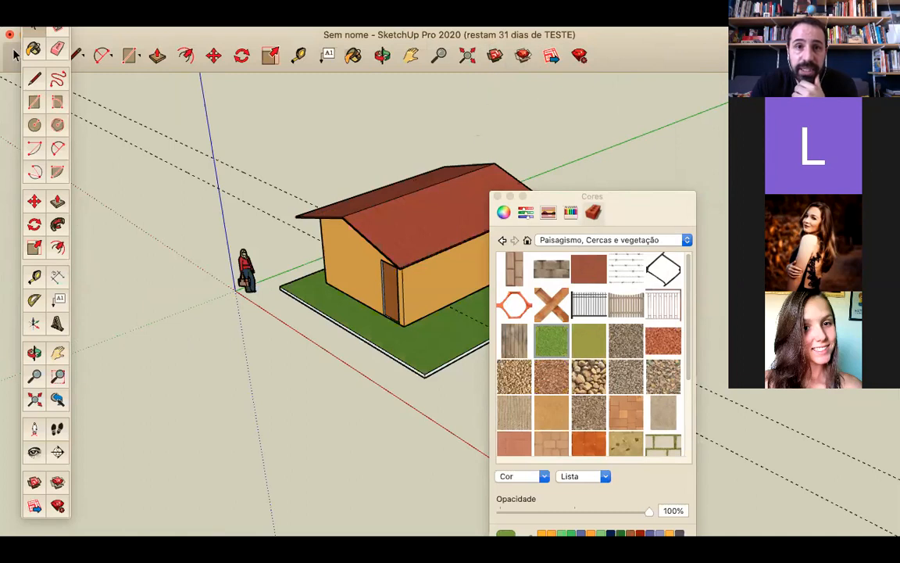
left_click(422, 15)
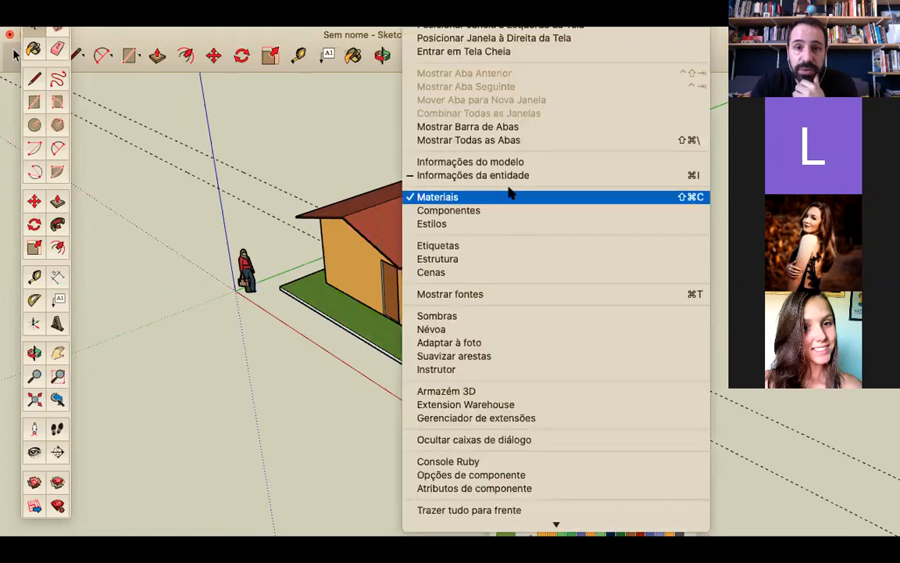
left_click(500, 245)
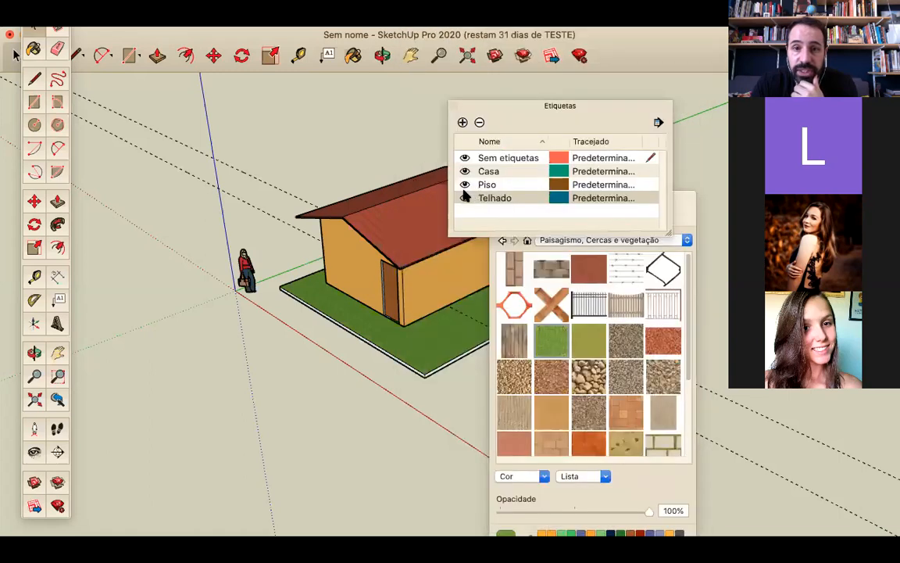
left_click(465, 198)
left_click(479, 122)
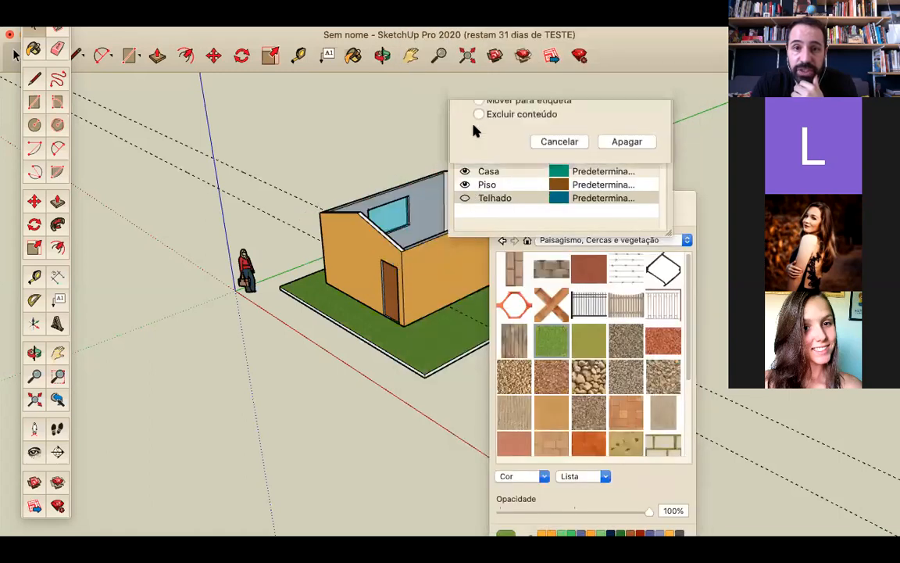
left_click(576, 236)
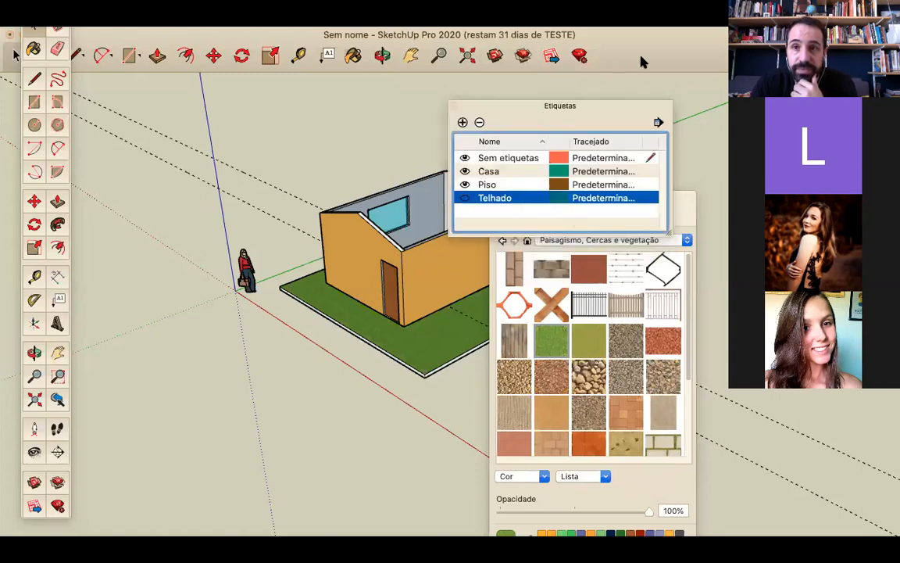
Step: Look down into the house interior with the roof hidden, moving the tag list aside
left_click(701, 33)
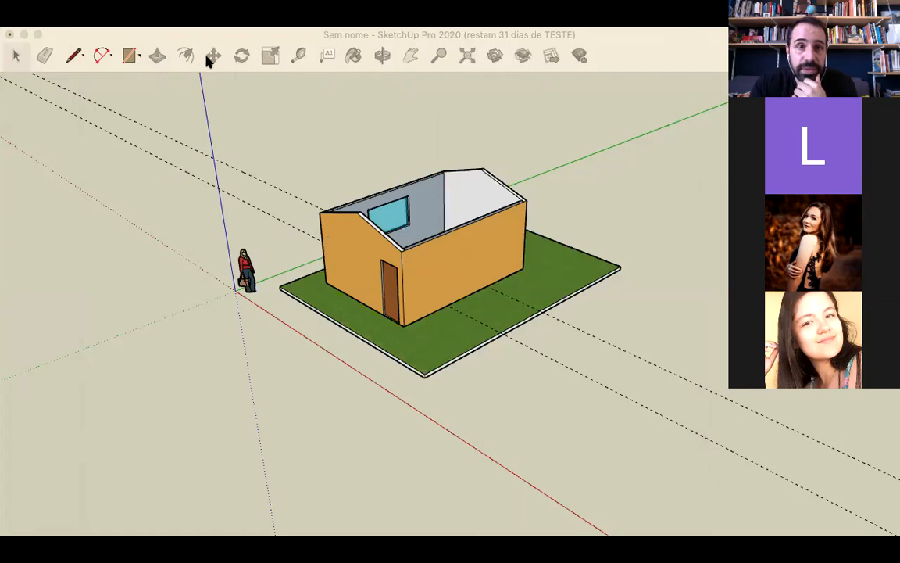
left_click(85, 101)
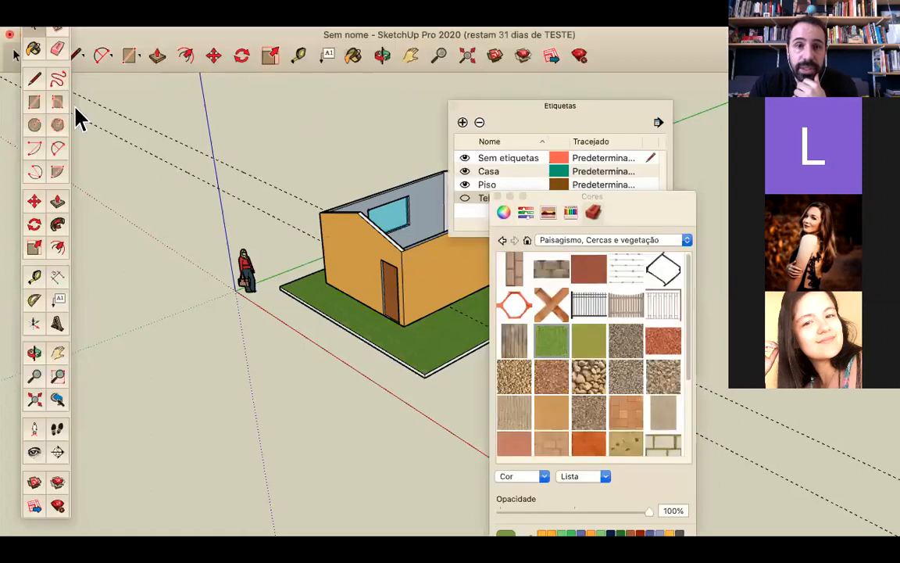
left_click_drag(511, 109, 535, 107)
middle_click_drag(365, 238, 255, 351)
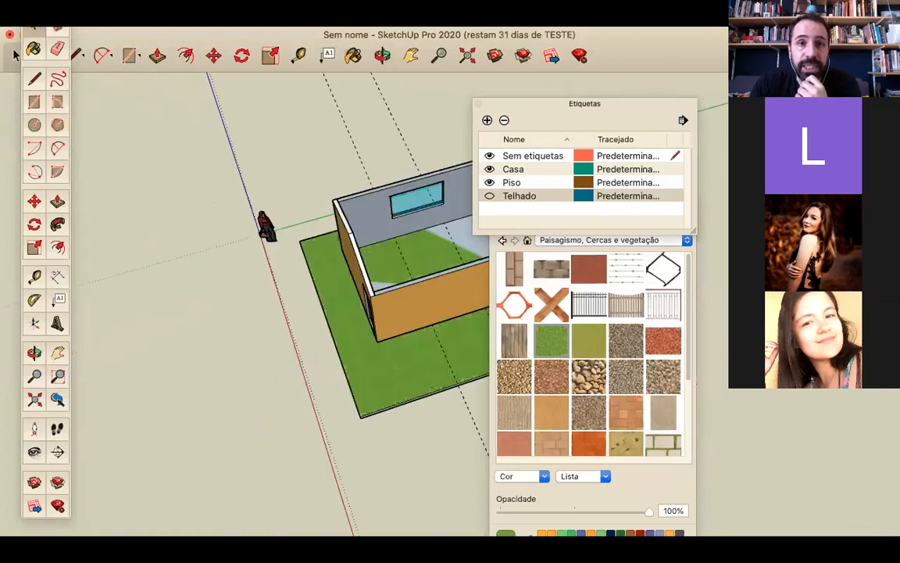
left_click(306, 27)
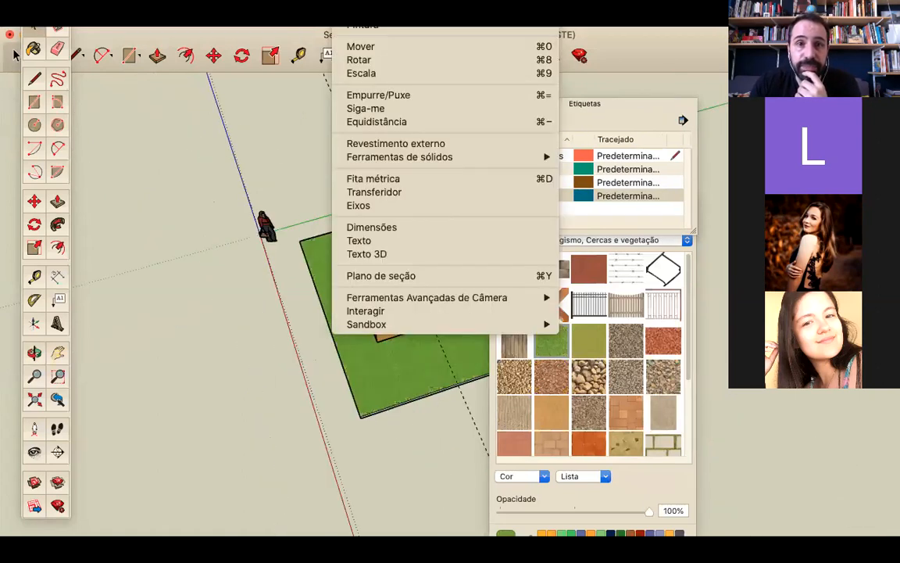
left_click(477, 393)
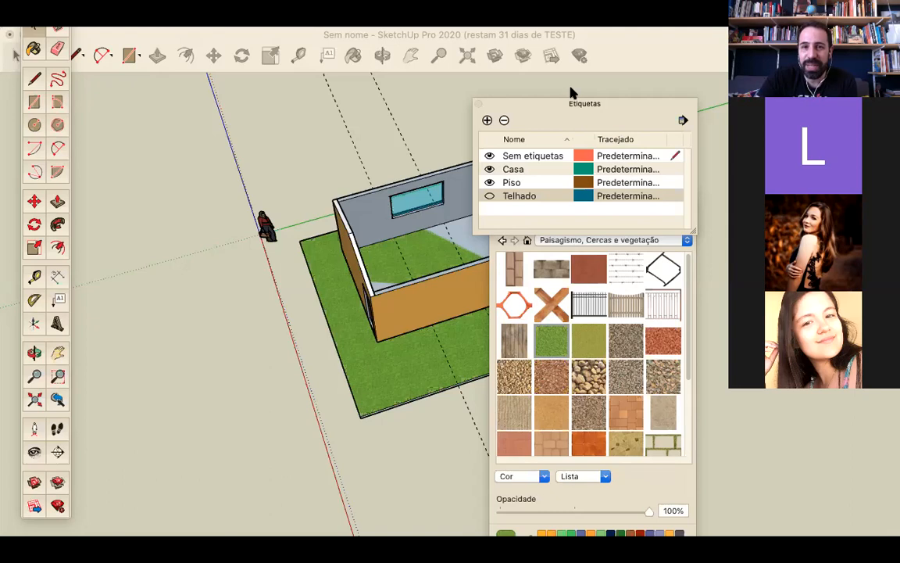
Step: Move the tag list and materials window aside, load the wooden sofa directly into the model and place it inside the roofless house
left_click_drag(550, 106, 710, 81)
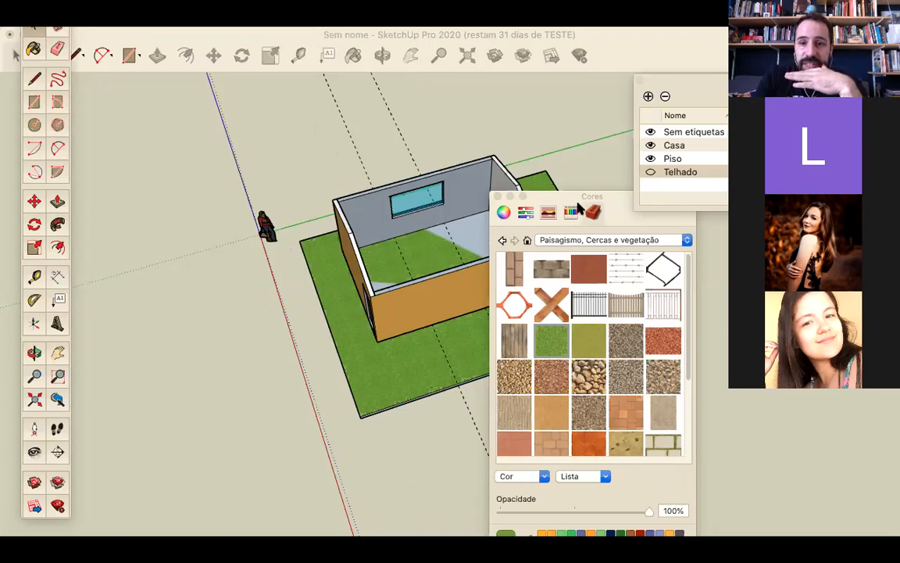
left_click_drag(570, 198, 581, 289)
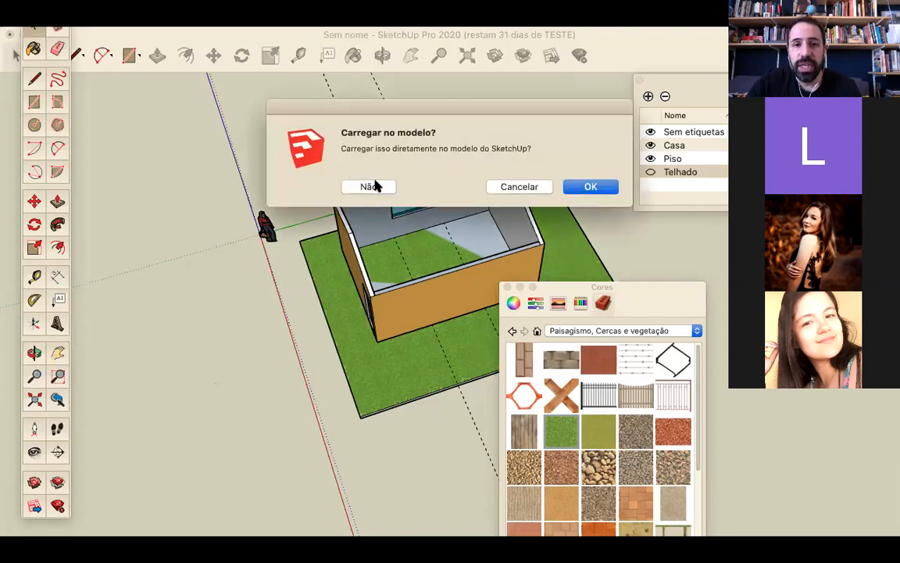
left_click(589, 190)
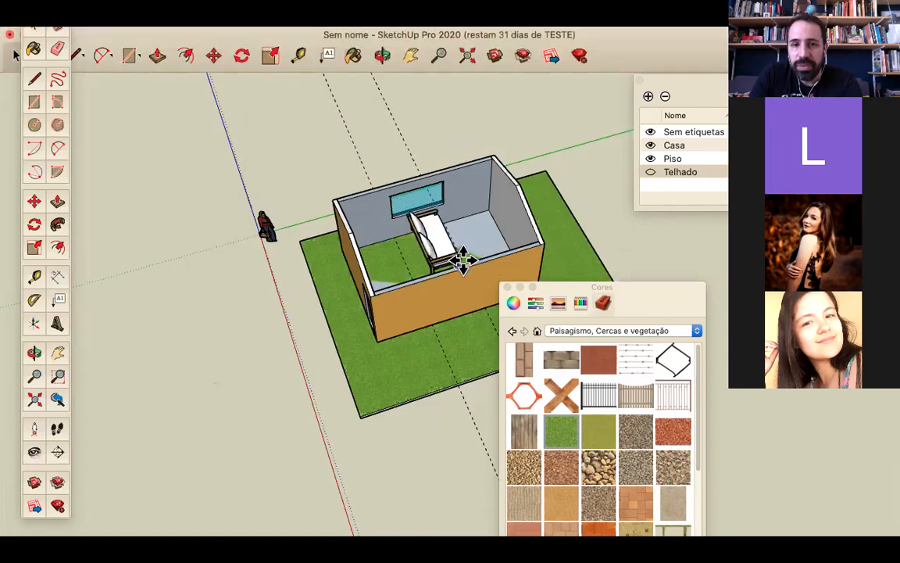
left_click(464, 258)
middle_click_drag(466, 242, 429, 351)
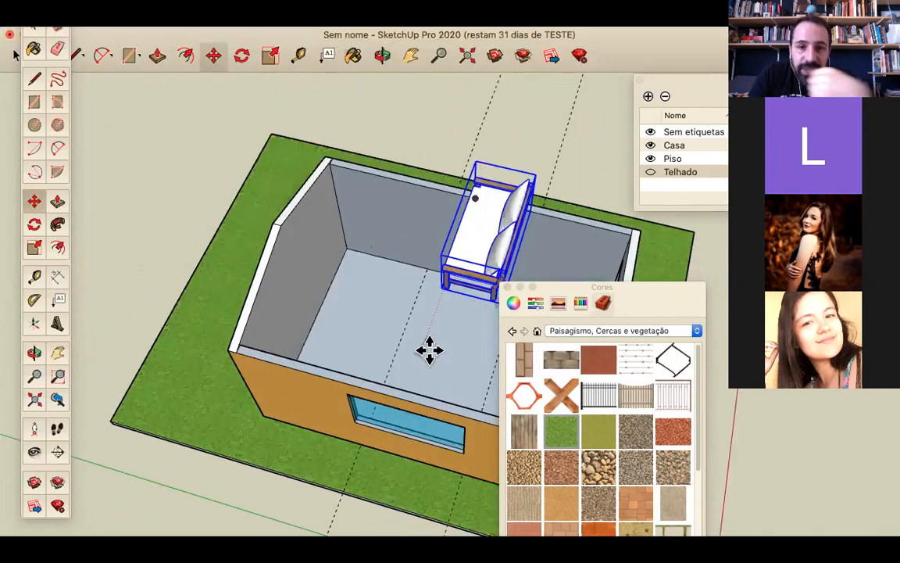
scroll(430, 357, "up", 3)
middle_click_drag(384, 322, 334, 314)
key("m")
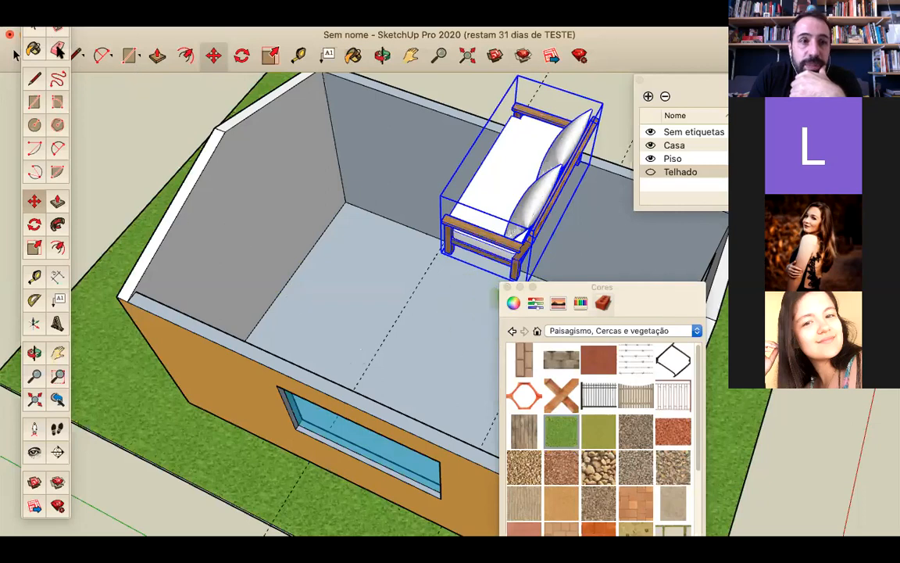
Step: Open the house group, raise the interior floor slightly above the grass with Push/Pull, and leave the group
left_click(38, 29)
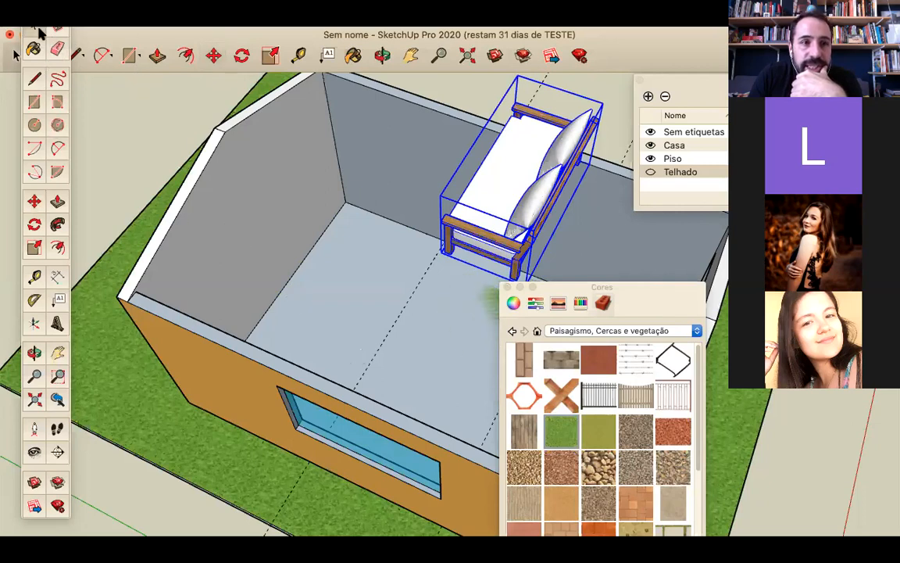
left_click(337, 274)
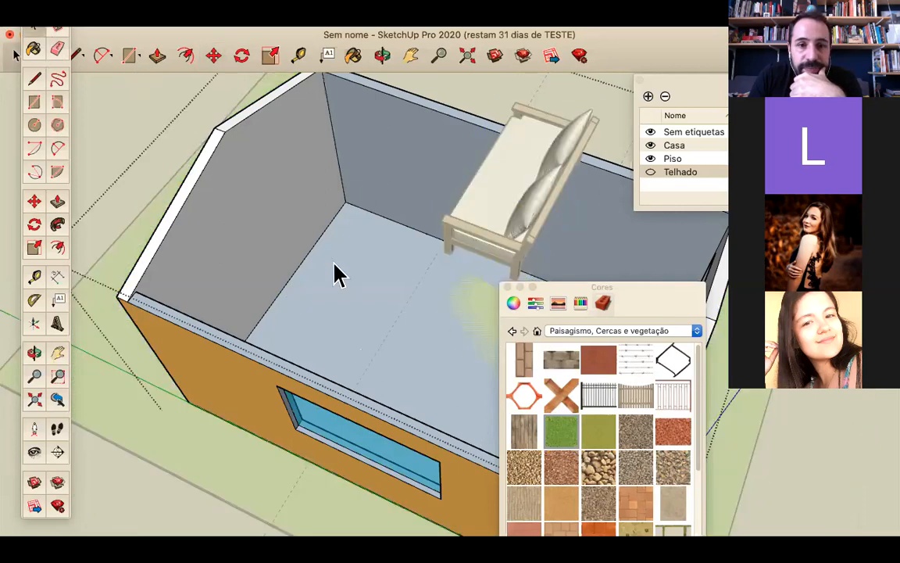
left_click(61, 201)
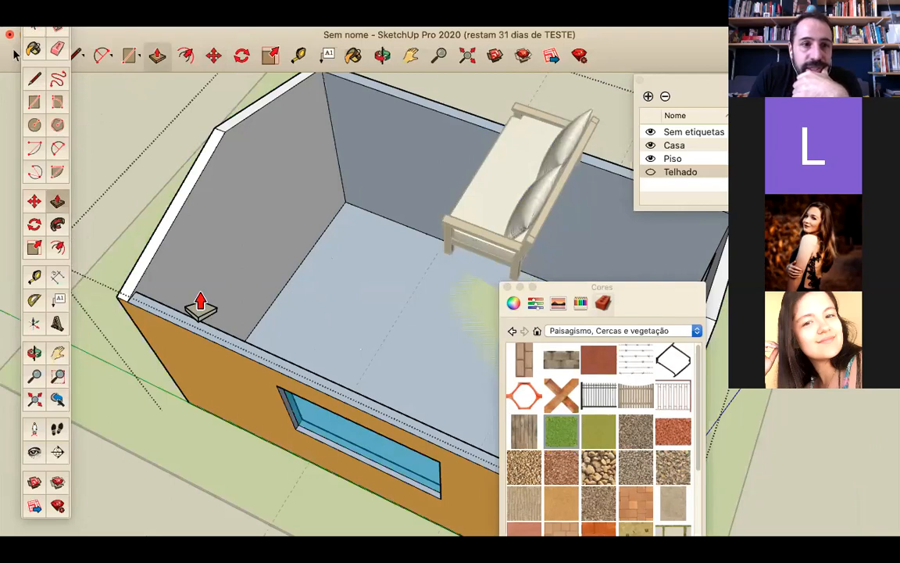
left_click(357, 355)
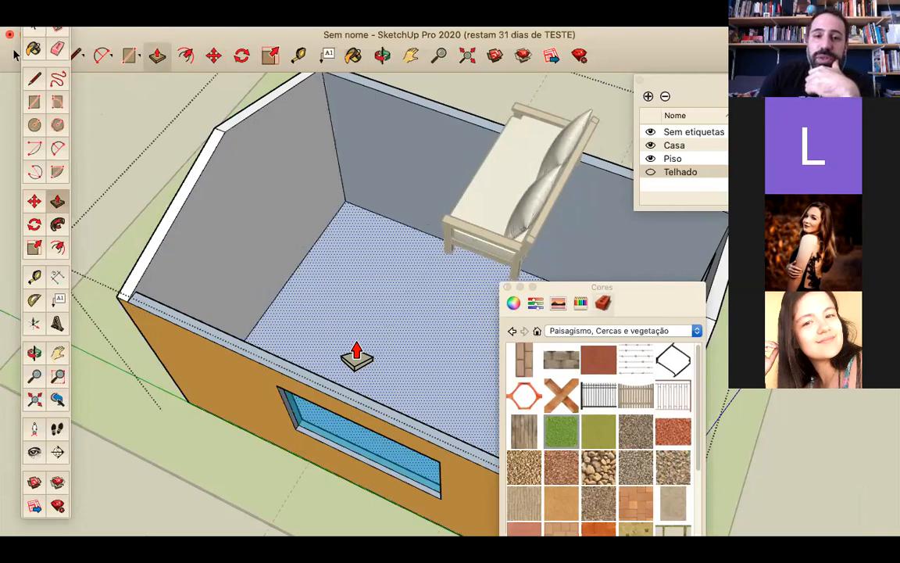
key("o")
left_click_drag(368, 302, 121, 215)
middle_click_drag(103, 222, 295, 231)
middle_click_drag(370, 266, 438, 311)
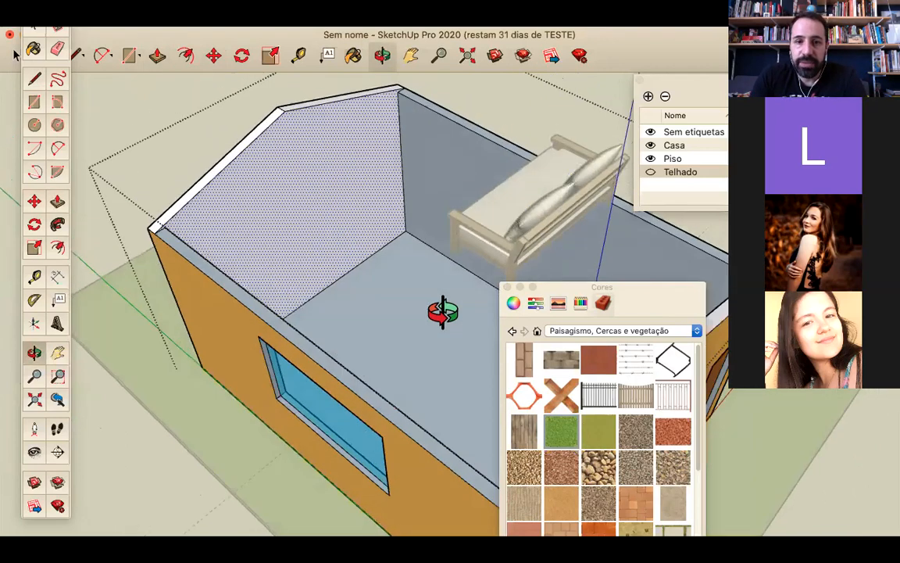
middle_click_drag(273, 251, 179, 222)
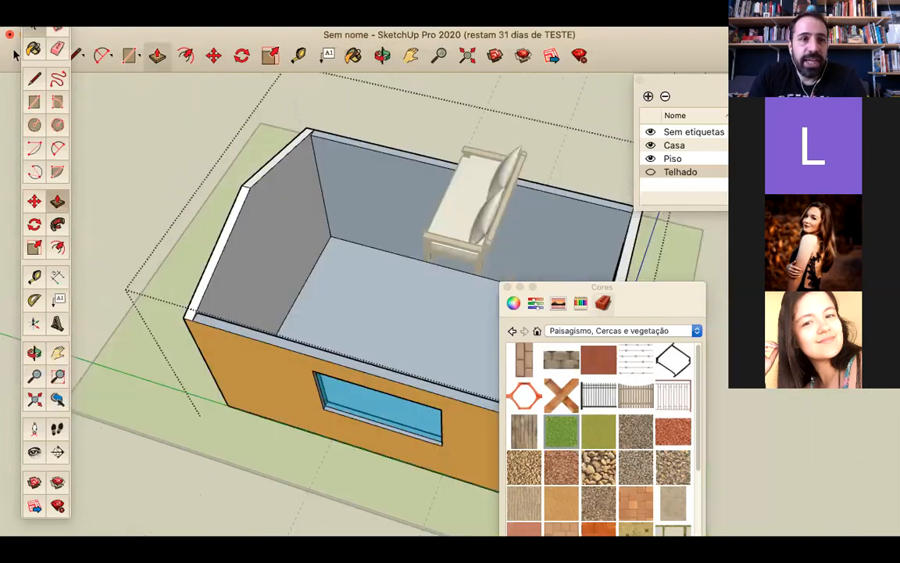
left_click(15, 53)
left_click(125, 168)
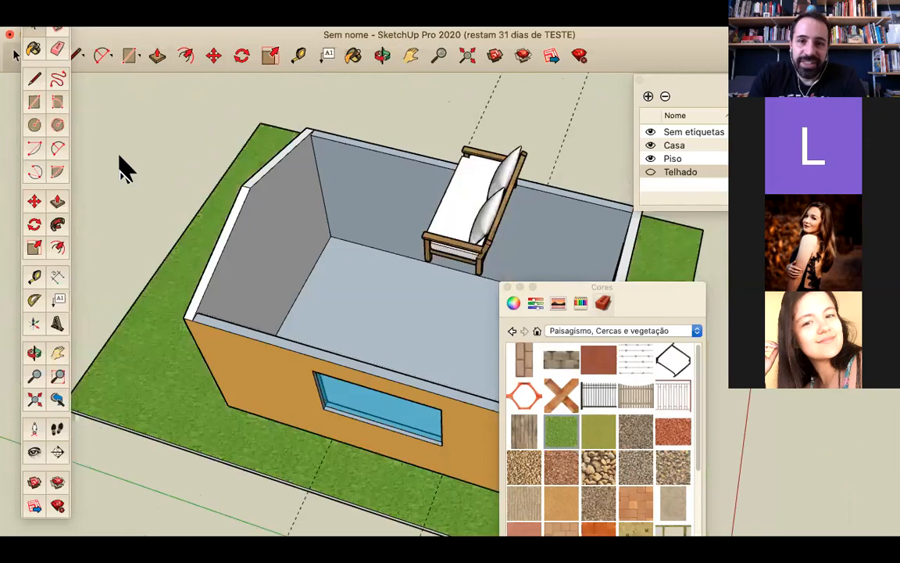
Step: Move the sofa across the floor into the corner between the window wall and the gabled end wall
left_click(472, 239)
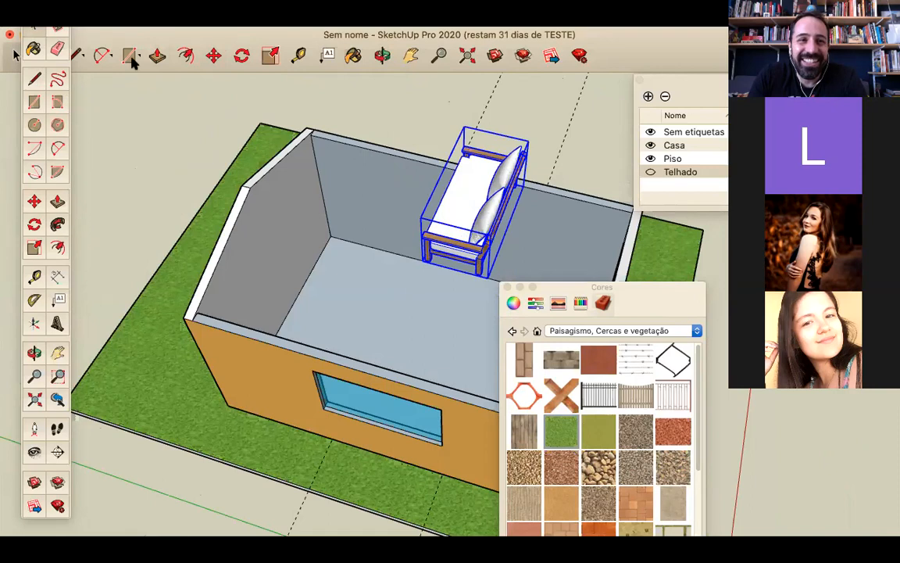
left_click(215, 61)
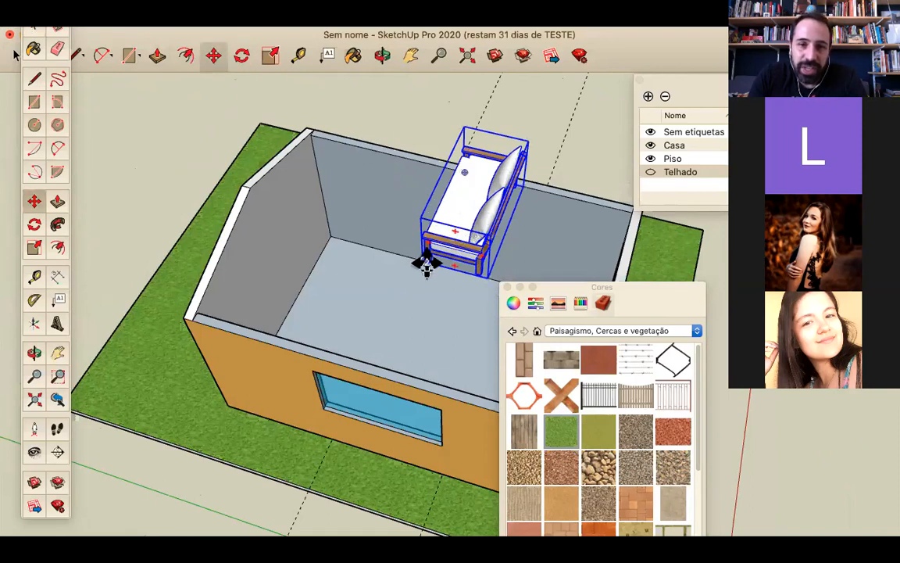
left_click_drag(427, 266, 336, 273)
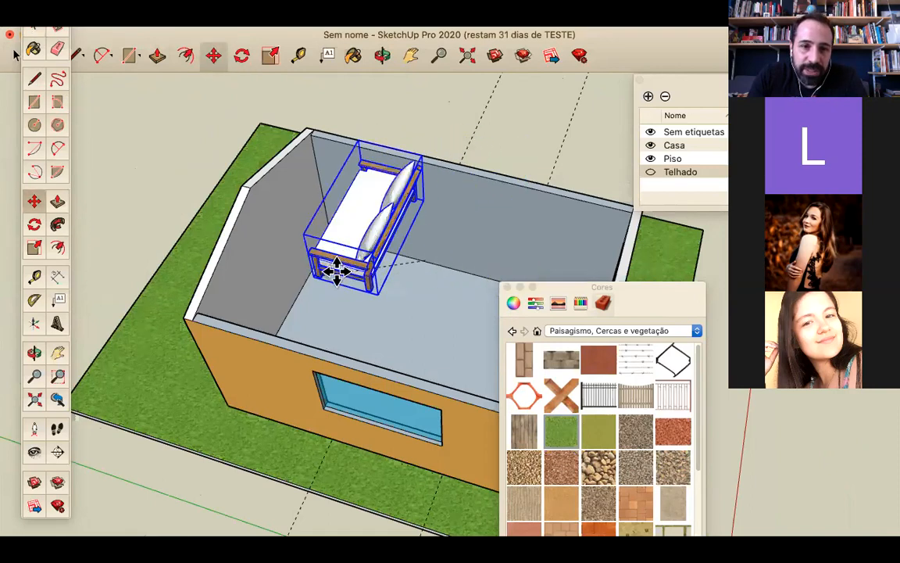
key("o")
middle_click_drag(278, 393, 236, 367)
middle_click_drag(449, 296, 335, 341)
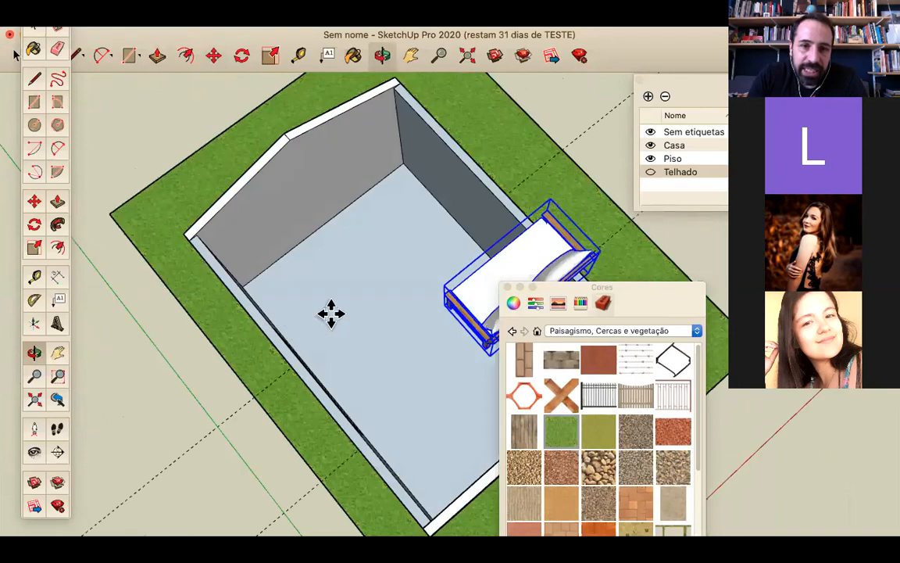
left_click(275, 240)
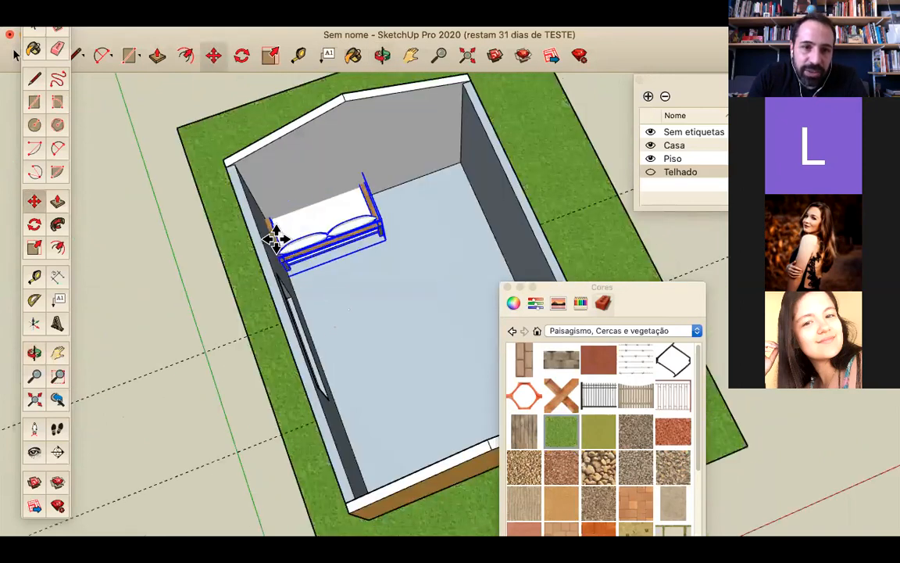
Step: Check the sofa's position at floor level and shift it out of the corner onto open floor, undoing one trial move
mouse_move(317, 244)
middle_mouse_down()
mouse_move(387, 201)
mouse_move(346, 213)
mouse_move(372, 199)
mouse_move(342, 181)
mouse_move(389, 208)
middle_mouse_up()
scroll(470, 275, "up", 6)
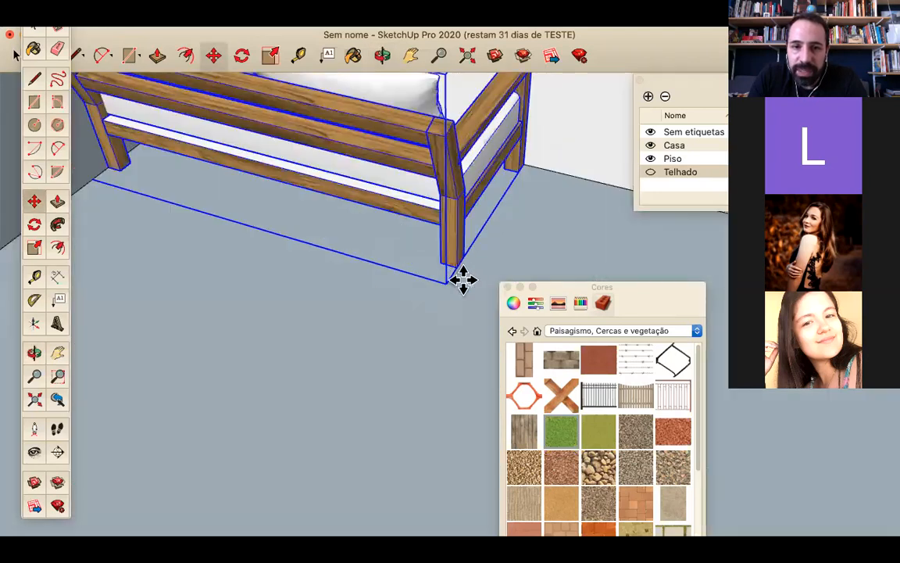
scroll(460, 267, "down", 6)
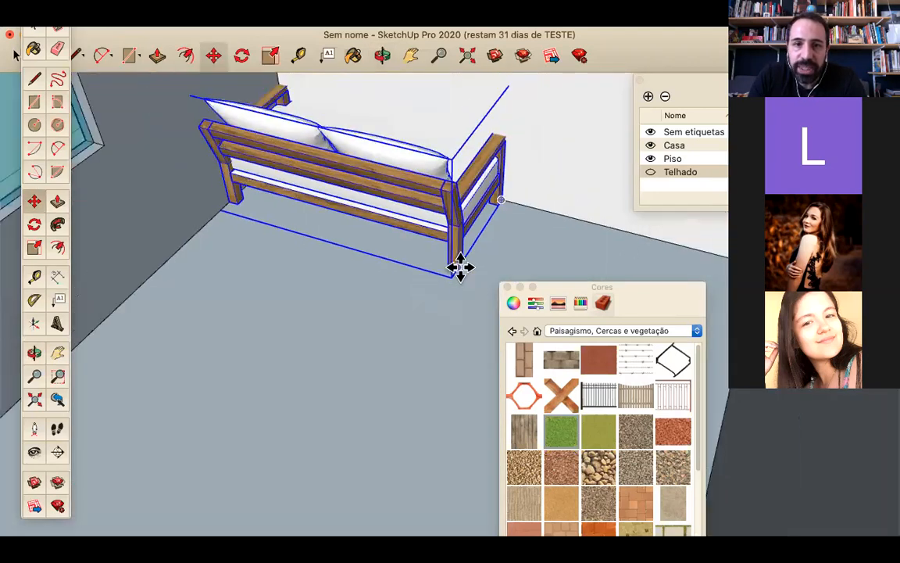
left_click(359, 241)
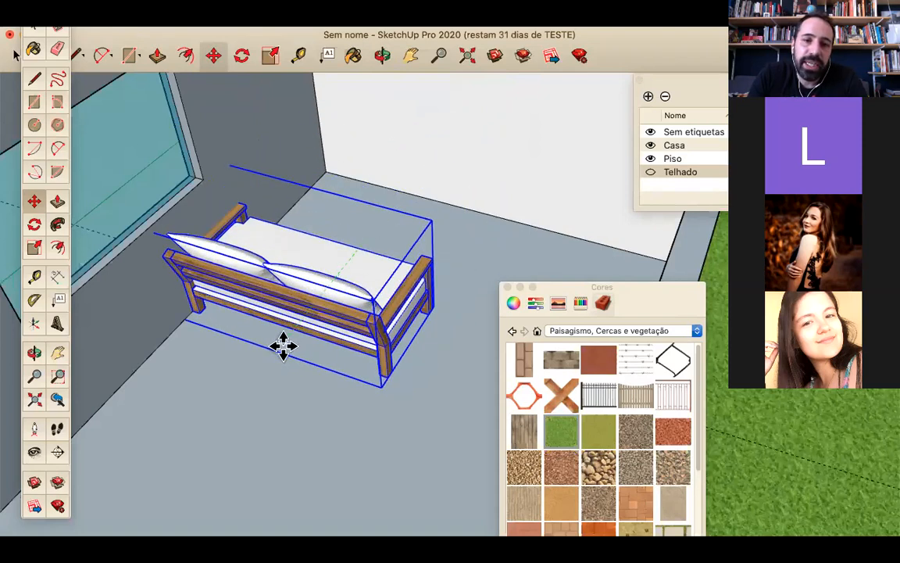
left_click(281, 345)
left_click(402, 347)
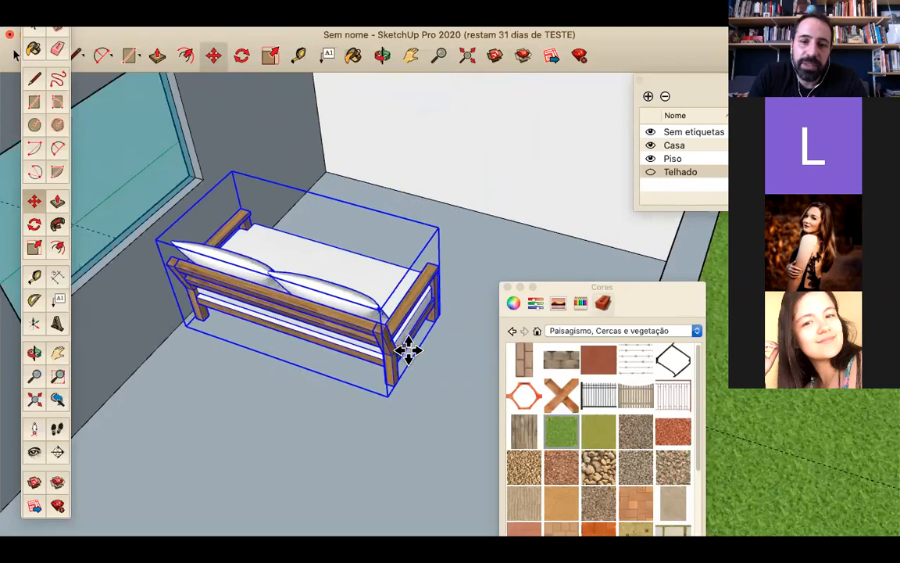
left_click(415, 352)
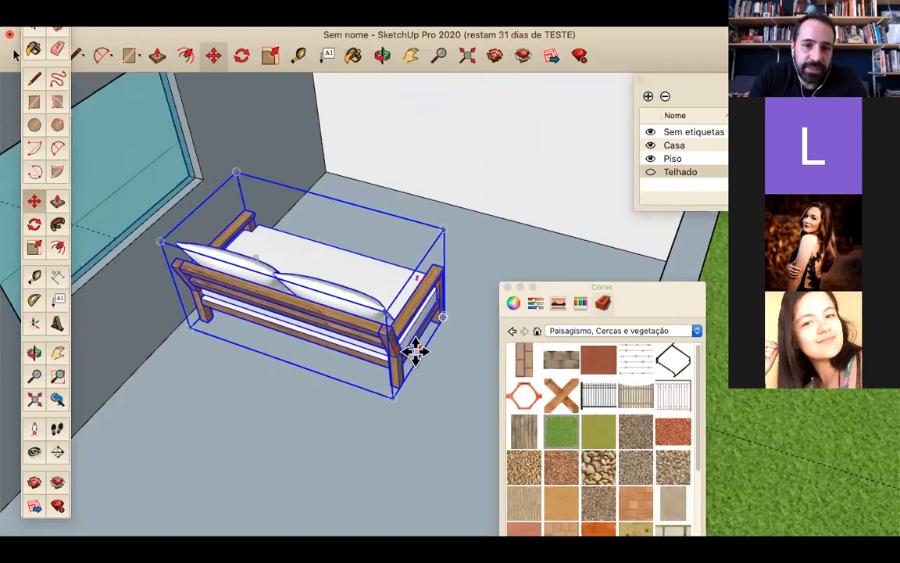
key("super+z")
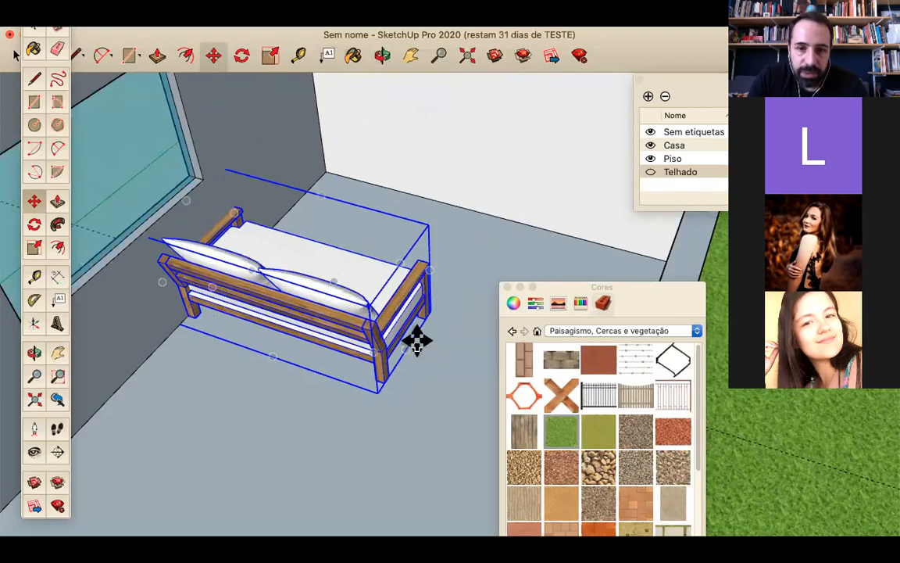
left_click(416, 341)
left_click(446, 352)
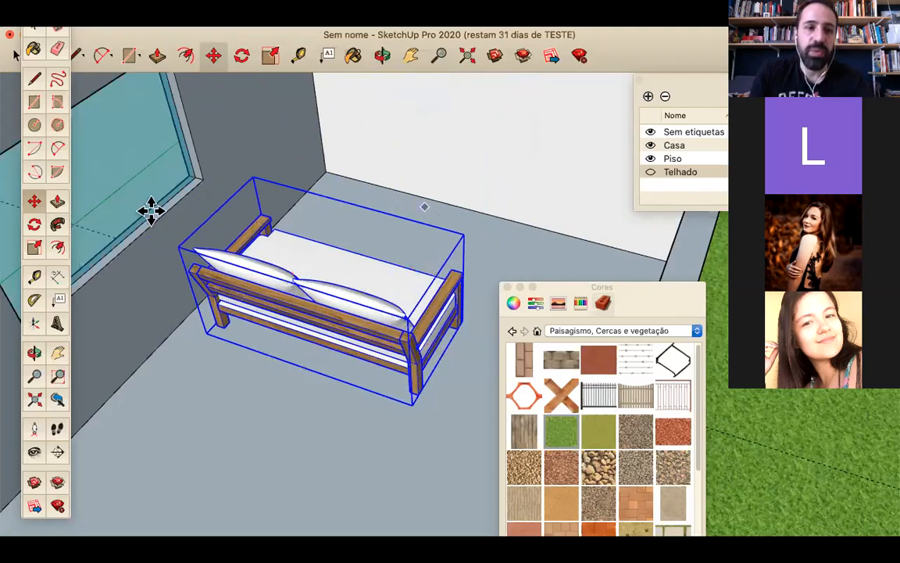
Step: Rotate the sofa about a quarter turn on the floor so its back faces the window wall
left_click(34, 224)
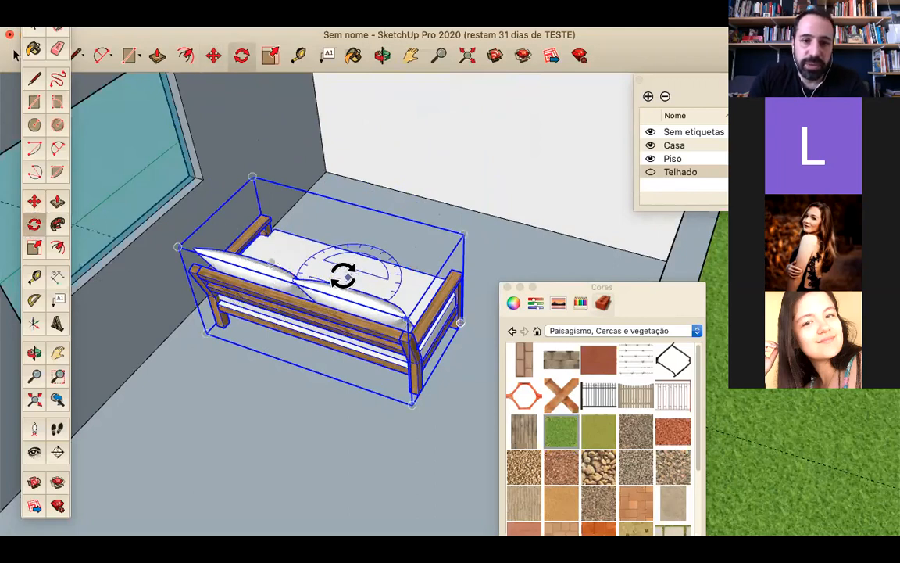
left_click(386, 255)
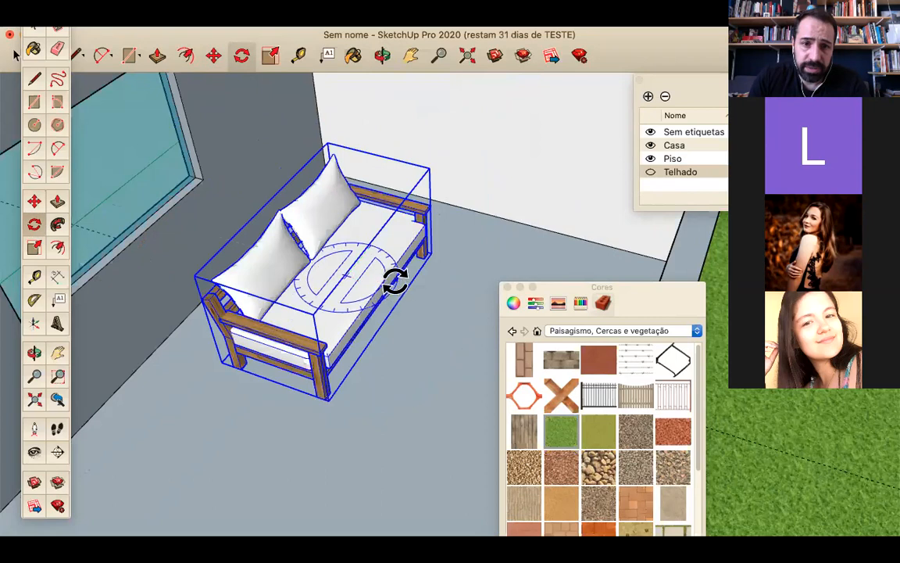
left_click(396, 282)
scroll(400, 280, "down", 5)
middle_click_drag(400, 283, 444, 283)
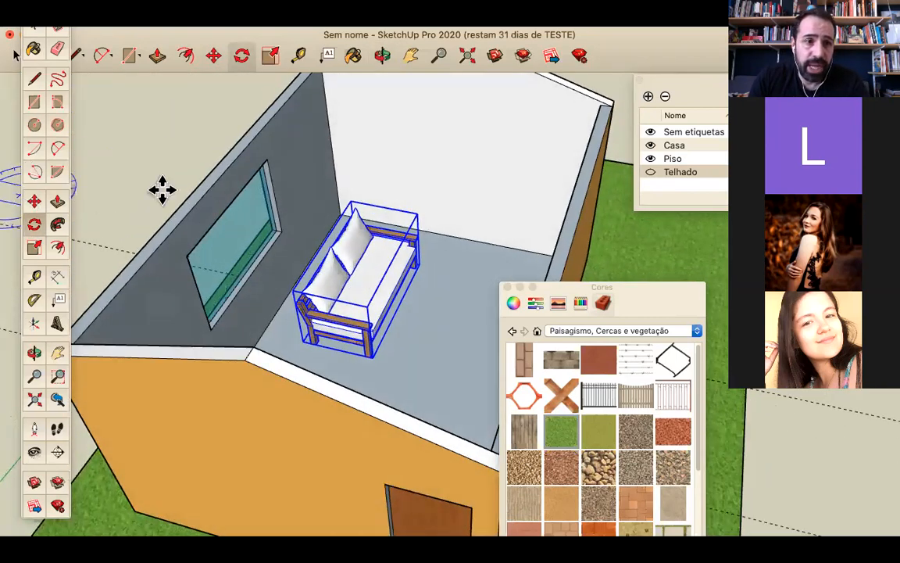
Step: Try the rotated sofa against the window wall and reposition it a little way out from that wall, near the end wall
key("m")
left_click(370, 361)
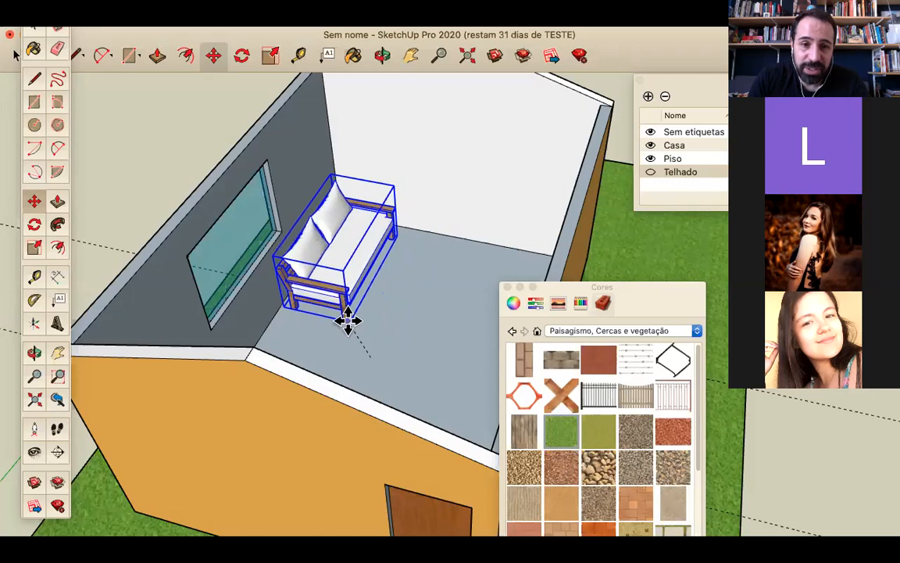
left_click(348, 319)
key("o")
left_click_drag(404, 302, 327, 228)
middle_click_drag(285, 364, 503, 353)
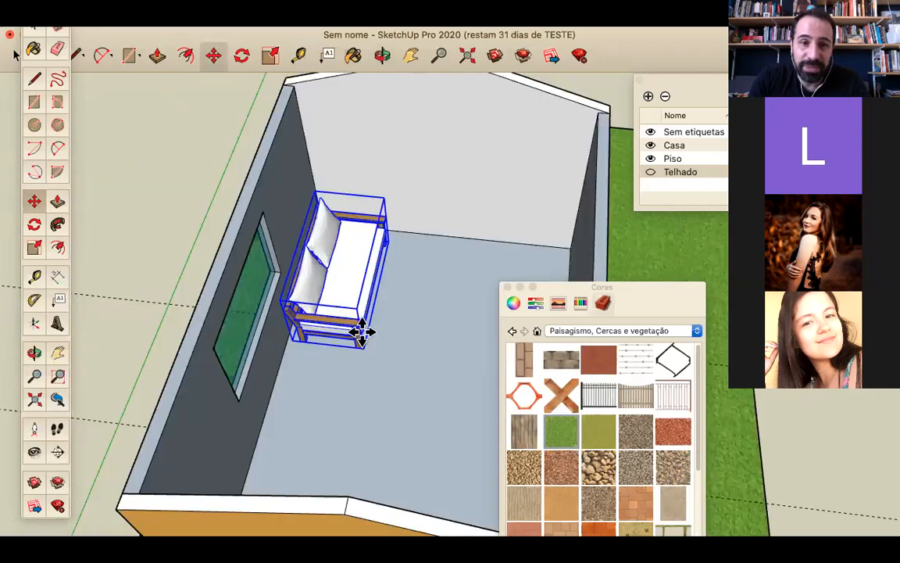
left_click(356, 349)
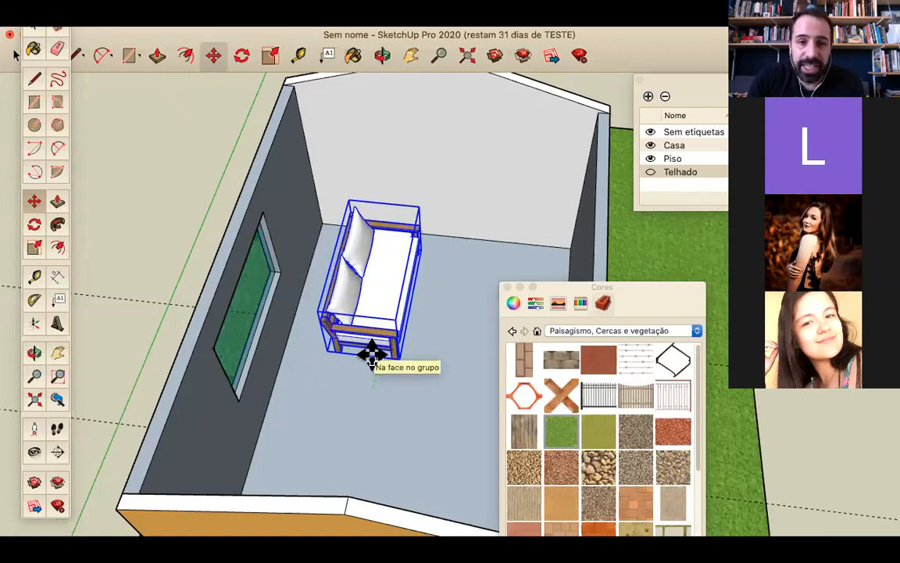
left_click(376, 357)
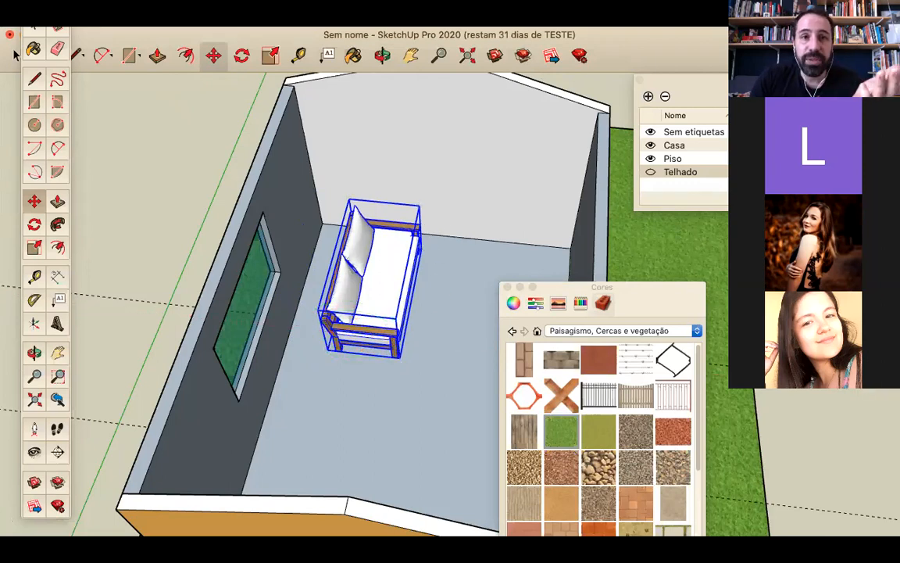
Step: Switch to the Acima standard view and examine the sofa's placement within the whole house plan
left_click(301, 5)
mouse_move(318, 31)
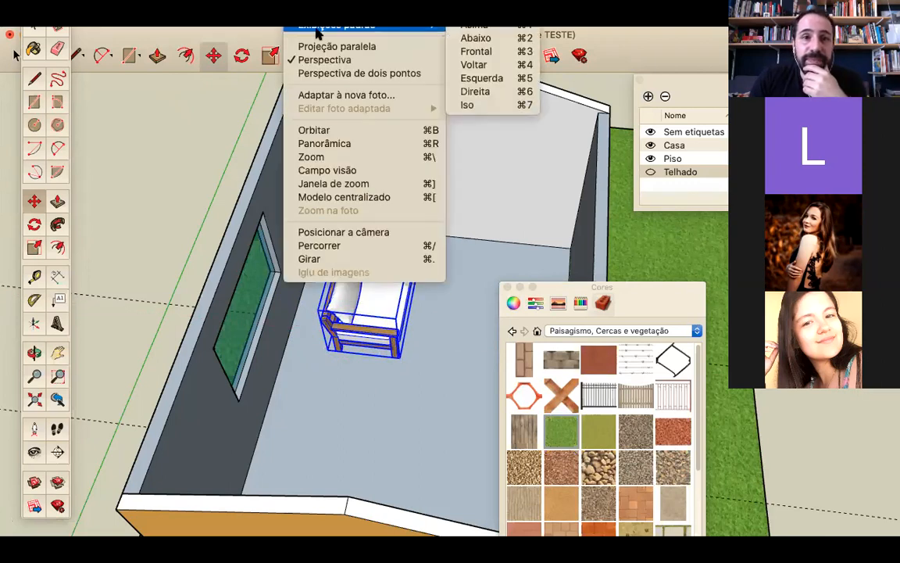
left_click(475, 24)
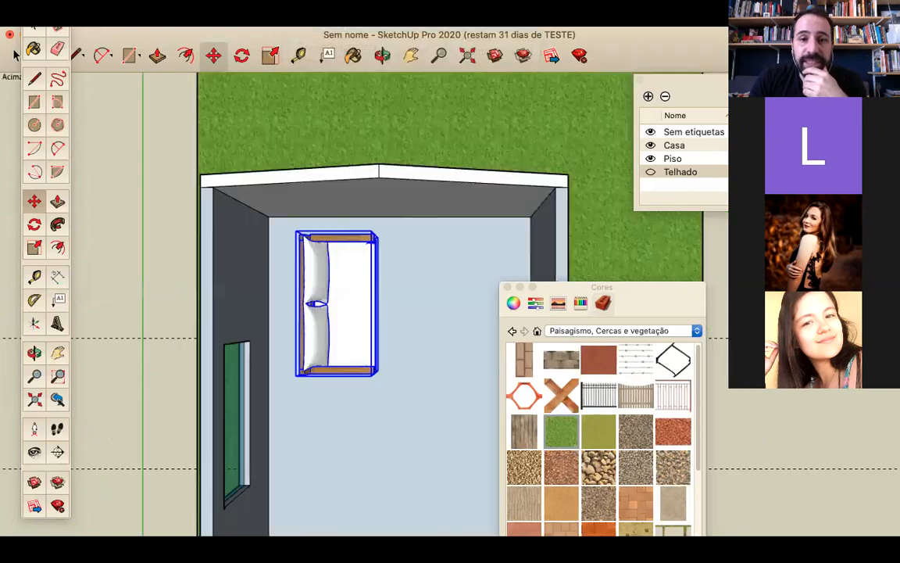
scroll(321, 266, "down", 3)
scroll(314, 247, "down", 1)
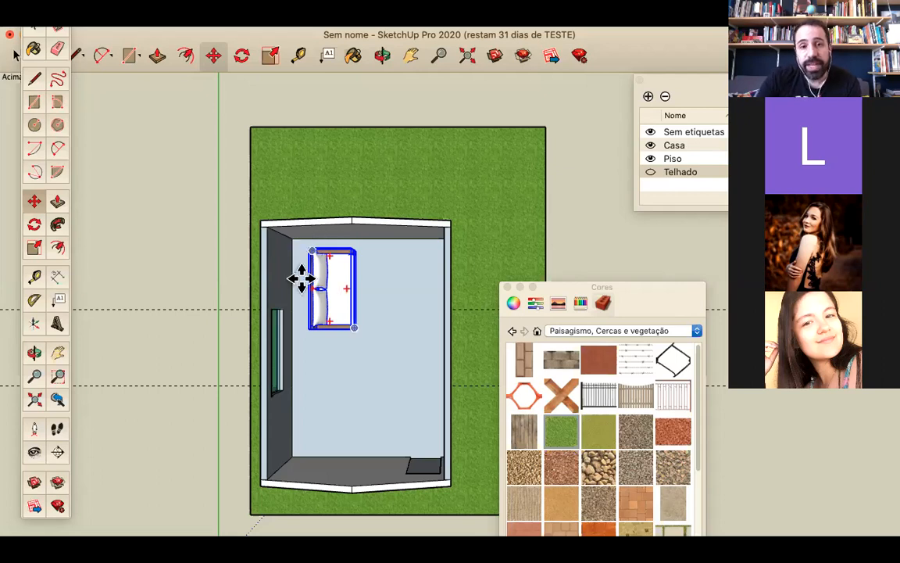
key("o")
mouse_move(384, 349)
middle_mouse_down()
mouse_move(394, 349)
mouse_move(382, 352)
middle_mouse_up()
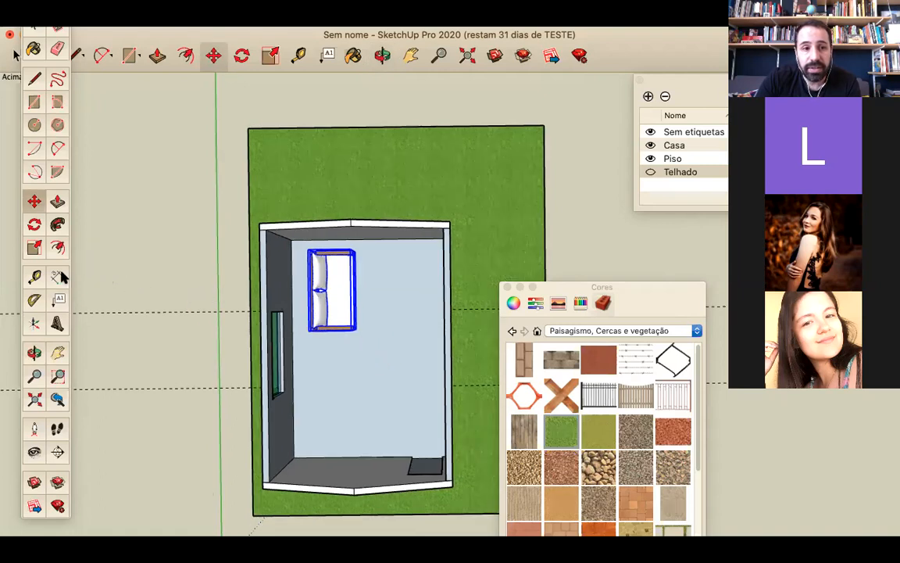
Step: Return the camera to the Acima standard view and centre the house plan with the sofa in view
middle_click_drag(84, 268, 294, 344)
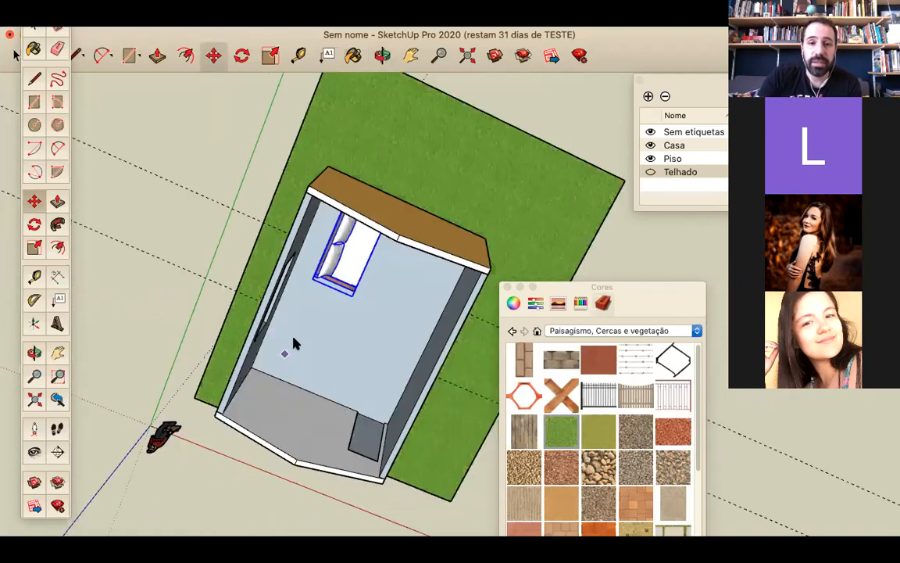
middle_click_drag(185, 291, 287, 187)
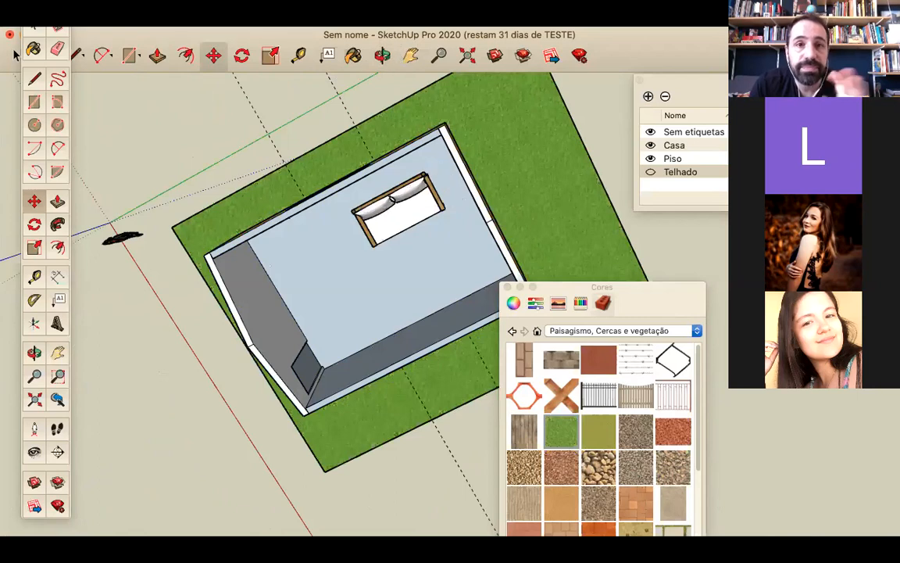
left_click(303, 4)
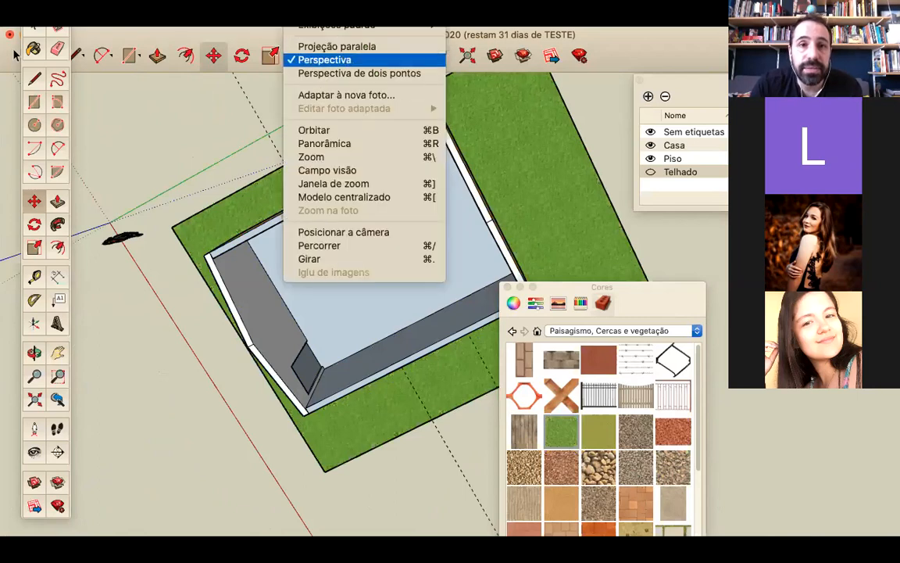
mouse_move(390, 26)
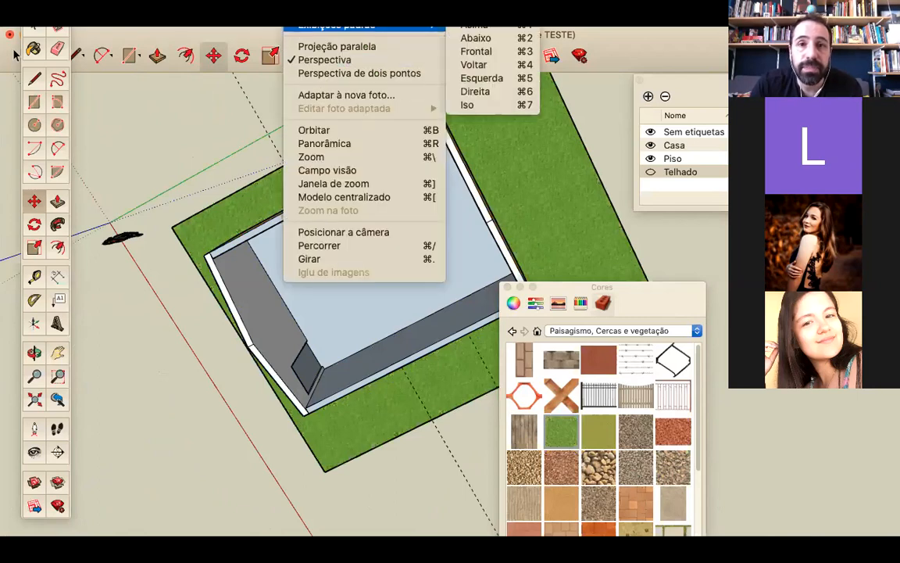
left_click(475, 25)
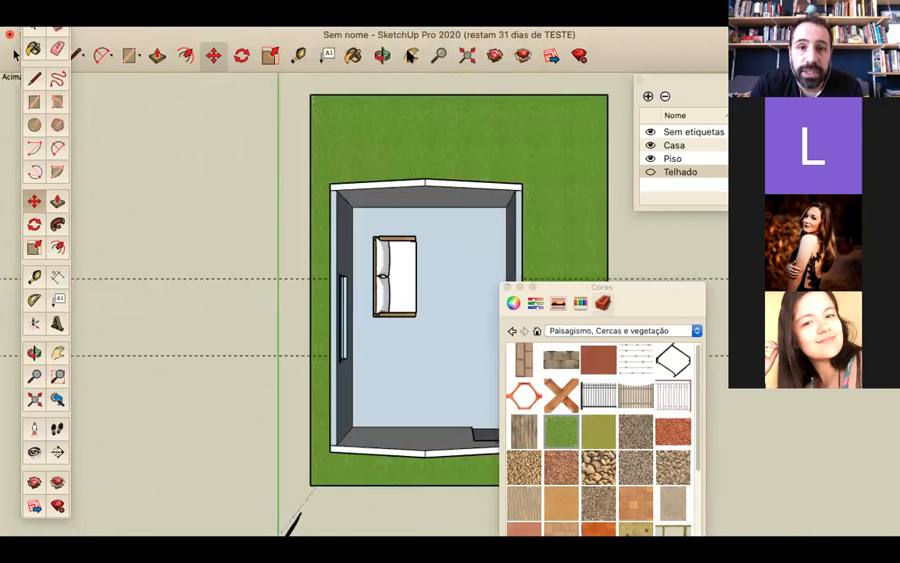
key("h")
left_click_drag(412, 292, 370, 281)
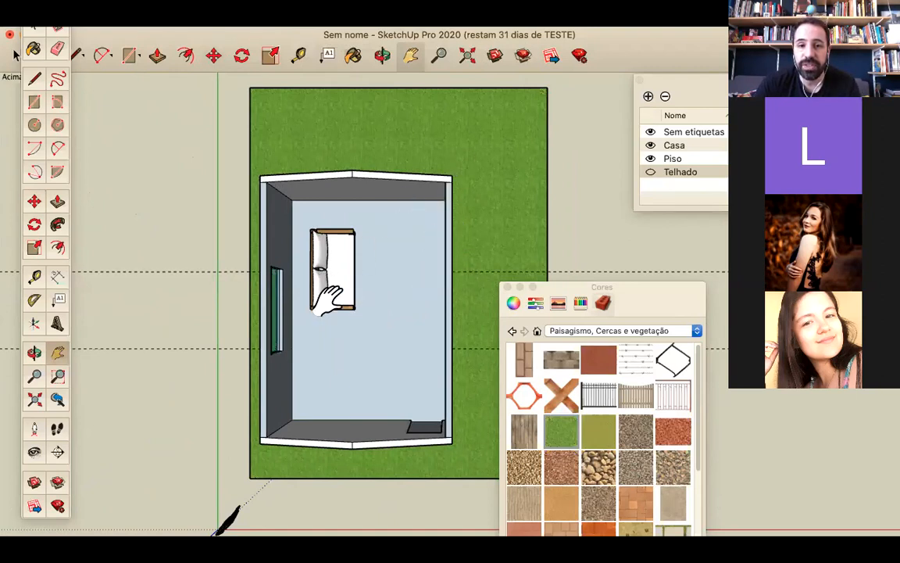
left_click_drag(337, 302, 387, 269)
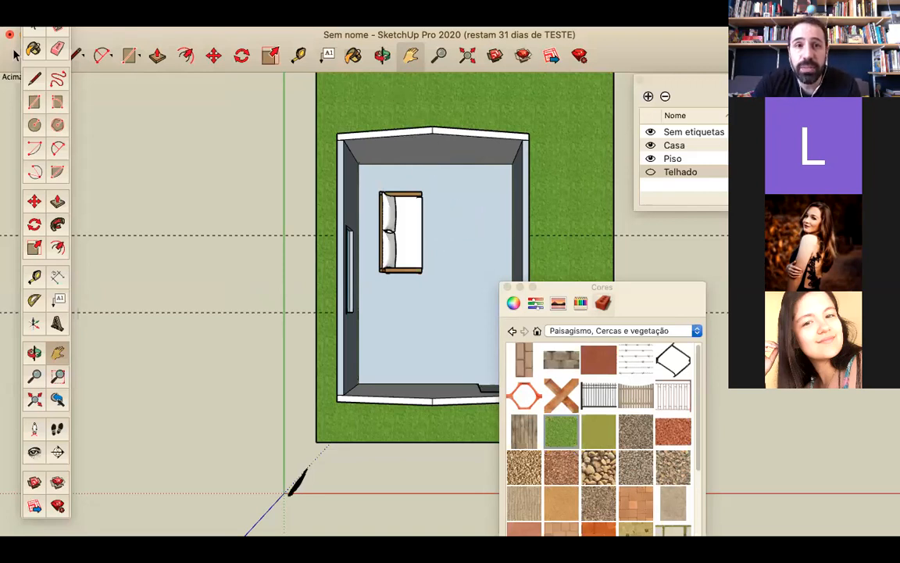
Step: Switch the plan view of the house to parallel projection (Projeção paralela)
left_click(301, 10)
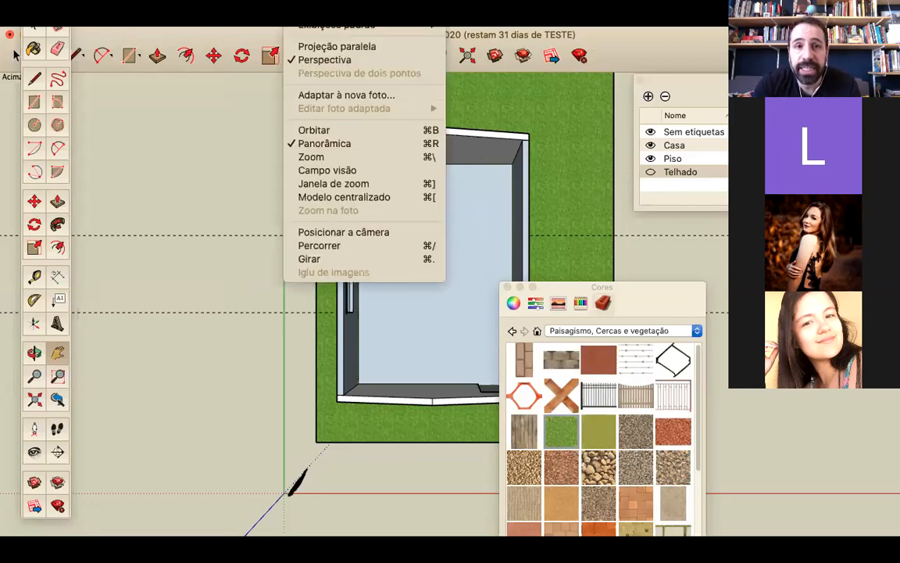
left_click(336, 48)
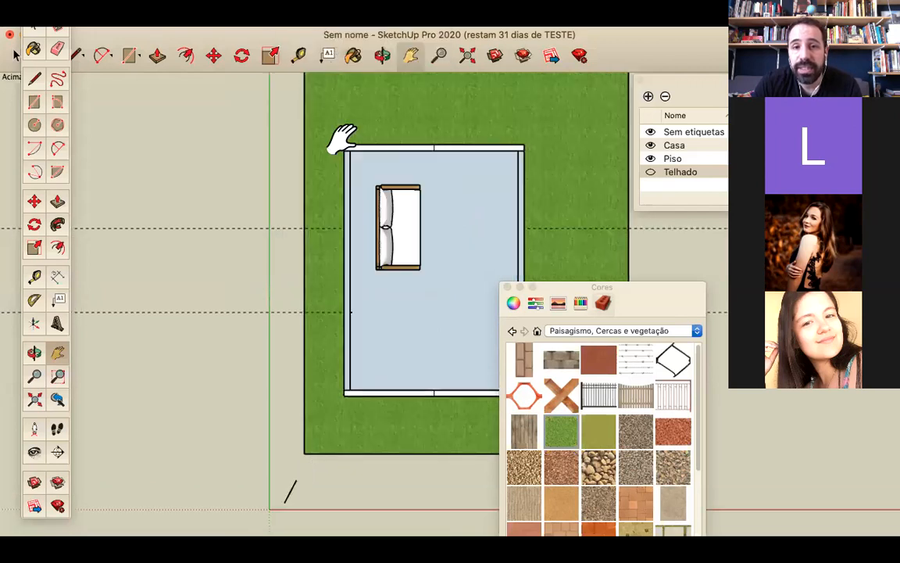
left_click_drag(279, 258, 118, 227)
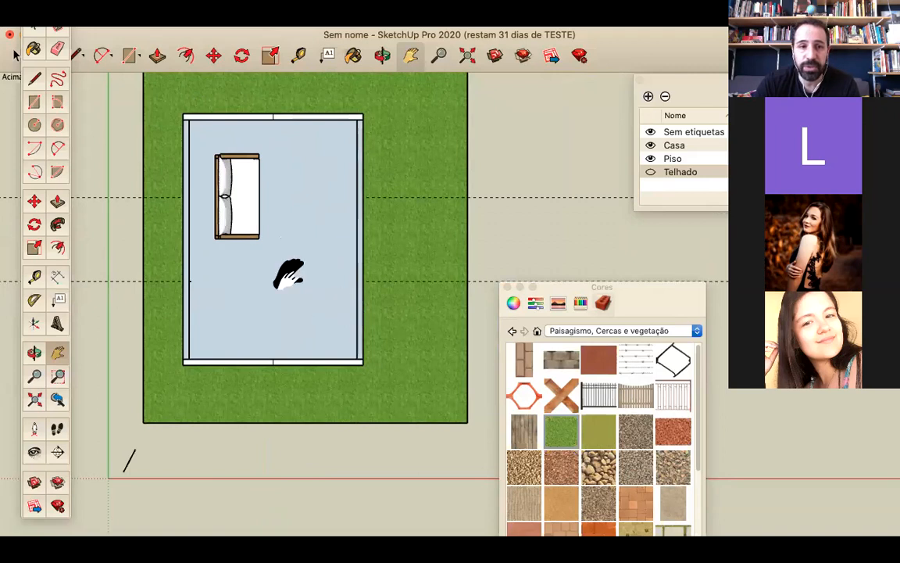
Step: Move the sofa back against the window wall and along it into the corner by the end wall
left_click(36, 202)
left_click(237, 201)
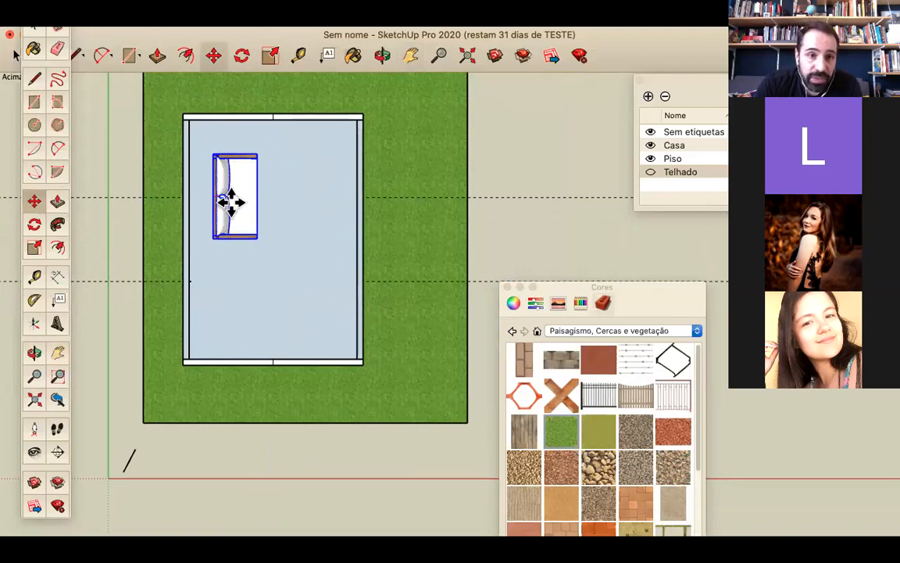
left_click(219, 196)
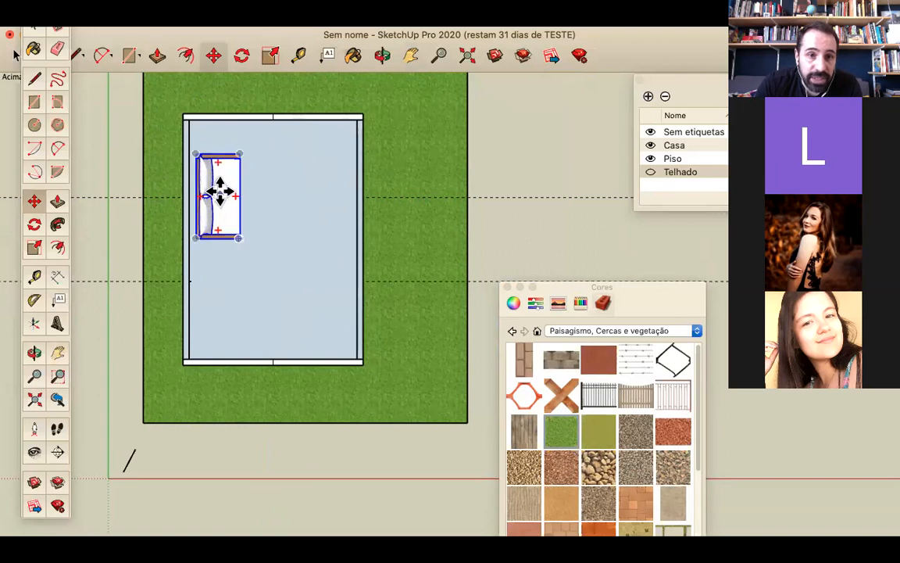
left_click(220, 190)
left_click(219, 163)
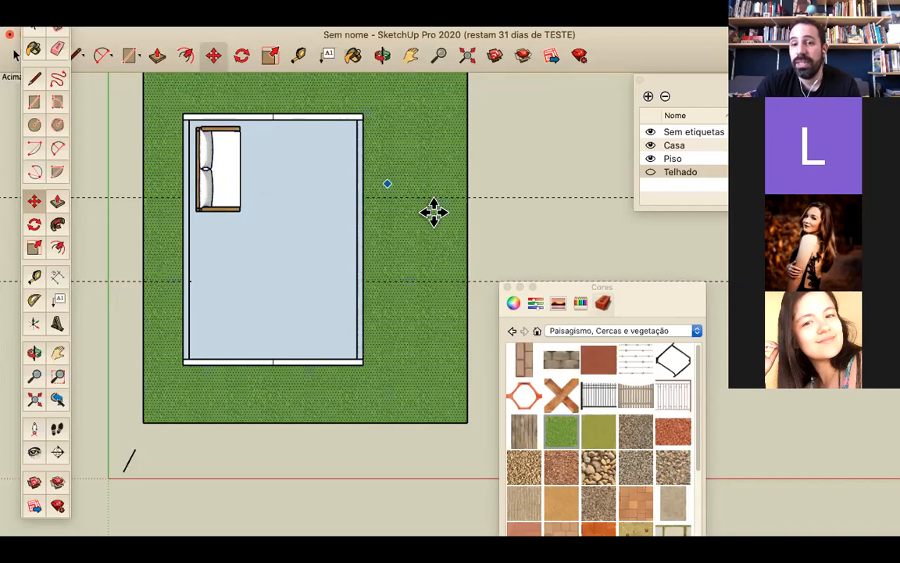
Step: Turn the plan into a raised 3D view of the house and restore the Perspectiva camera mode
middle_click_drag(422, 242, 412, 296)
key("o")
middle_click_drag(362, 272, 193, 268)
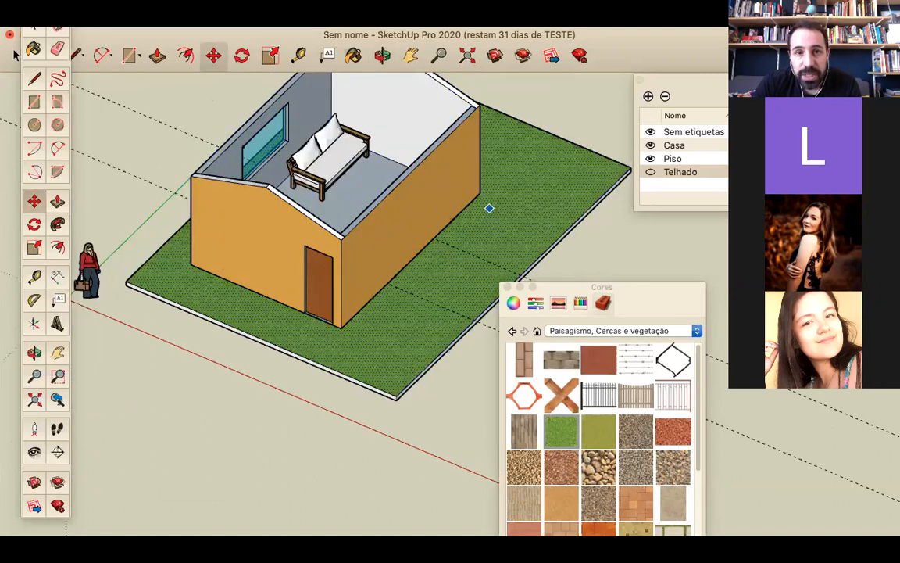
left_click(305, 12)
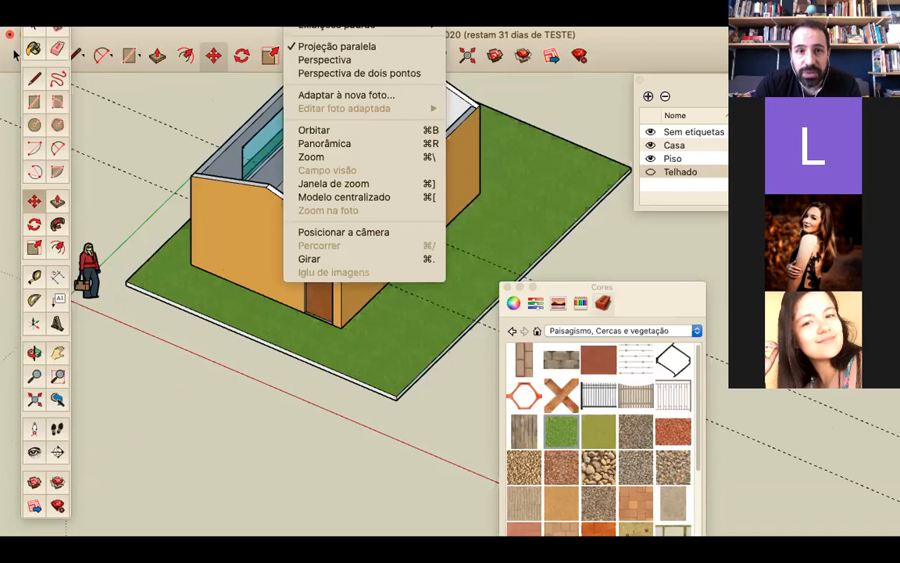
left_click(340, 64)
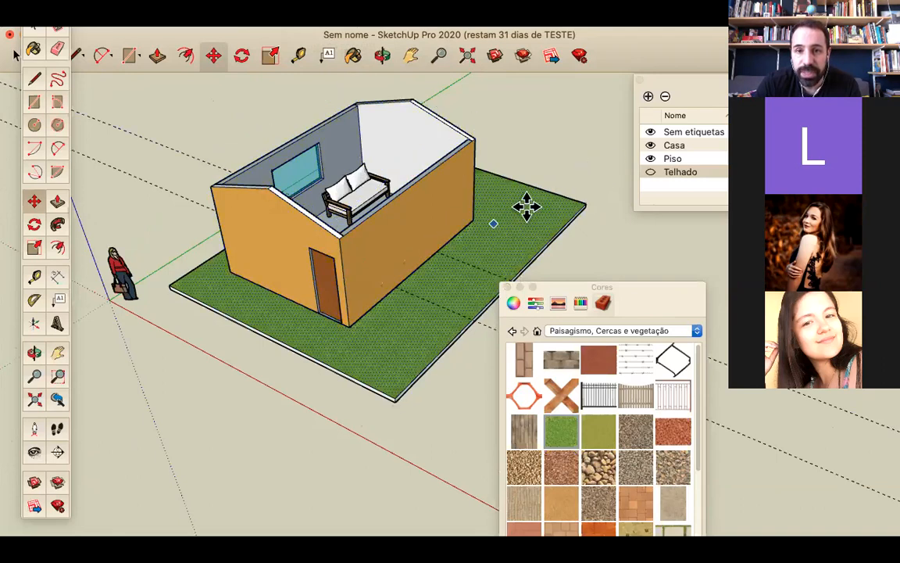
Step: Compare the house from a lower angle in Projeção paralela and Perspectiva, ending in parallel projection
middle_click_drag(426, 298, 341, 467)
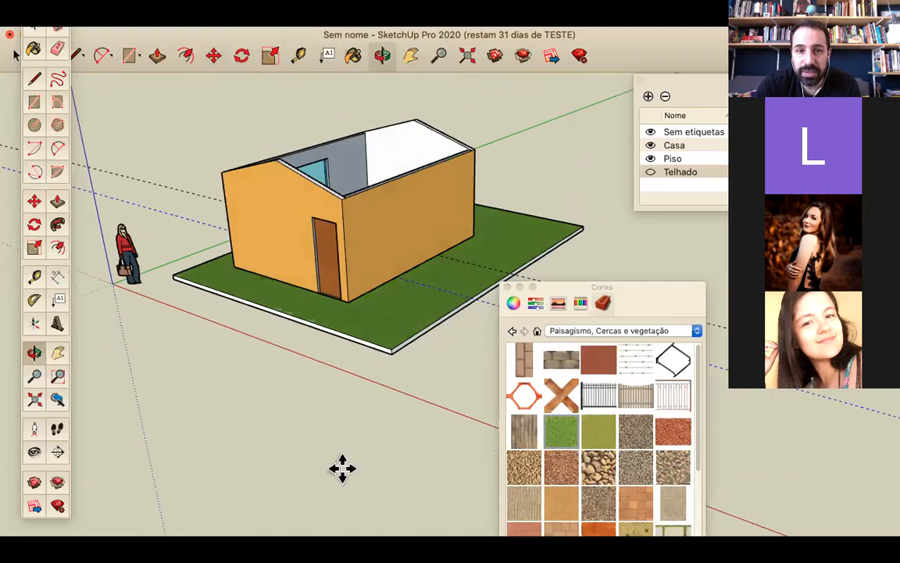
left_click(301, 17)
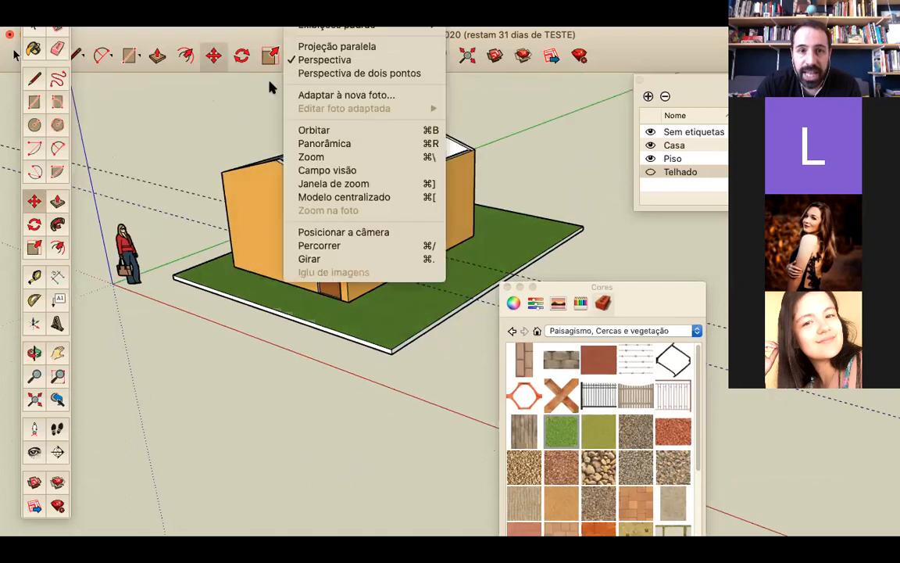
left_click(316, 49)
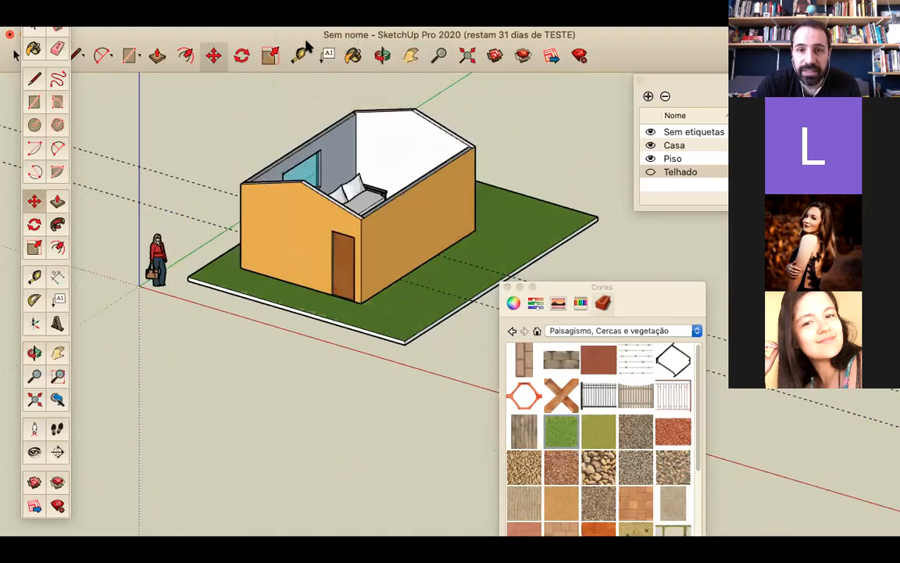
left_click(301, 18)
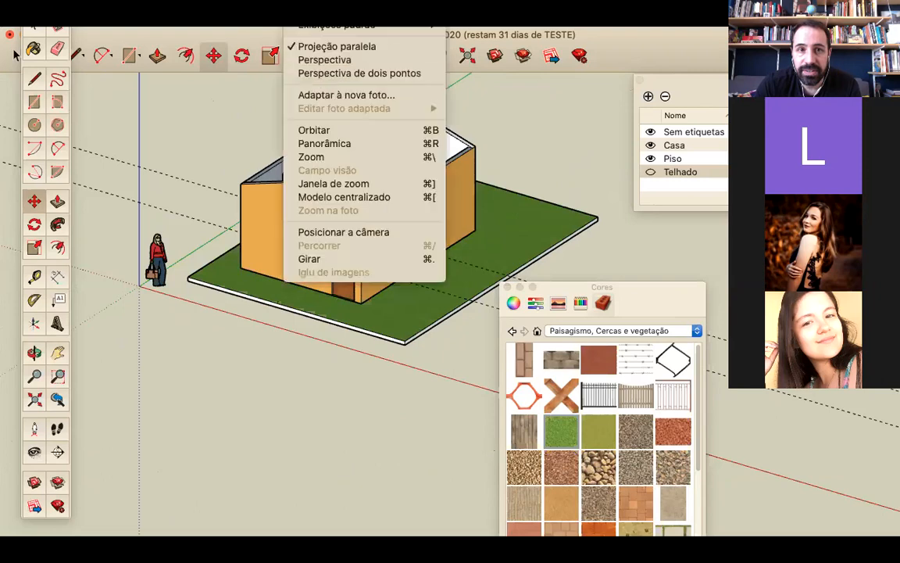
left_click(312, 60)
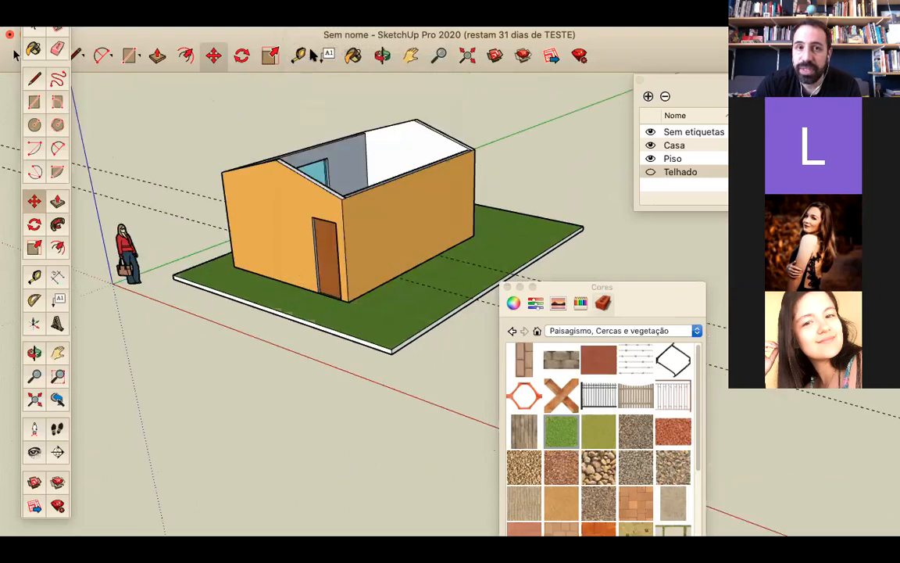
left_click(301, 17)
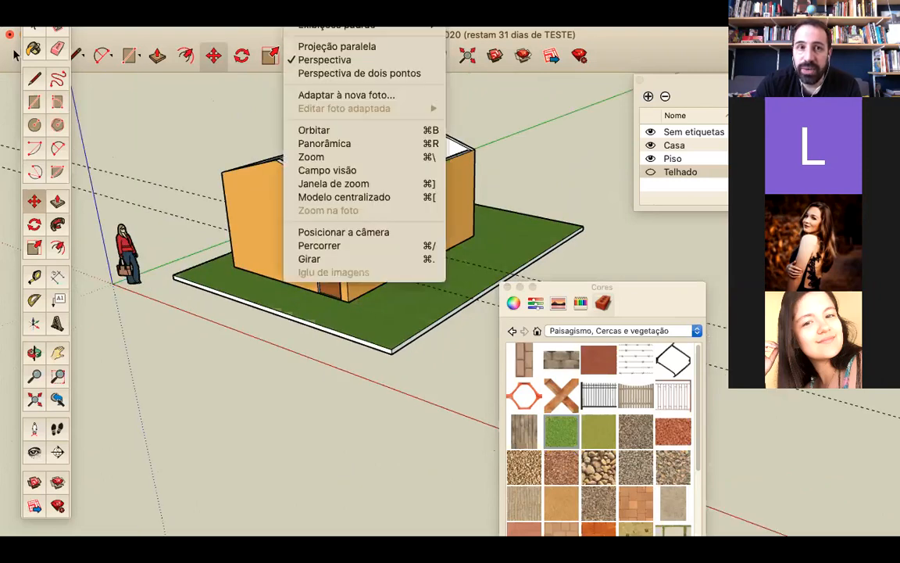
left_click(313, 47)
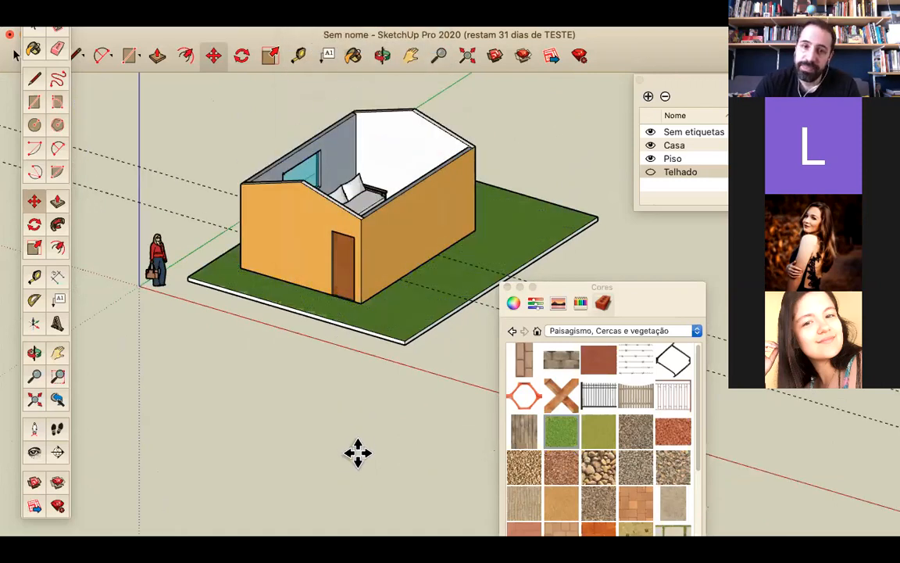
Step: Examine the house from another angle in parallel projection and set the camera back to Perspectiva
key("o")
left_click_drag(353, 450, 280, 454)
key("m")
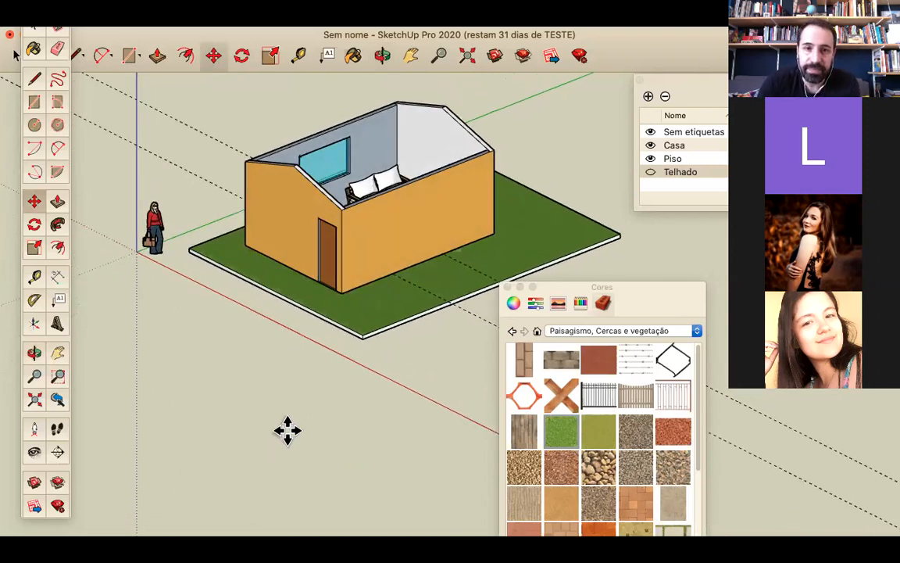
scroll(338, 275, "up", 4)
scroll(342, 310, "down", 3)
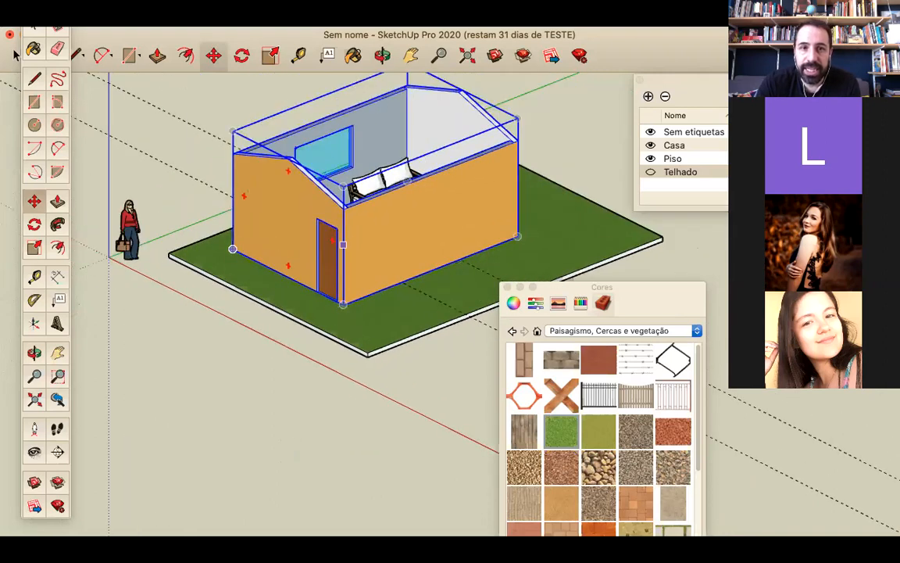
left_click(305, 11)
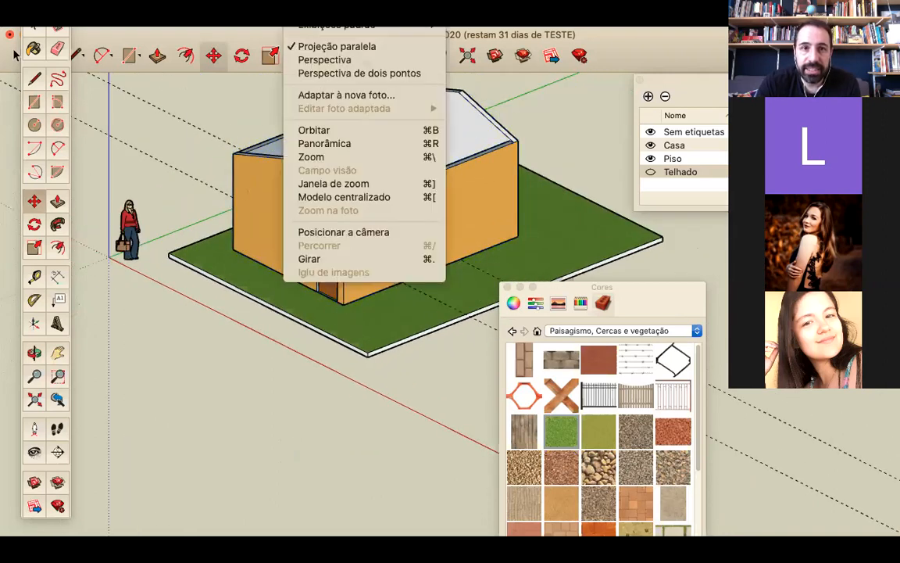
left_click(325, 61)
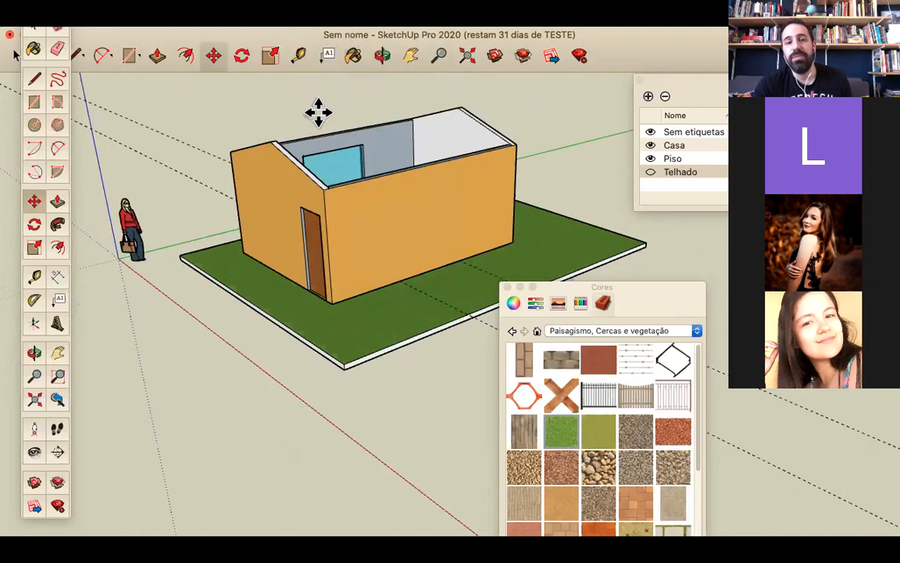
Step: Open the 3D Warehouse and load a ready-made TV stand with television directly into the house model
middle_click_drag(342, 218, 483, 396)
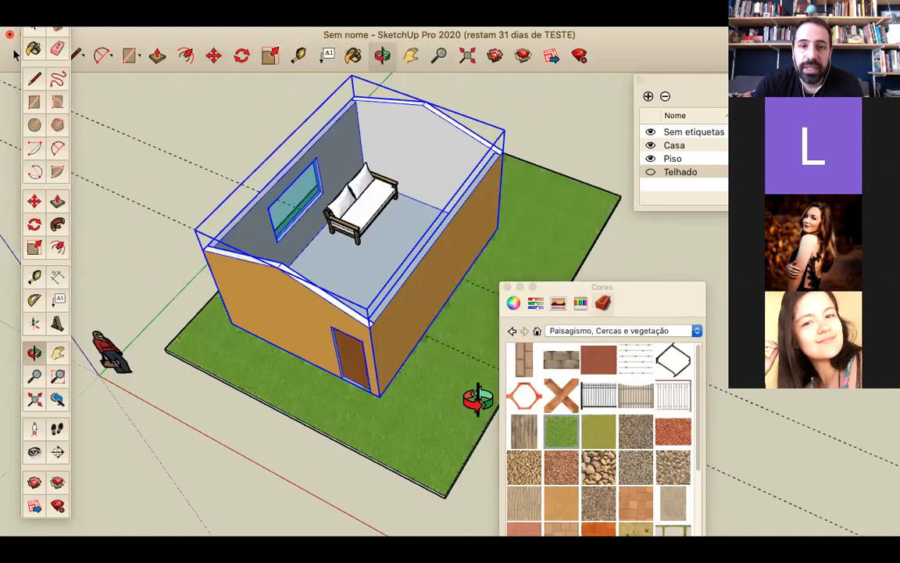
scroll(436, 262, "up", 5)
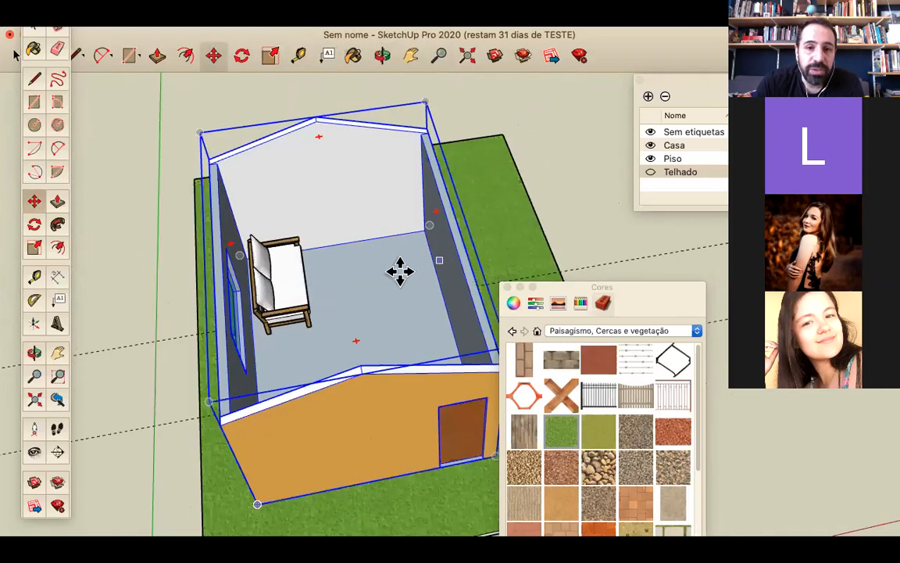
scroll(397, 268, "up", 2)
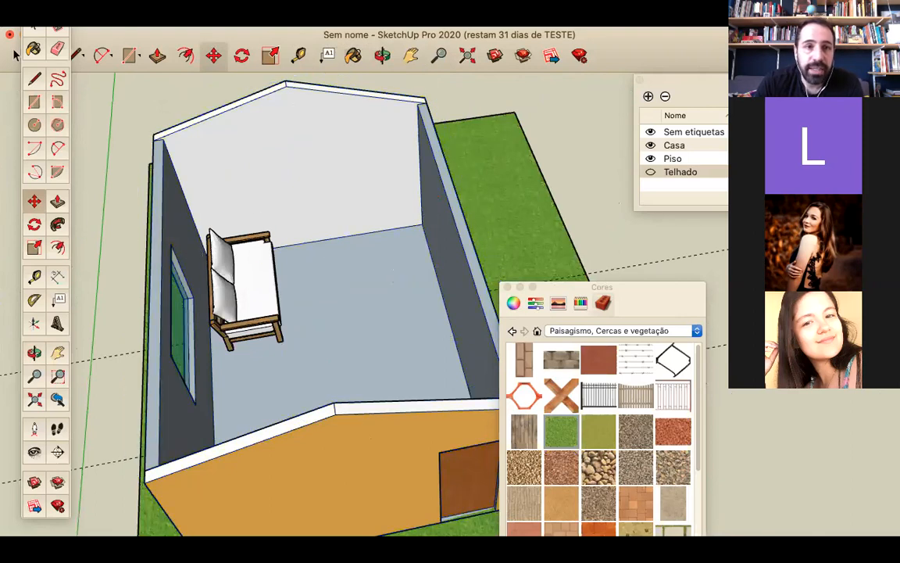
key("super+Tab")
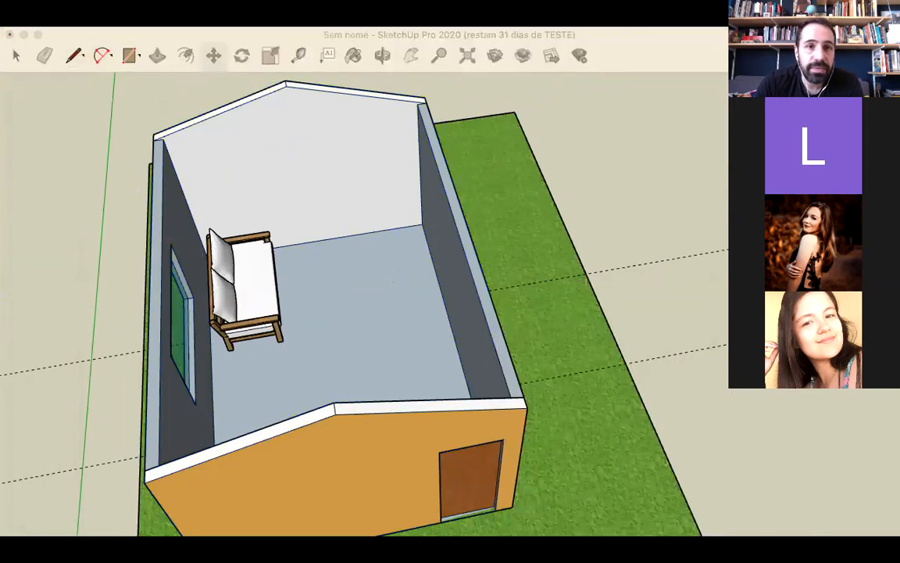
left_click(72, 161)
left_click(355, 4)
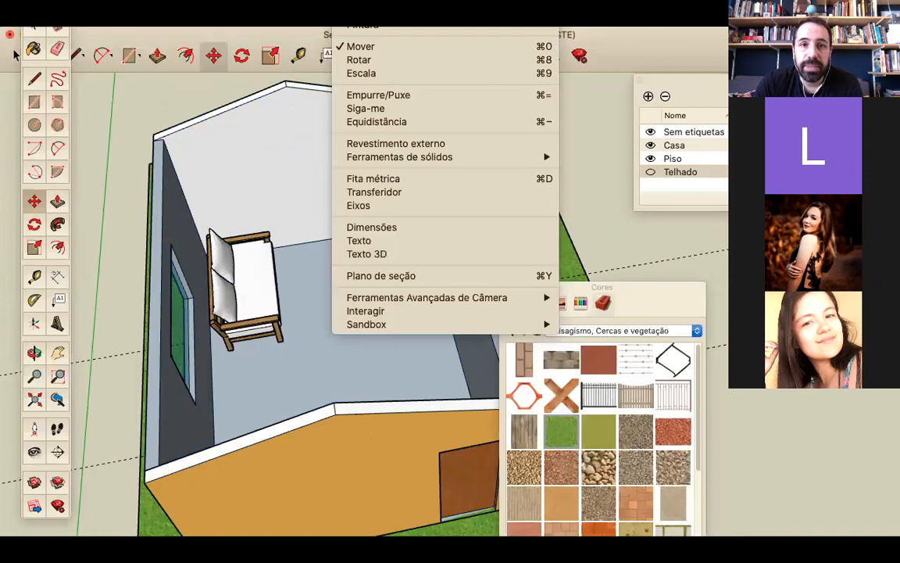
mouse_move(426, 4)
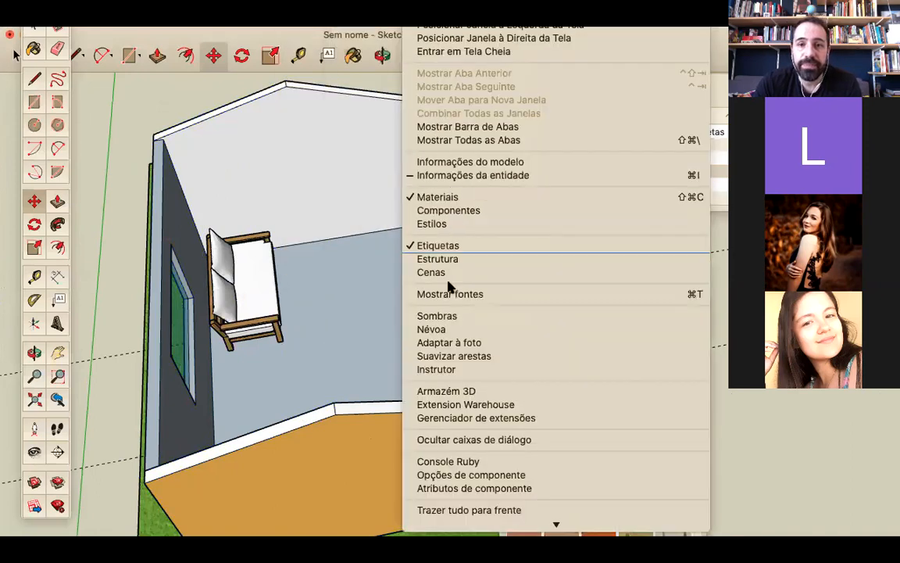
left_click(467, 393)
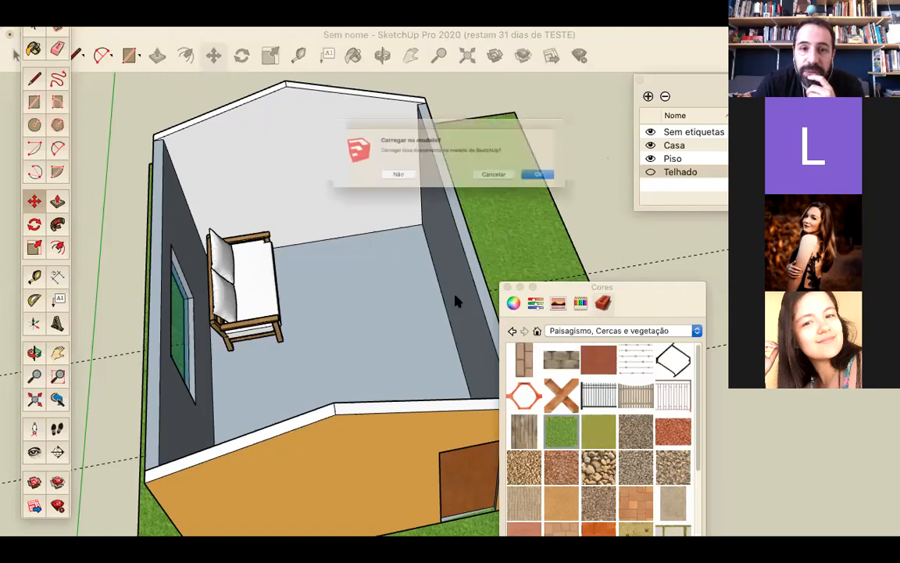
left_click(582, 186)
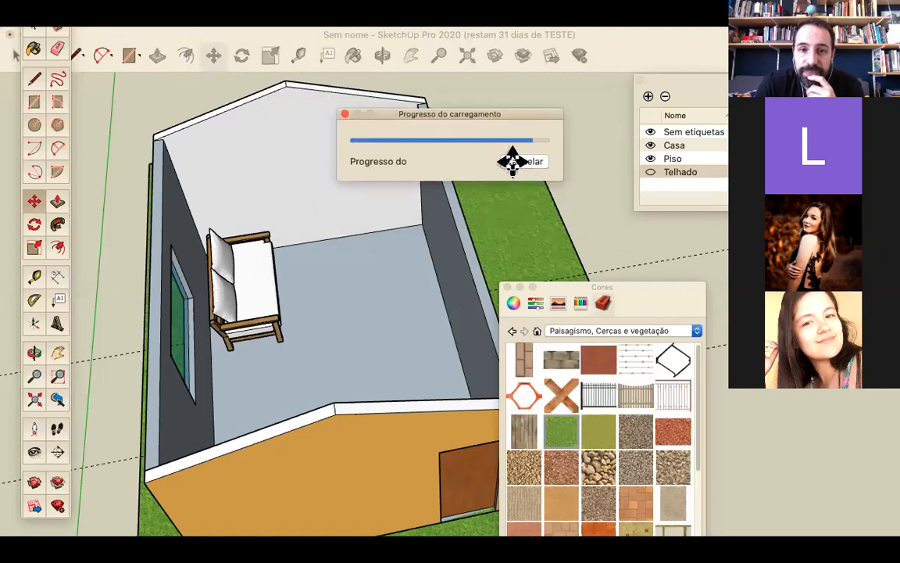
Step: Place the loaded TV stand on the room's floor beside the sofa, in front of the end wall
scroll(326, 236, "down", 3)
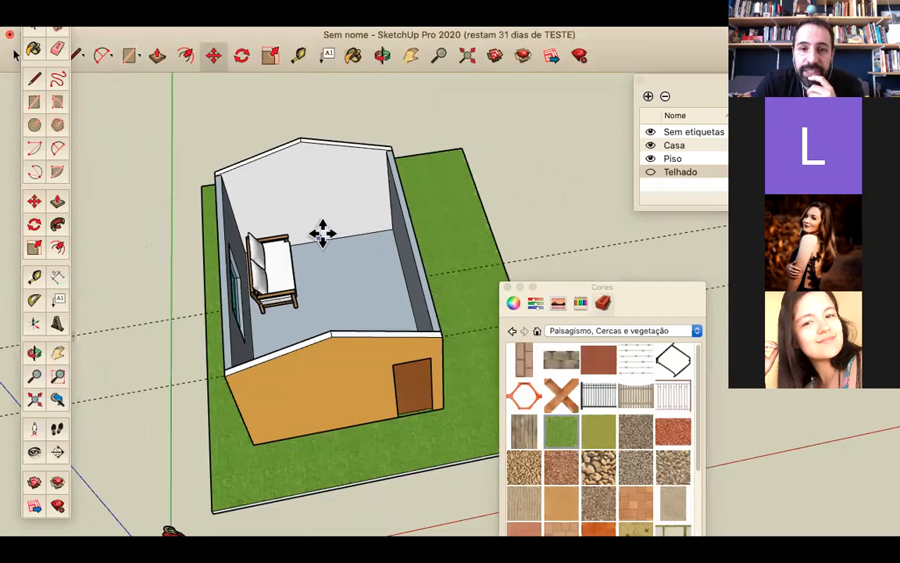
scroll(320, 230, "down", 5)
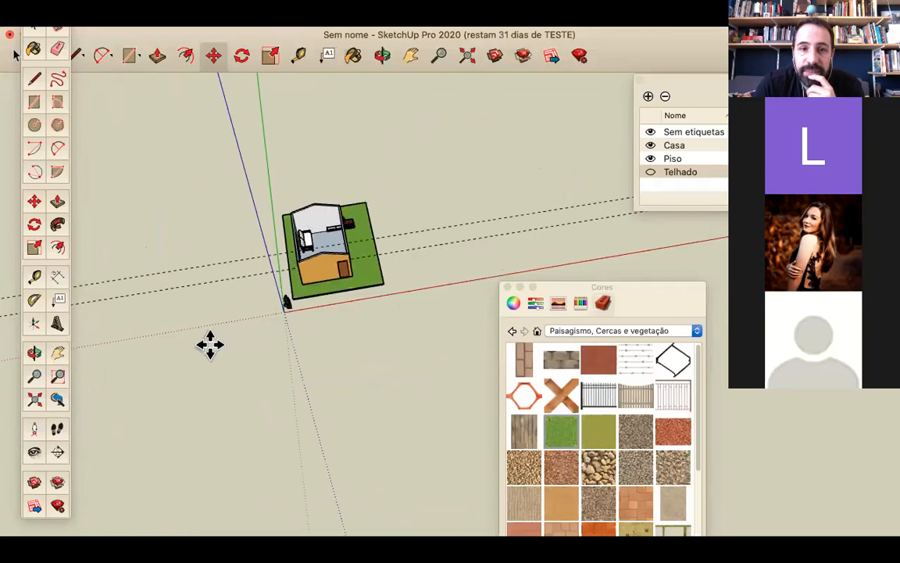
scroll(328, 226, "up", 2)
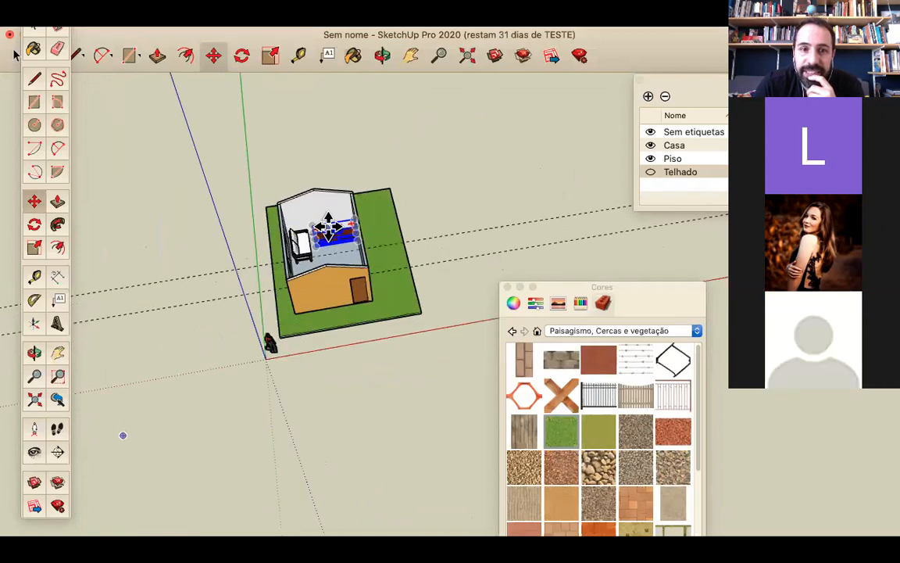
scroll(329, 226, "up", 2)
scroll(383, 242, "up", 5)
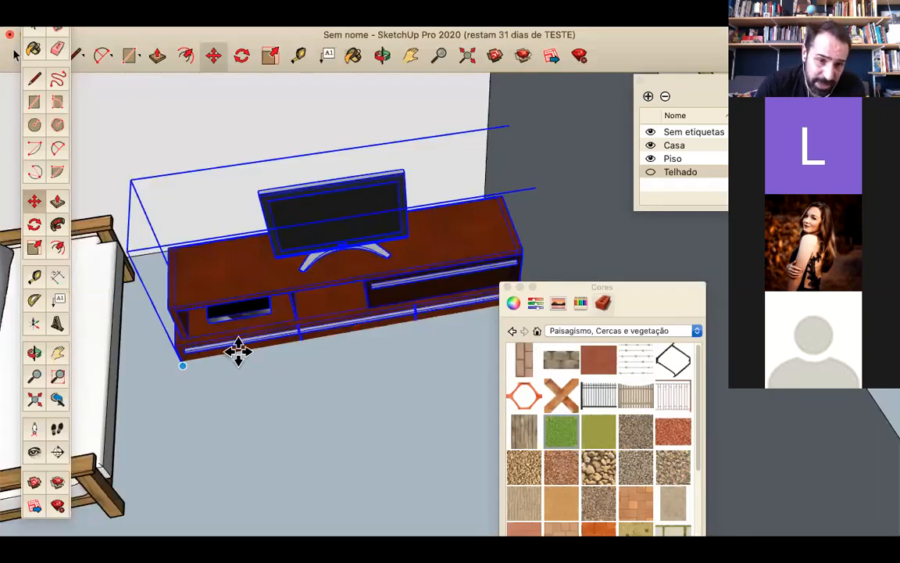
scroll(148, 366, "up", 4)
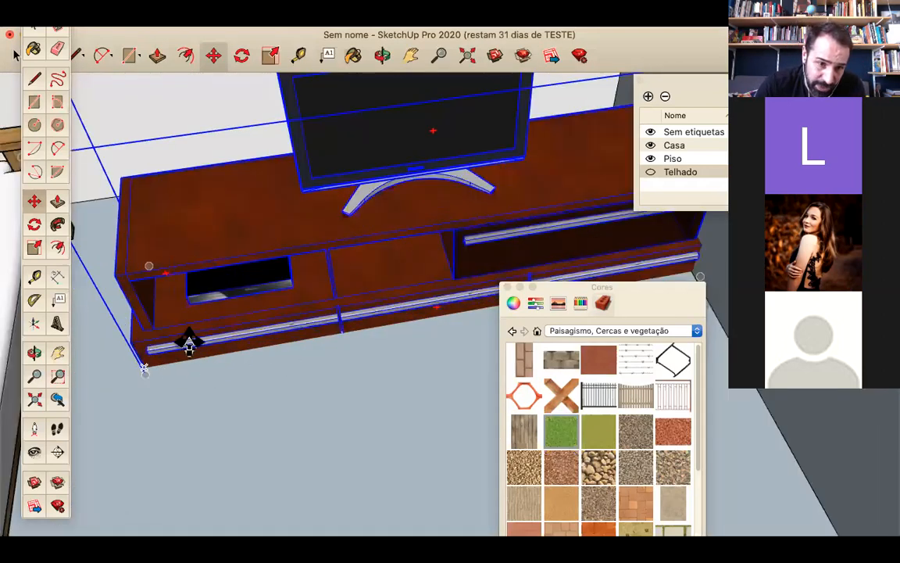
scroll(196, 337, "down", 3)
scroll(145, 457, "down", 2)
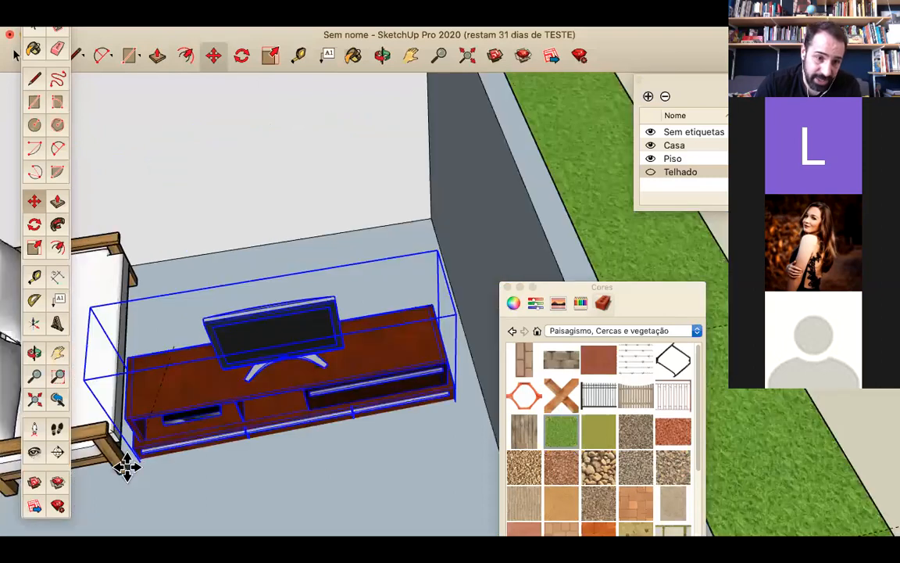
middle_click_drag(126, 466, 283, 404)
key("m")
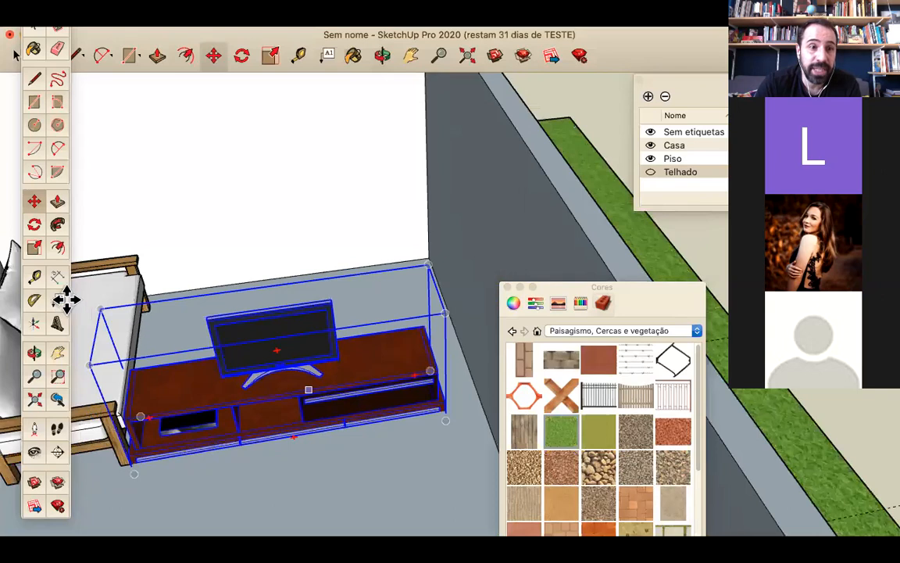
Step: Rotate the TV stand 90 degrees on the floor plane so that the screen faces the sofa
left_click(40, 224)
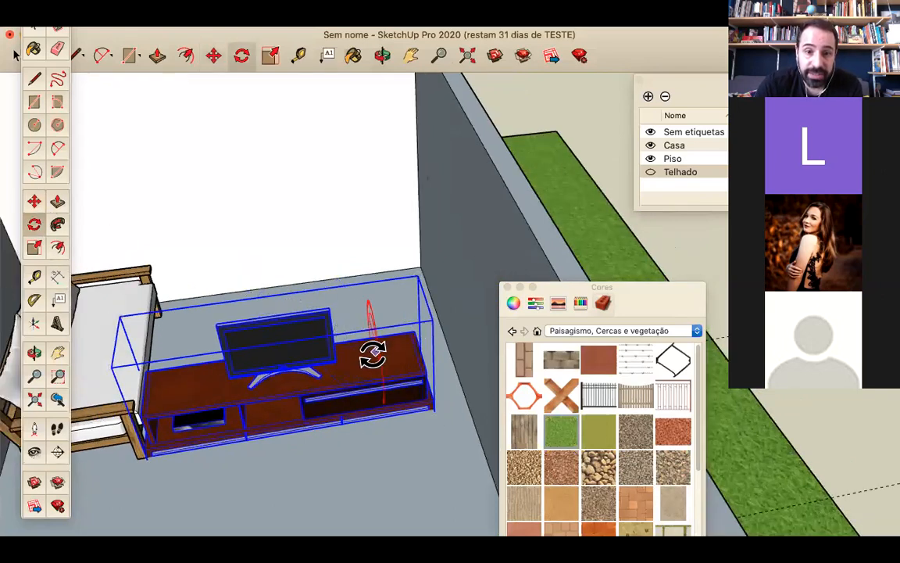
left_click(375, 353)
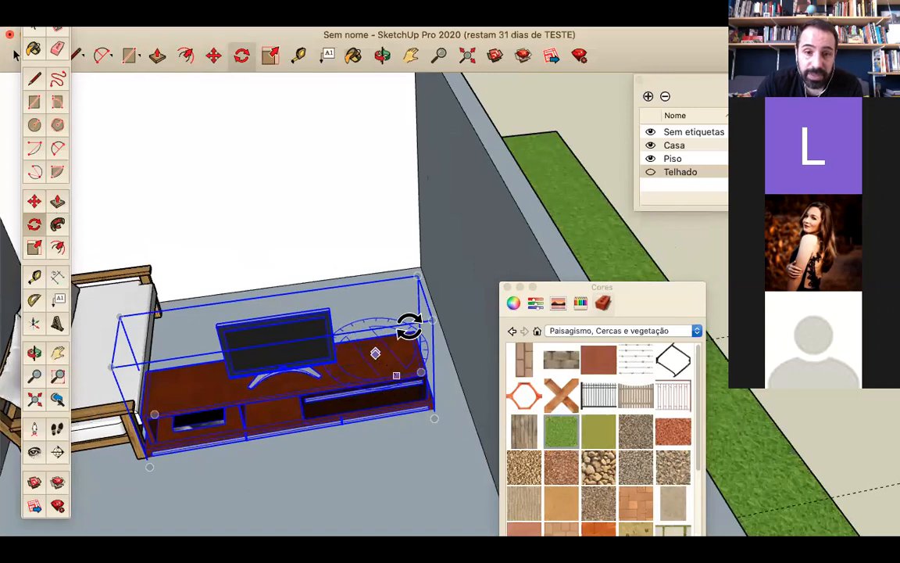
left_click(438, 344)
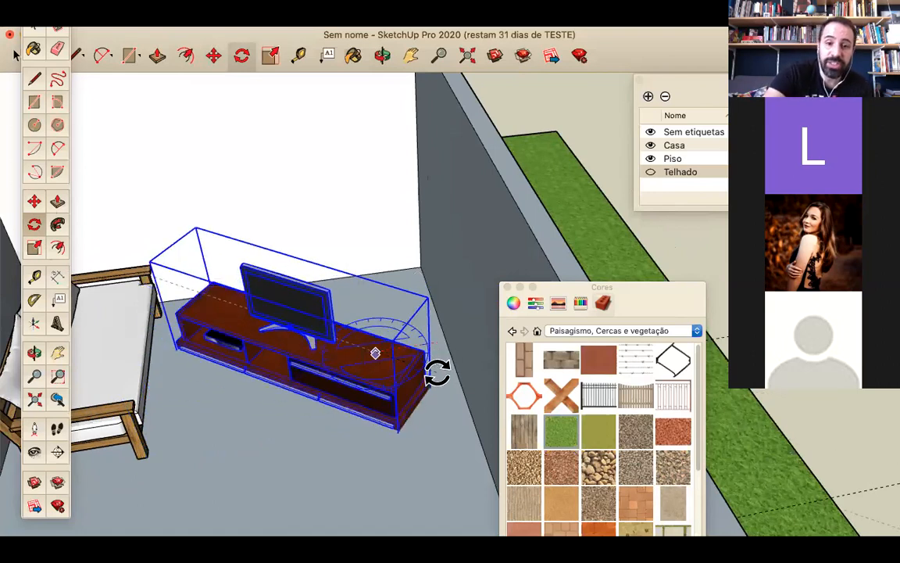
type("90")
key("Return")
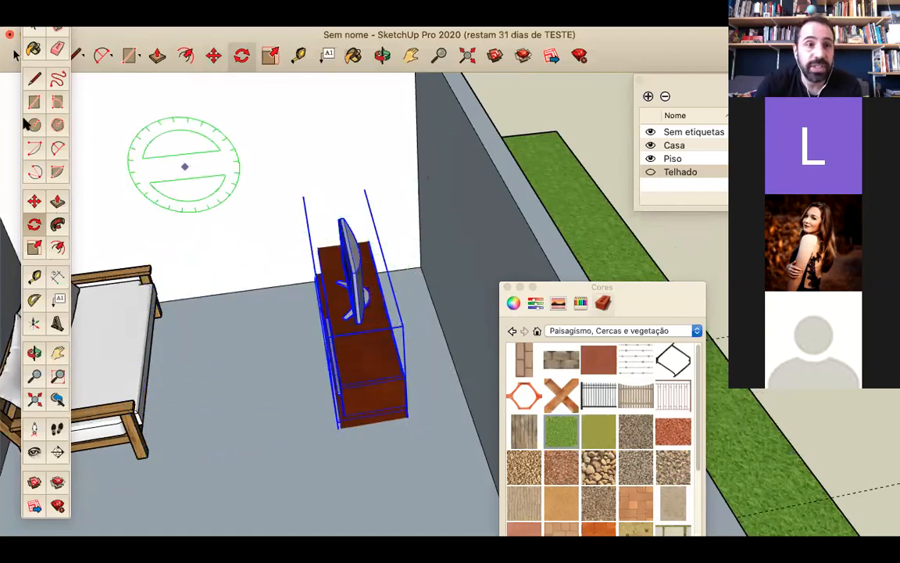
Step: Move the TV stand by its rear bottom corner until its back sits against the wall opposite the window
left_click(34, 202)
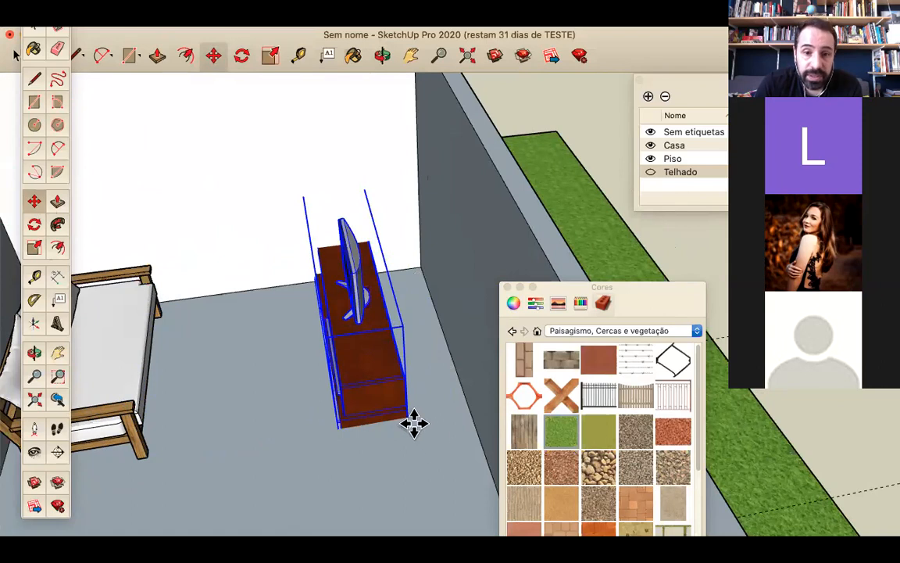
scroll(415, 422, "up", 5)
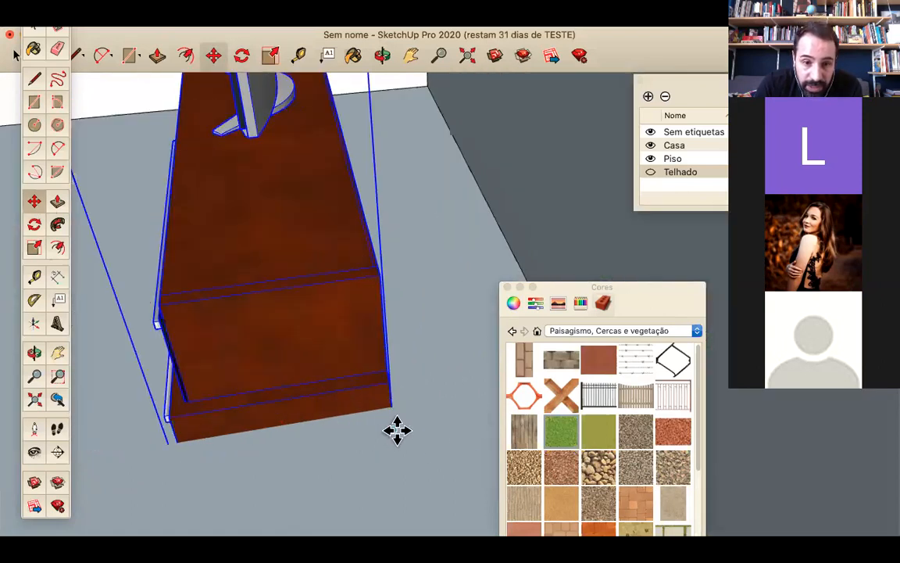
left_click(396, 430)
scroll(466, 350, "down", 3)
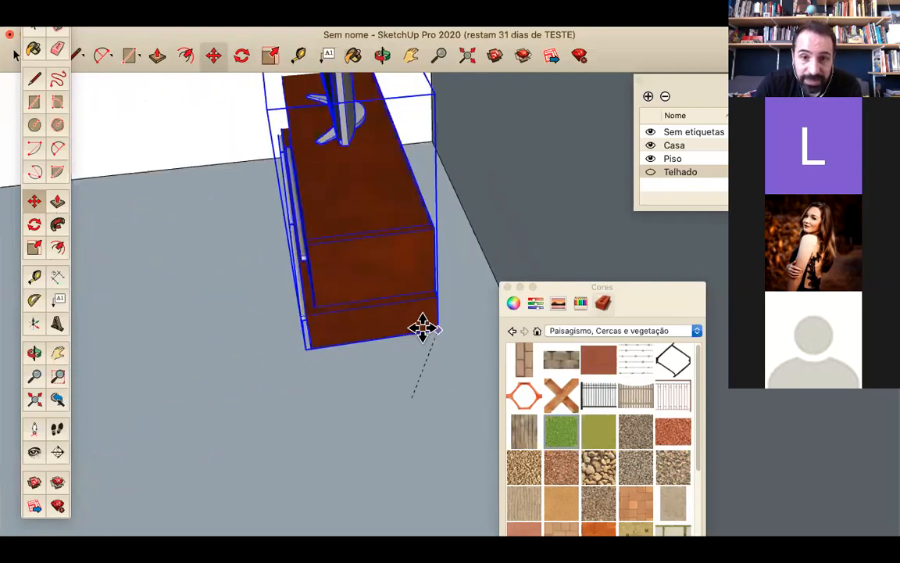
scroll(423, 328, "down", 3)
scroll(464, 337, "down", 2)
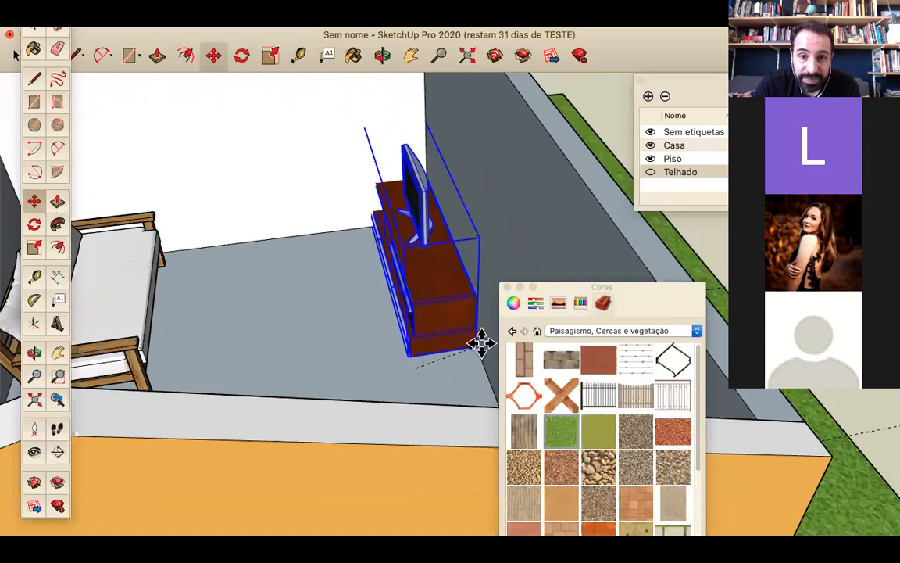
scroll(479, 352, "up", 3)
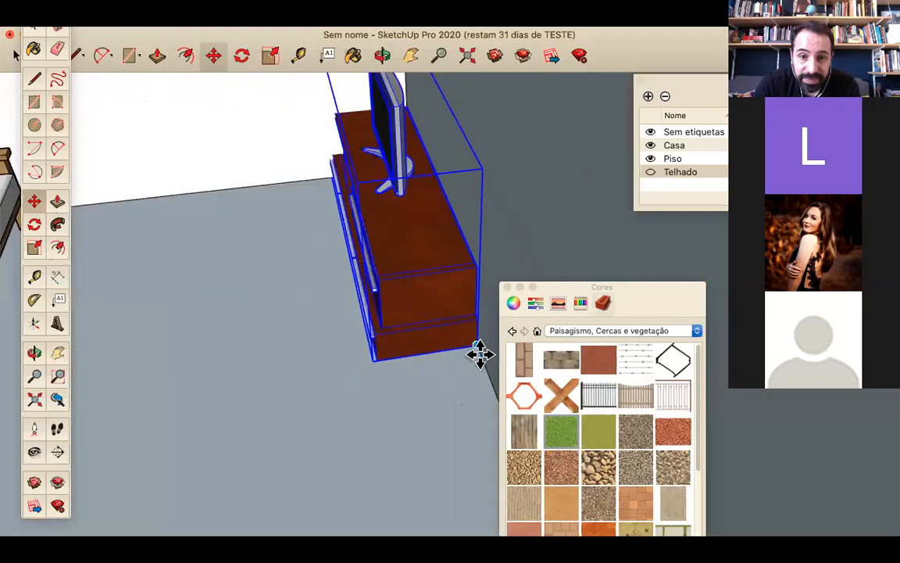
scroll(480, 352, "up", 3)
scroll(458, 307, "up", 3)
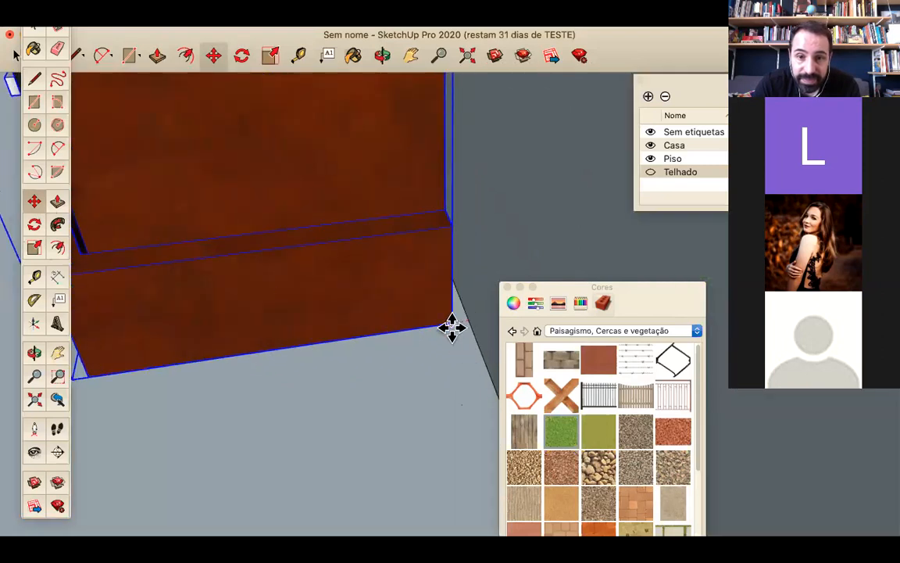
Step: Examine the TV stand's fit against the side wall and floor from several angles
middle_click_drag(363, 338, 432, 304)
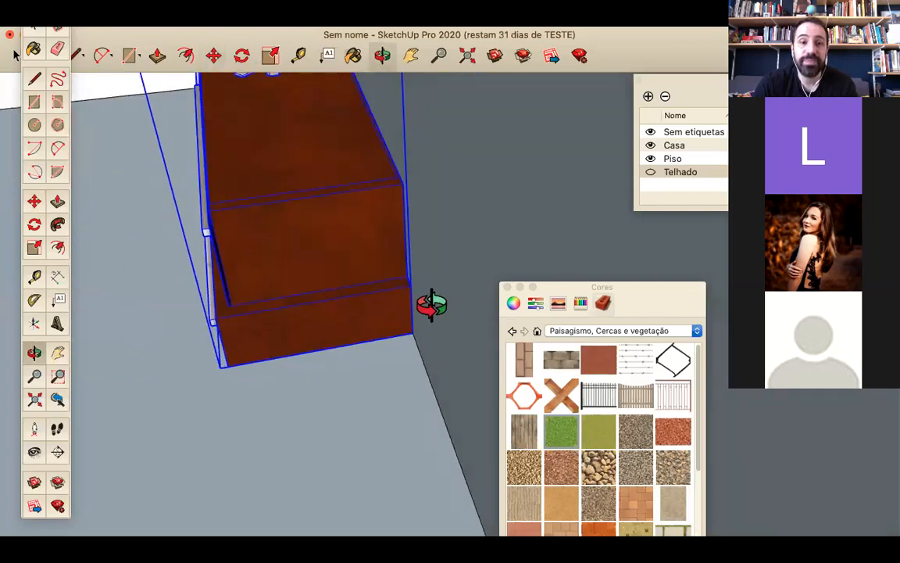
scroll(416, 285, "up", 4)
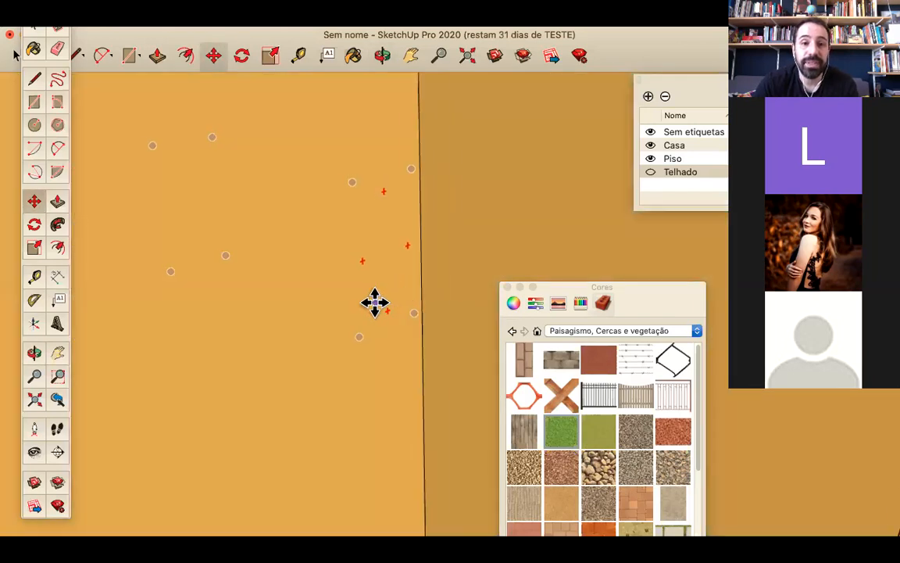
scroll(364, 312, "down", 3)
middle_click_drag(362, 313, 324, 358)
scroll(324, 357, "down", 3)
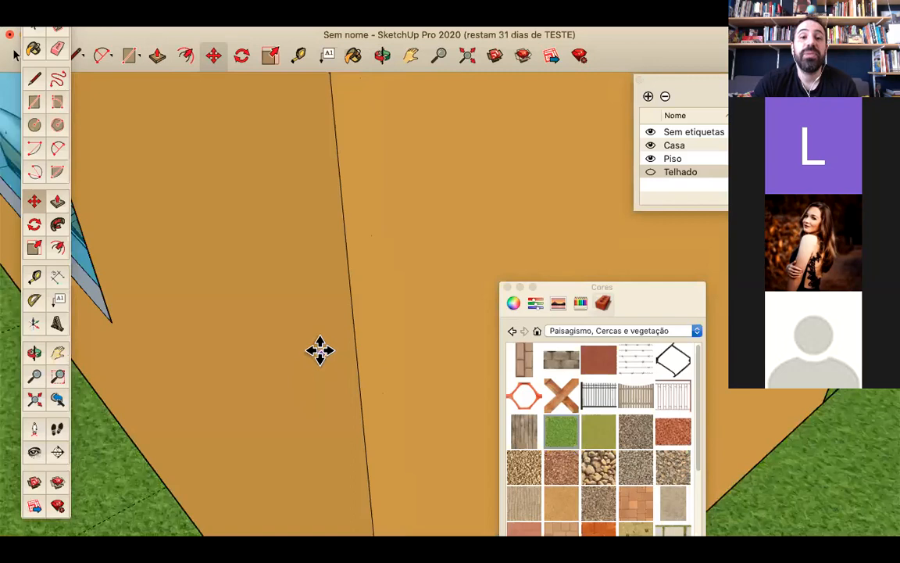
scroll(327, 312, "down", 5)
scroll(324, 312, "up", 5)
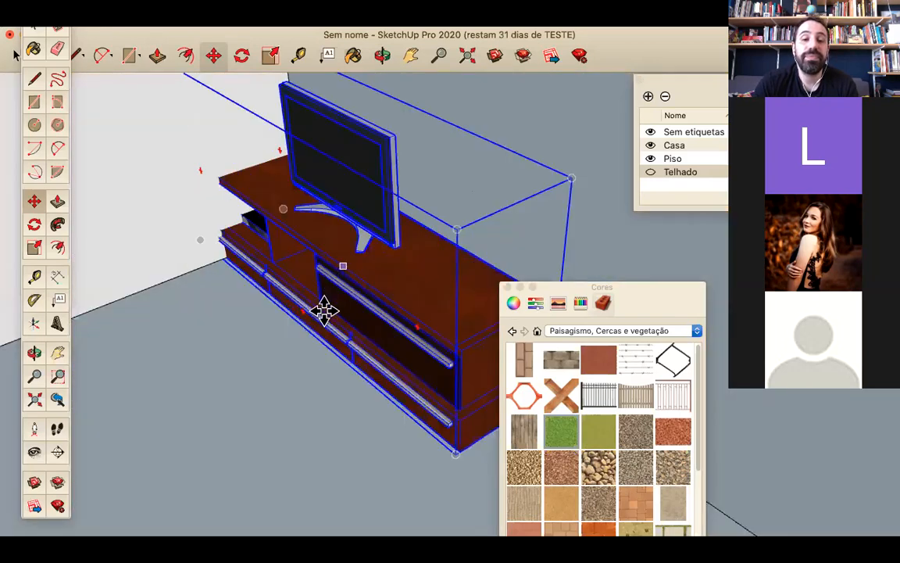
scroll(297, 344, "down", 5)
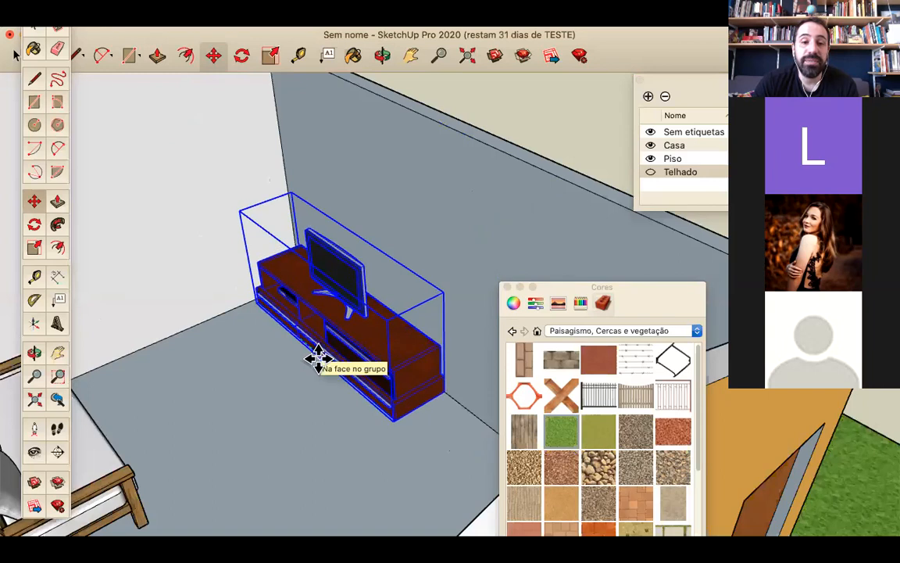
Step: Set the camera to Projeção paralela and show the furnished house in the Acima standard view
left_click(301, 21)
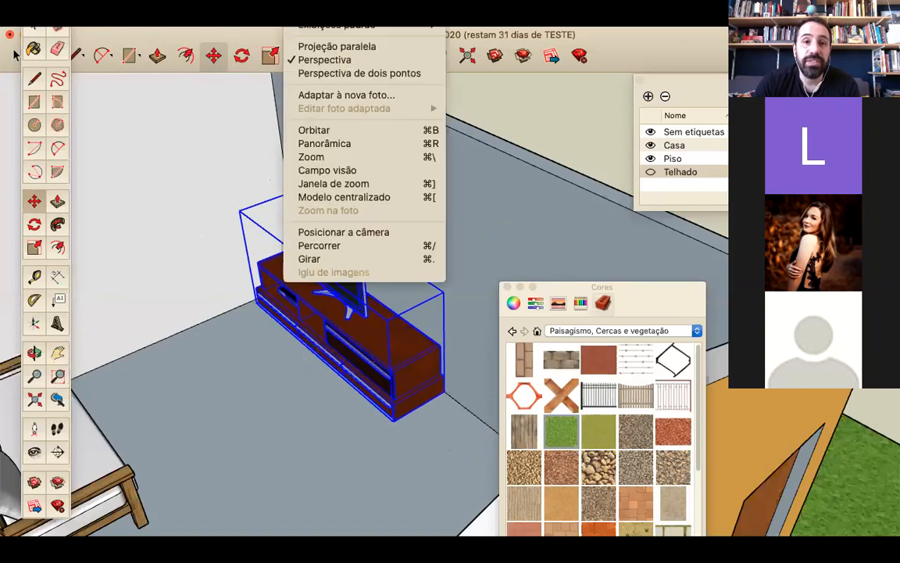
left_click(337, 47)
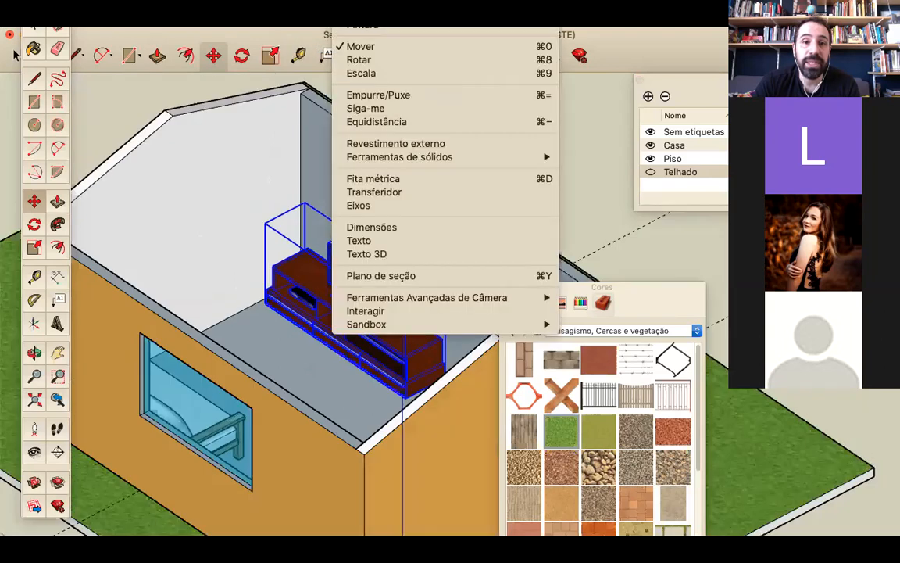
mouse_move(337, 27)
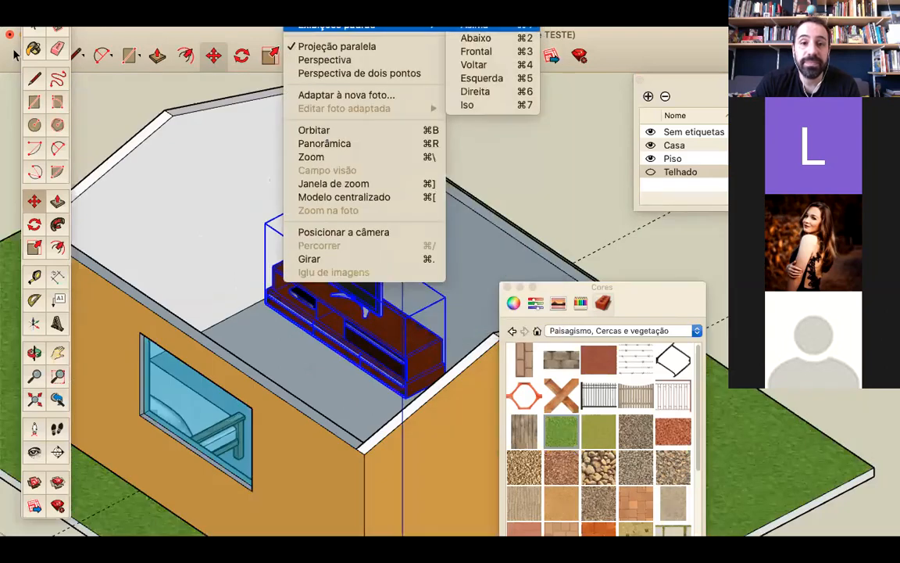
left_click(474, 25)
scroll(282, 238, "down", 5)
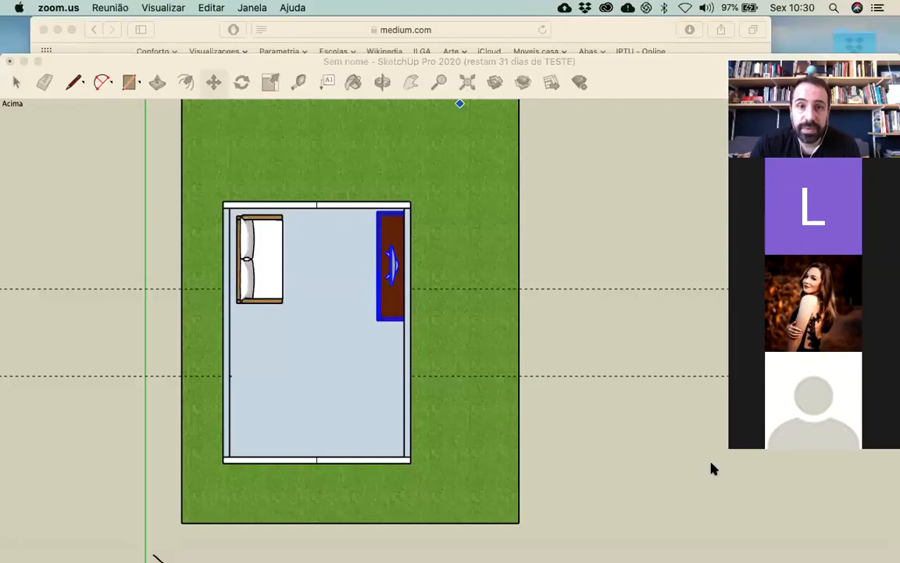
left_click(66, 169)
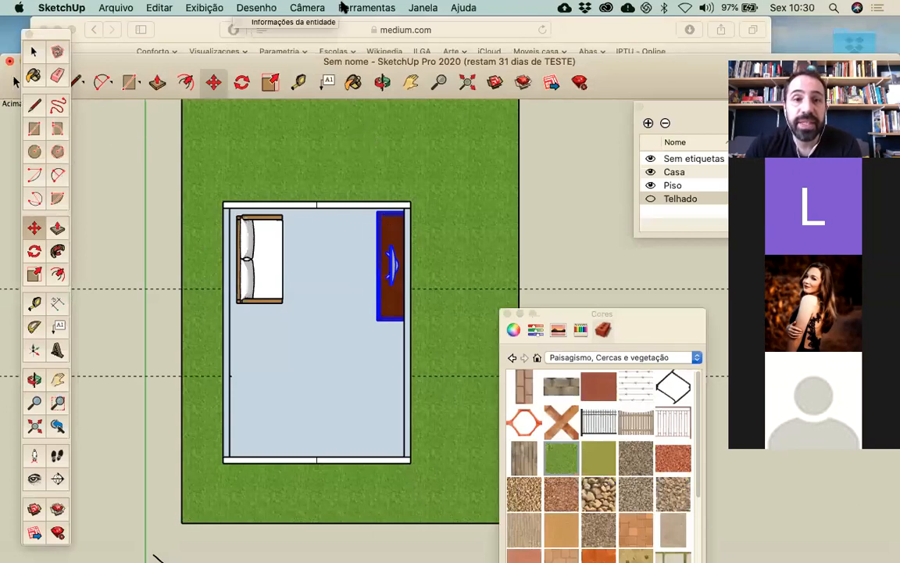
Step: Open the Armazém 3D model library and search it for "tapete"
left_click(422, 7)
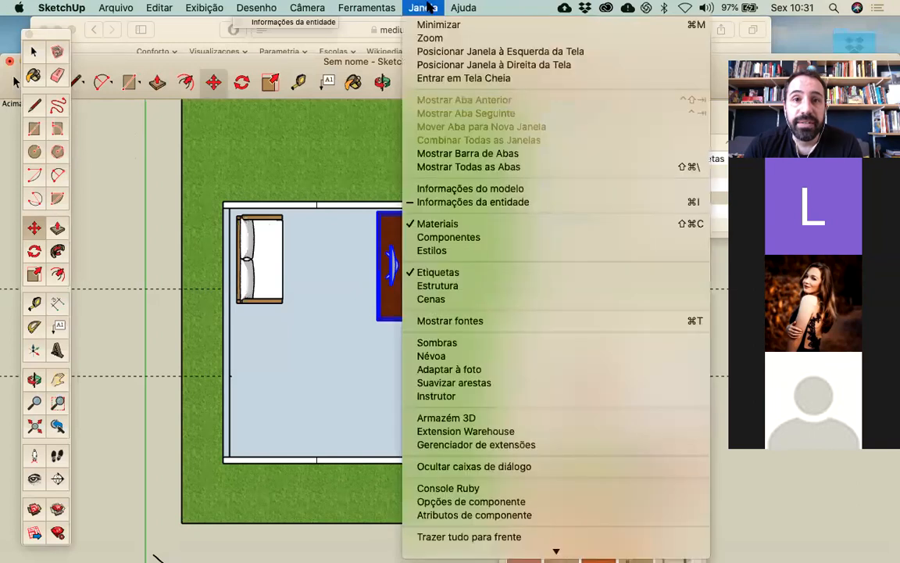
mouse_move(393, 7)
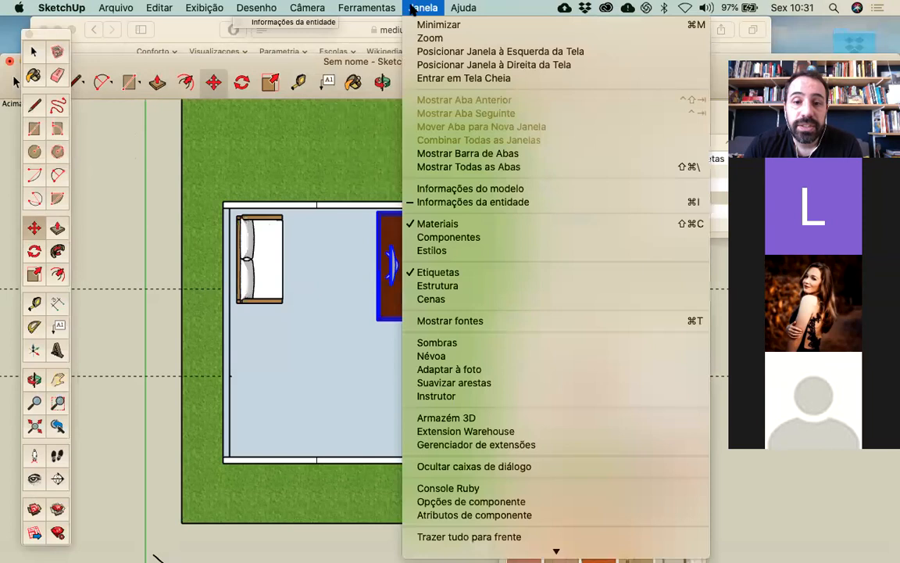
left_click(450, 419)
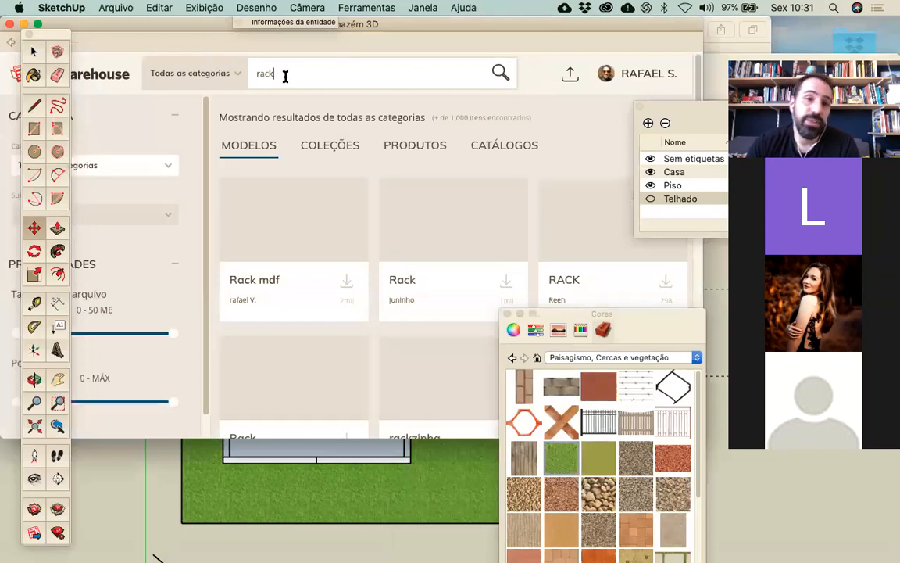
left_click_drag(286, 71, 250, 84)
type("tape")
key("BackSpace")
key("BackSpace")
key("BackSpace")
key("BackSpace")
type("tapete")
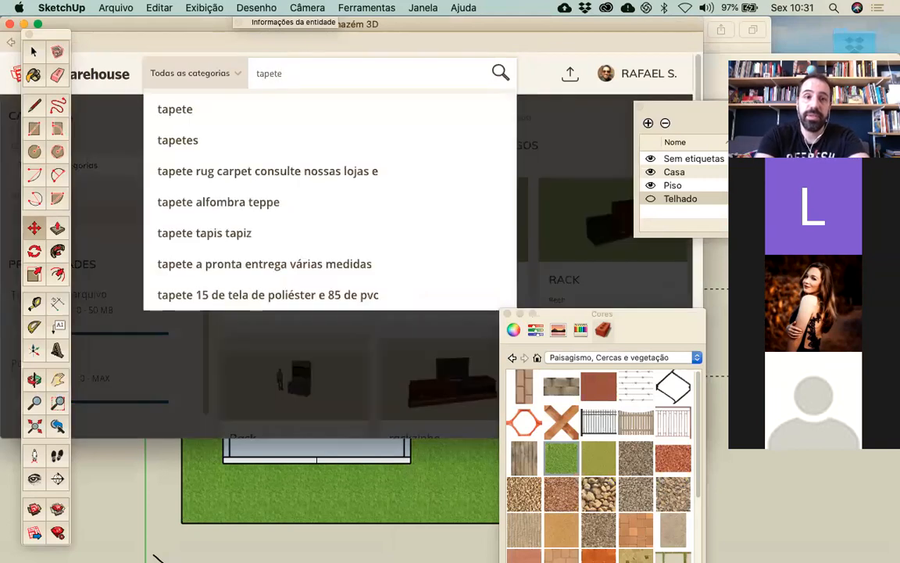
key("Return")
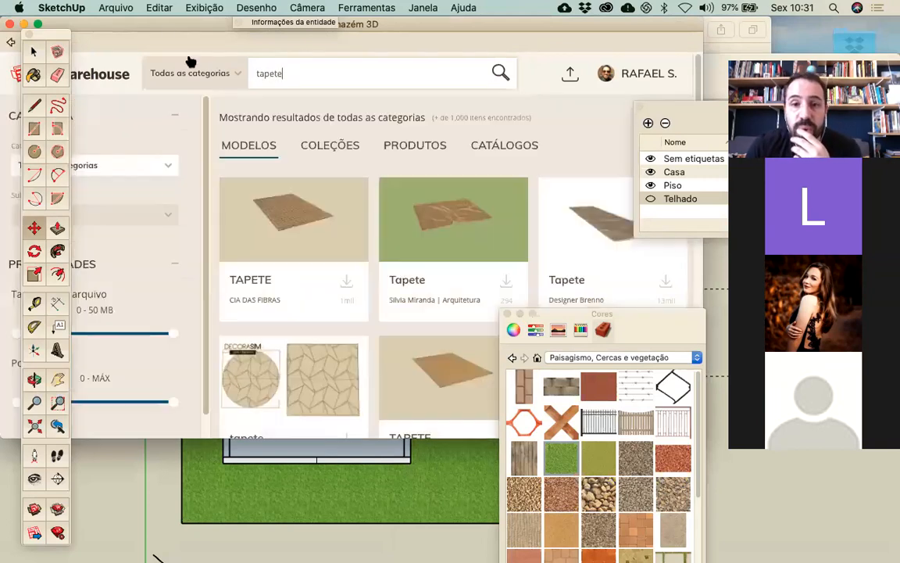
Step: Download the brown-and-beige striped TAPETE rug by CIA DAS FIBRAS from the search results
scroll(594, 266, "down", 5)
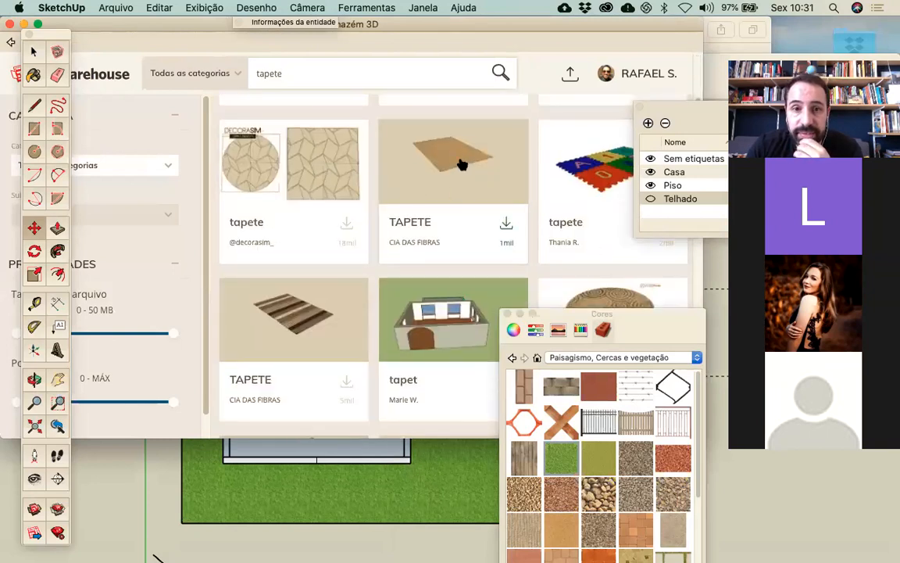
left_click(324, 306)
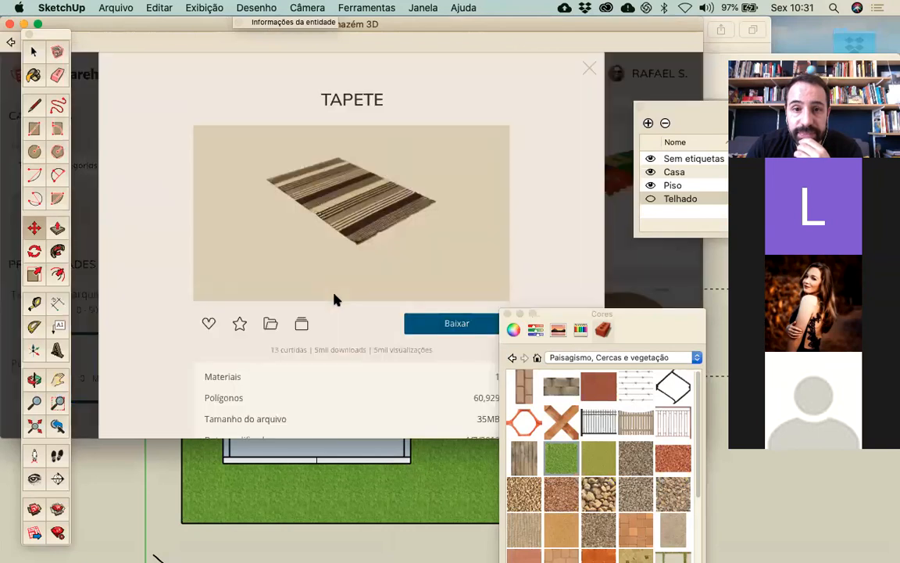
left_click(448, 325)
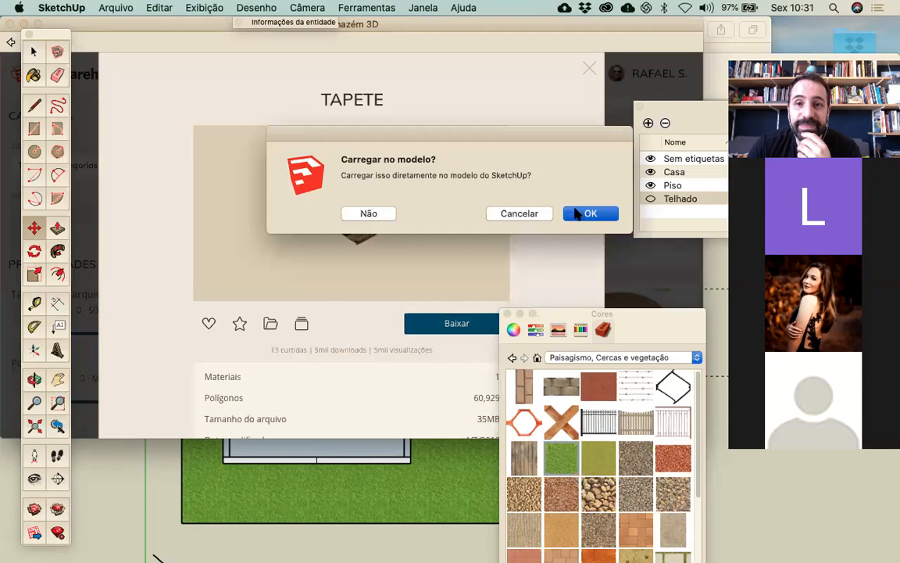
Step: Load the TAPETE rug directly into the model and place it on the floor between the sofa and TV cabinet
left_click(579, 213)
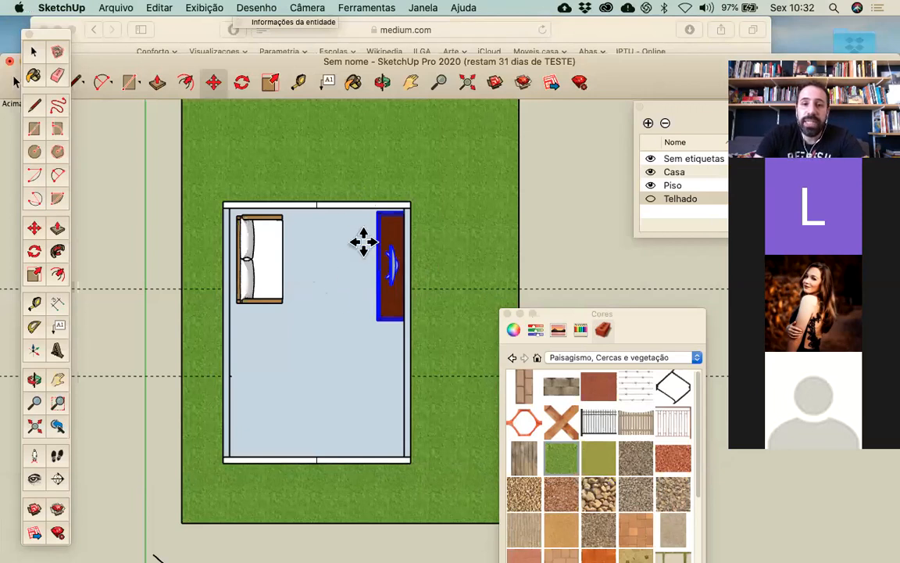
scroll(363, 243, "down", 2)
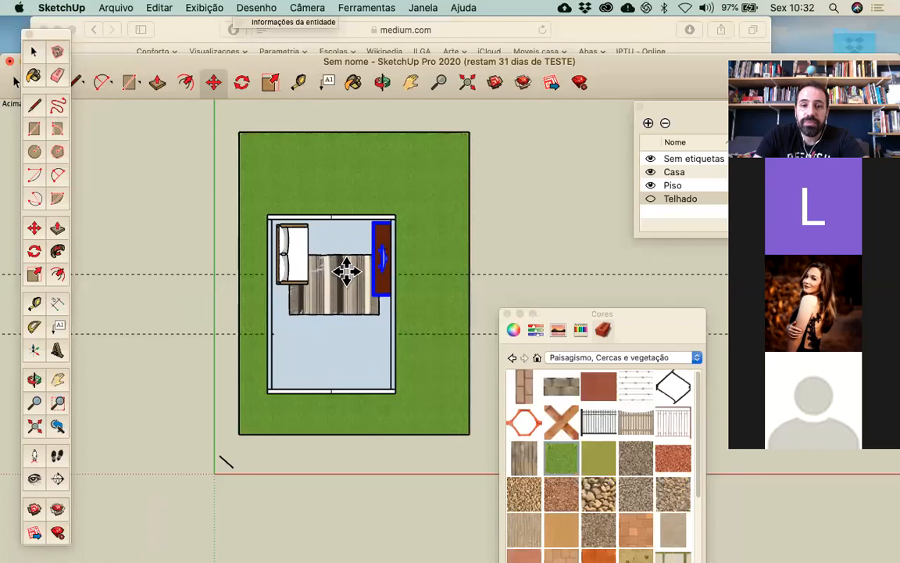
left_click(346, 271)
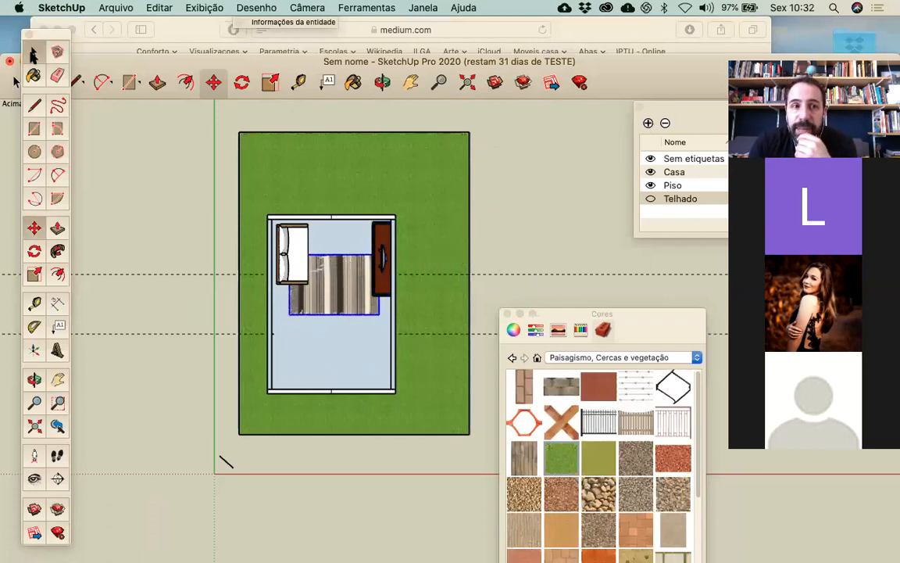
Step: Select the sofa and show its entity information beside the house plan
left_click(33, 53)
left_click(298, 280)
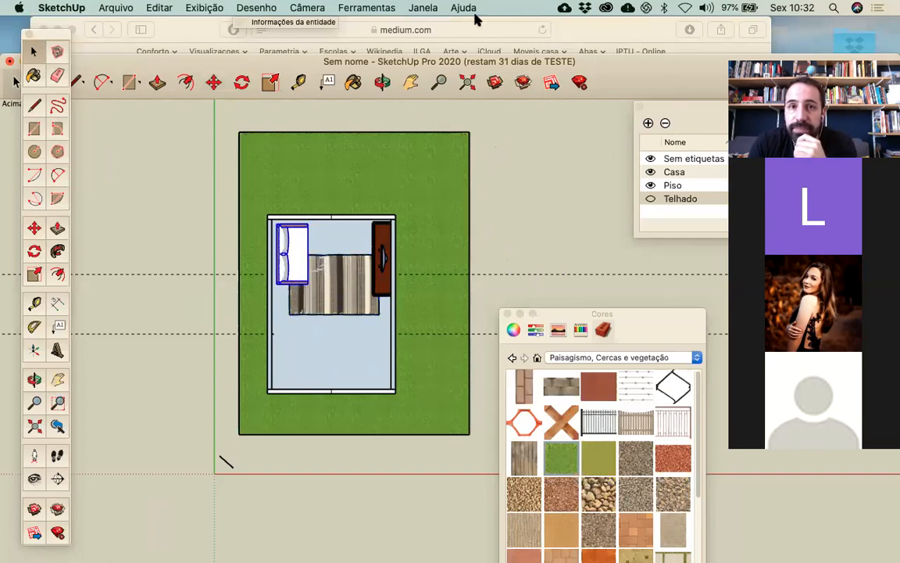
left_click(426, 8)
mouse_move(366, 8)
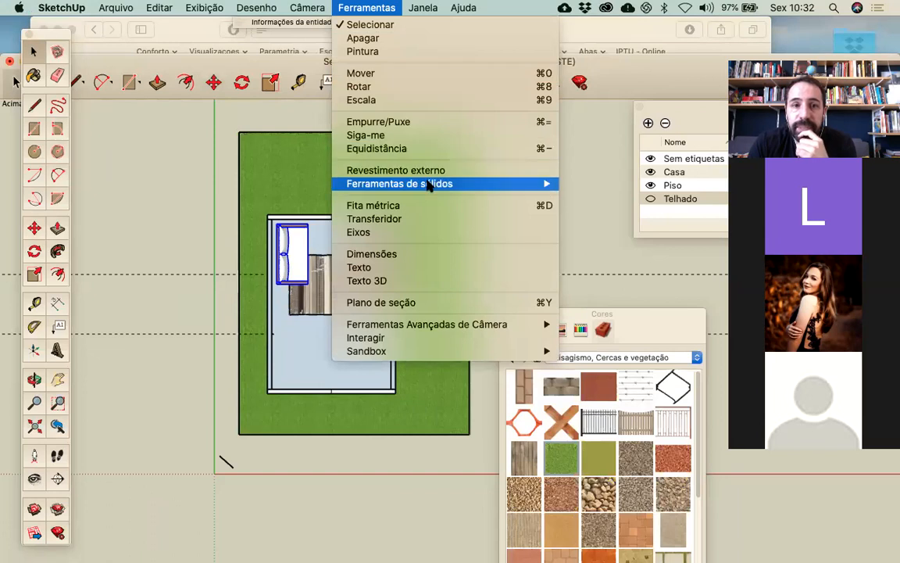
mouse_move(423, 8)
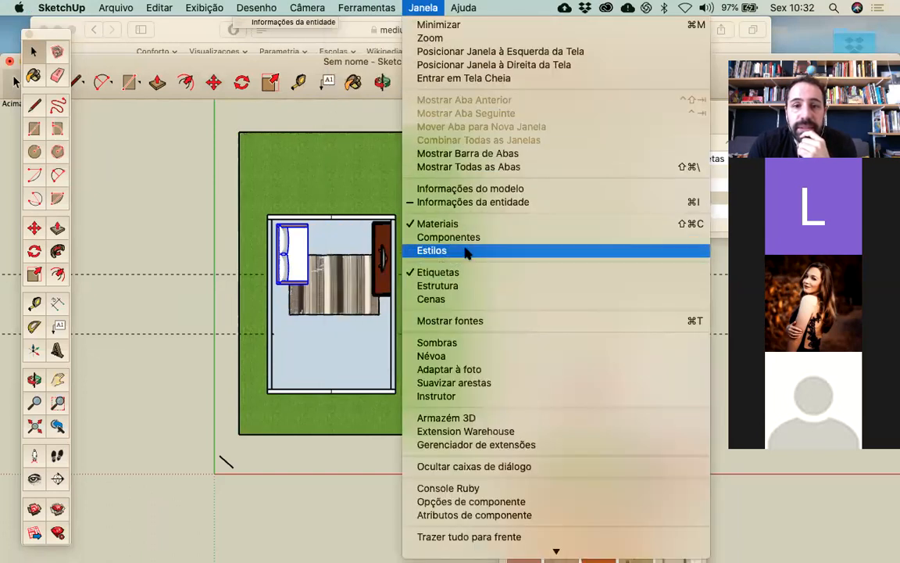
left_click(432, 201)
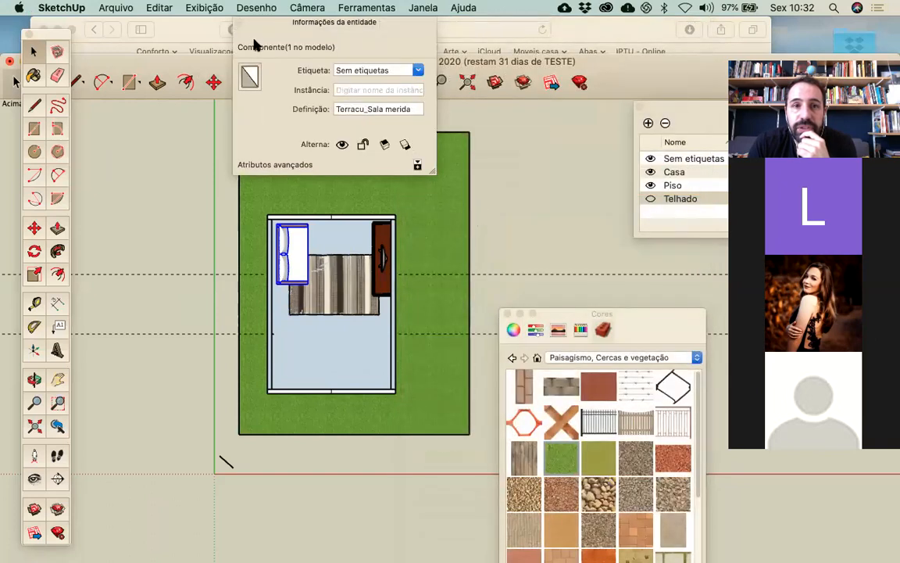
left_click_drag(258, 27, 64, 132)
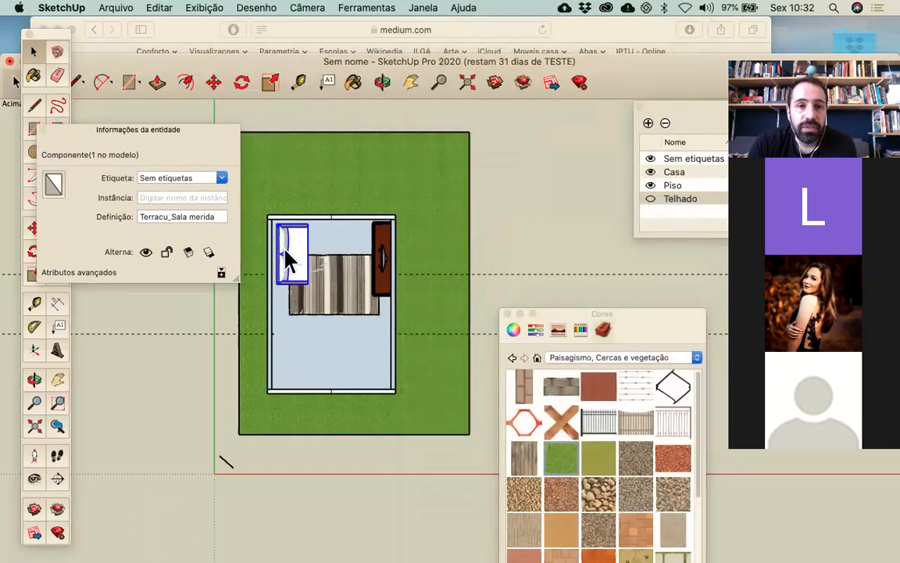
Step: Create a new tag named Mobiliario
left_click_drag(690, 110, 558, 122)
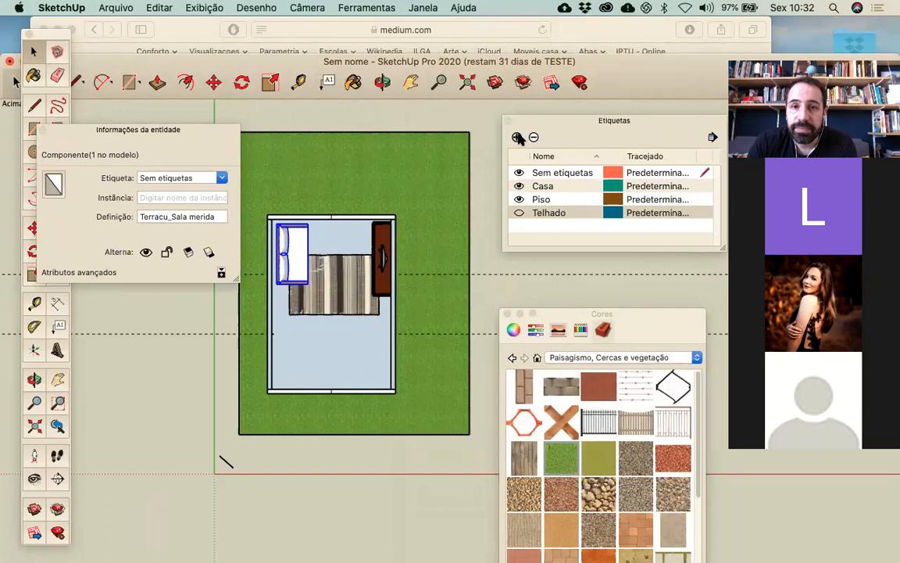
left_click(518, 138)
type("M")
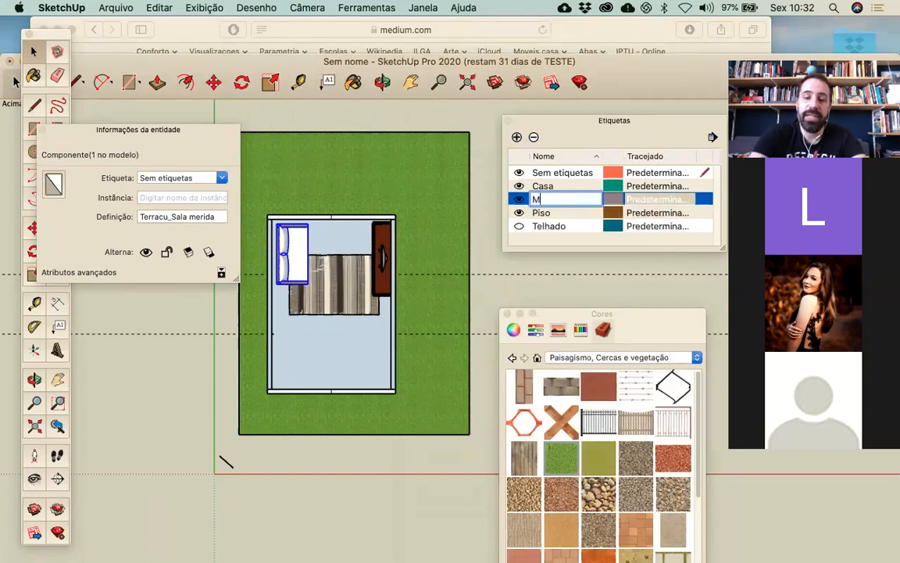
type("obiliaro")
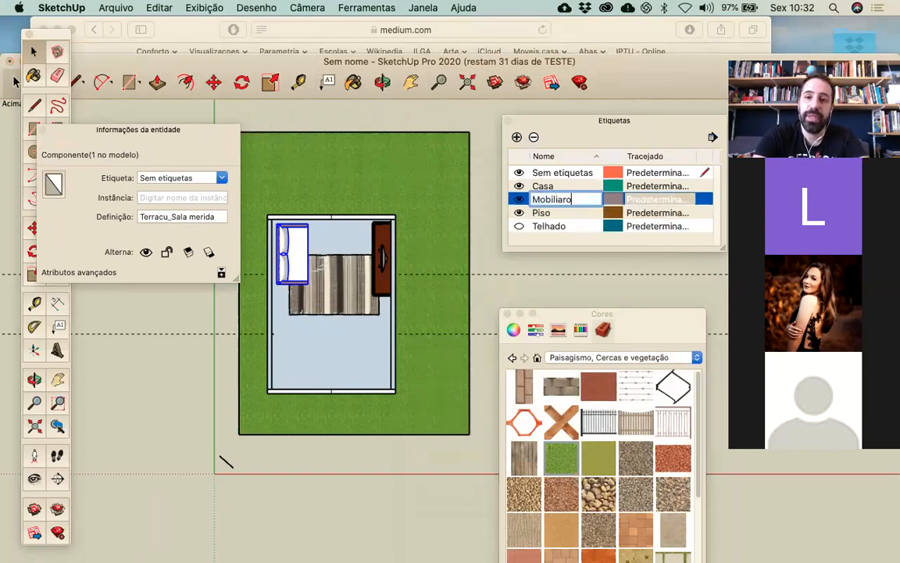
key("Return")
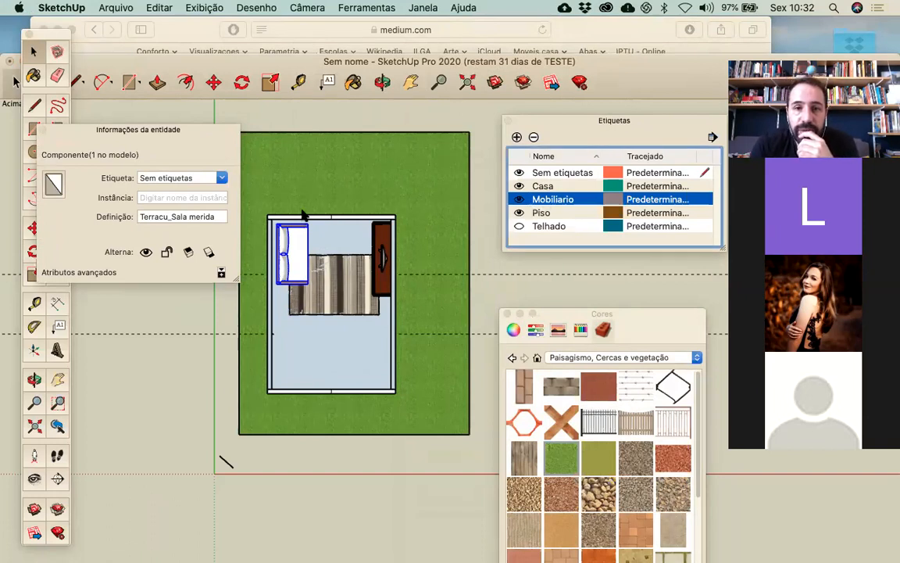
Step: Select the sofa, rug and TV cabinet together and assign them to the Mobiliario tag
left_click(337, 294)
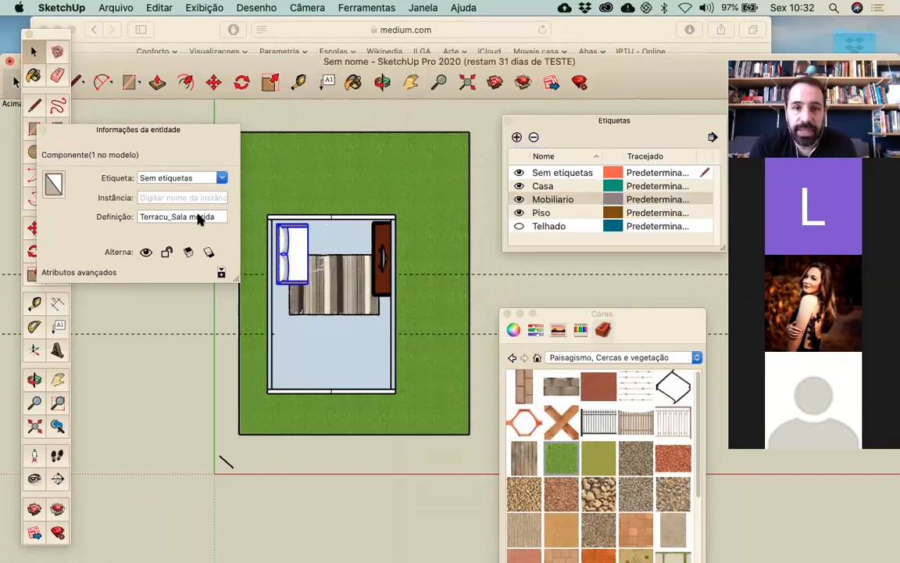
left_click(489, 201)
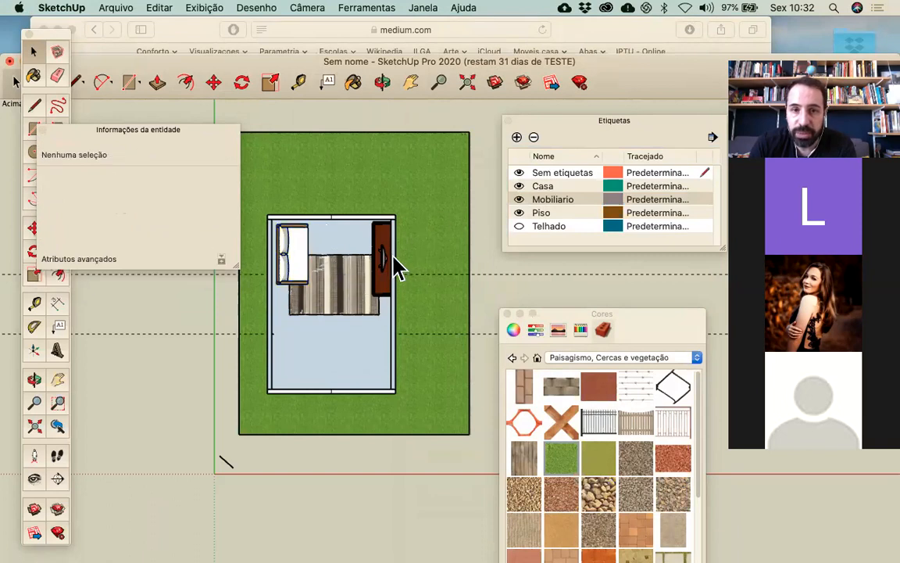
left_click(386, 258)
left_click(296, 257, "shift")
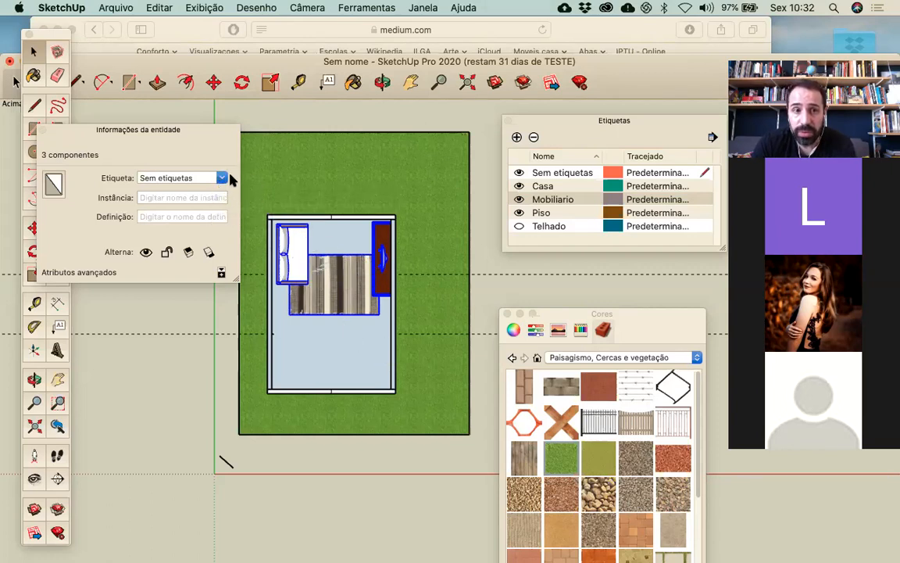
left_click(224, 179)
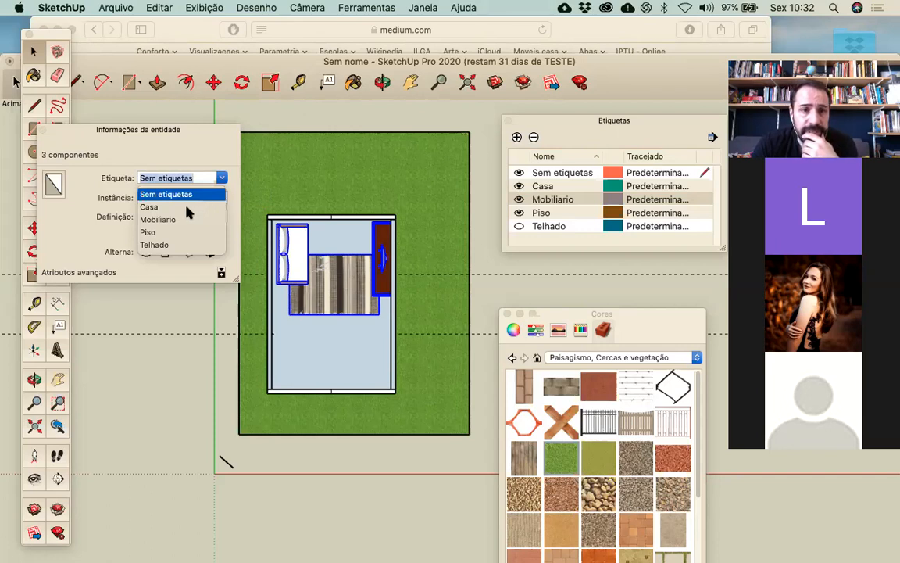
left_click(160, 220)
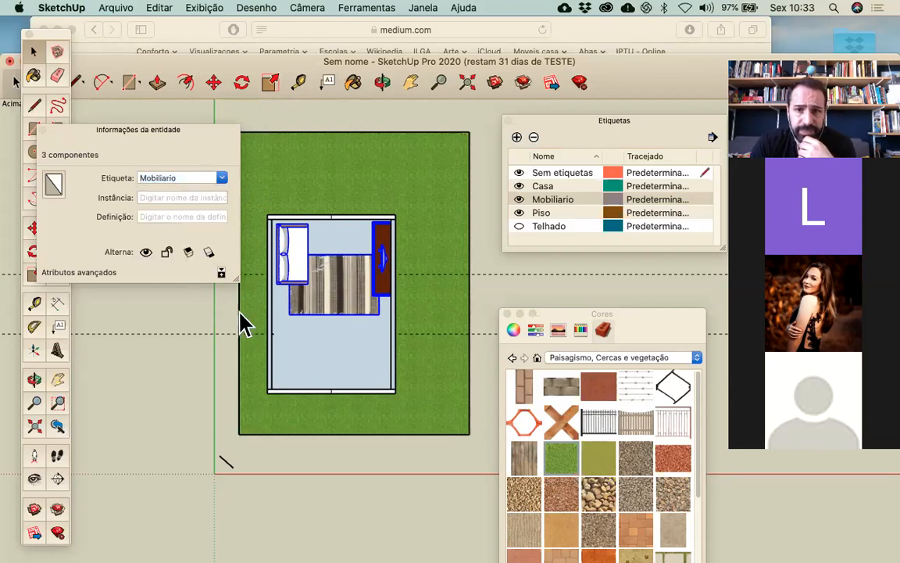
Step: Toggle the visibility of the Mobiliario and Telhado tags to check which objects each controls, leaving only Telhado hidden
left_click(520, 199)
left_click(520, 200)
left_click(520, 199)
left_click(520, 199)
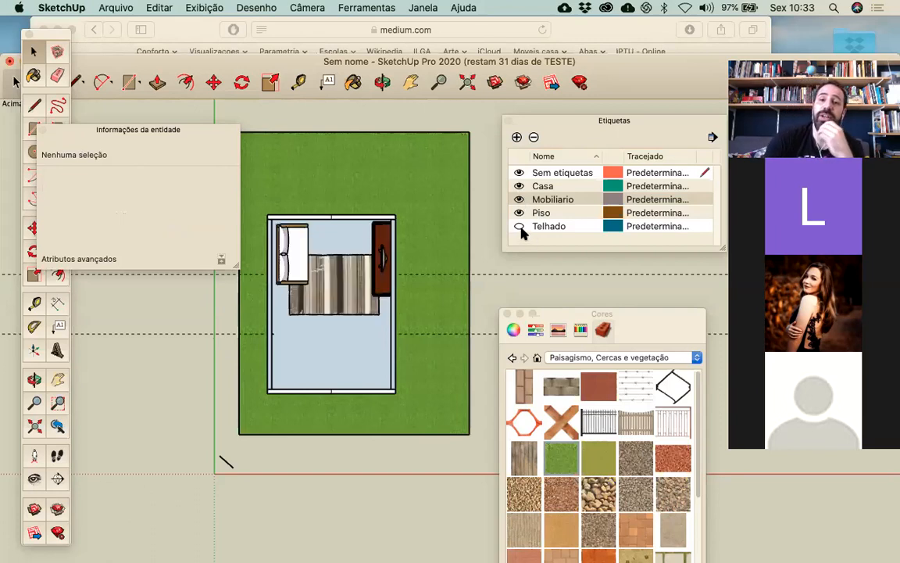
left_click(520, 226)
left_click(520, 226)
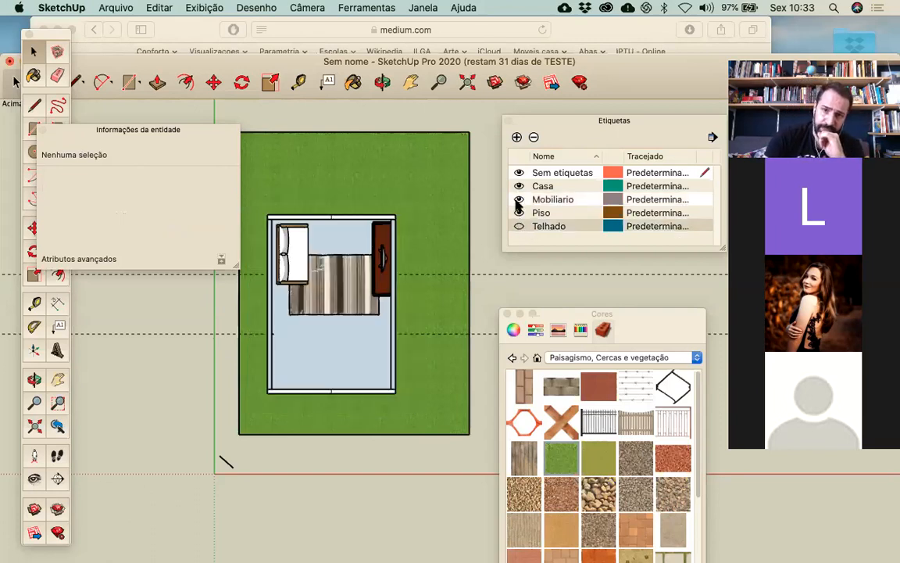
left_click(520, 200)
left_click(520, 225)
left_click(520, 199)
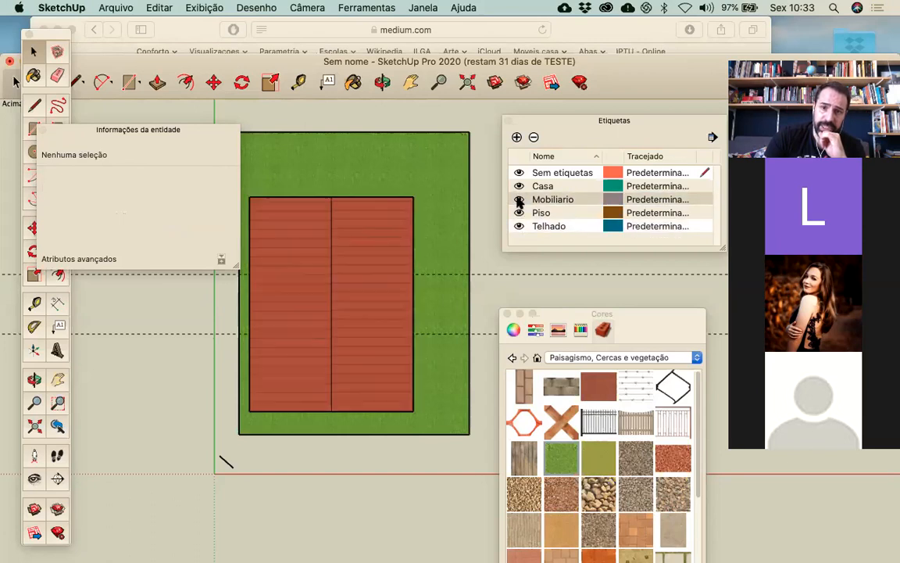
left_click(520, 226)
Step: Close the entity information and move the rug toward the back wall, between the sofa and the TV cabinet
middle_click_drag(432, 227, 389, 262)
scroll(336, 329, "up", 4)
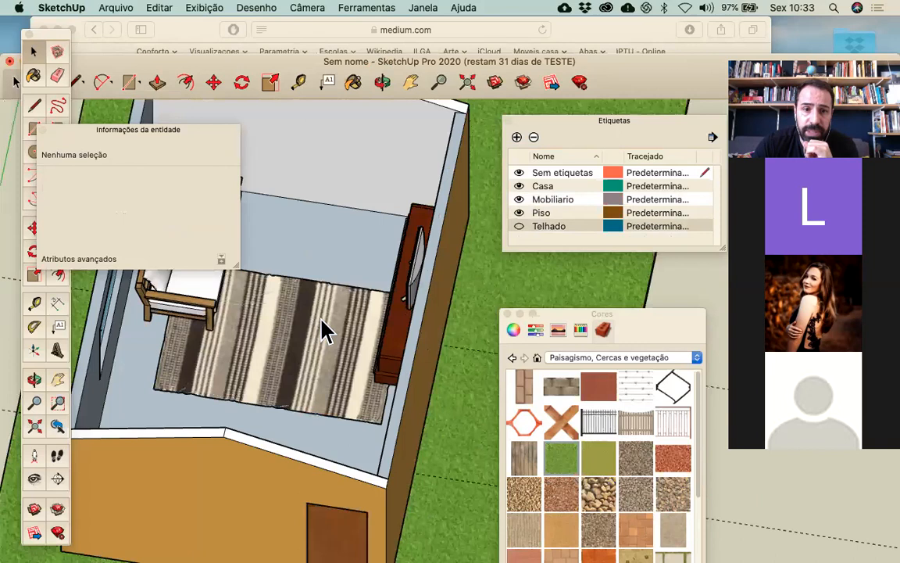
left_click(321, 327)
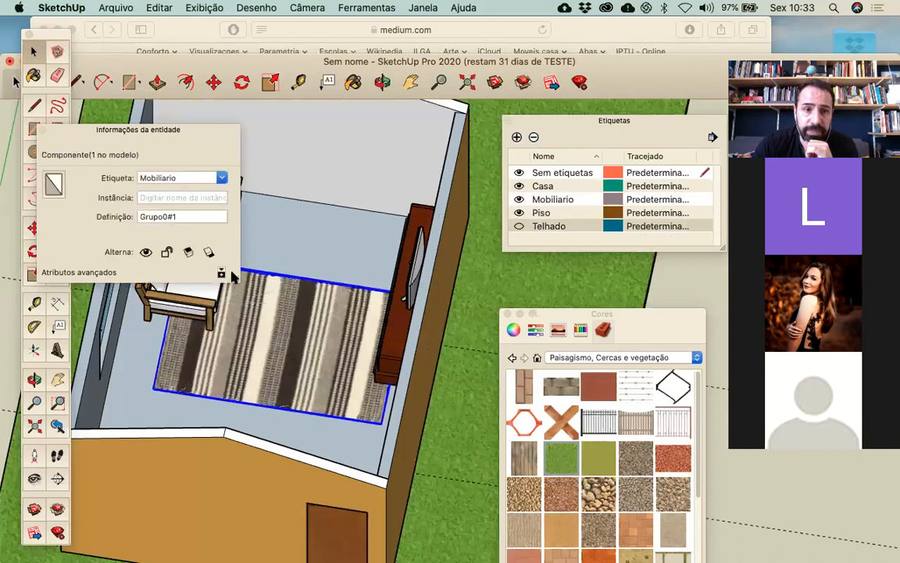
left_click(43, 131)
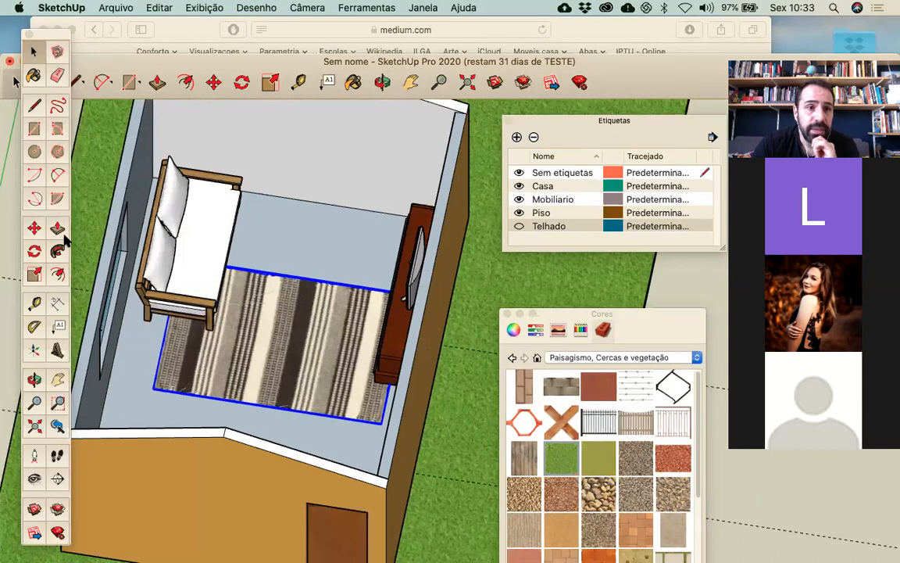
left_click(31, 222)
left_click_drag(282, 351, 293, 290)
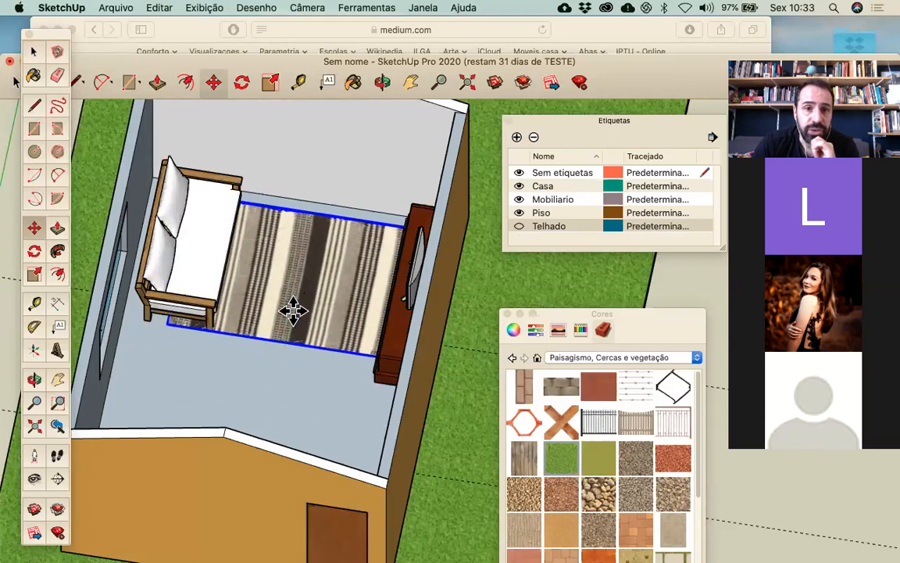
key("o")
left_click_drag(363, 301, 408, 209)
middle_click_drag(472, 344, 341, 331)
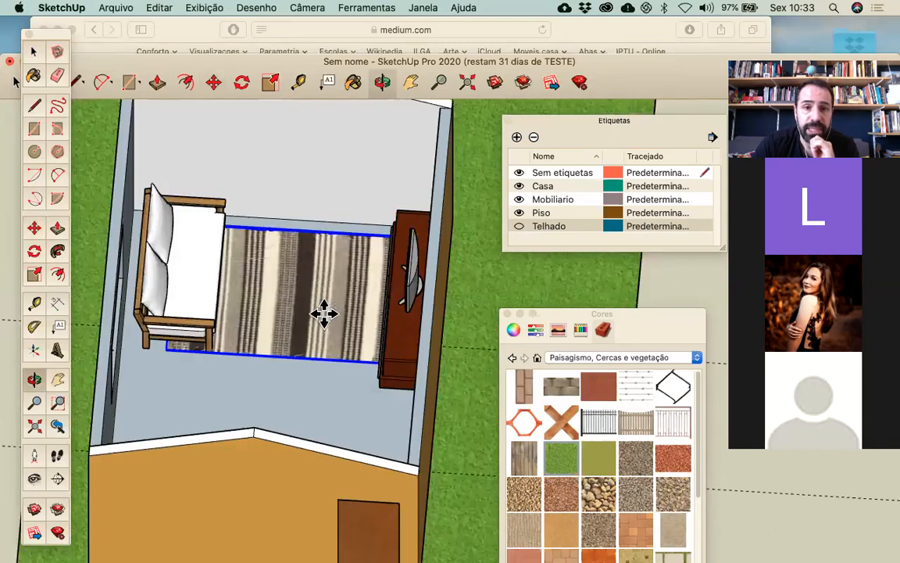
scroll(318, 308, "down", 2)
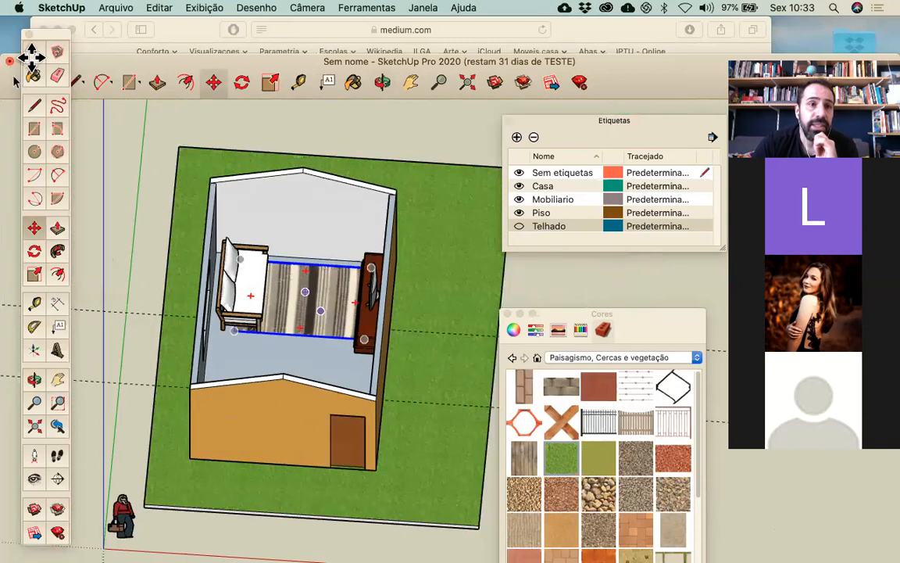
left_click(34, 52)
left_click(122, 185)
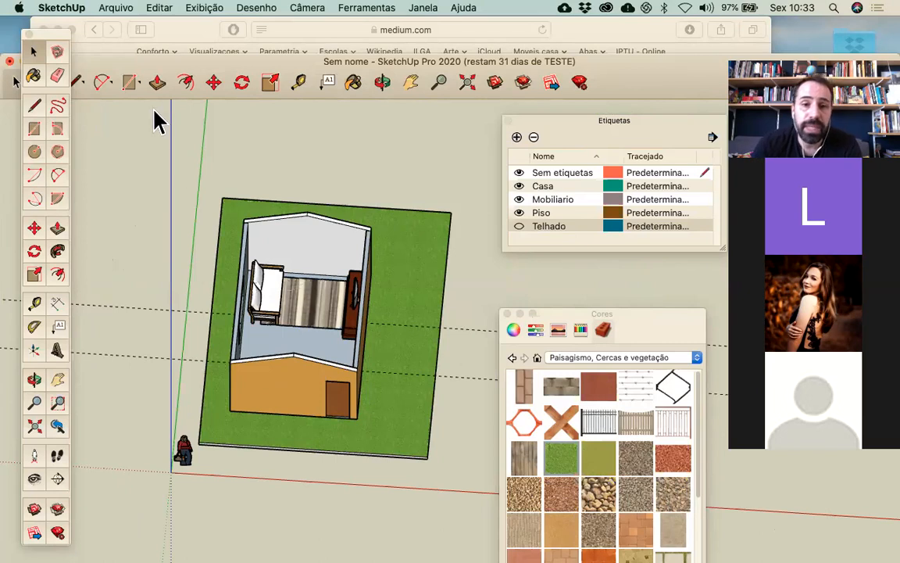
Step: Make the Telhado tag visible and view the complete house from outside
middle_click_drag(297, 141, 426, 158)
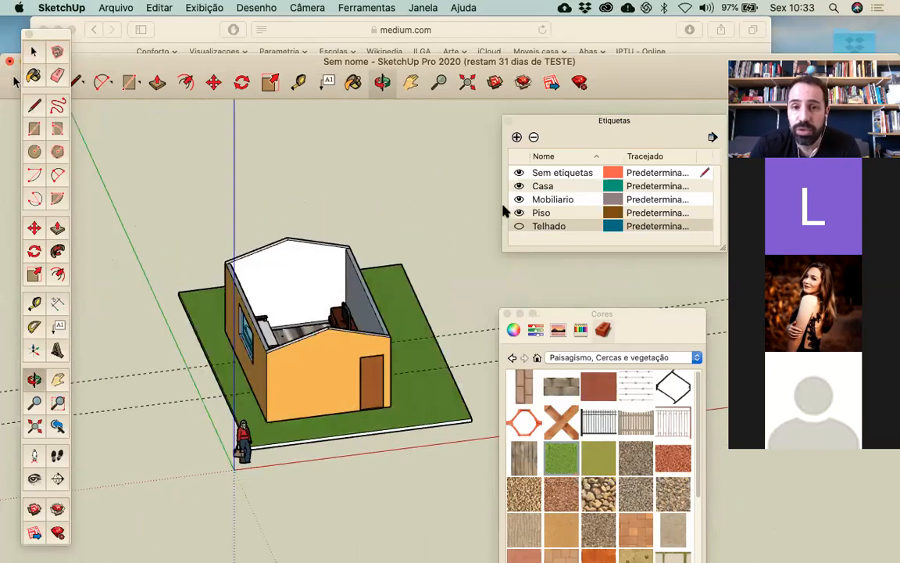
left_click(519, 225)
left_click_drag(418, 305, 407, 313)
middle_click_drag(409, 312, 151, 293)
scroll(160, 291, "down", 3)
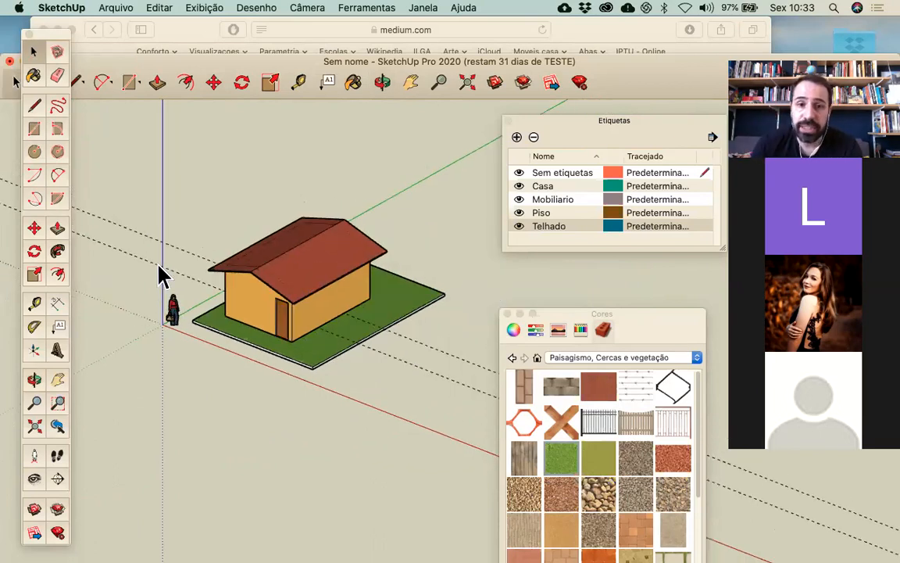
scroll(159, 267, "down", 2)
scroll(310, 364, "up", 1)
scroll(310, 364, "up", 1)
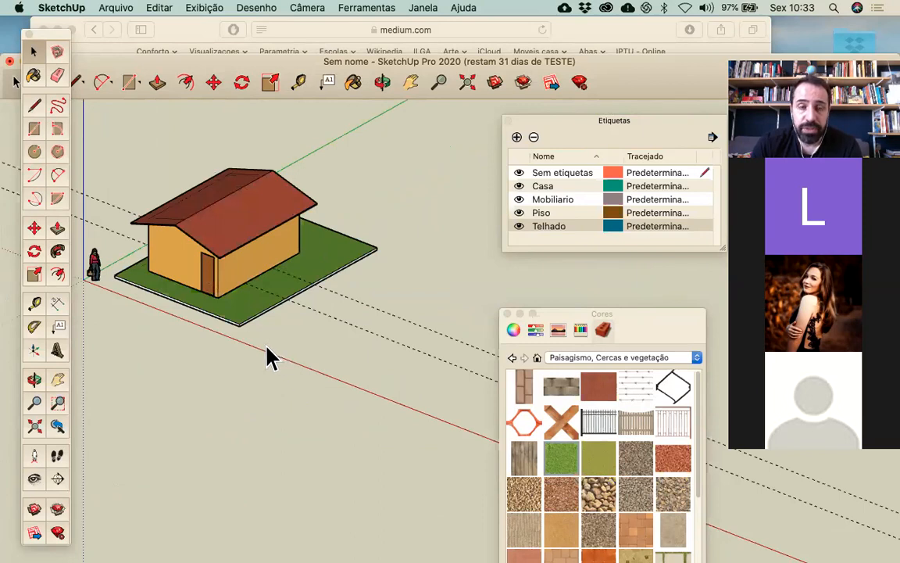
Step: Open the Extension Warehouse on its featured extensions
left_click(349, 7)
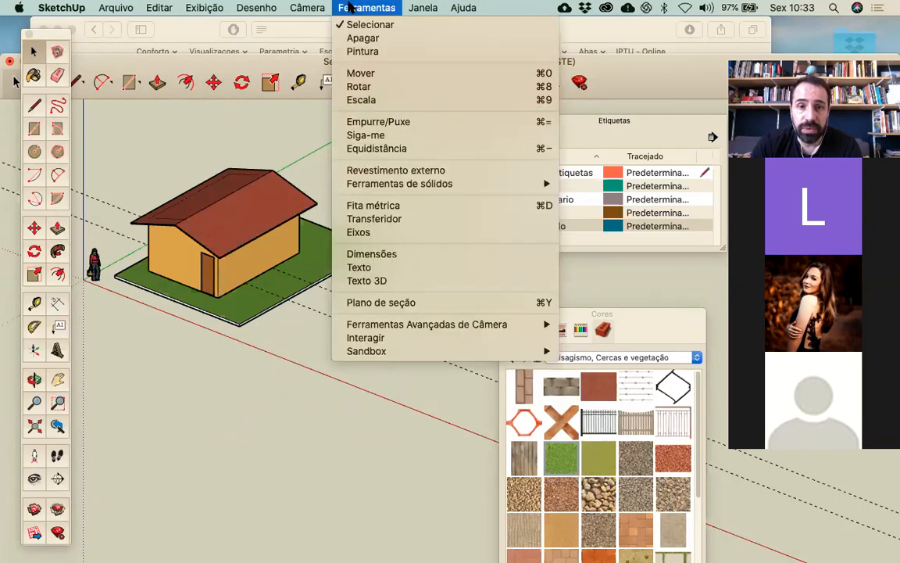
mouse_move(410, 10)
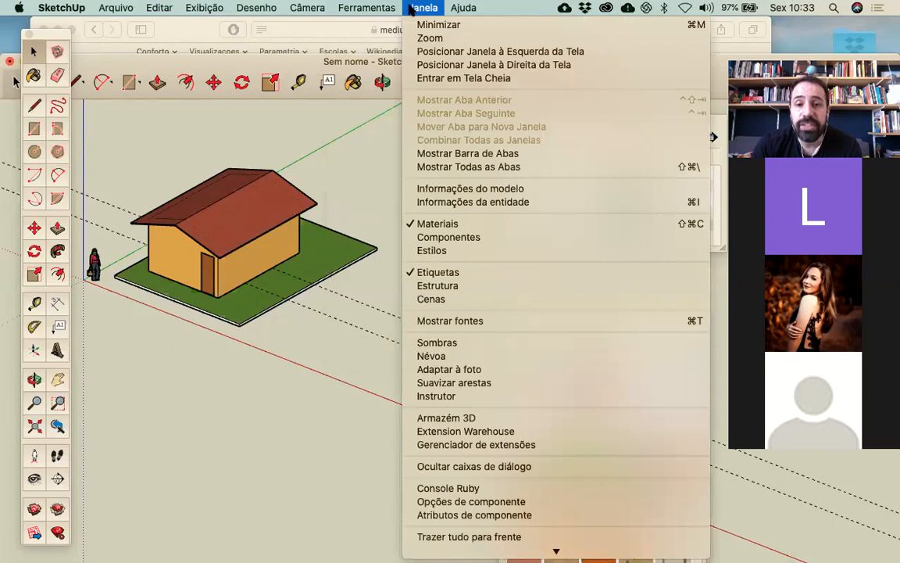
left_click(465, 434)
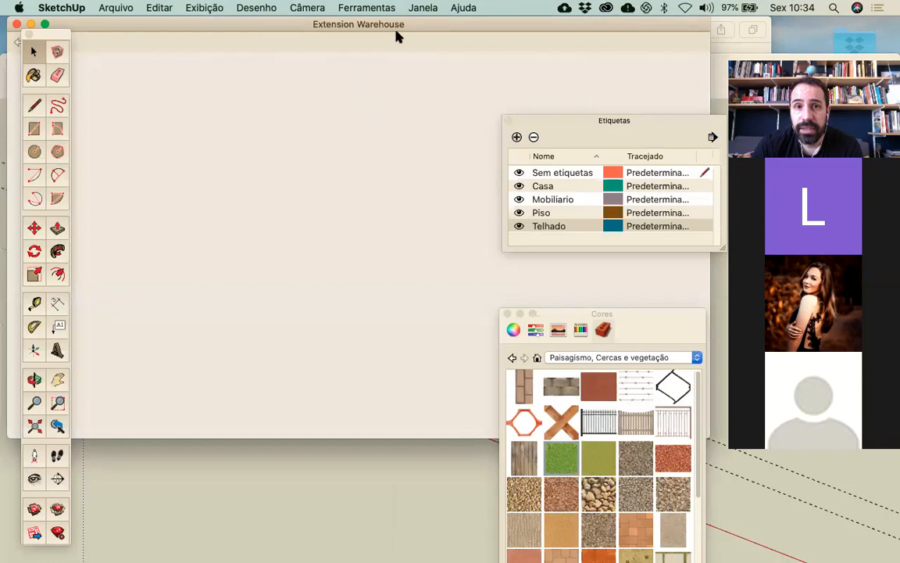
left_click(419, 8)
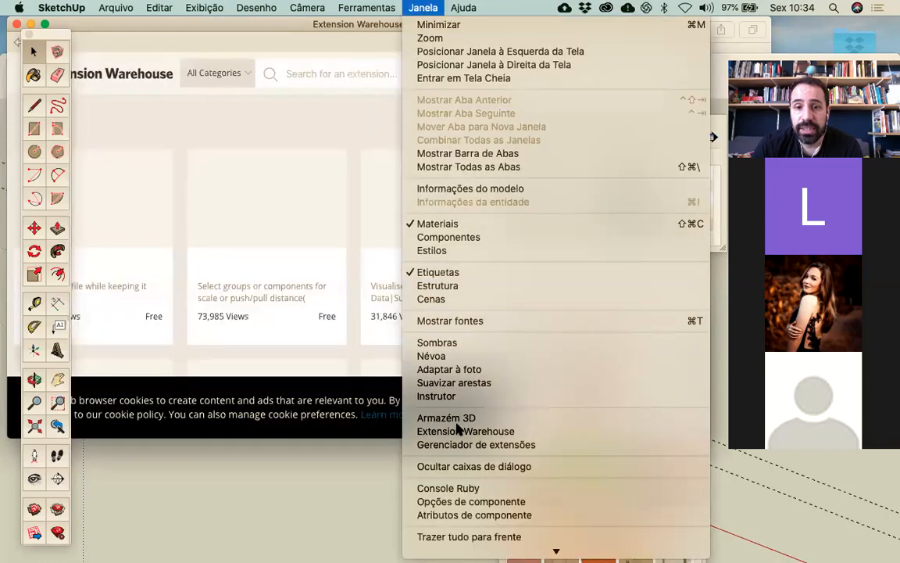
left_click(316, 366)
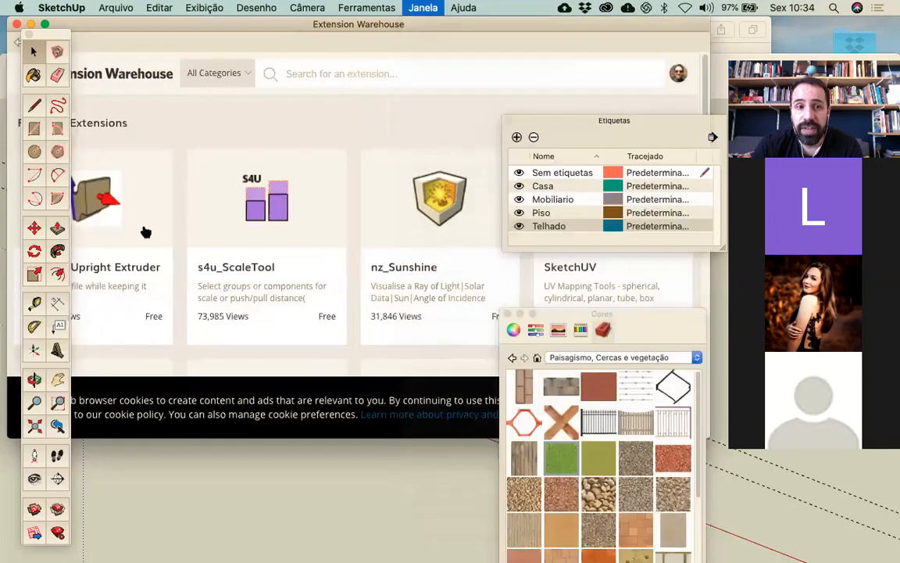
Step: Browse the featured extensions and open the page of the s4u_ScaleTool extension
scroll(374, 234, "down", 5)
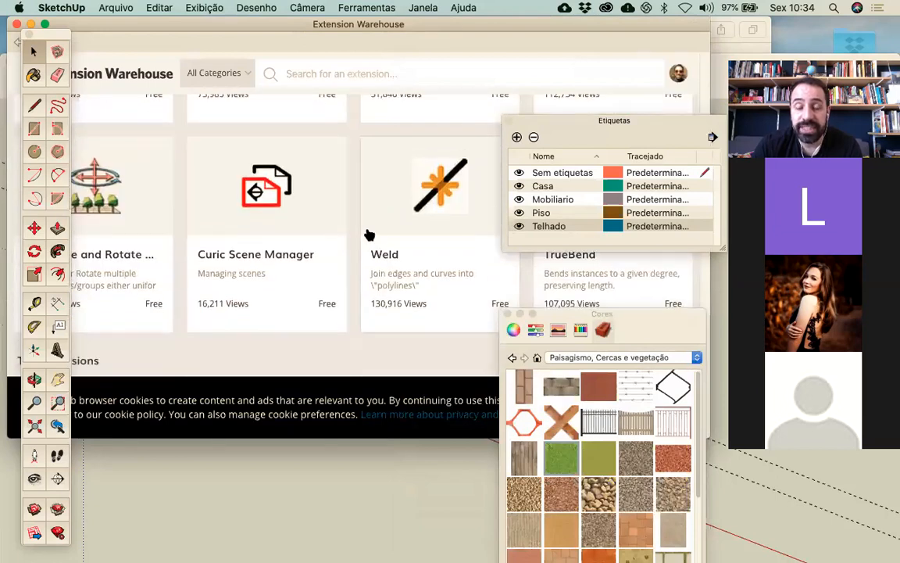
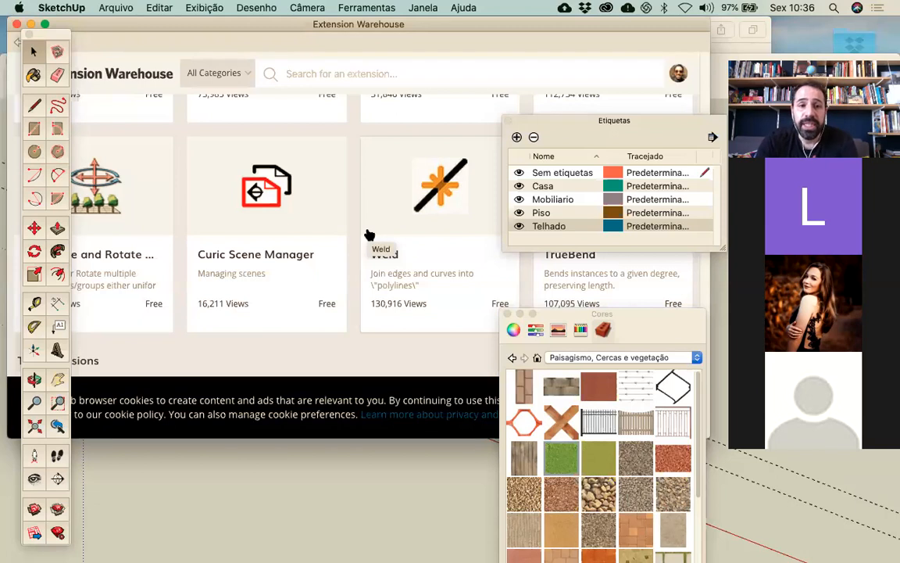
scroll(344, 262, "up", 3)
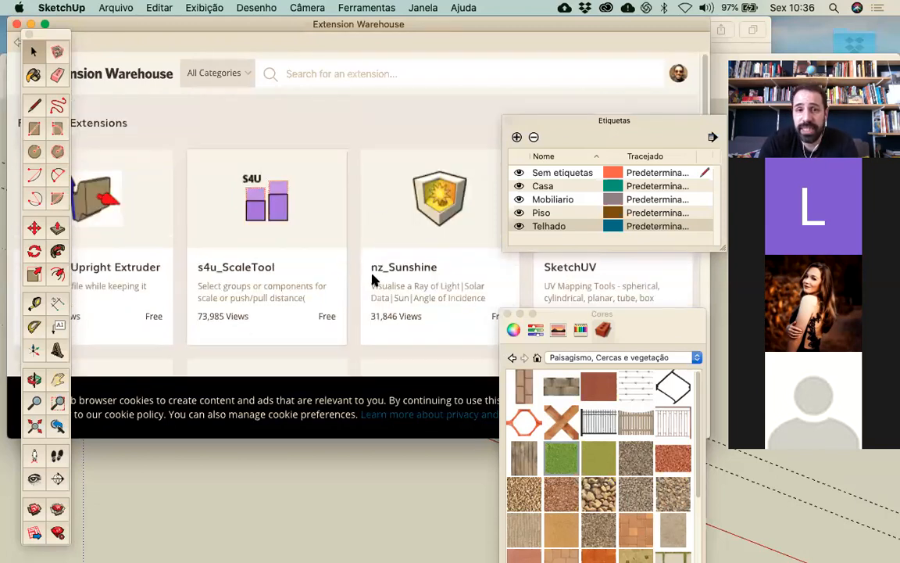
left_click(278, 199)
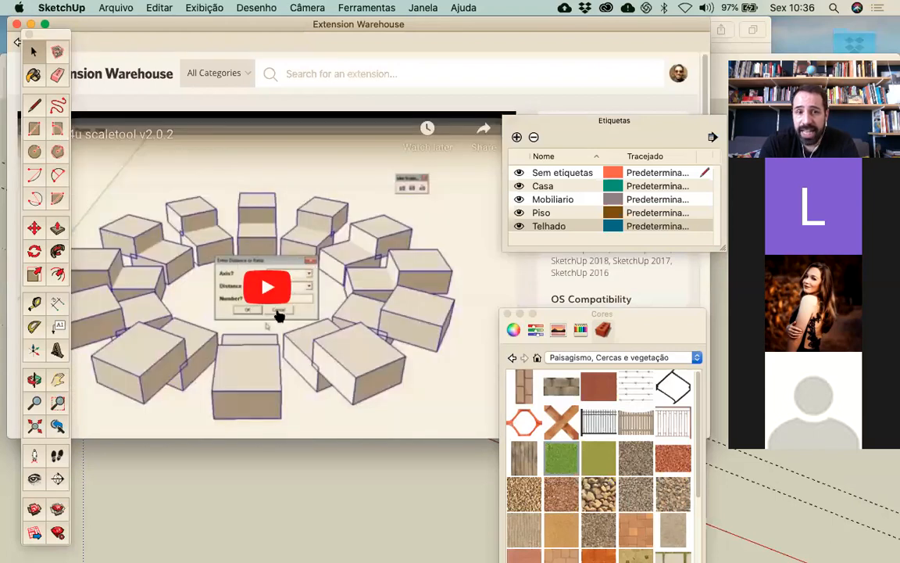
Step: Install the s4u_ScaleTool extension, accept its access to the file system and dismiss the installation notice
scroll(288, 281, "down", 3)
scroll(286, 279, "down", 3)
scroll(286, 279, "up", 3)
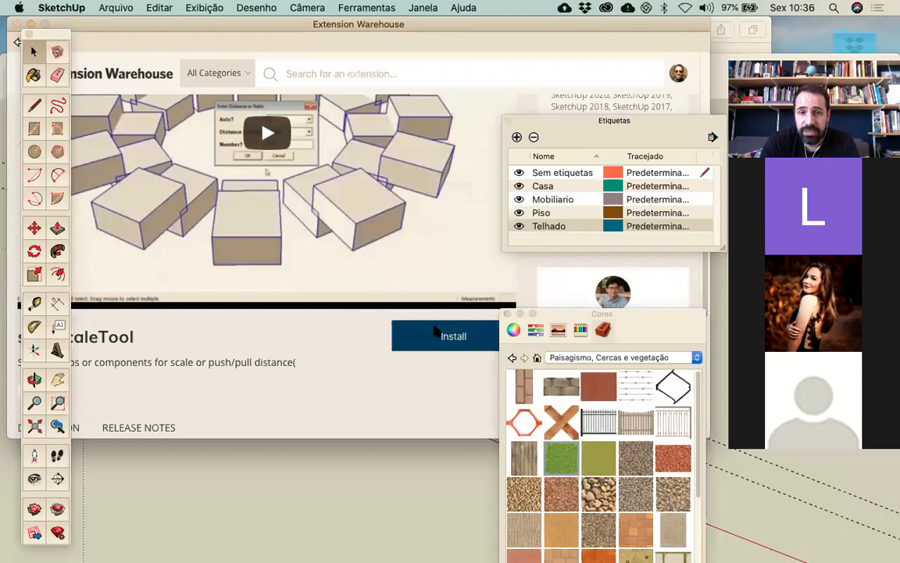
left_click(436, 333)
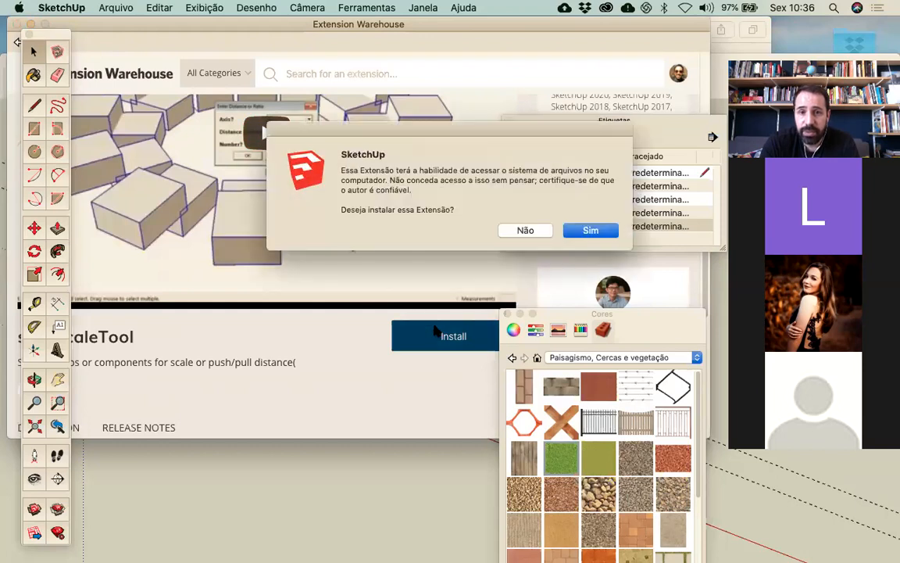
left_click(589, 230)
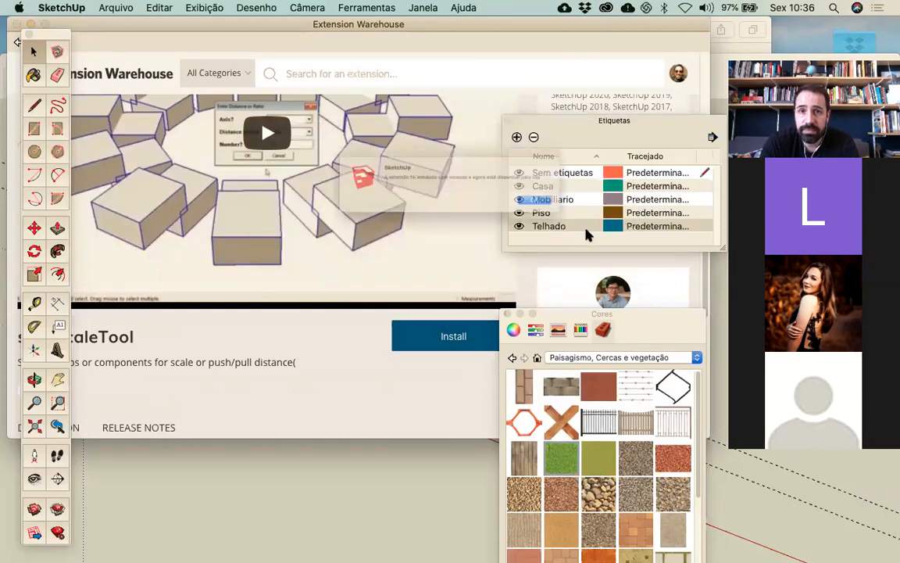
left_click(591, 215)
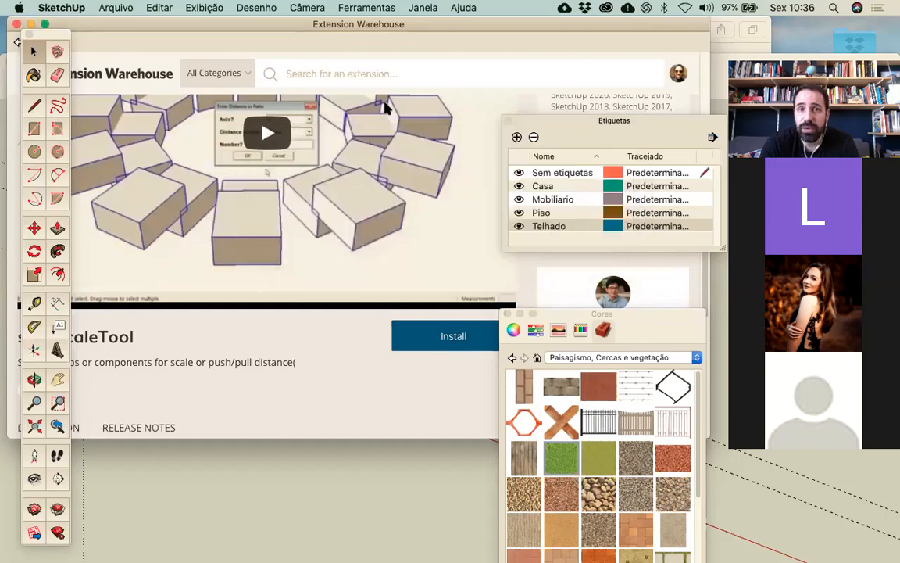
left_click(422, 8)
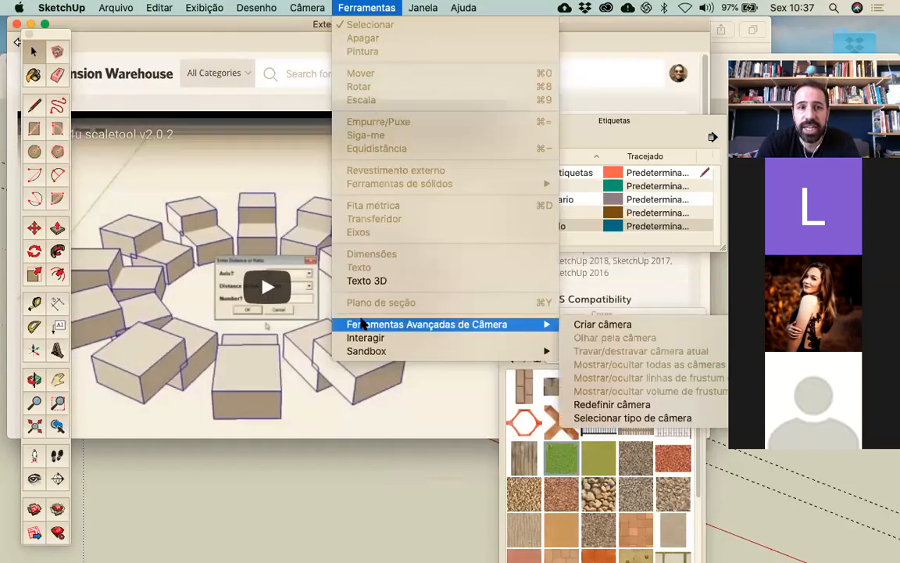
mouse_move(307, 7)
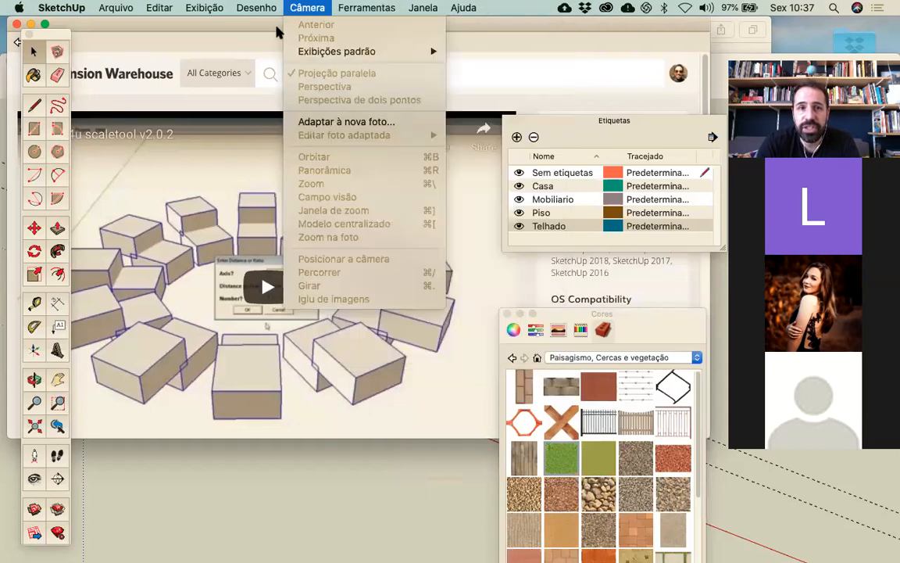
mouse_move(204, 8)
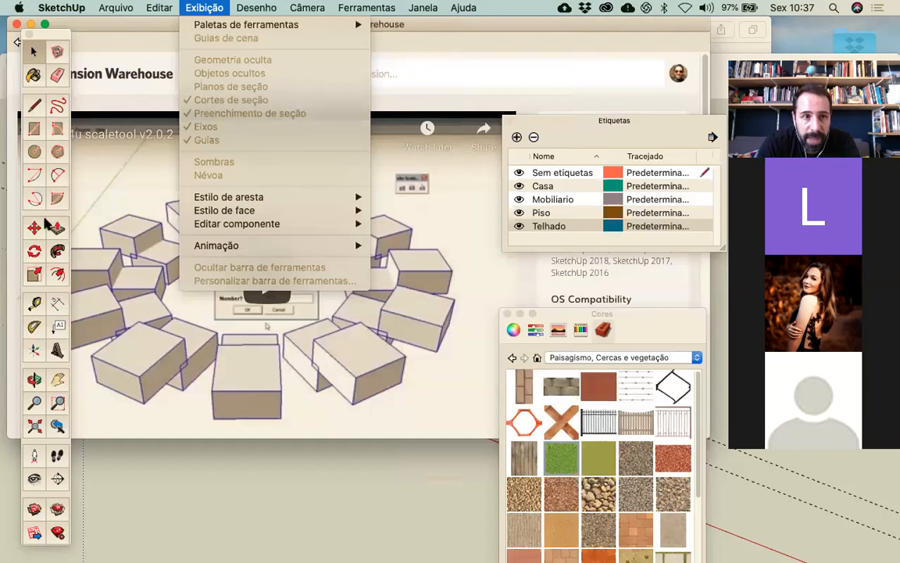
left_click(582, 80)
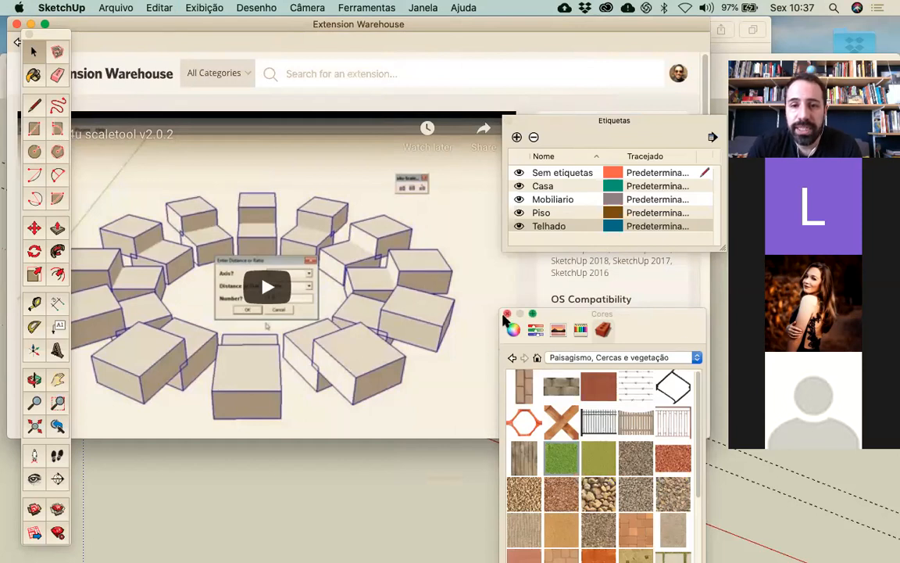
Step: Close the Cores and Etiquetas palettes and the Extension Warehouse to return to the house model
left_click(508, 122)
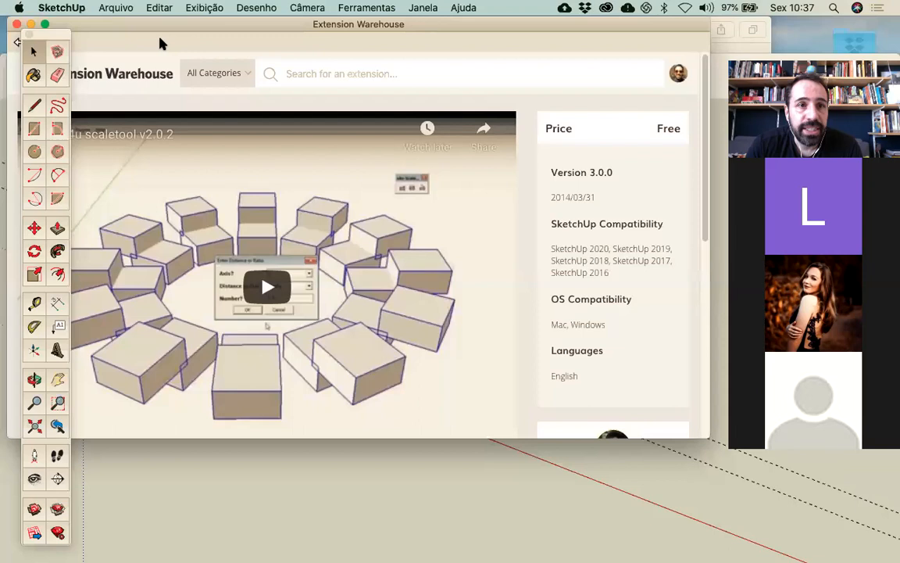
left_click(18, 24)
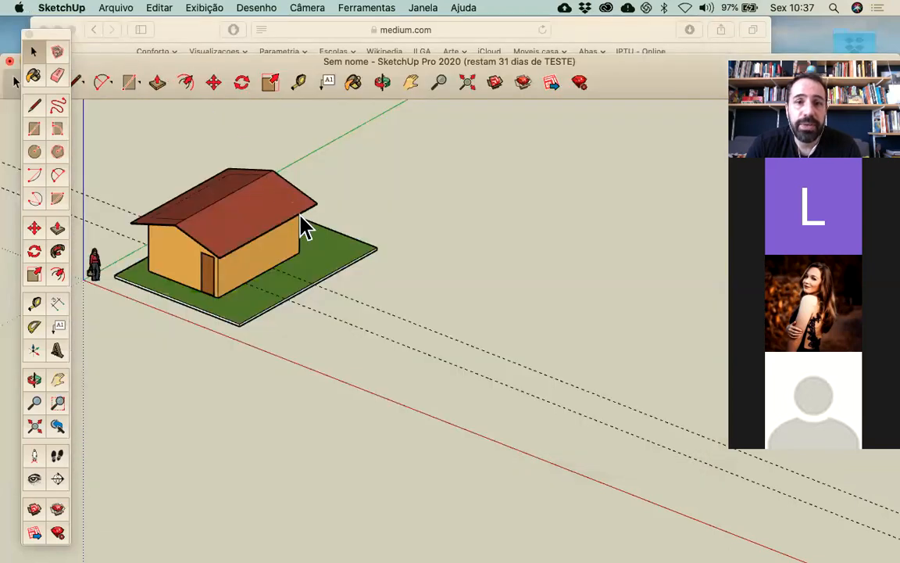
Step: Draw a freehand rectangle on the ground beside the house, clear of the grass base
scroll(305, 204, "down", 3)
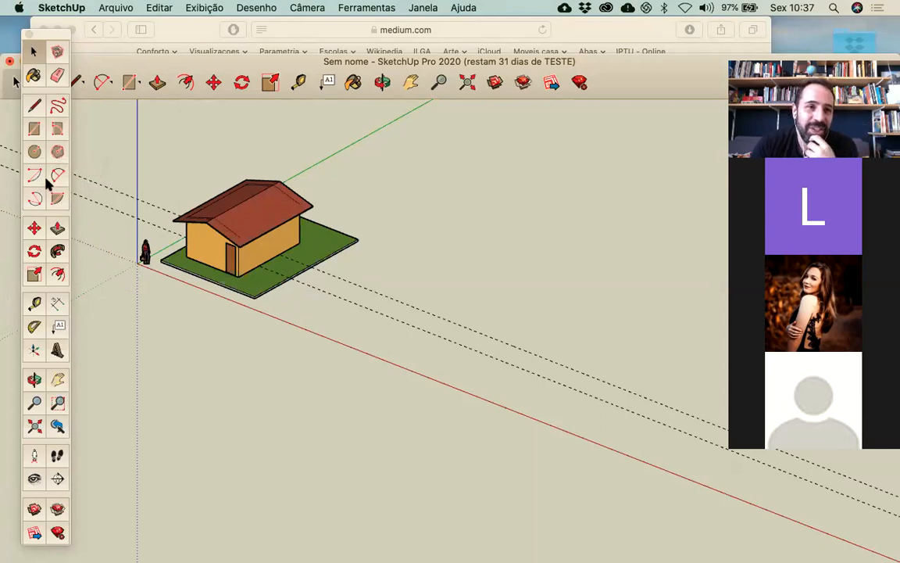
left_click(33, 128)
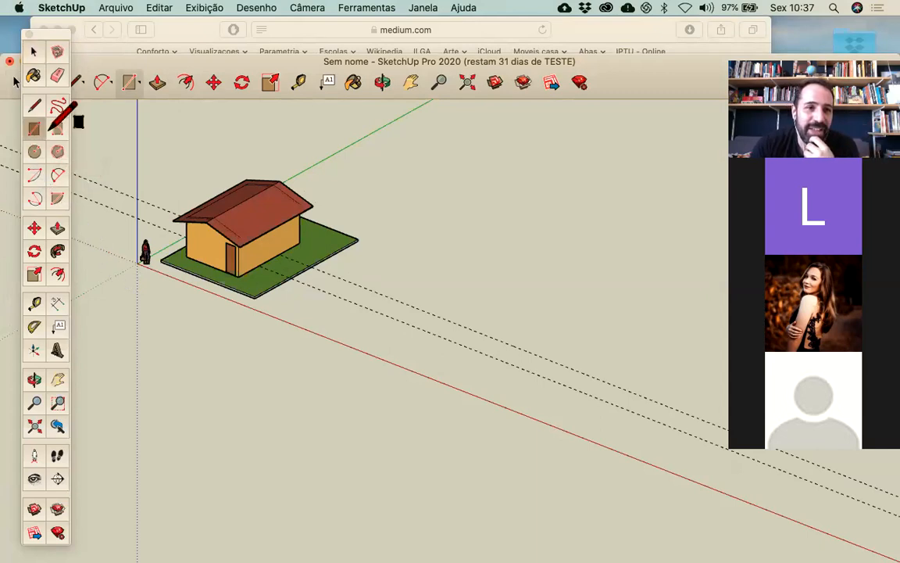
left_click(423, 233)
left_click(534, 228)
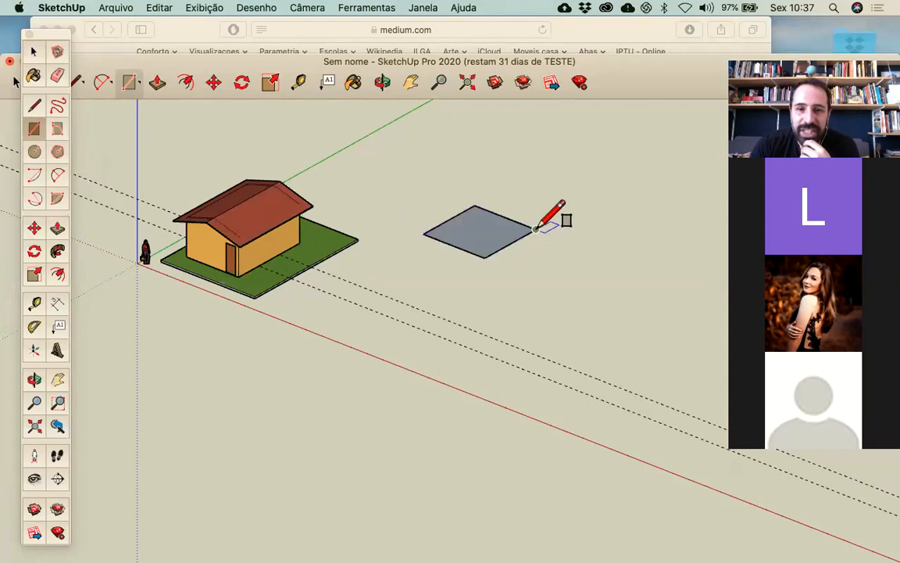
left_click(35, 53)
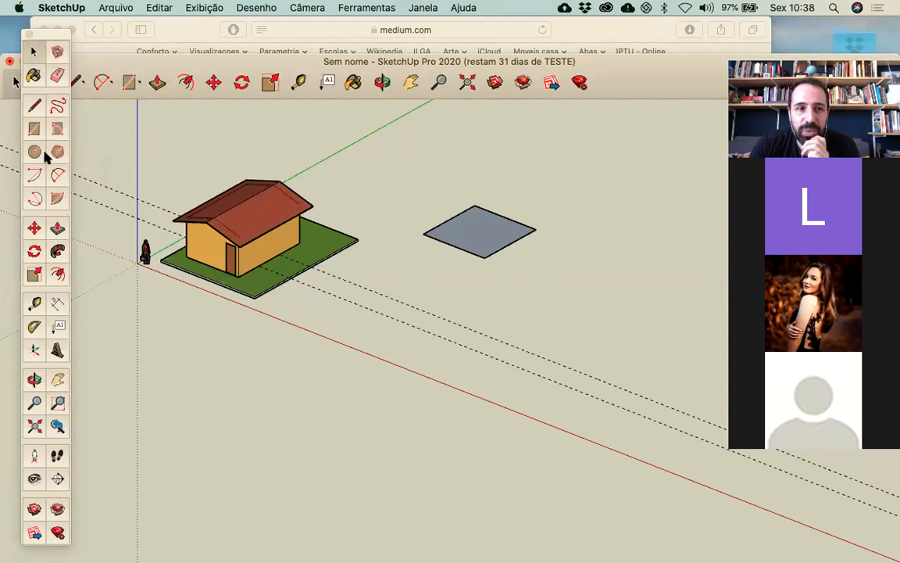
Step: Move corners of the ground rectangle out of its plane so that the face folds along a diagonal
left_click(34, 227)
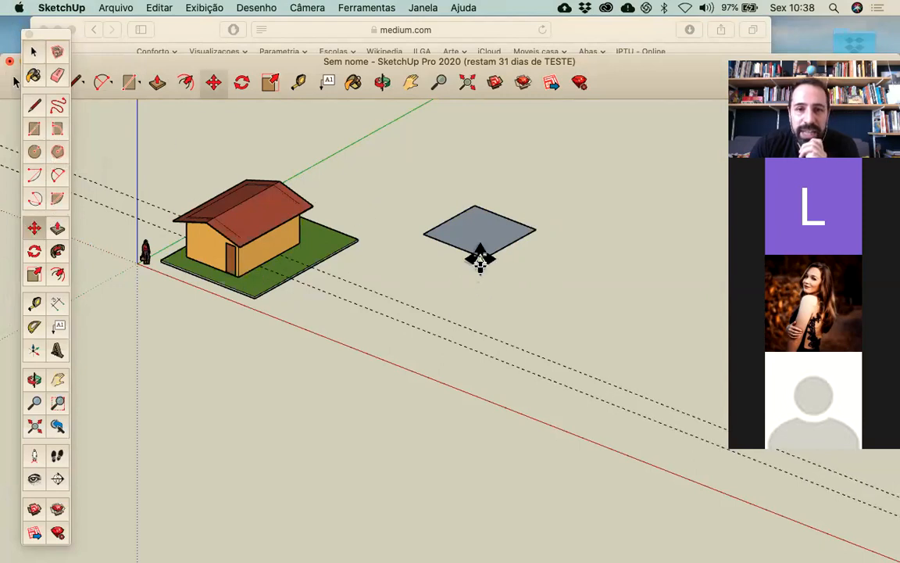
left_click_drag(481, 254, 502, 237)
middle_click_drag(503, 237, 518, 194)
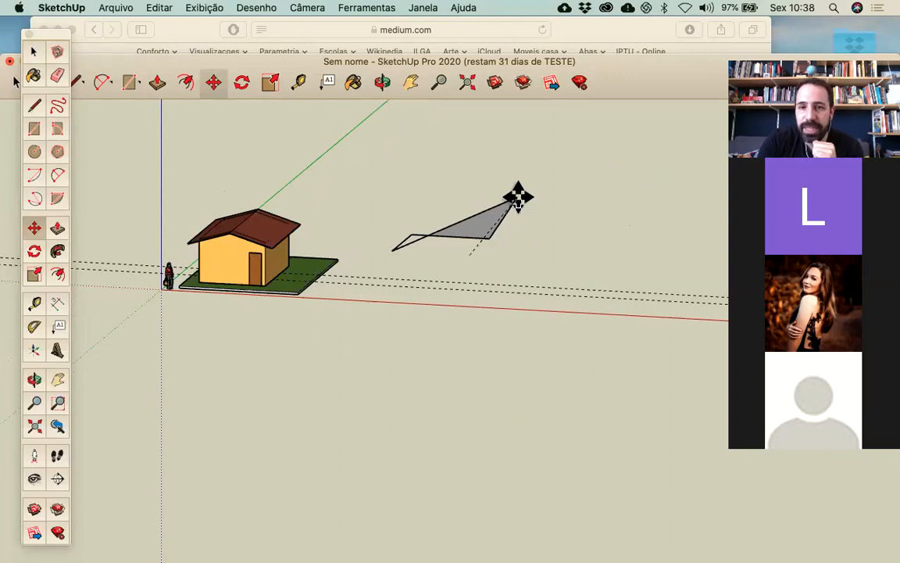
left_click_drag(518, 194, 480, 202)
mouse_move(479, 202)
middle_mouse_down()
mouse_move(494, 213)
mouse_move(480, 233)
middle_mouse_up()
scroll(406, 248, "up", 4)
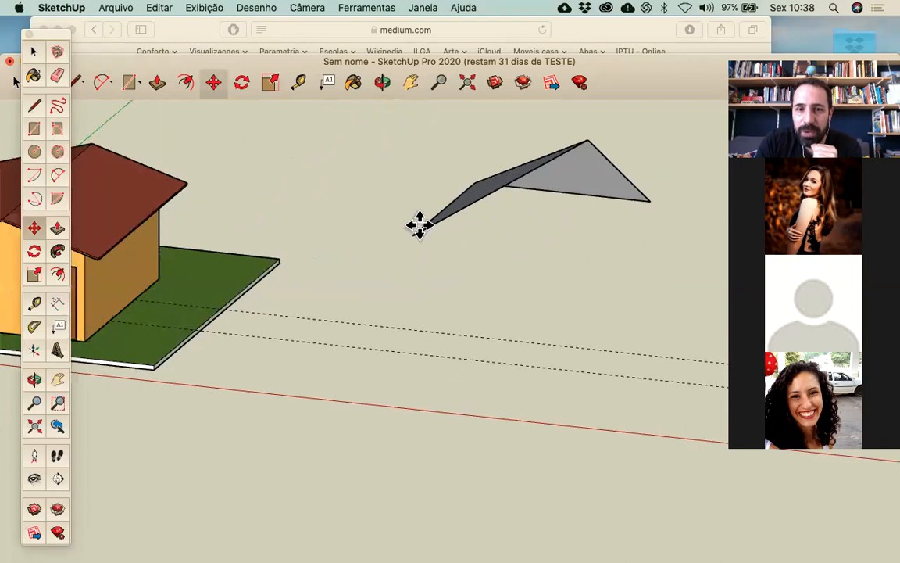
scroll(420, 225, "up", 3)
left_click_drag(421, 222, 415, 161)
middle_click_drag(414, 161, 136, 252)
middle_click_drag(194, 228, 462, 317)
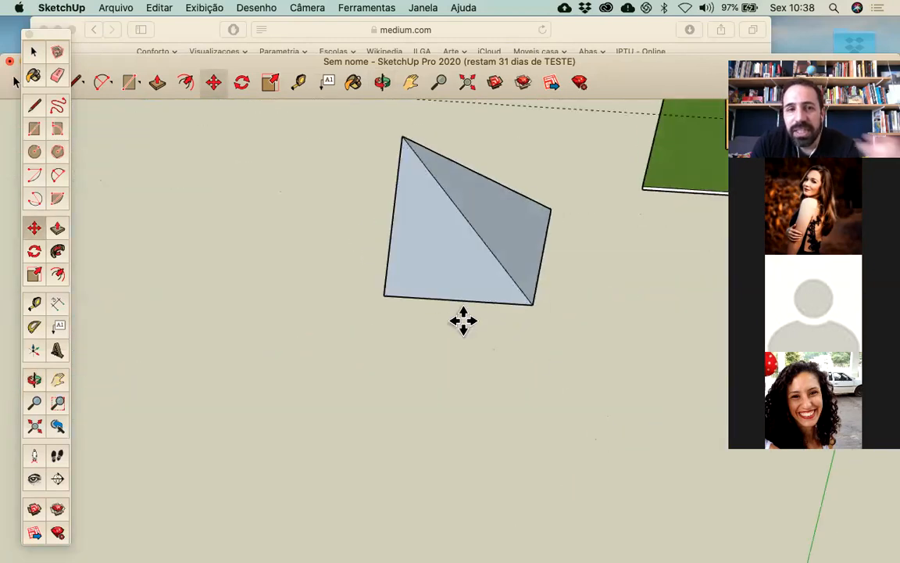
middle_click_drag(193, 247, 597, 261)
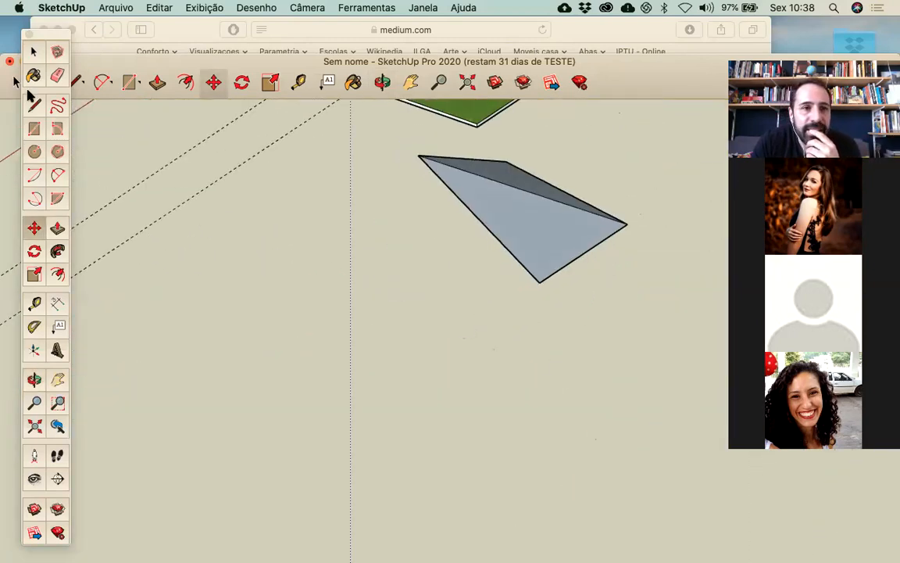
Step: Draw connected lines upward from one edge of the folded face to form an upright face along it
left_click(34, 104)
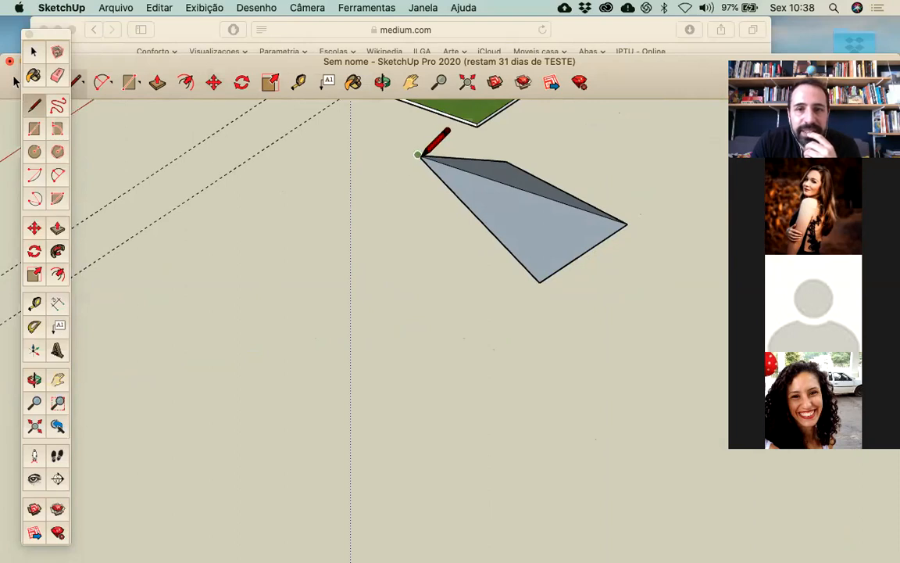
scroll(420, 154, "down", 3)
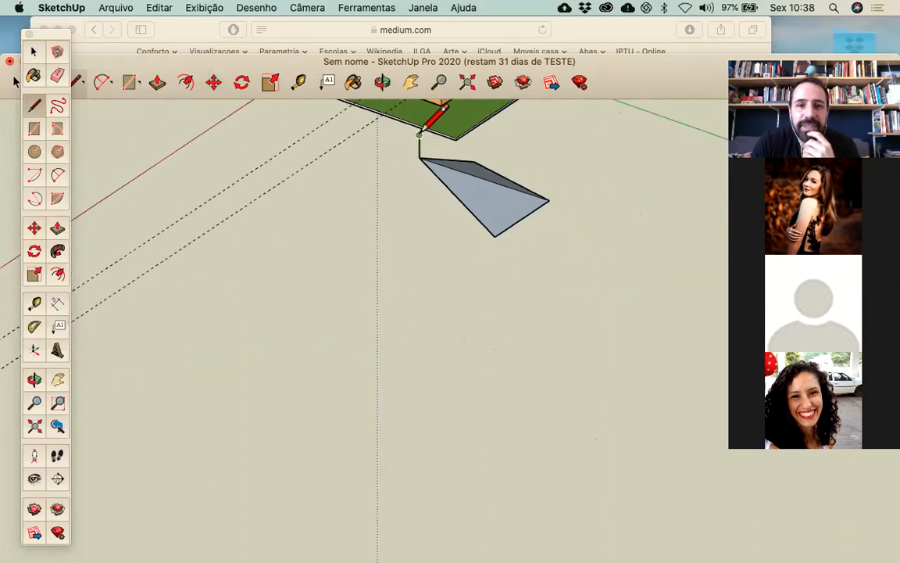
mouse_move(510, 222)
middle_mouse_down()
mouse_move(435, 237)
mouse_move(250, 175)
middle_mouse_up()
middle_click_drag(407, 169, 156, 149)
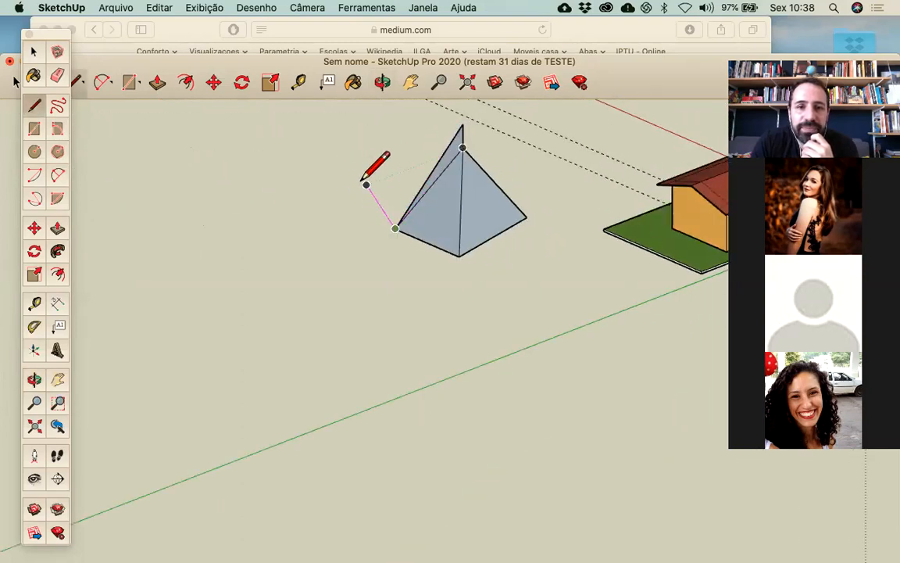
mouse_move(362, 153)
middle_mouse_down()
mouse_move(527, 169)
mouse_move(391, 177)
mouse_move(607, 233)
mouse_move(394, 237)
middle_mouse_up()
scroll(391, 243, "up", 3)
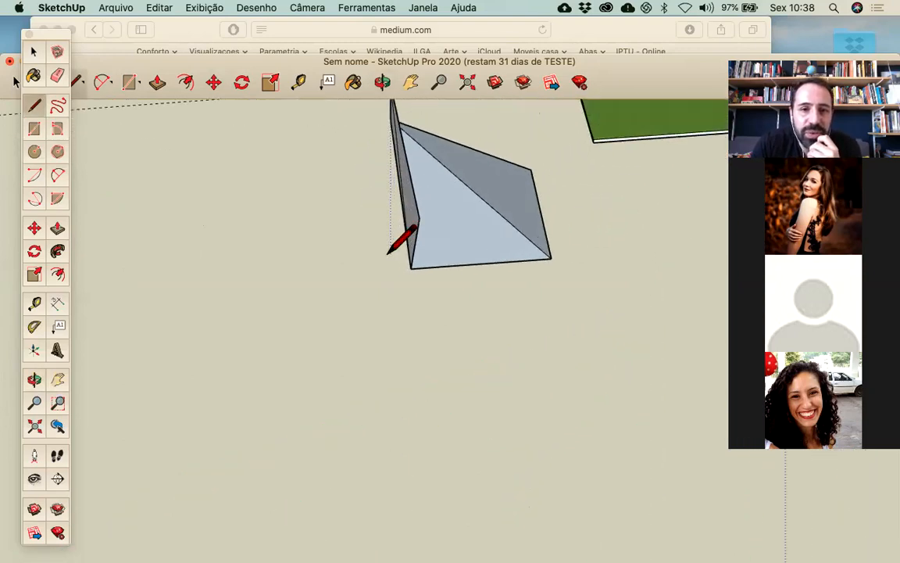
Step: Move the free edge of the upright face outward so that the face leans away from the folded surface
left_click(35, 228)
middle_click_drag(426, 215, 406, 218)
left_click_drag(367, 211, 309, 213)
key("o")
left_click_drag(480, 201, 506, 211)
key("m")
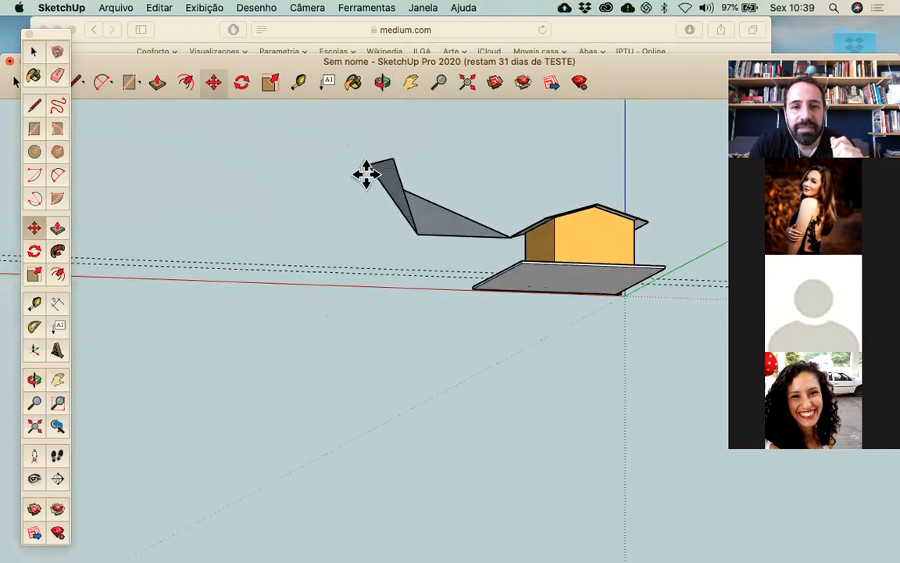
key("o")
left_click_drag(460, 205, 231, 263)
key("m")
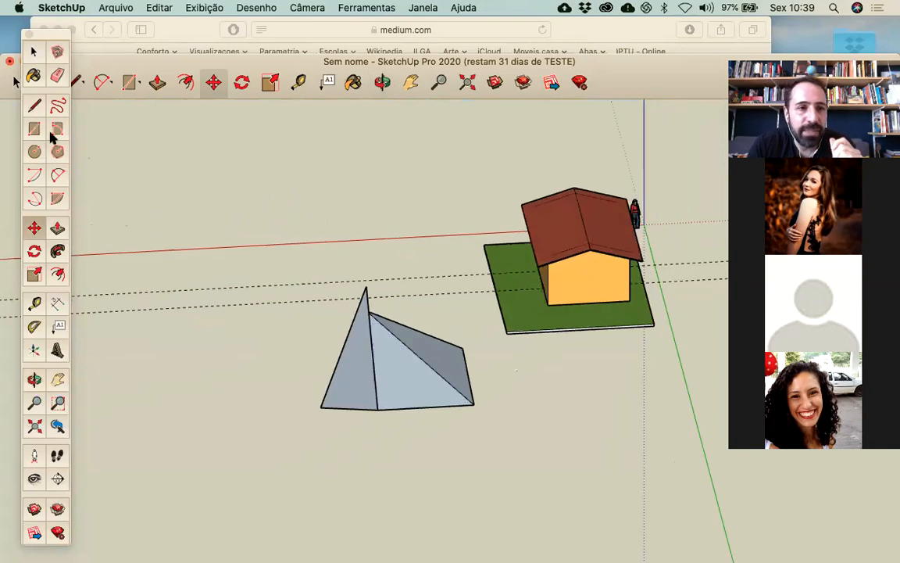
Step: Select the outer edge of the leaning face and move it farther away to stretch the folded surface
middle_click_drag(238, 283, 522, 306)
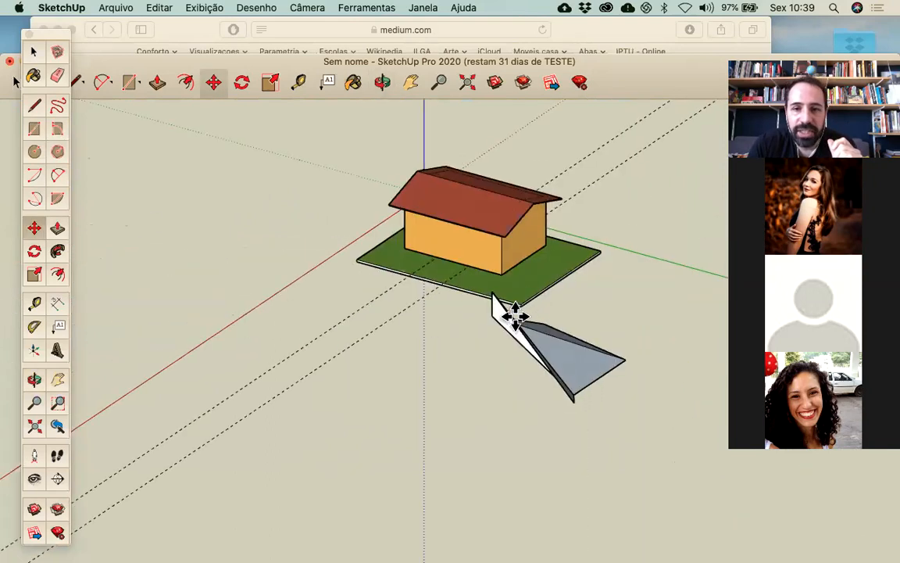
scroll(508, 316, "up", 3)
scroll(513, 343, "up", 3)
middle_click_drag(512, 340, 213, 301)
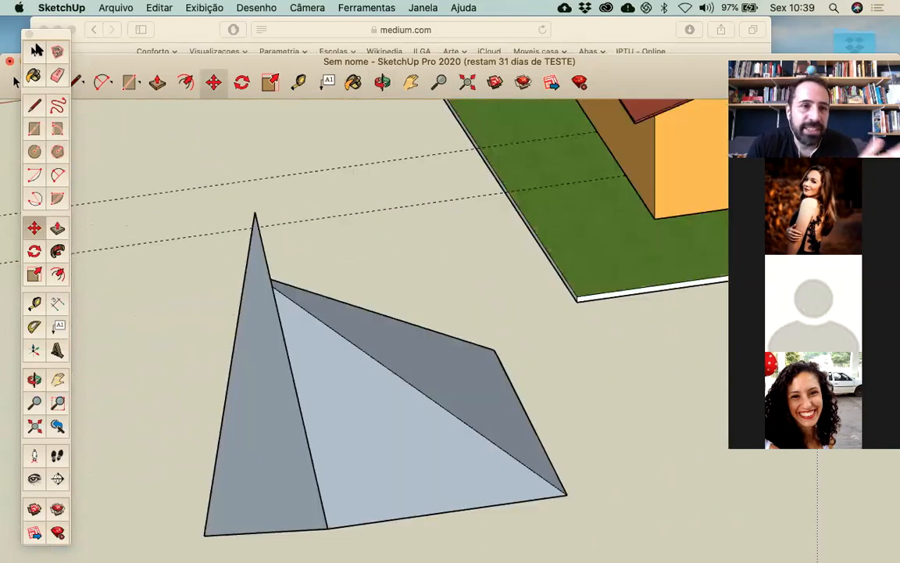
left_click(35, 52)
left_click(230, 364)
middle_click_drag(386, 354, 134, 287)
left_click(36, 228)
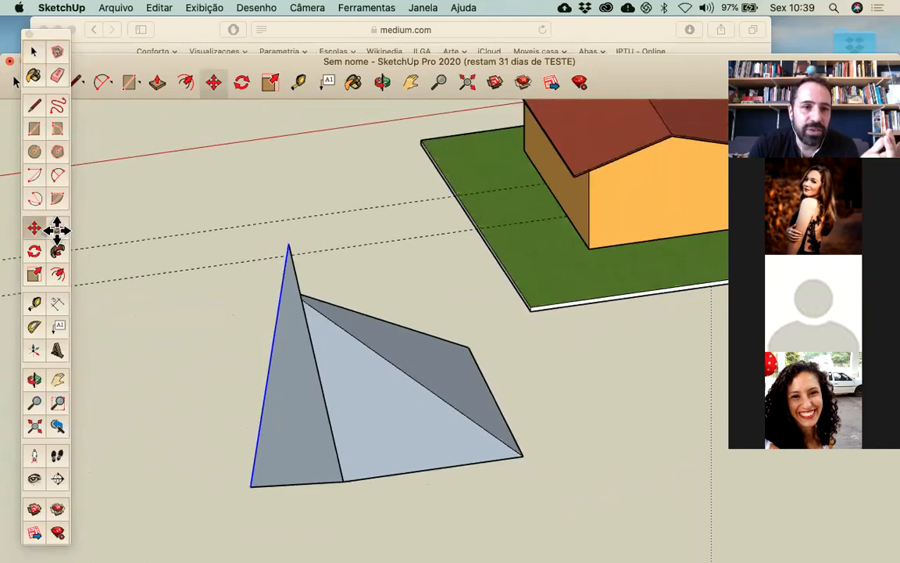
left_click_drag(269, 376, 265, 307)
key("o")
left_click_drag(297, 358, 391, 348)
key("m")
key("o")
left_click_drag(608, 233, 508, 275)
key("m")
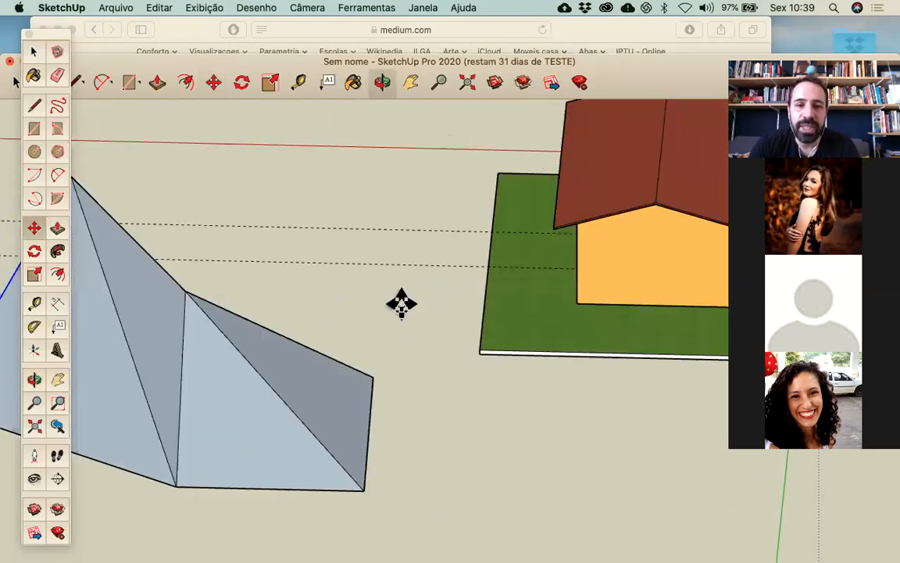
middle_click_drag(433, 324, 515, 384)
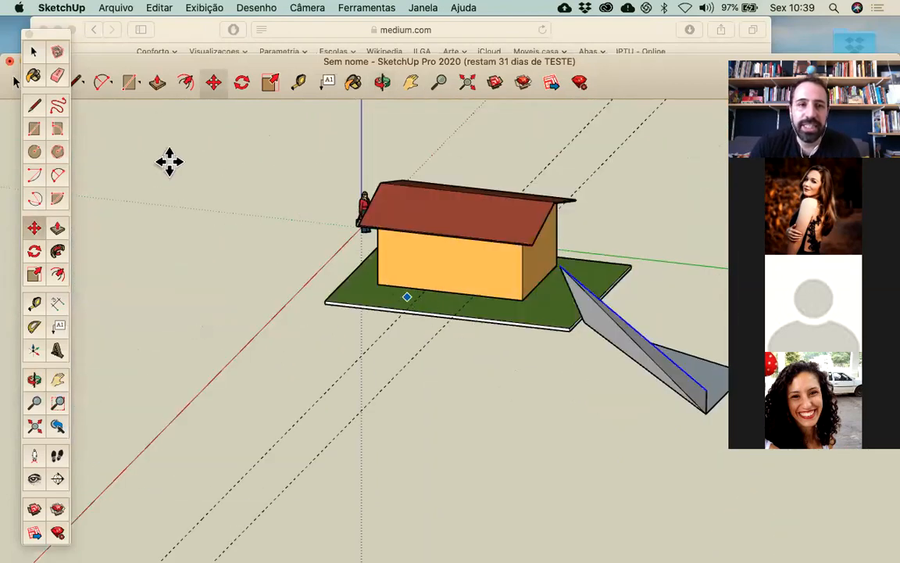
left_click(31, 52)
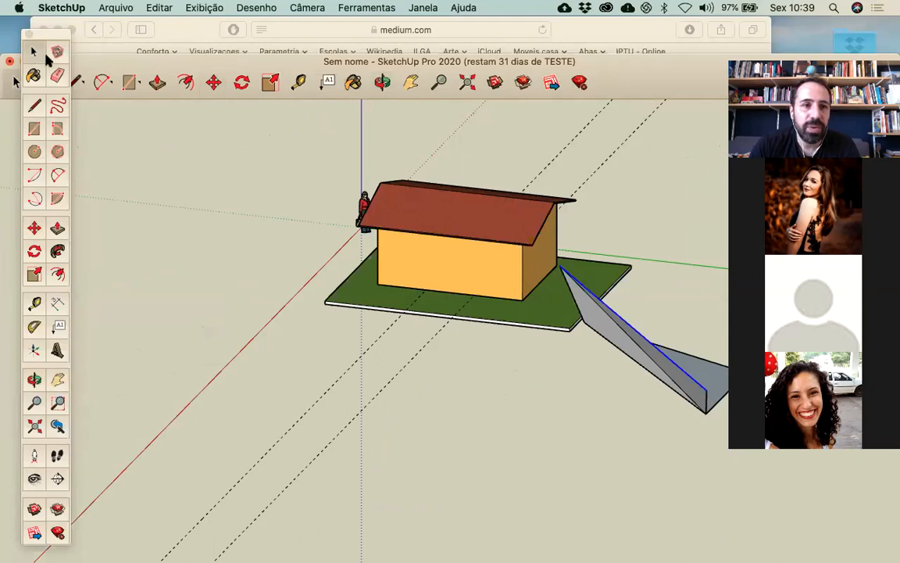
Step: Copy the scale figure standing at the origin to a spot beside the folded surface
left_click(367, 209)
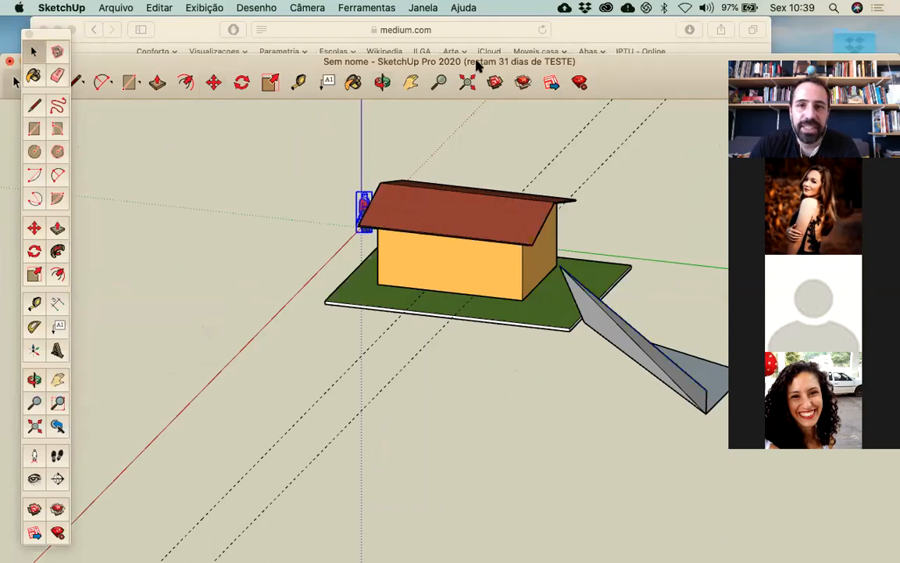
left_click(35, 227)
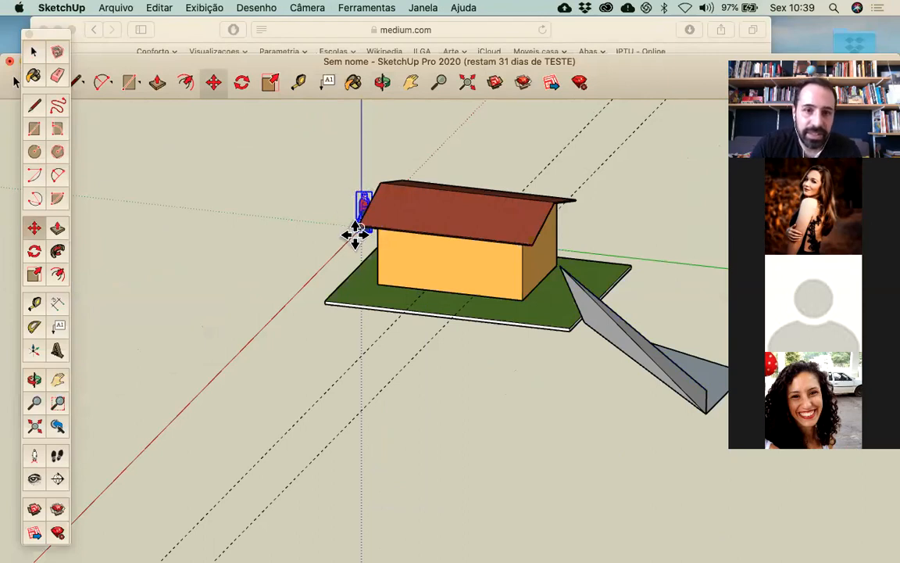
left_click_drag(356, 233, 612, 391)
middle_click_drag(613, 392, 703, 307)
scroll(703, 307, "up", 5)
mouse_move(565, 370)
middle_mouse_down()
mouse_move(612, 370)
mouse_move(535, 402)
mouse_move(390, 418)
mouse_move(474, 425)
mouse_move(592, 408)
mouse_move(531, 435)
mouse_move(489, 430)
middle_mouse_up()
mouse_move(185, 287)
middle_mouse_down()
mouse_move(446, 261)
mouse_move(399, 280)
middle_mouse_up()
scroll(399, 280, "down", 5)
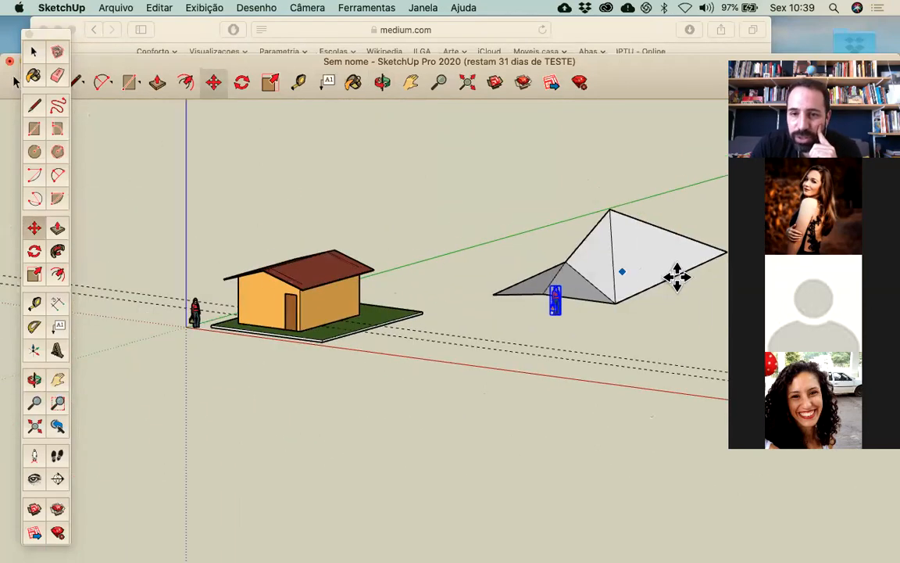
scroll(677, 276, "up", 4)
middle_click_drag(554, 338, 360, 356)
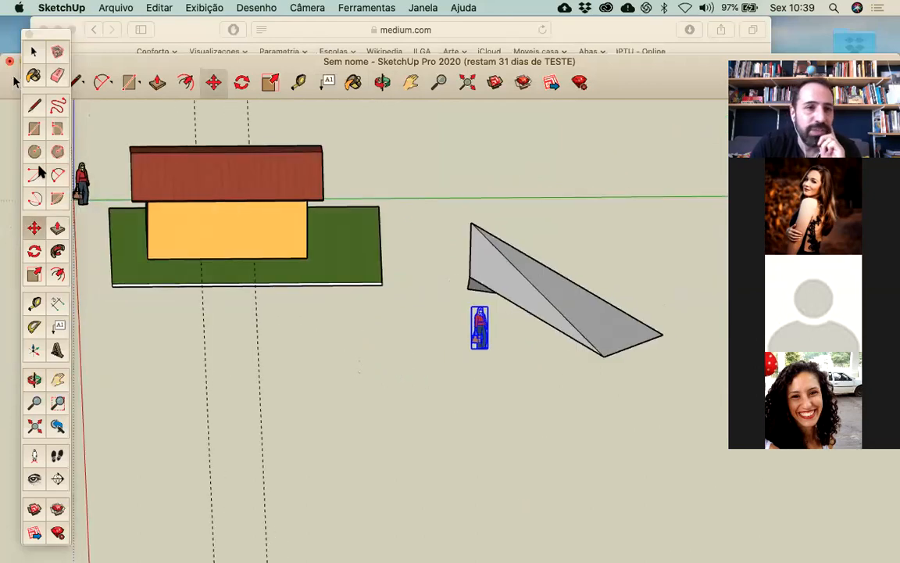
Step: Draw two connected lines from the folded surface's low corner out to a free point and back to its opposite corner, forming a triangular face
left_click(31, 108)
left_click(467, 288)
mouse_move(419, 355)
middle_mouse_down()
mouse_move(492, 370)
mouse_move(567, 315)
middle_mouse_up()
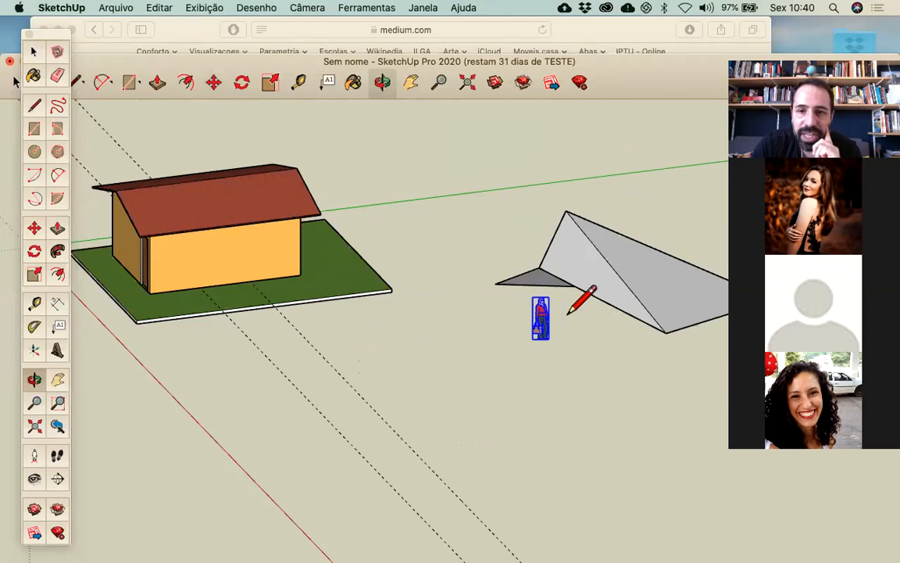
scroll(551, 317, "down", 4)
mouse_move(689, 314)
middle_mouse_down()
mouse_move(352, 383)
mouse_move(412, 398)
mouse_move(534, 381)
middle_mouse_up()
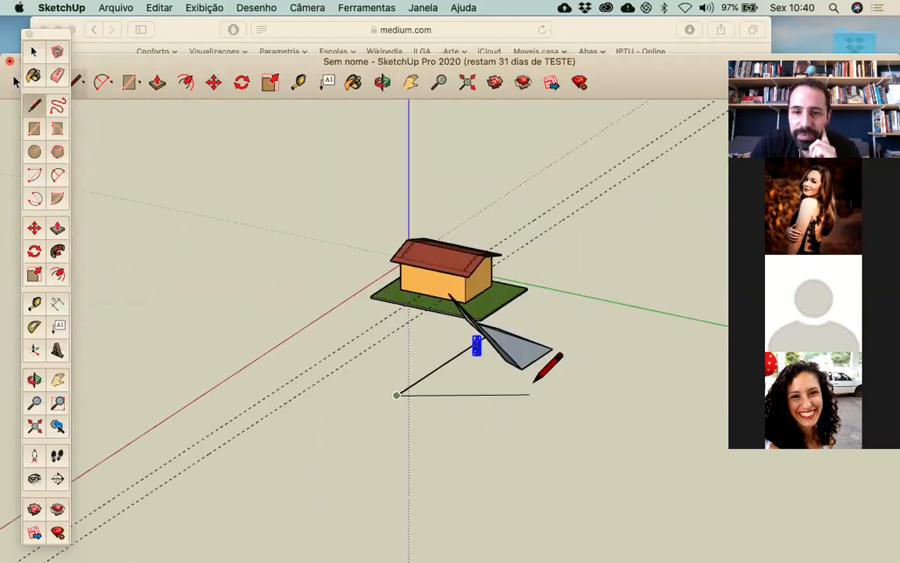
left_click(521, 368)
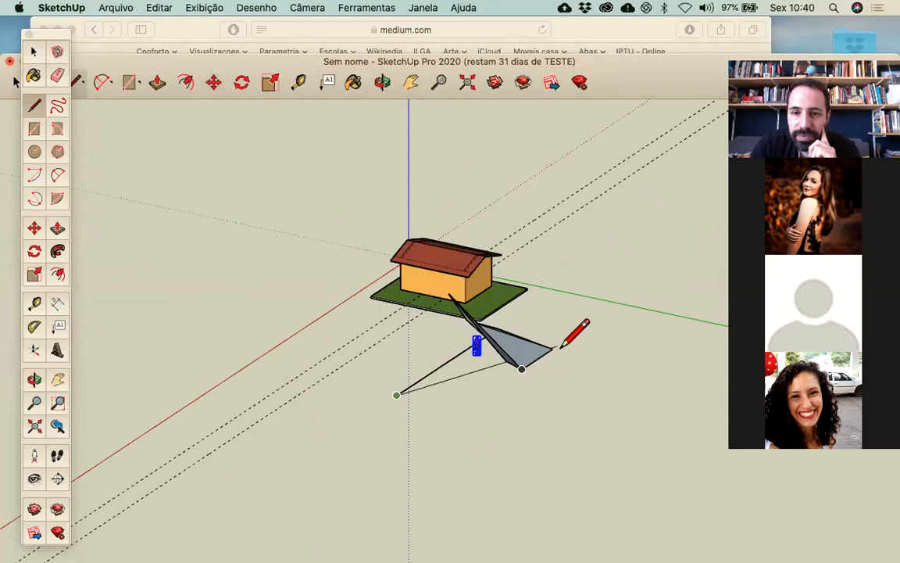
middle_click_drag(502, 392, 631, 318)
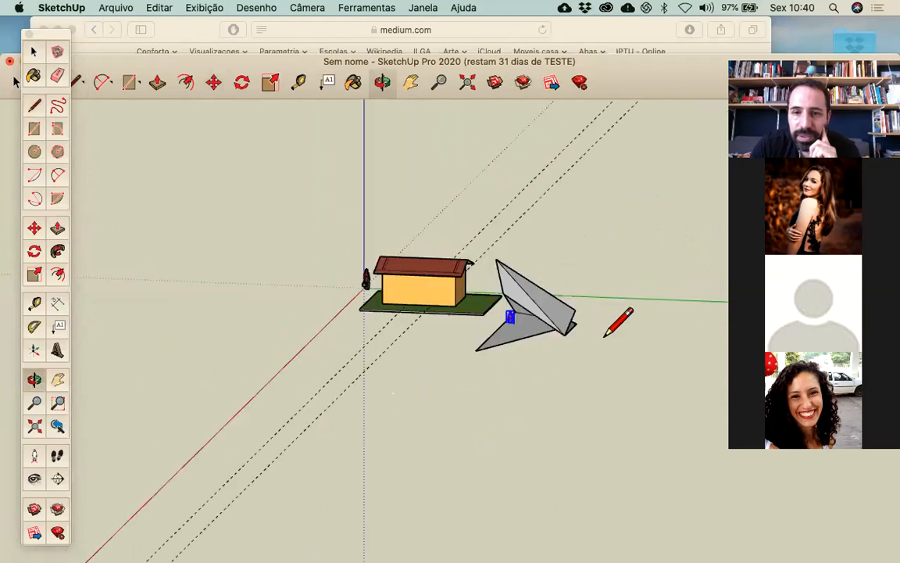
scroll(567, 349, "up", 5)
Step: Draw more connected lines from the new triangle's tip to the surface's outer corner and free points, closing additional triangular faces
left_click(440, 311)
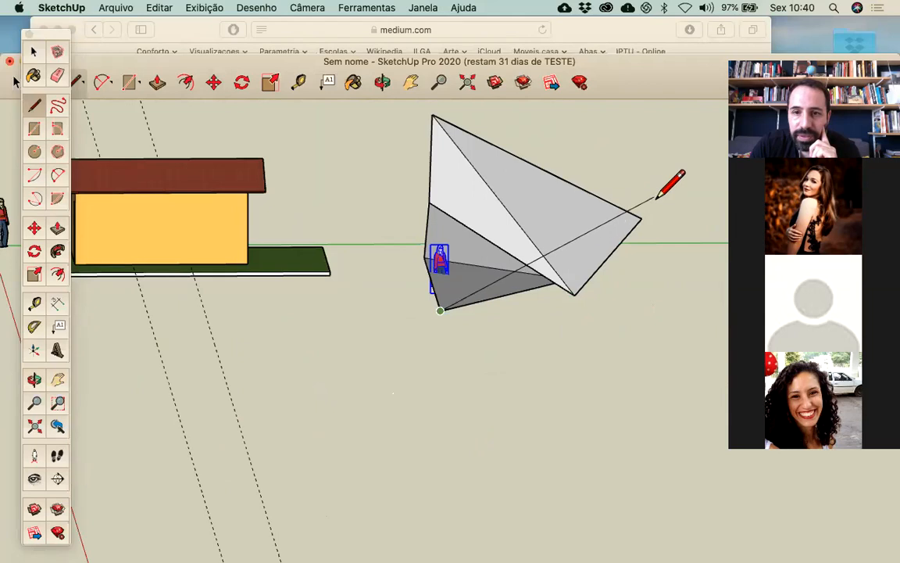
left_click(641, 218)
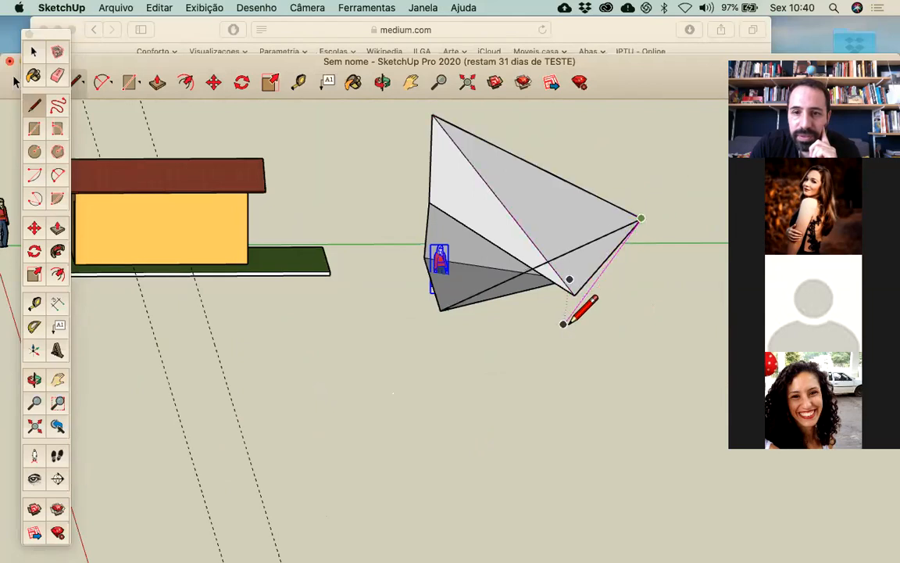
left_click(563, 323)
left_click(441, 310)
middle_click_drag(552, 267, 188, 344)
left_click(164, 339)
mouse_move(305, 295)
middle_mouse_down()
mouse_move(408, 292)
mouse_move(472, 331)
mouse_move(412, 372)
mouse_move(293, 391)
mouse_move(288, 358)
mouse_move(476, 288)
mouse_move(468, 342)
mouse_move(488, 262)
middle_mouse_up()
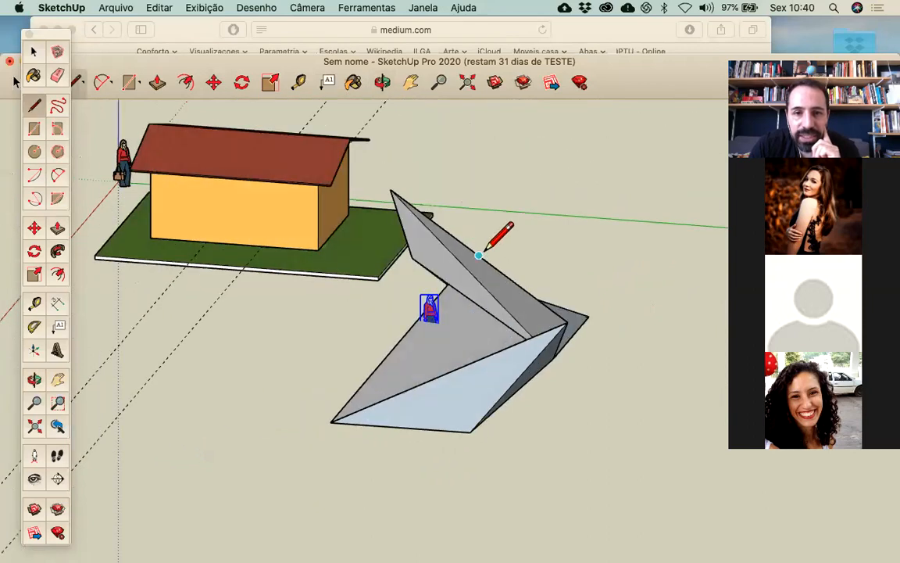
Step: Push/Pull the small side triangle, the tall central face and the two low front faces to turn them into faceted volumes
middle_click_drag(492, 297, 235, 205)
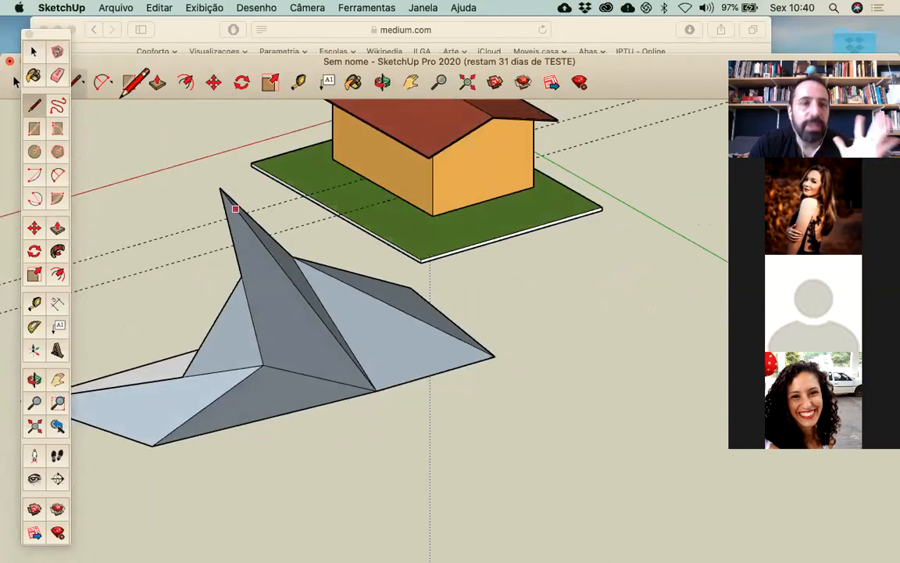
left_click(58, 227)
left_click_drag(233, 365, 184, 335)
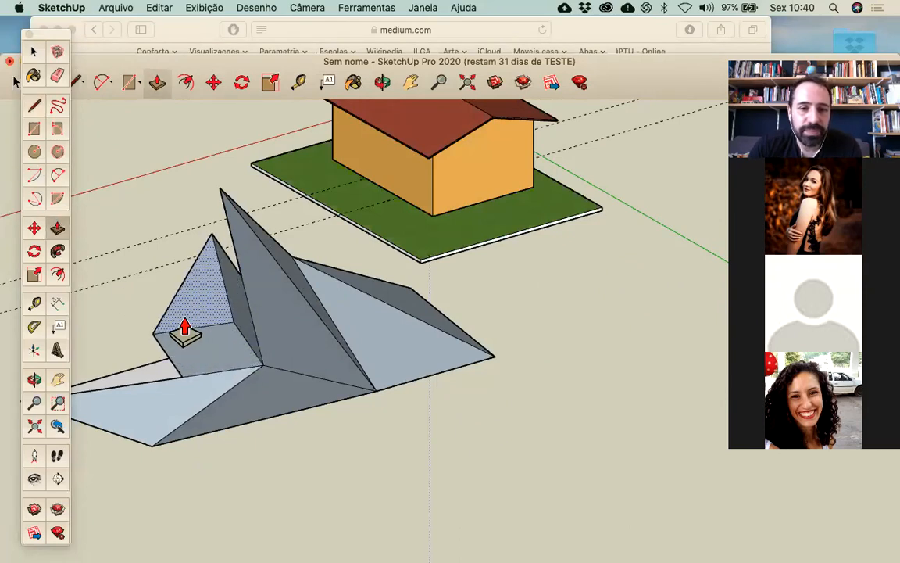
left_click_drag(312, 369, 324, 336)
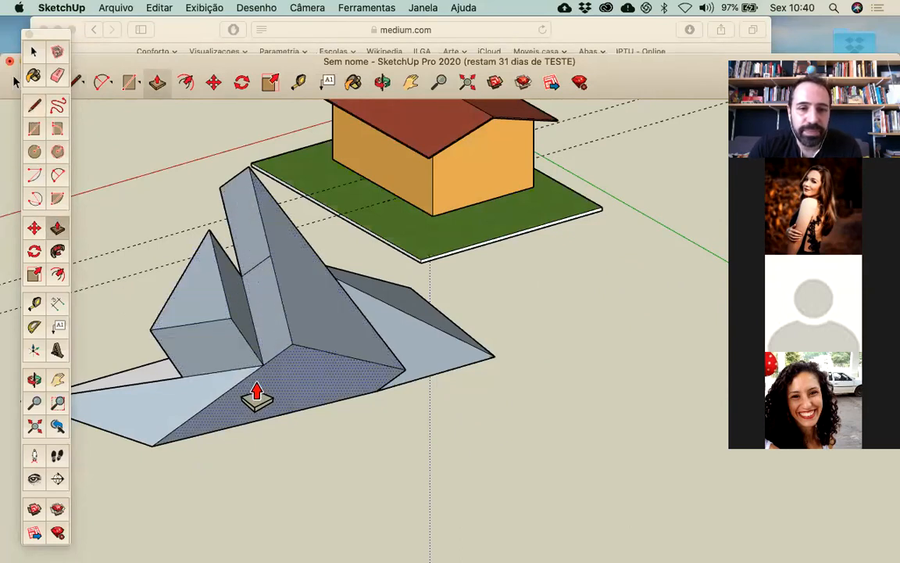
left_click_drag(256, 400, 293, 443)
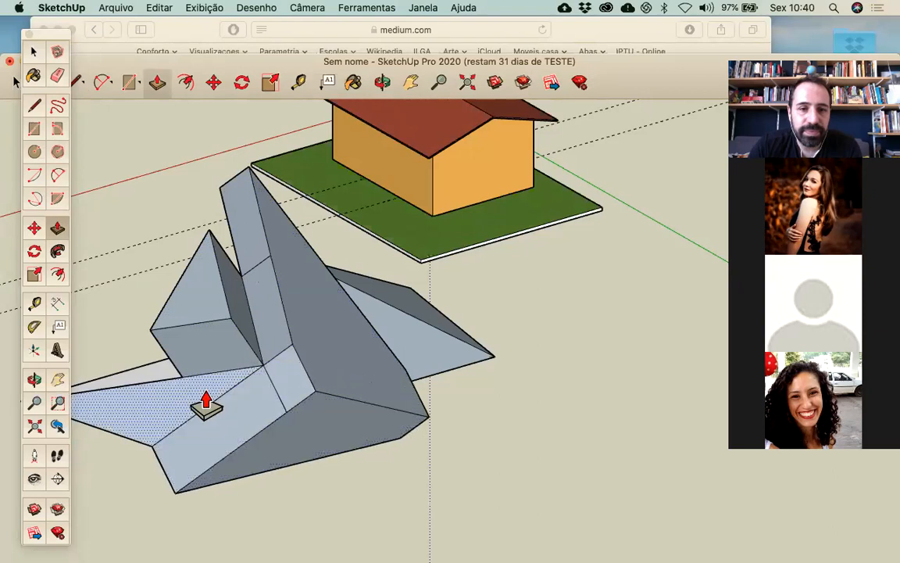
left_click_drag(191, 430, 177, 438)
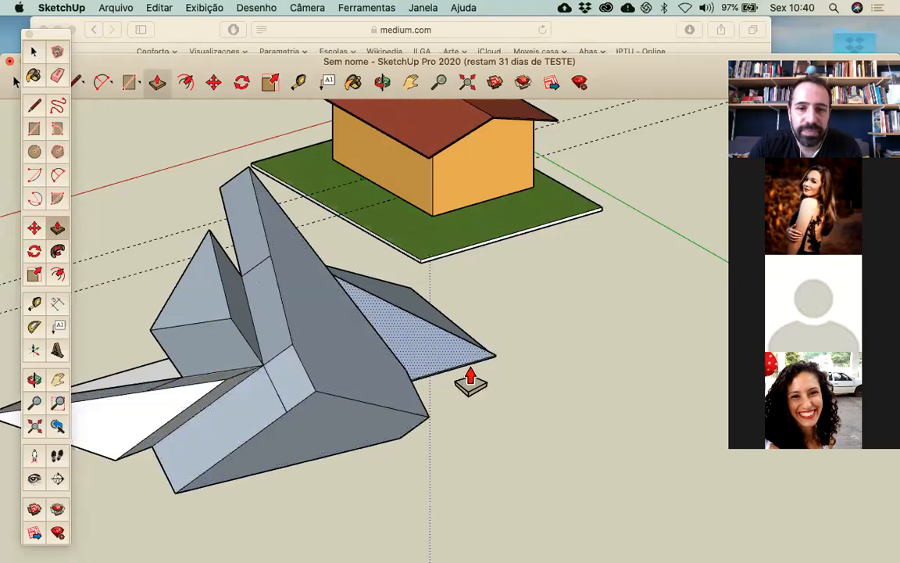
Step: Push/Pull the two adjoining triangular faces on the far side of the form outward into thick volumes
left_click_drag(465, 402, 504, 343)
middle_click_drag(403, 362, 315, 394)
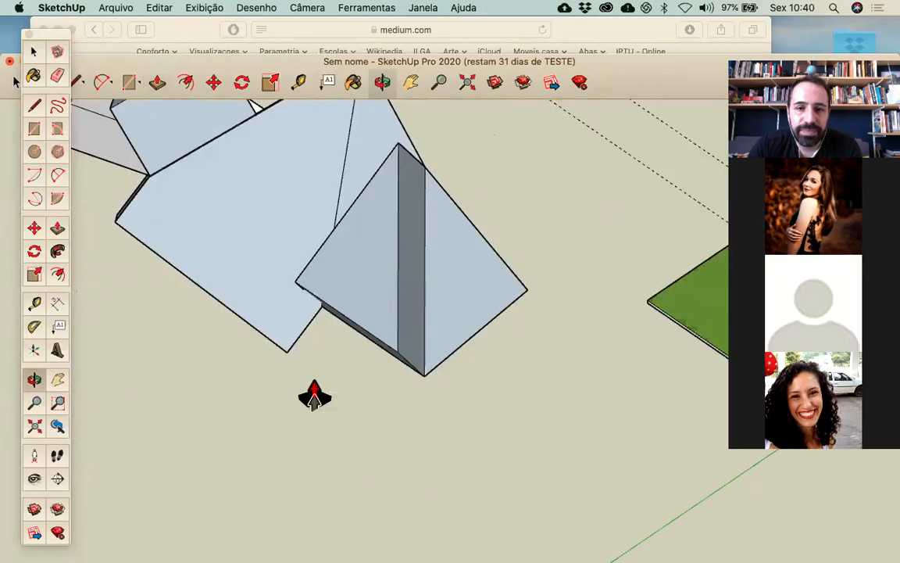
left_click_drag(485, 331, 509, 307)
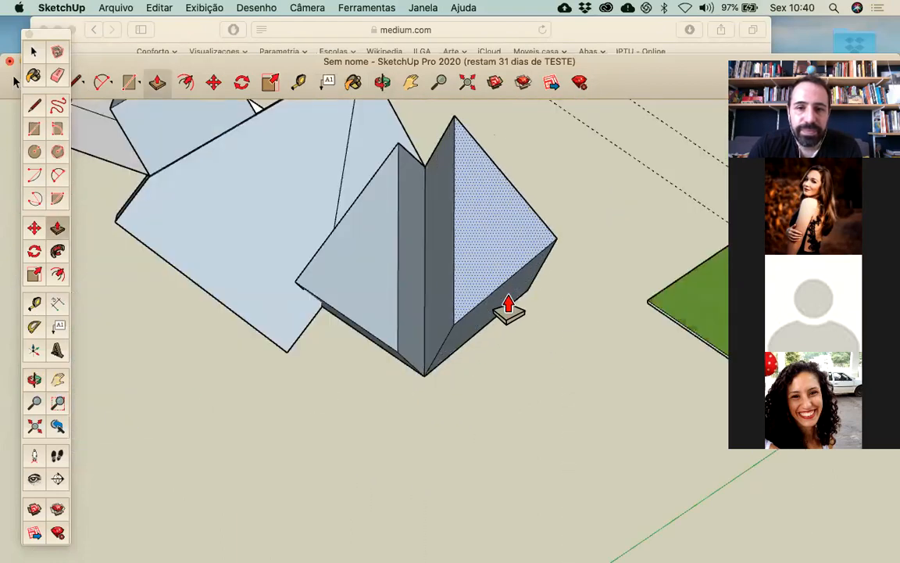
middle_click_drag(336, 322, 594, 313)
middle_click_drag(350, 369, 454, 328)
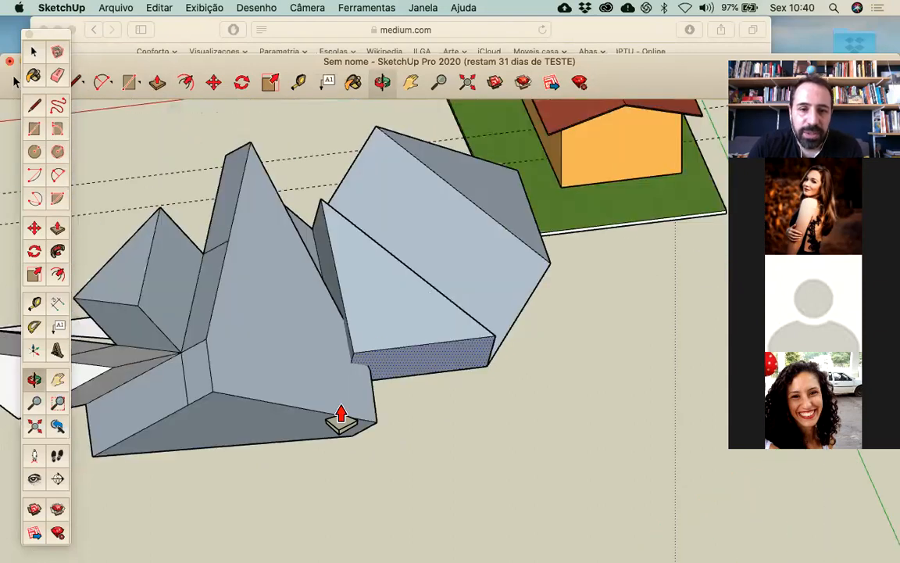
Step: Trace a line along the small notch where the tall volume meets the neighbouring triangular volume
scroll(341, 414, "up", 5)
scroll(379, 375, "up", 3)
left_click(33, 105)
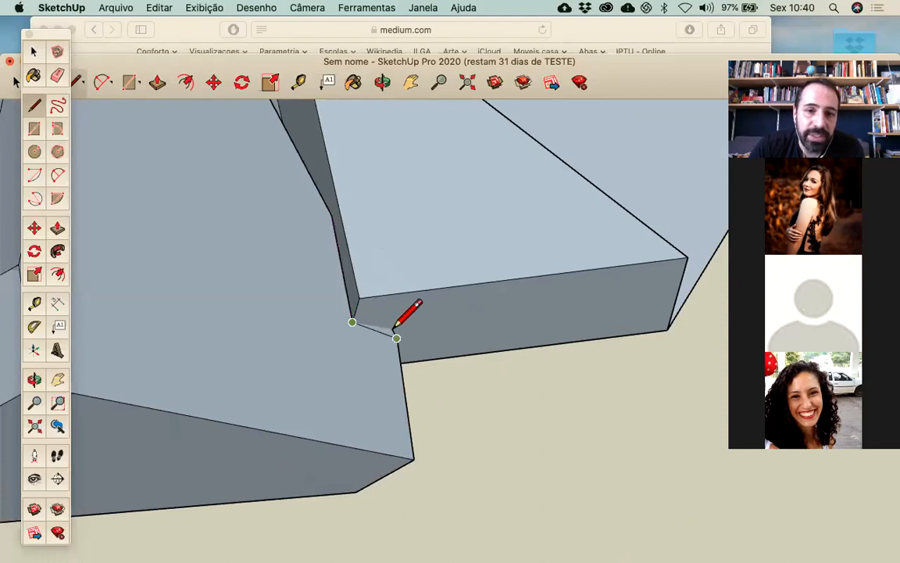
scroll(406, 313, "down", 6)
mouse_move(462, 302)
middle_mouse_down()
mouse_move(395, 328)
mouse_move(414, 169)
mouse_move(482, 150)
mouse_move(522, 176)
mouse_move(524, 251)
mouse_move(509, 301)
mouse_move(363, 315)
mouse_move(259, 283)
mouse_move(237, 297)
mouse_move(300, 404)
middle_mouse_up()
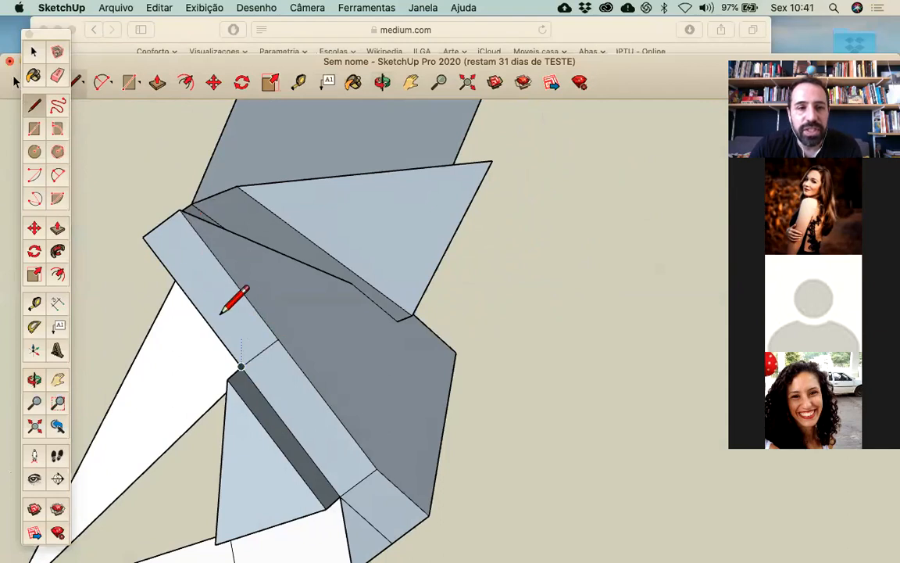
Step: Push the upper section of the tall volume's narrow side strip inward so it steps back from the lower section
key("p")
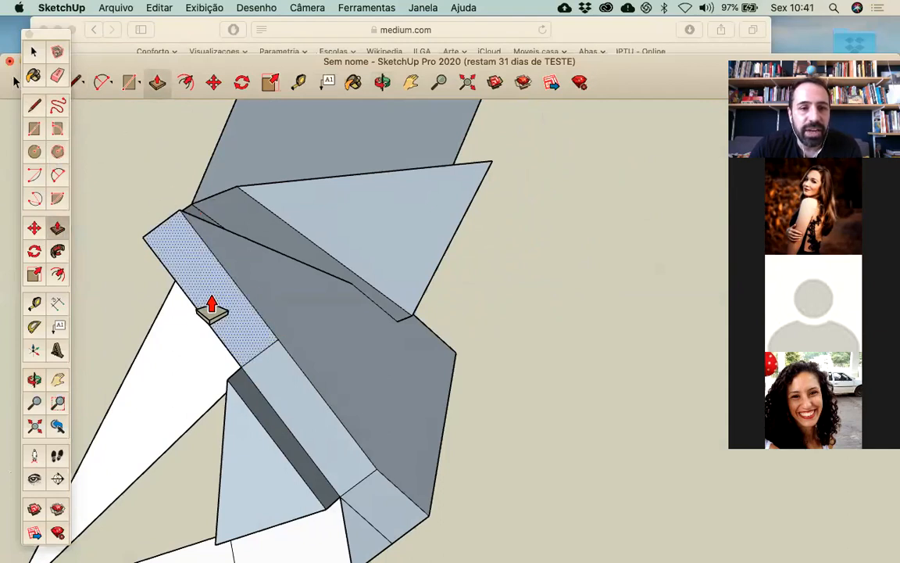
left_click(209, 305)
middle_click_drag(263, 329, 151, 148)
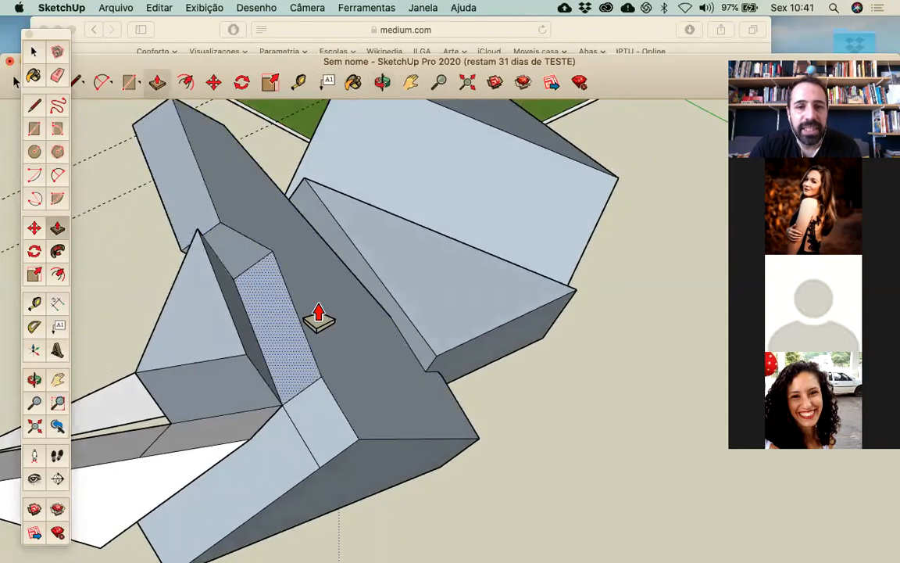
Step: Draw a closed four-sided outline on the tall volume's large sloping face
left_click(33, 106)
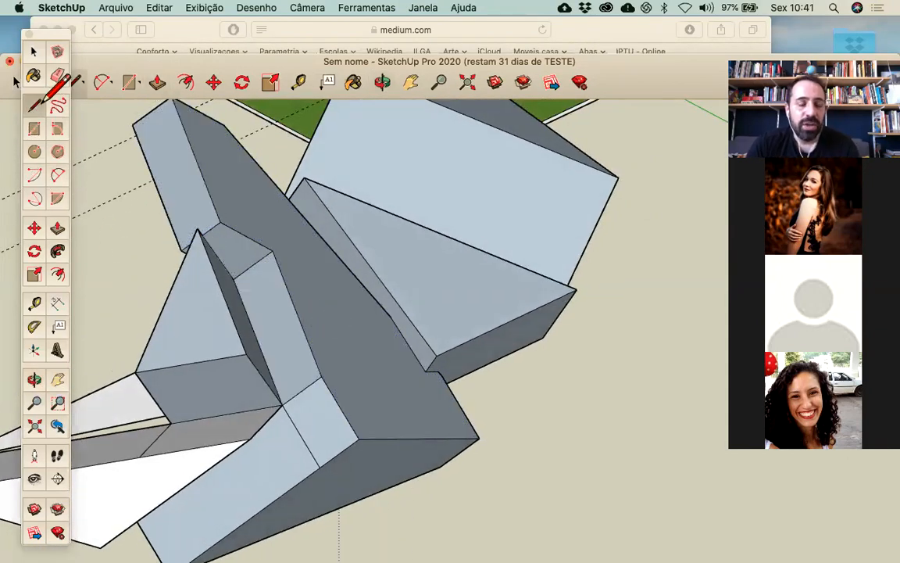
mouse_move(312, 260)
middle_mouse_down()
mouse_move(312, 275)
mouse_move(194, 358)
mouse_move(318, 244)
middle_mouse_up()
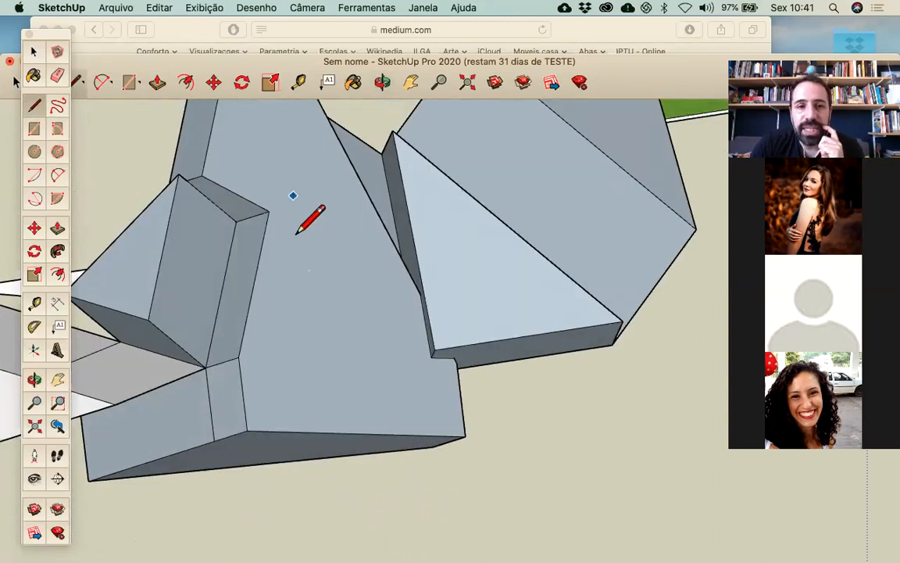
left_click(276, 314)
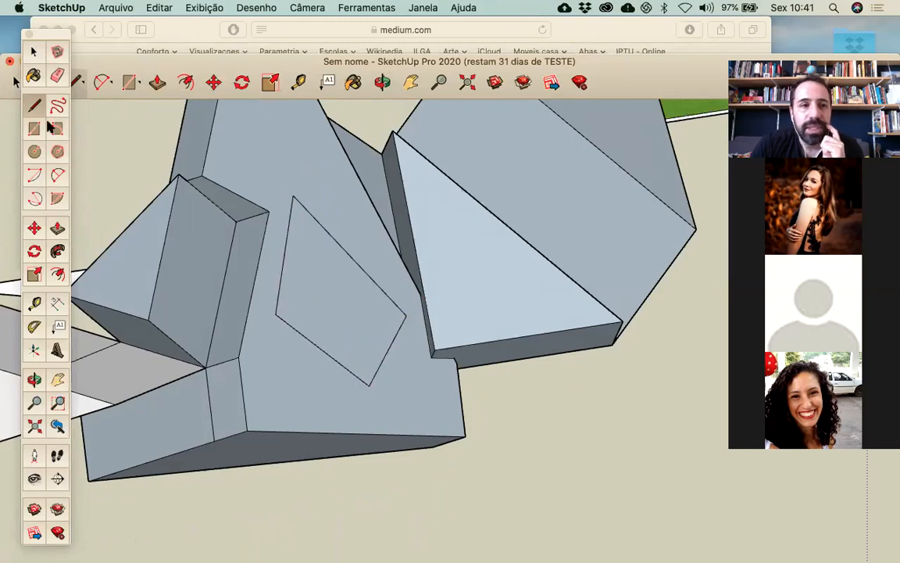
Step: Push the four-sided outline into the sloping face to form a recess
left_click(57, 227)
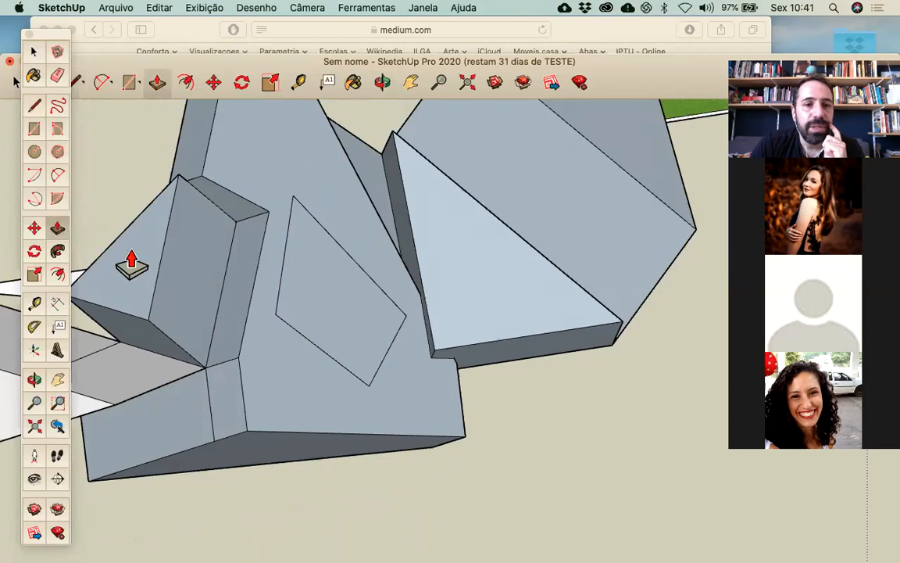
left_click(325, 326)
mouse_move(316, 320)
middle_mouse_down()
mouse_move(213, 147)
mouse_move(249, 65)
mouse_move(379, 269)
mouse_move(313, 320)
middle_mouse_up()
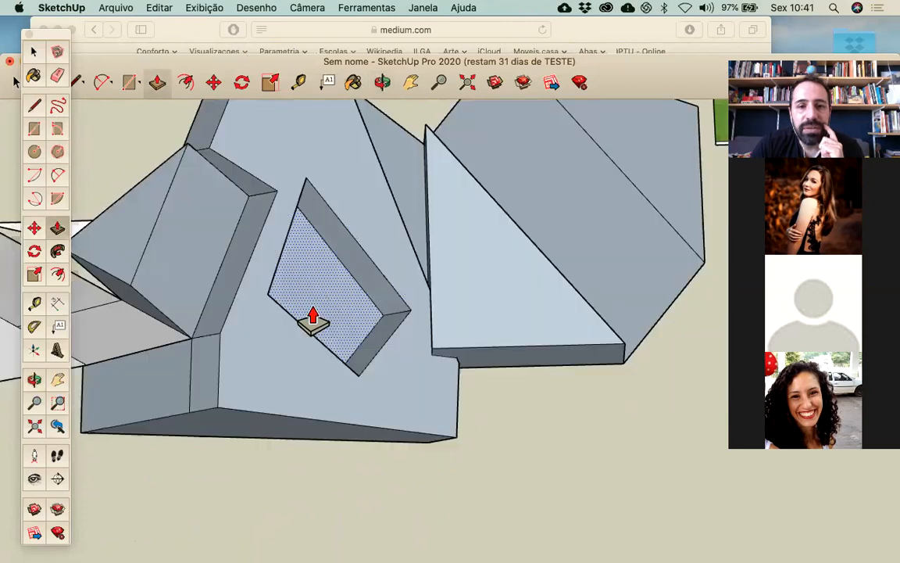
left_click(291, 316)
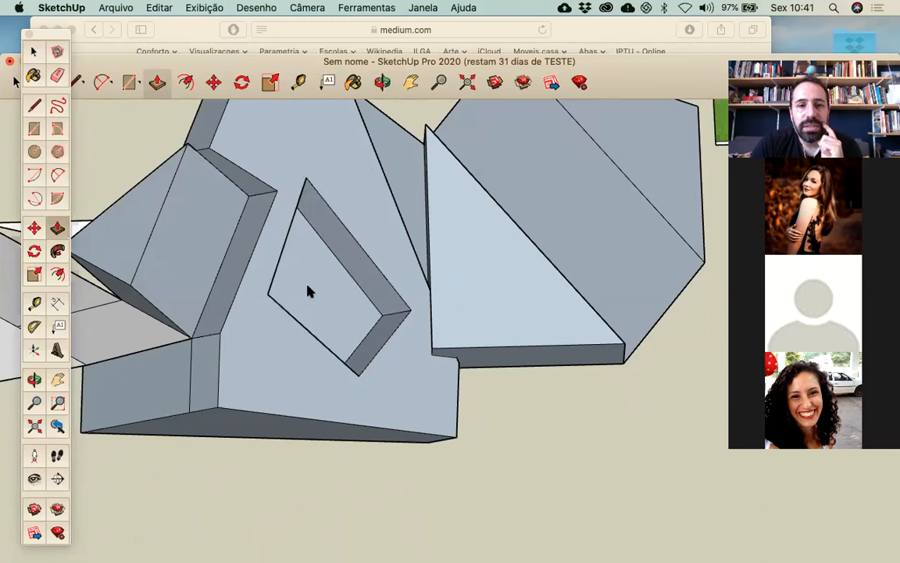
Step: Move the copied scale figure up to the lower edge of the faceted form
middle_click_drag(402, 285, 274, 215)
scroll(284, 296, "down", 5)
middle_click_drag(460, 254, 151, 317)
middle_click_drag(359, 294, 336, 304)
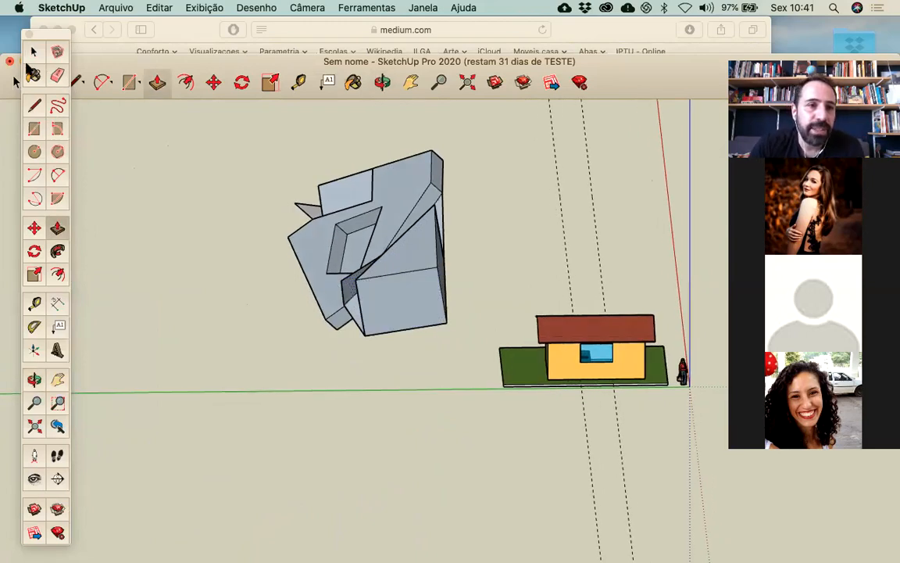
left_click(34, 52)
middle_click_drag(436, 250, 662, 289)
scroll(662, 295, "up", 5)
middle_click_drag(611, 318, 363, 382)
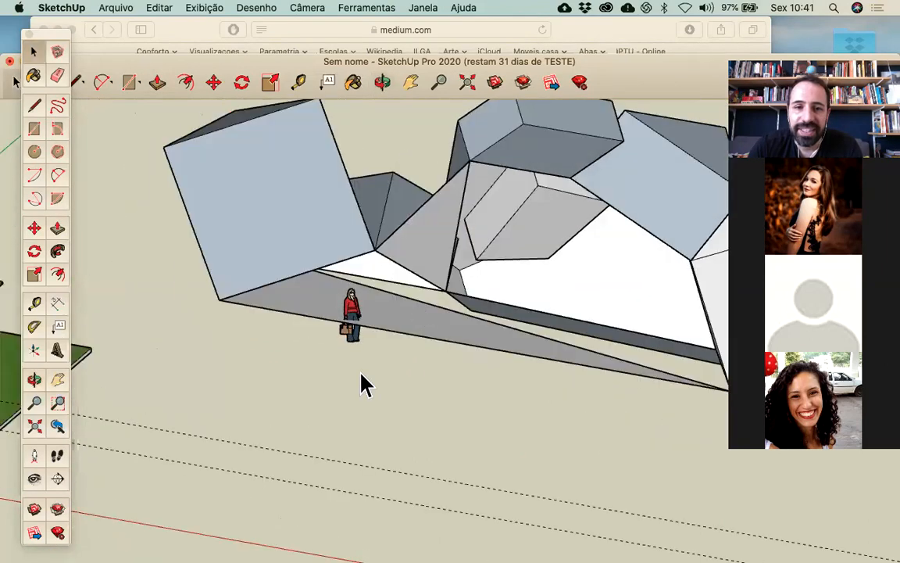
scroll(363, 344, "up", 6)
left_click(354, 307)
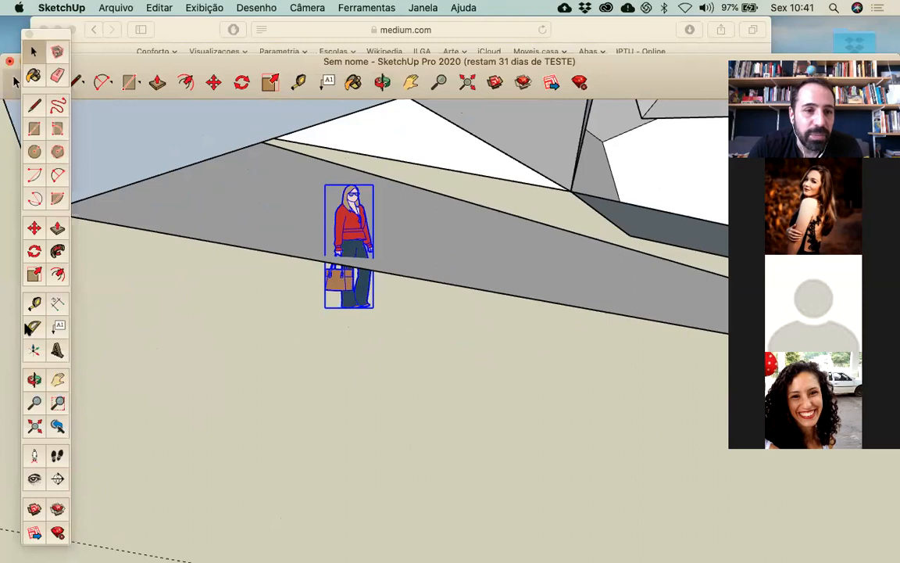
left_click(34, 228)
left_click_drag(363, 305, 363, 256)
Step: Examine the copied scale figure against the faceted form and the small house to compare their sizes
scroll(403, 257, "down", 3)
scroll(404, 257, "down", 3)
middle_click_drag(573, 300, 459, 258)
middle_click_drag(595, 295, 577, 328)
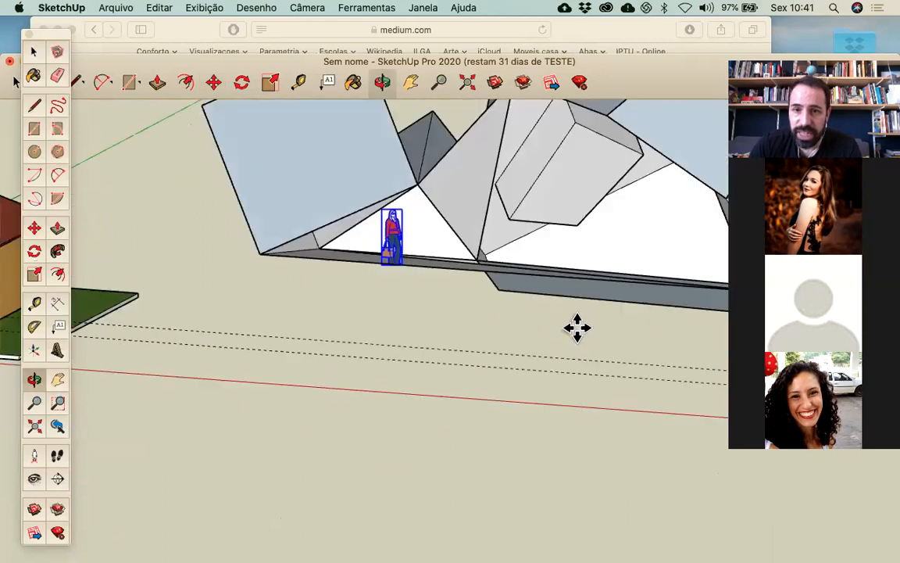
scroll(608, 237, "up", 5)
middle_click_drag(607, 237, 592, 255)
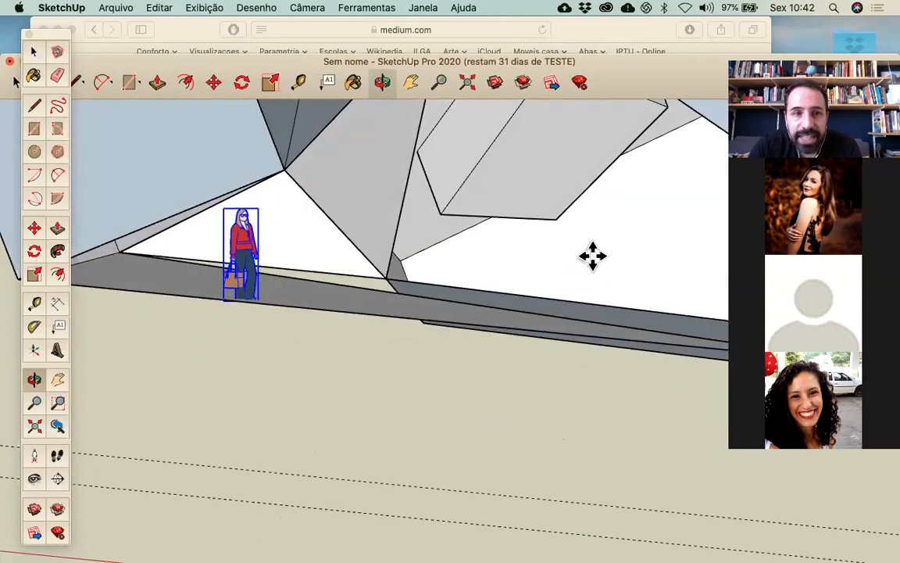
scroll(516, 321, "down", 5)
scroll(516, 341, "down", 5)
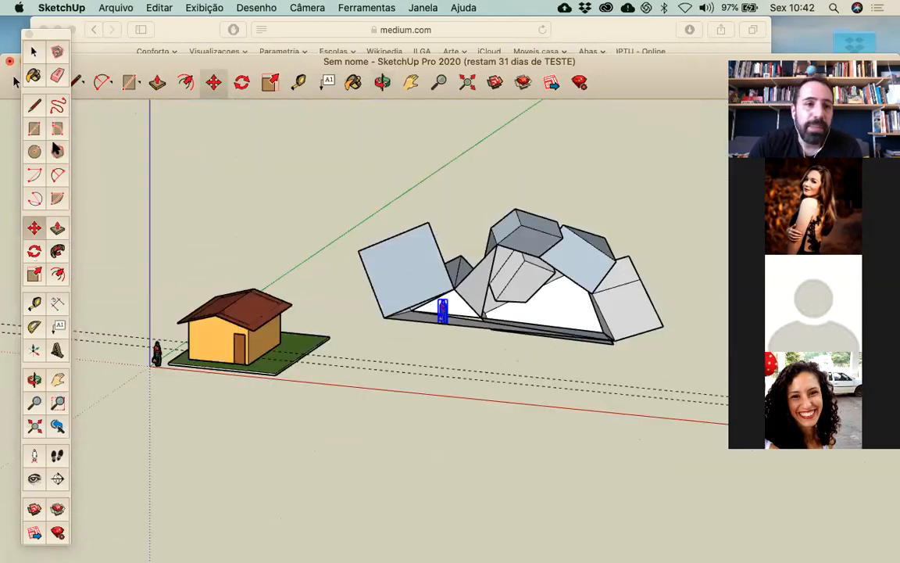
Step: Draw a circle on the ground in front of the faceted form and extrude it upward into a cylinder
left_click(35, 153)
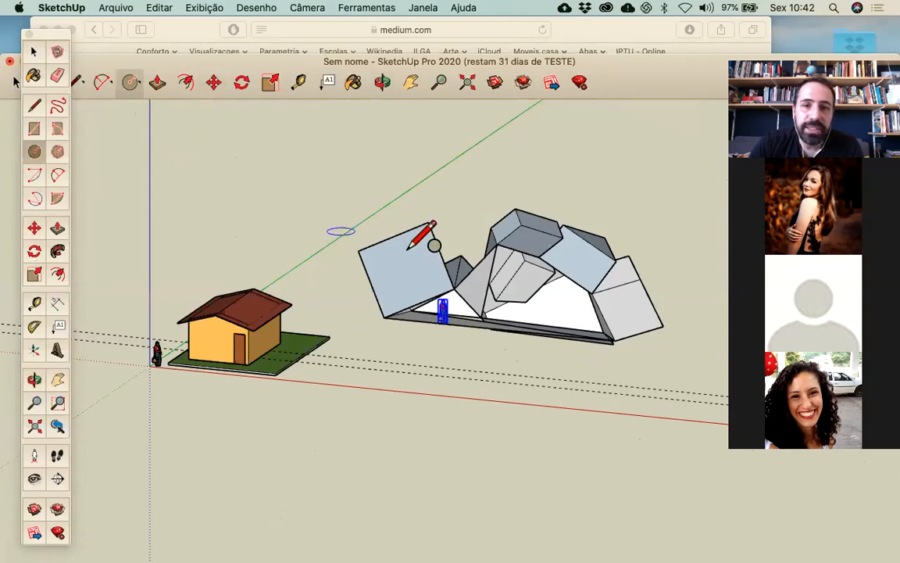
left_click(516, 383)
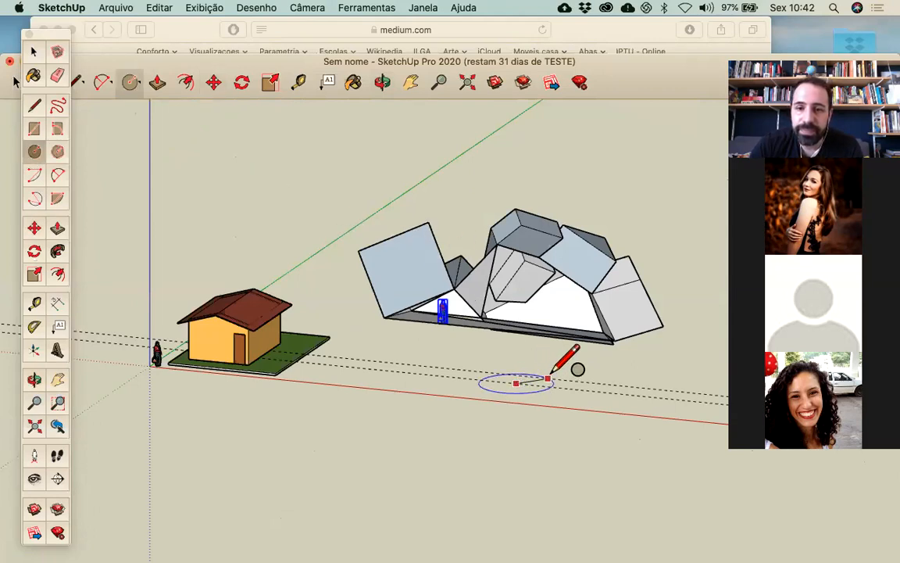
left_click(568, 383)
left_click(57, 227)
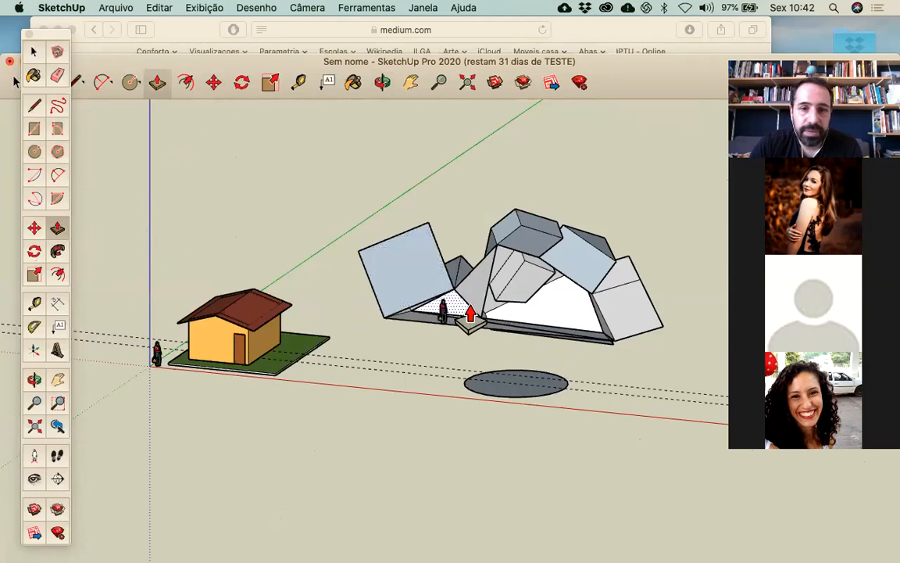
left_click(512, 388)
left_click(524, 302)
Step: Rotate the cylinder's top face about its centre to twist the side surface
middle_click_drag(576, 289, 266, 371)
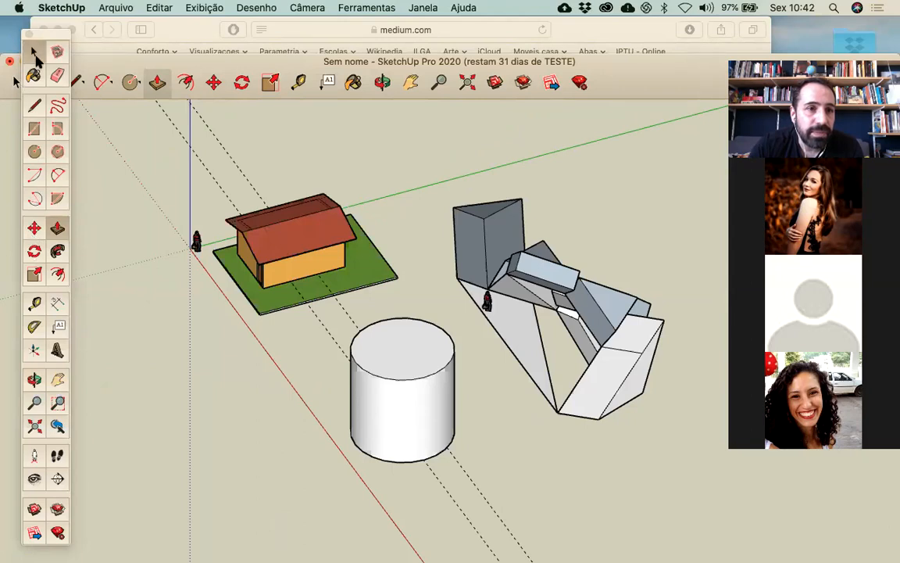
left_click(33, 52)
left_click(405, 367)
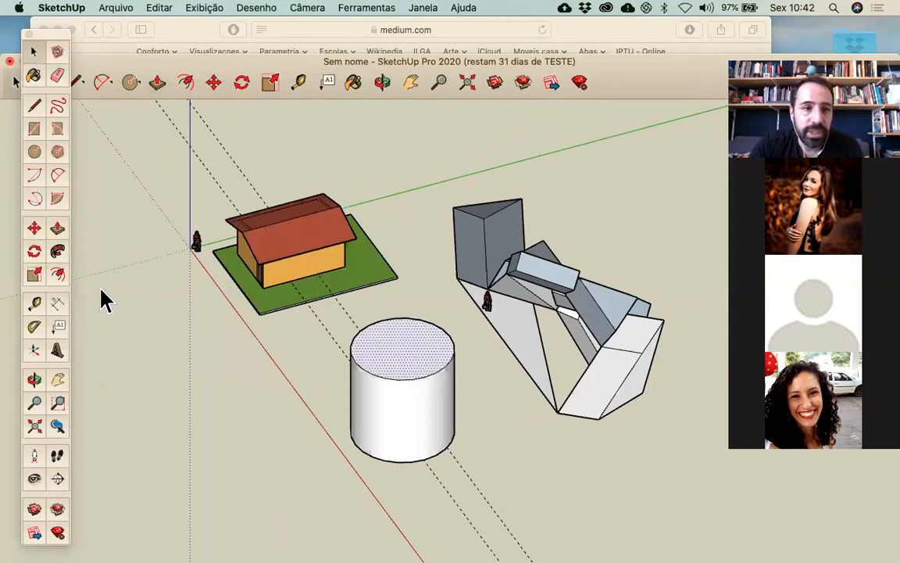
left_click(34, 251)
left_click(405, 344)
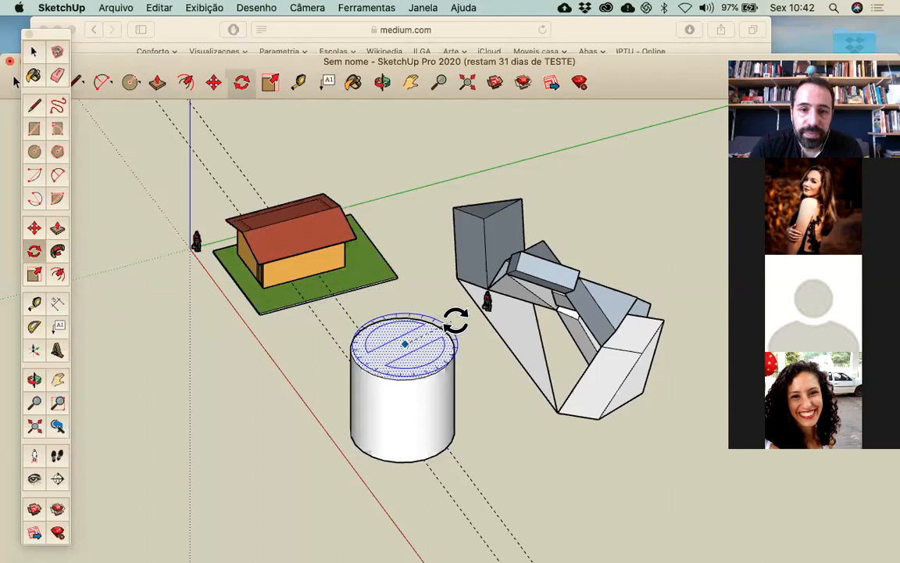
left_click(459, 328)
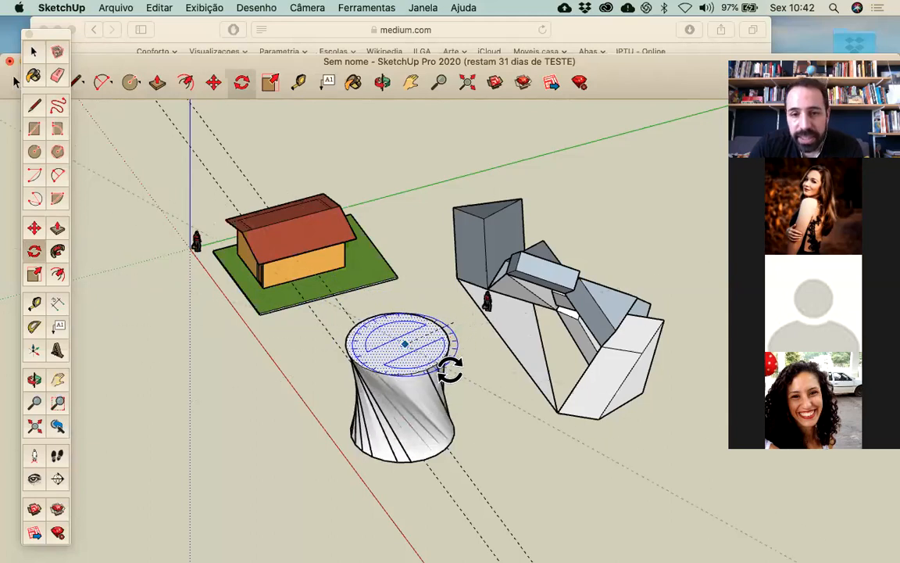
left_click(441, 378)
Step: Select the twisted side surface and turn on the display of hidden geometry (Geometria oculta)
middle_click_drag(440, 377, 416, 401)
scroll(415, 404, "up", 3)
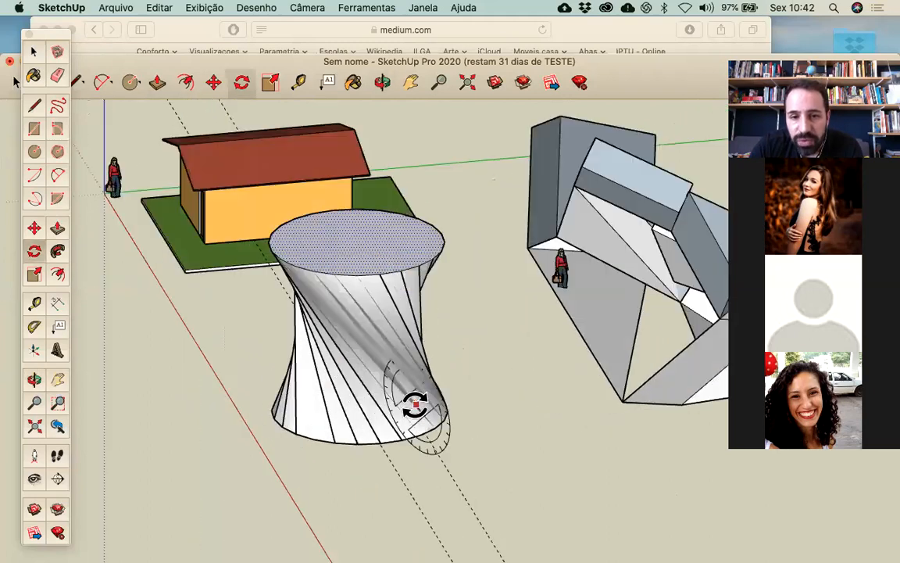
scroll(416, 404, "up", 3)
middle_click_drag(260, 270, 494, 219)
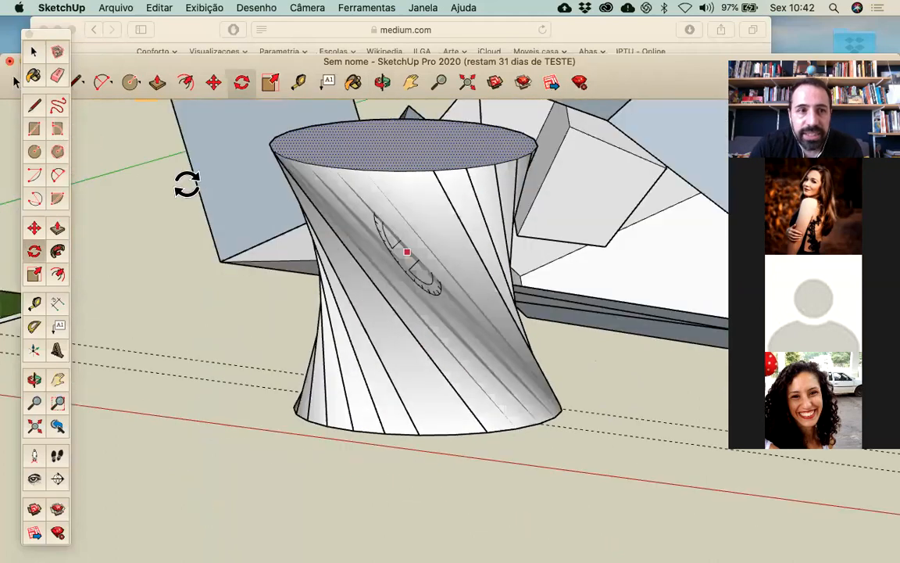
left_click(34, 52)
left_click(399, 235)
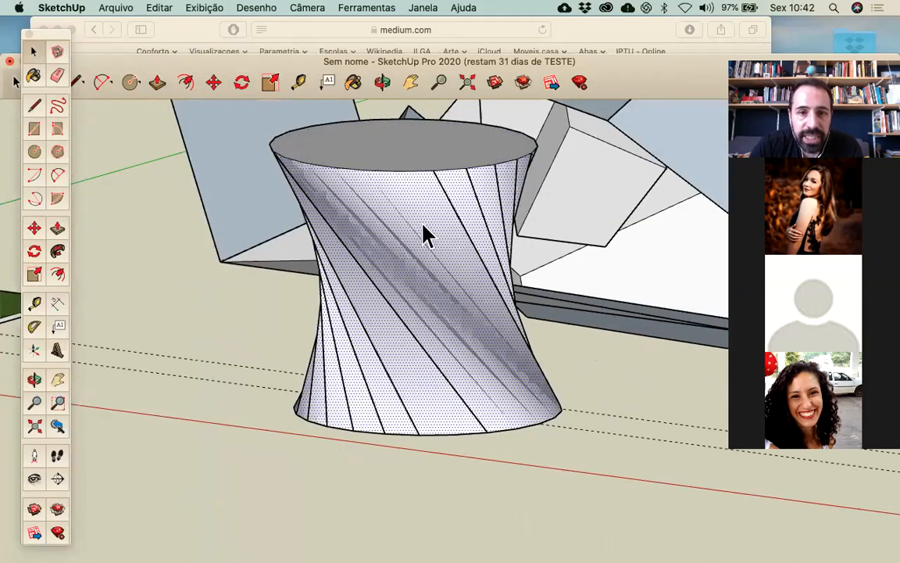
left_click(210, 8)
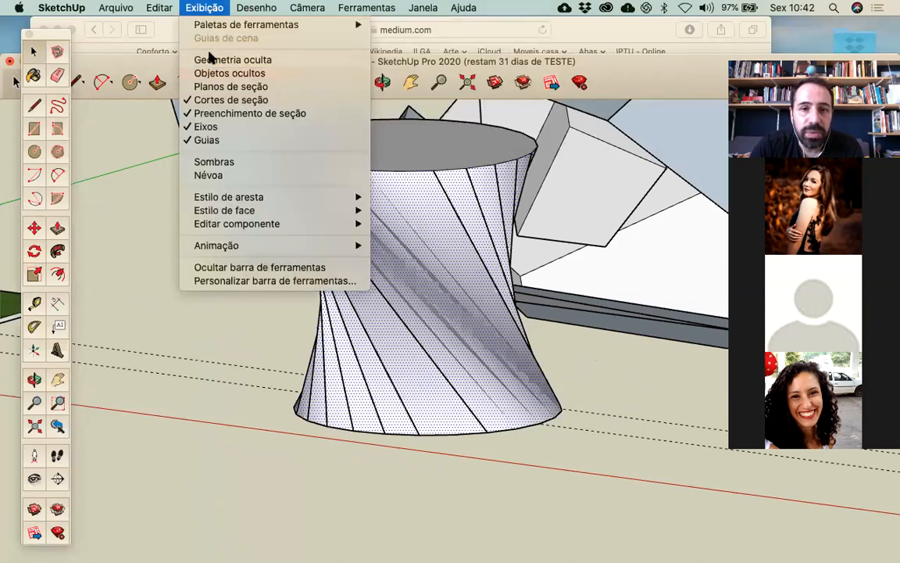
left_click(209, 58)
Step: Examine the solid and dashed facet edges around the twisted cylinder from several sides
key("o")
scroll(429, 223, "up", 3)
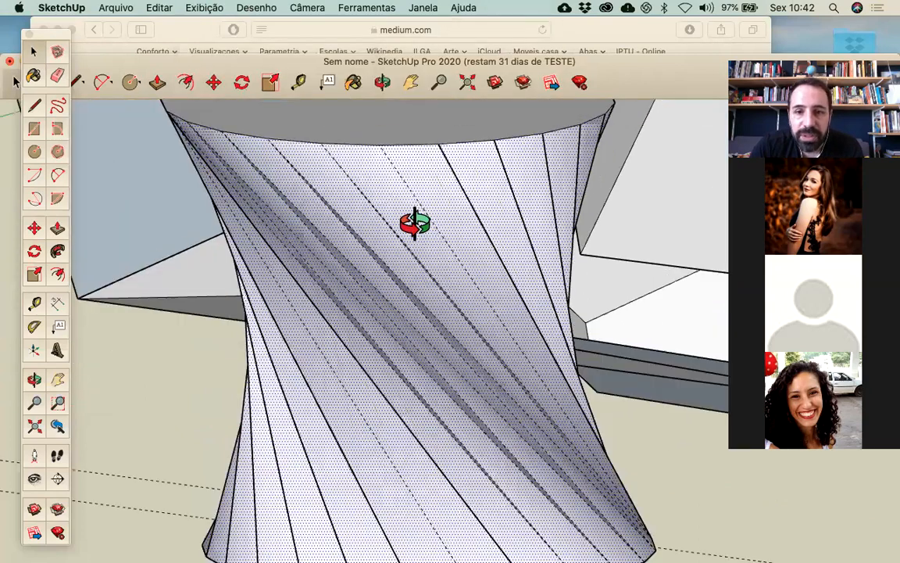
scroll(234, 176, "up", 3)
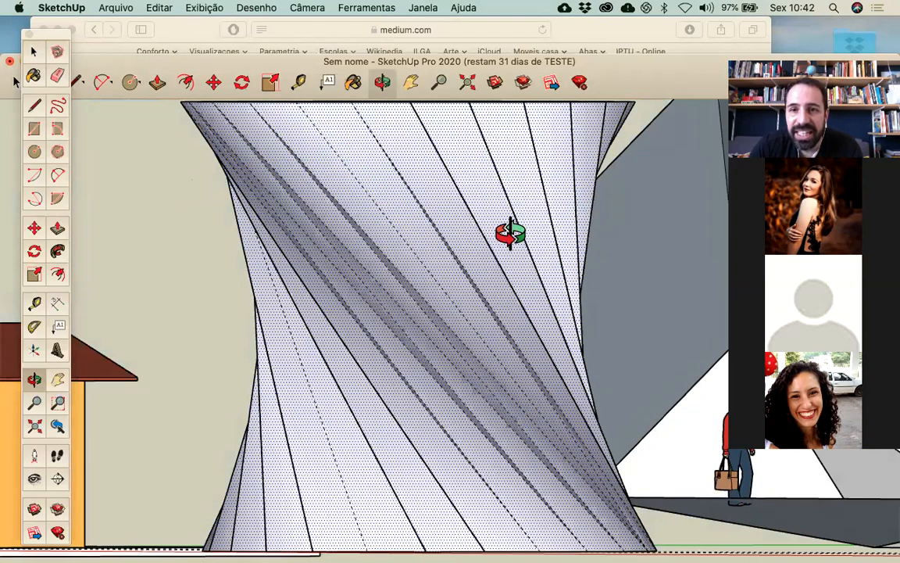
left_click_drag(429, 251, 353, 264)
scroll(344, 285, "down", 5)
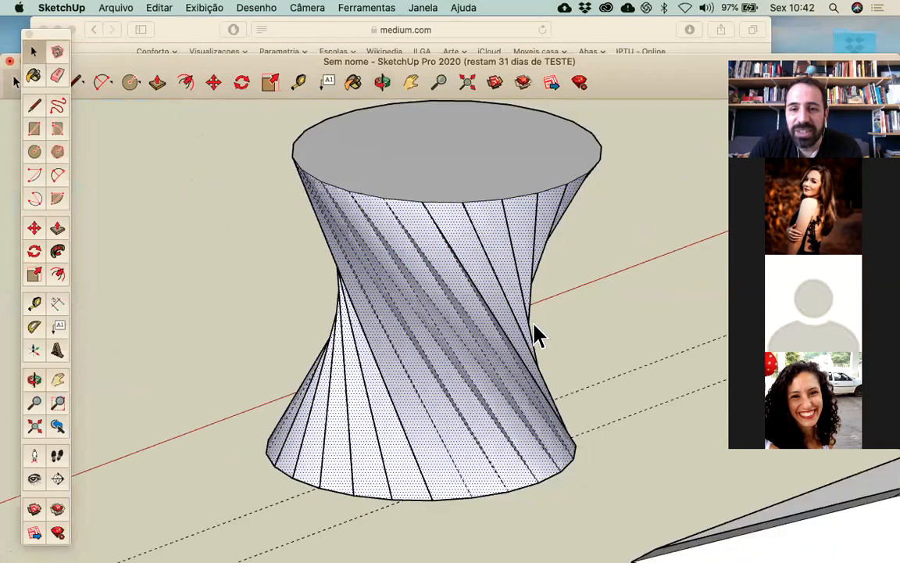
left_click_drag(532, 328, 429, 358)
left_click_drag(291, 362, 551, 295)
middle_click_drag(551, 296, 486, 373)
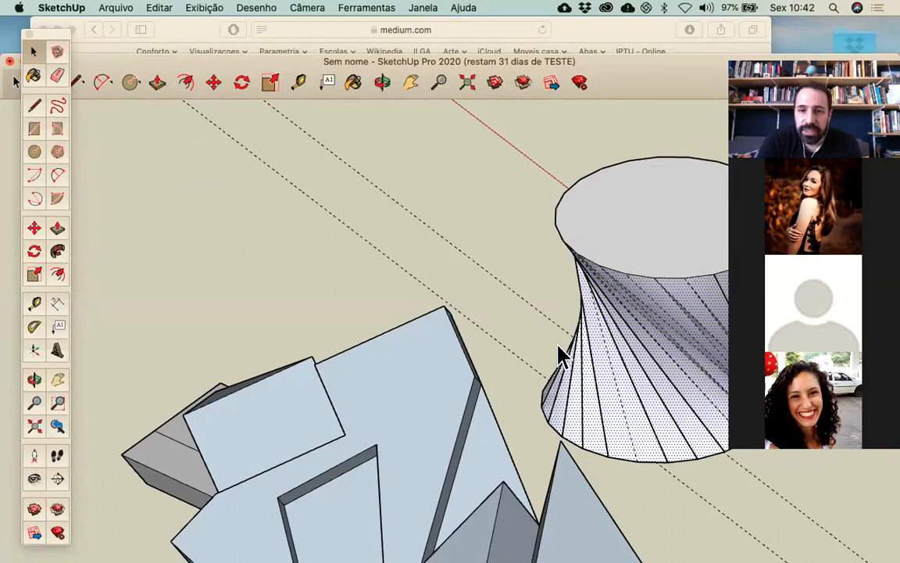
Step: Try erasing the circular bottom edge of the twisted cylinder and undo the erasure
scroll(605, 469, "up", 1)
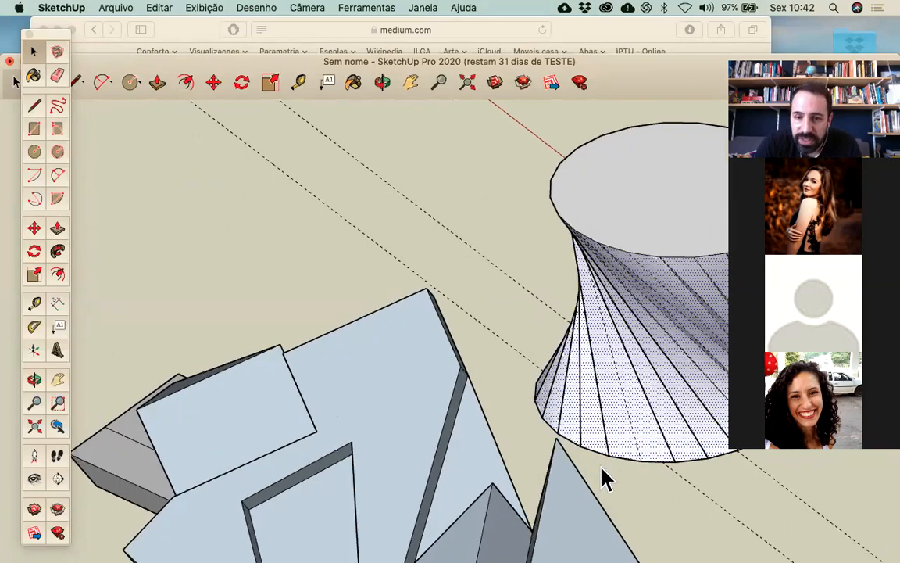
scroll(578, 450, "up", 2)
left_click(579, 444)
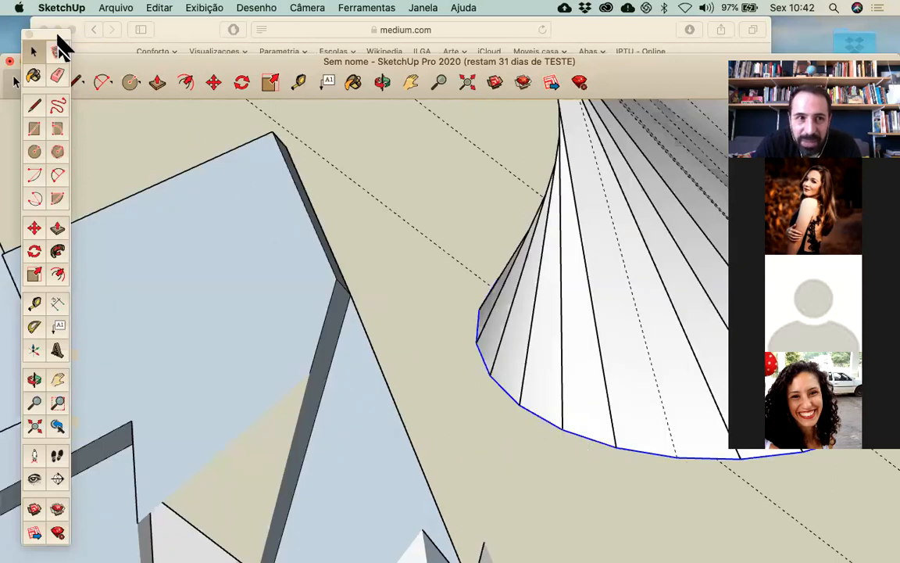
left_click(33, 75)
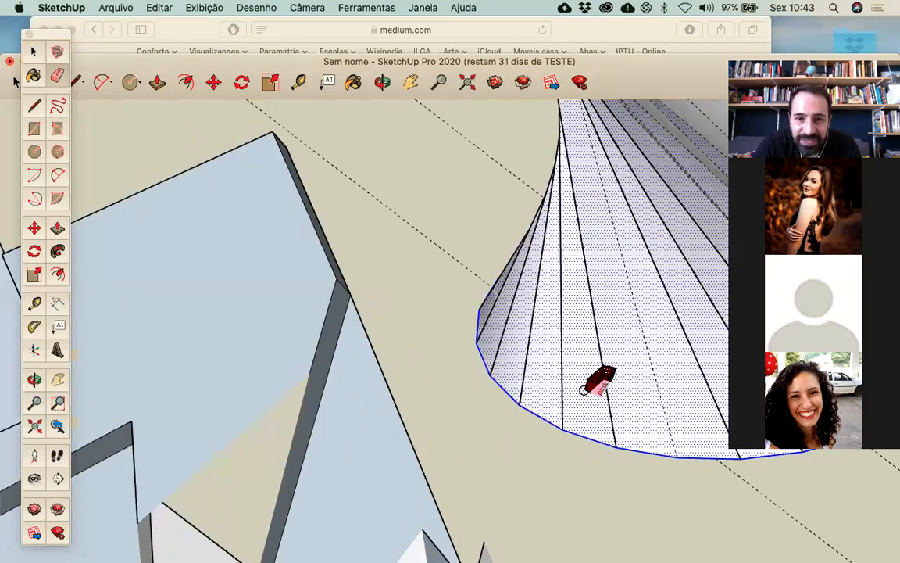
left_click(590, 440)
scroll(591, 444, "down", 4)
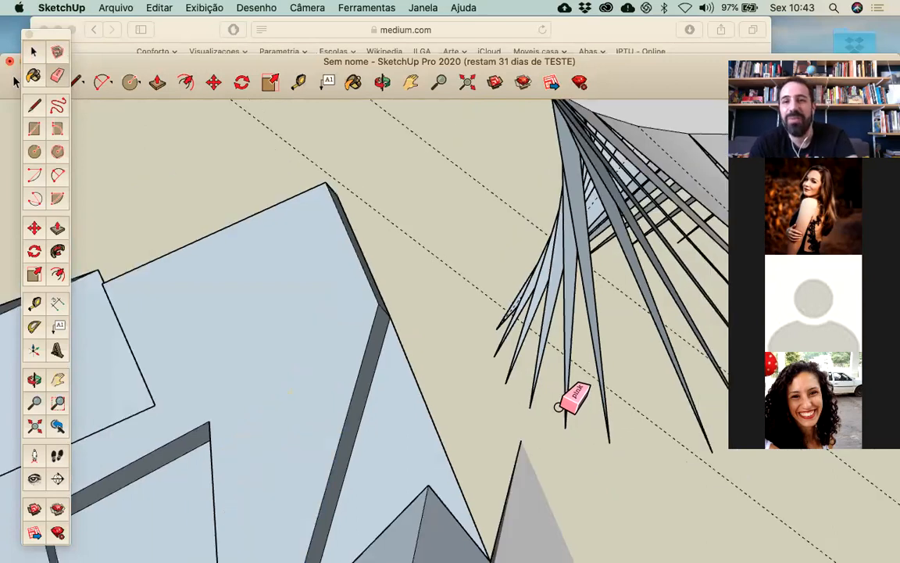
middle_click_drag(546, 362, 648, 426)
middle_click_drag(535, 372, 587, 322)
mouse_move(538, 345)
middle_mouse_down()
mouse_move(471, 364)
mouse_move(546, 339)
middle_mouse_up()
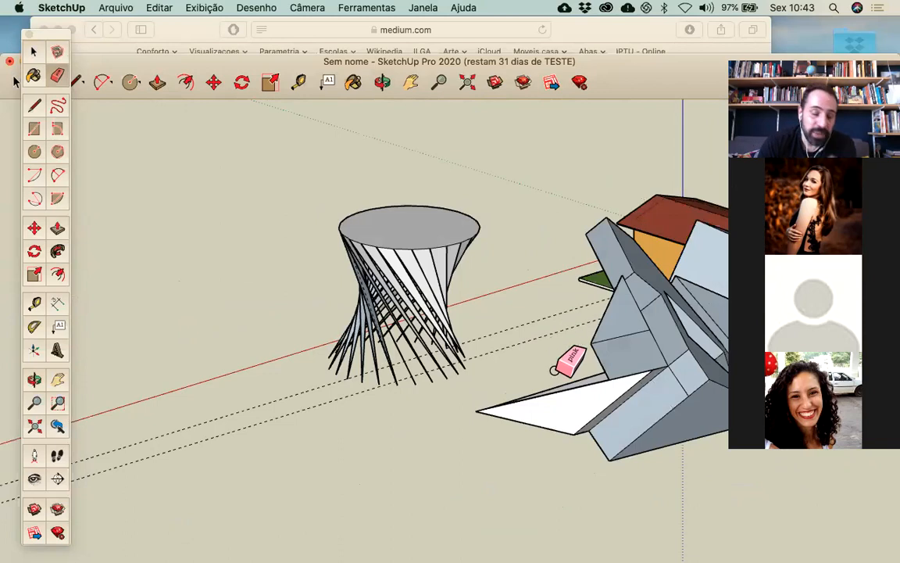
key("super+z")
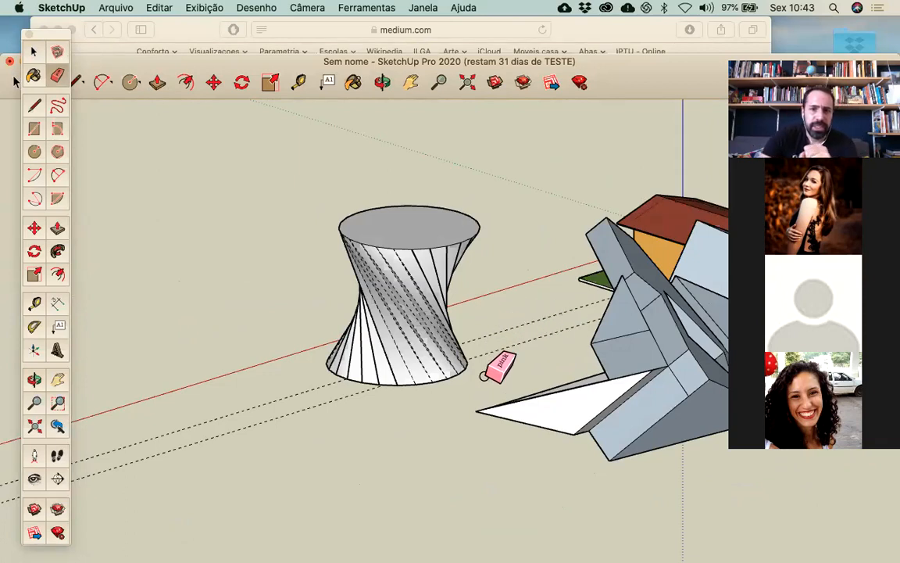
Step: Examine the twisted cylinder, the faceted form and the small house together from different sides
mouse_move(553, 395)
middle_mouse_down()
mouse_move(342, 395)
mouse_move(583, 297)
mouse_move(376, 362)
mouse_move(358, 354)
mouse_move(442, 399)
mouse_move(324, 380)
mouse_move(408, 395)
mouse_move(382, 428)
mouse_move(345, 418)
middle_mouse_up()
scroll(569, 392, "up", 6)
middle_click_drag(619, 406, 500, 422)
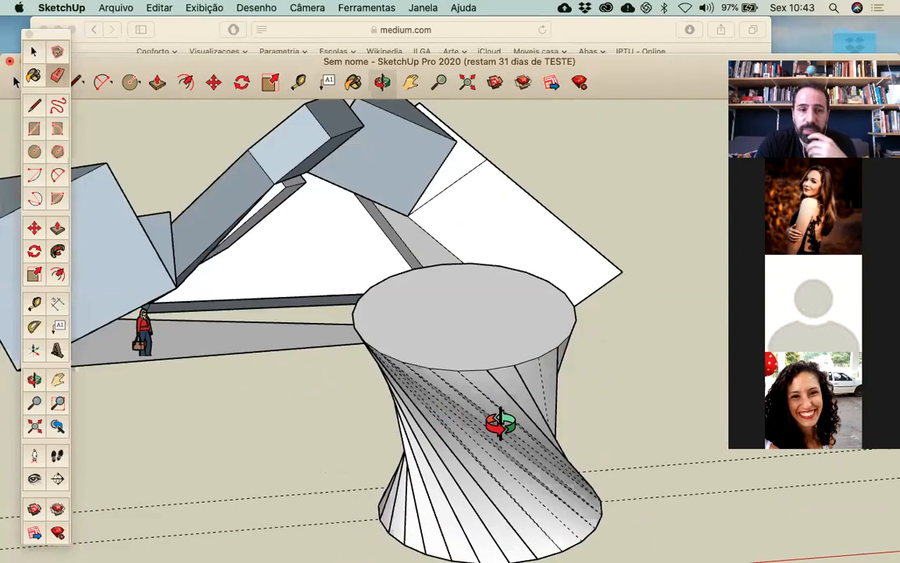
middle_click_drag(436, 363, 362, 380)
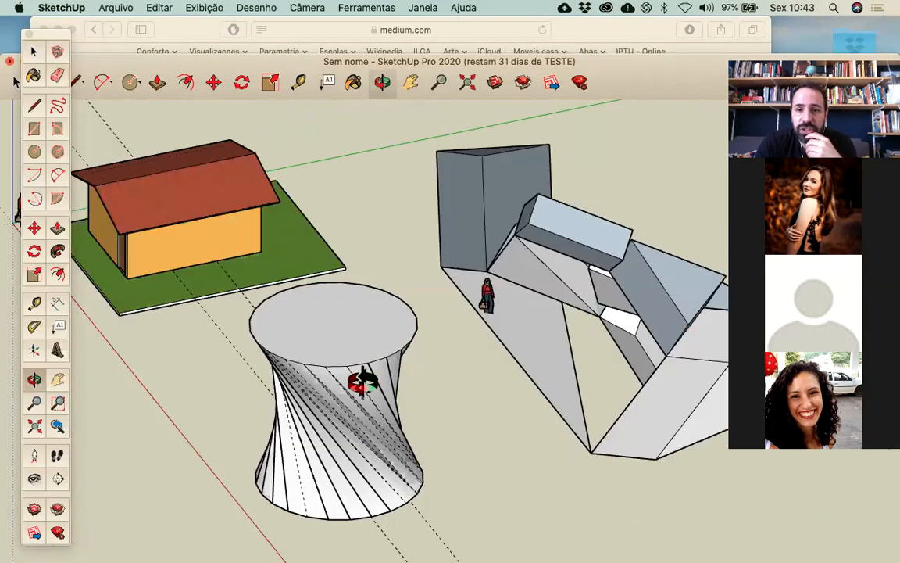
middle_click_drag(567, 400, 529, 404)
middle_click_drag(364, 363, 457, 336)
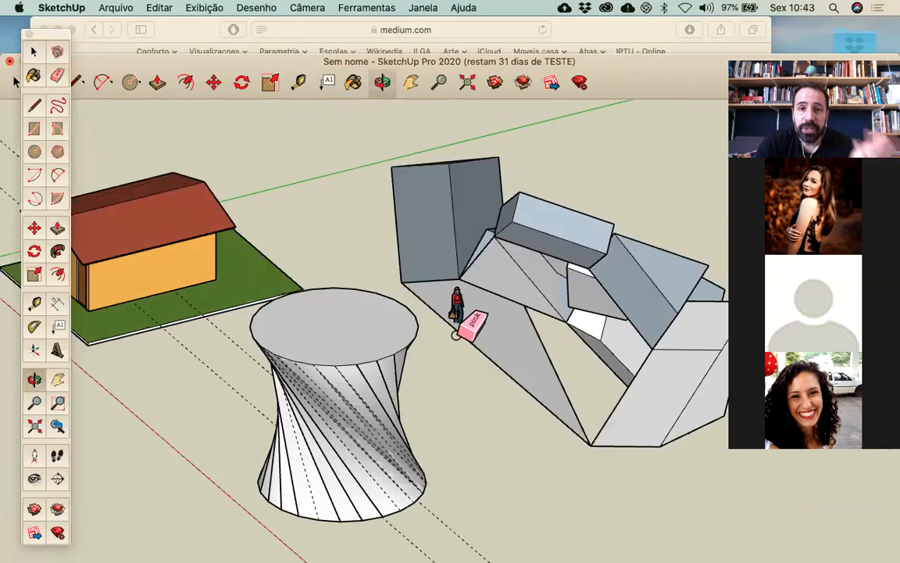
middle_click_drag(305, 330, 372, 317)
scroll(530, 319, "down", 4)
middle_click_drag(377, 382, 495, 334)
scroll(233, 430, "up", 5)
scroll(234, 435, "up", 2)
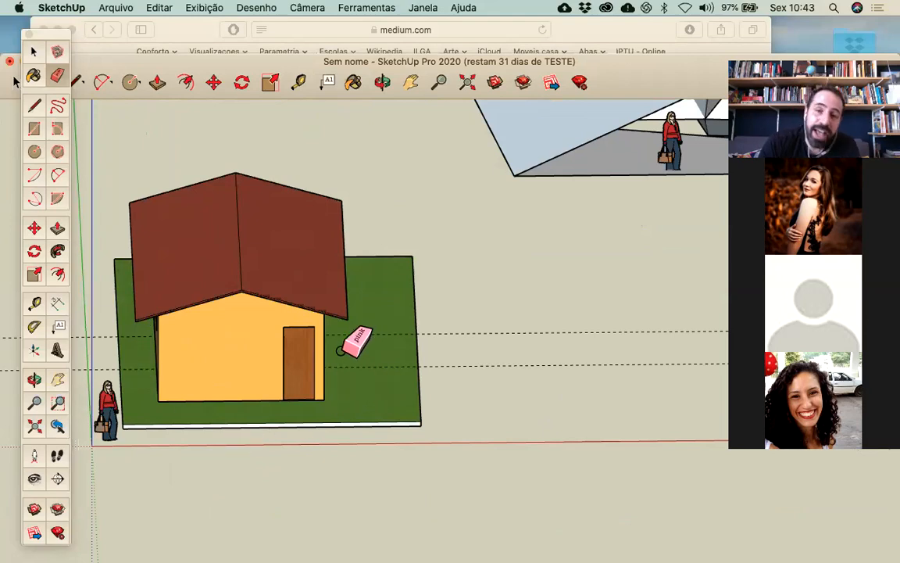
scroll(326, 344, "down", 3)
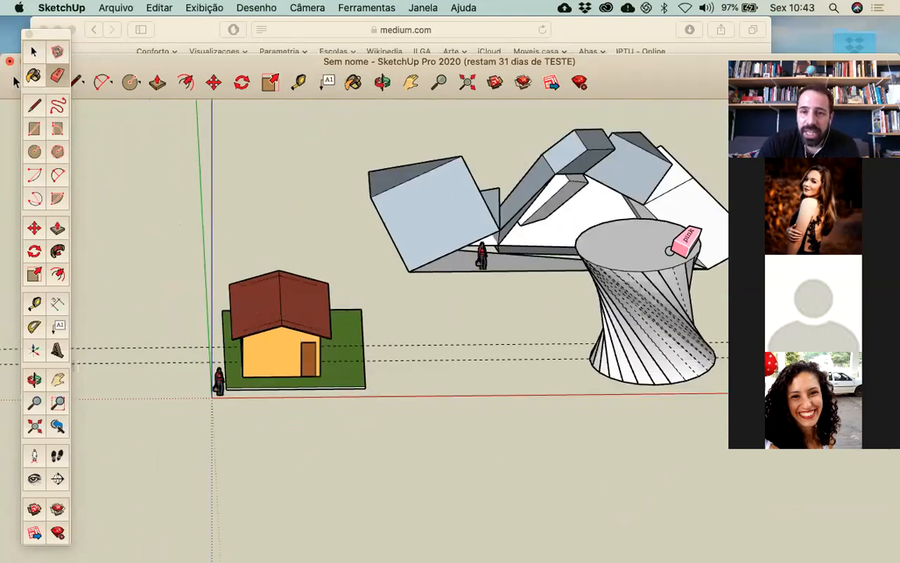
mouse_move(639, 247)
middle_mouse_down()
mouse_move(528, 302)
mouse_move(524, 322)
mouse_move(547, 321)
mouse_move(442, 271)
mouse_move(615, 441)
middle_mouse_up()
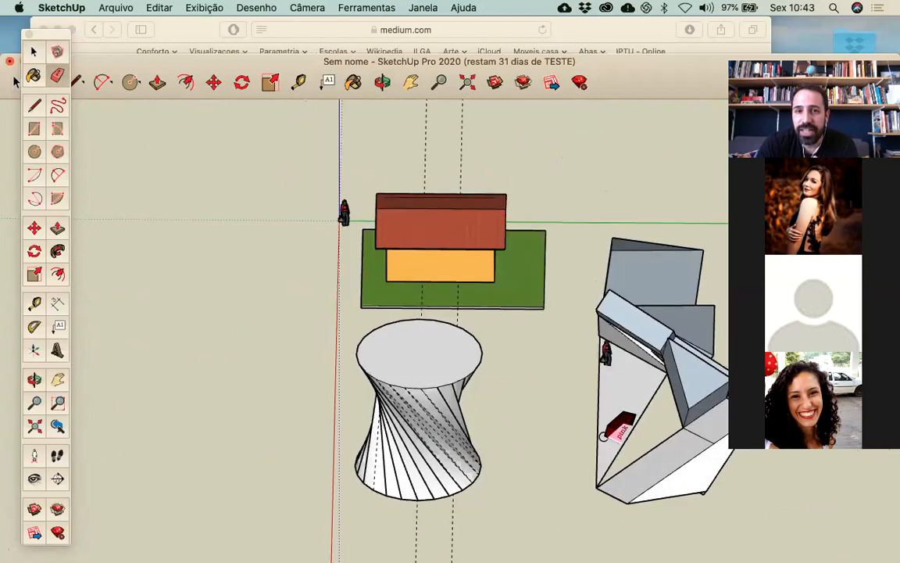
scroll(571, 416, "down", 3)
mouse_move(570, 417)
middle_mouse_down()
mouse_move(563, 370)
mouse_move(458, 321)
mouse_move(509, 328)
mouse_move(478, 401)
mouse_move(481, 376)
mouse_move(447, 379)
mouse_move(691, 418)
middle_mouse_up()
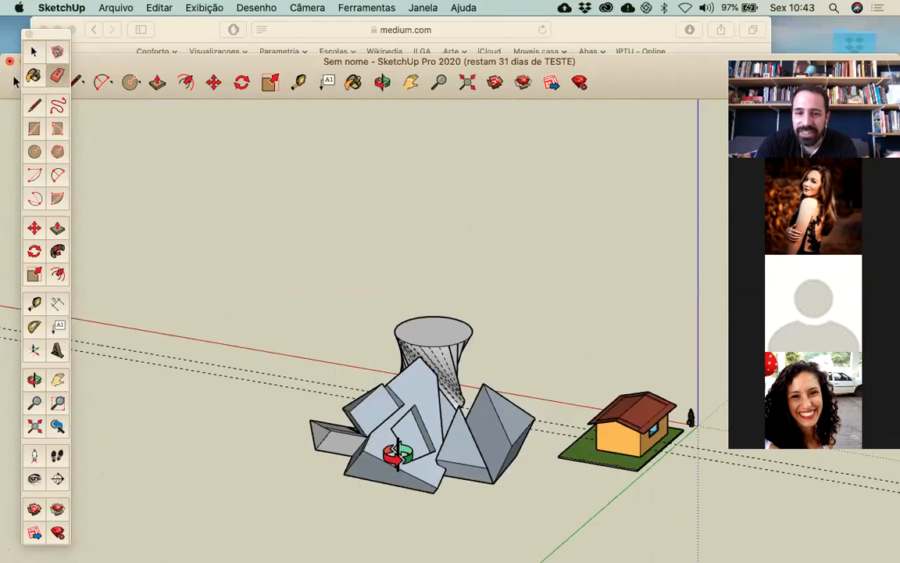
middle_click_drag(383, 447, 387, 434)
scroll(356, 434, "up", 5)
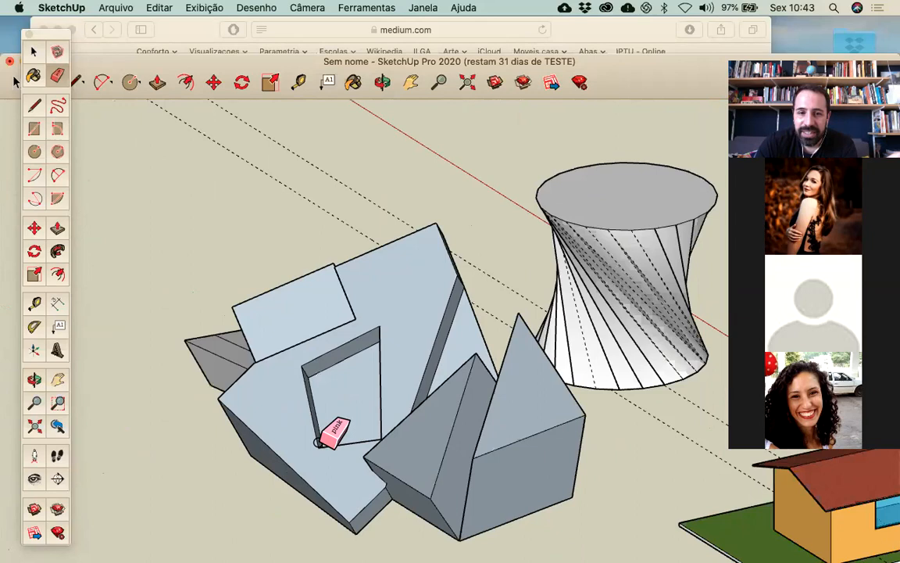
scroll(251, 431, "up", 2)
scroll(297, 428, "down", 4)
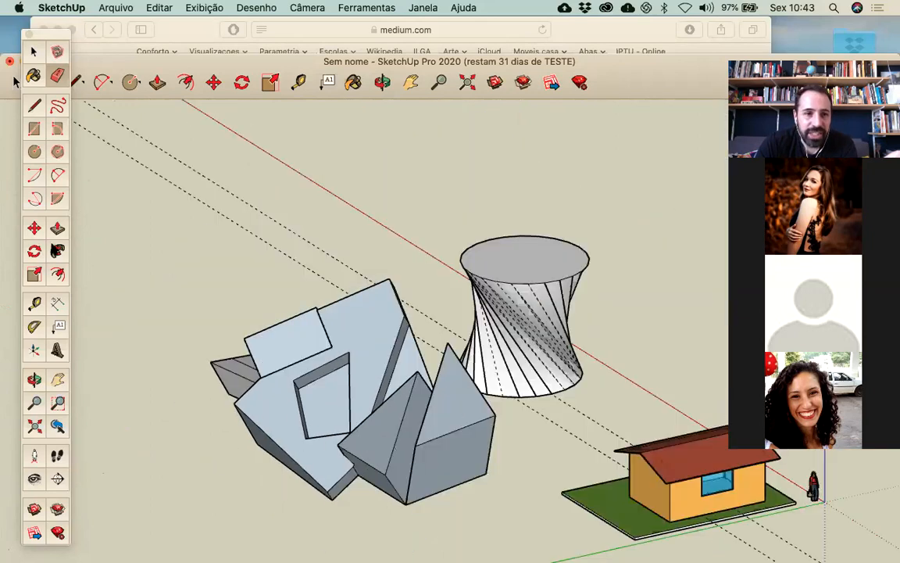
Step: Delete the faceted form with its scale figure and the twisted cylinder, keeping only the small house
scroll(292, 344, "down", 4)
mouse_move(358, 364)
middle_mouse_down()
mouse_move(303, 385)
mouse_move(418, 358)
mouse_move(295, 365)
middle_mouse_up()
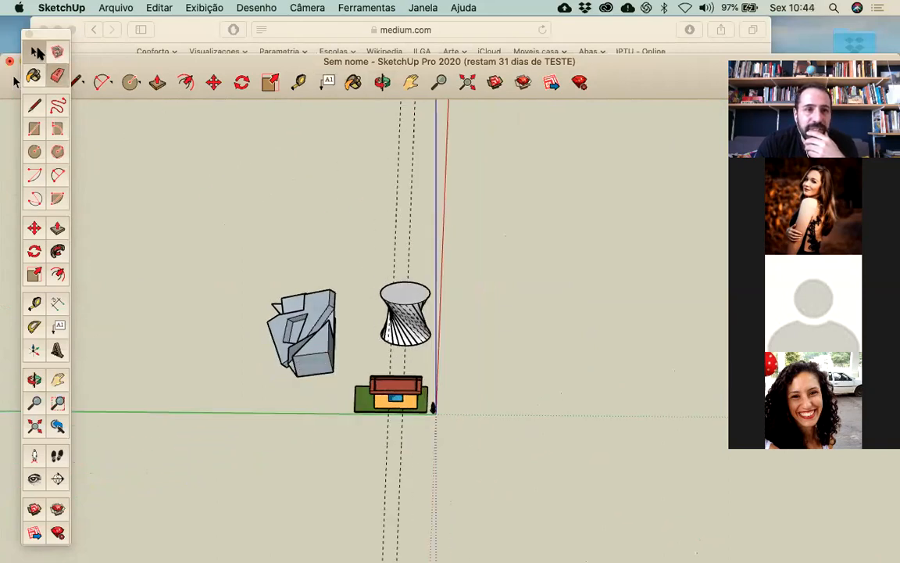
left_click(34, 51)
mouse_move(191, 209)
left_mouse_down()
mouse_move(288, 372)
mouse_move(556, 446)
mouse_move(356, 395)
left_mouse_up()
key("Delete")
left_click_drag(351, 261, 468, 364)
key("Delete")
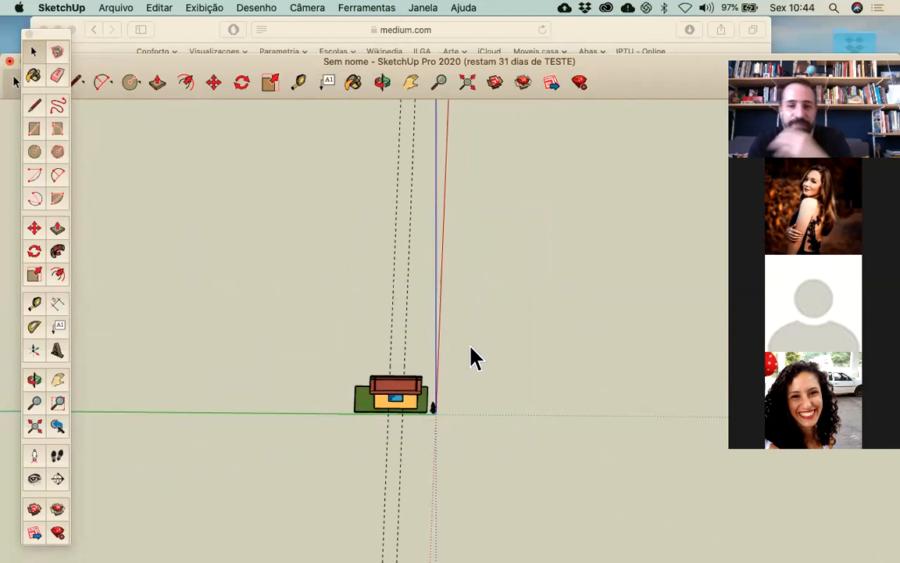
Step: Delete the two dashed construction guide lines that run past the small house
middle_click_drag(480, 348, 297, 482)
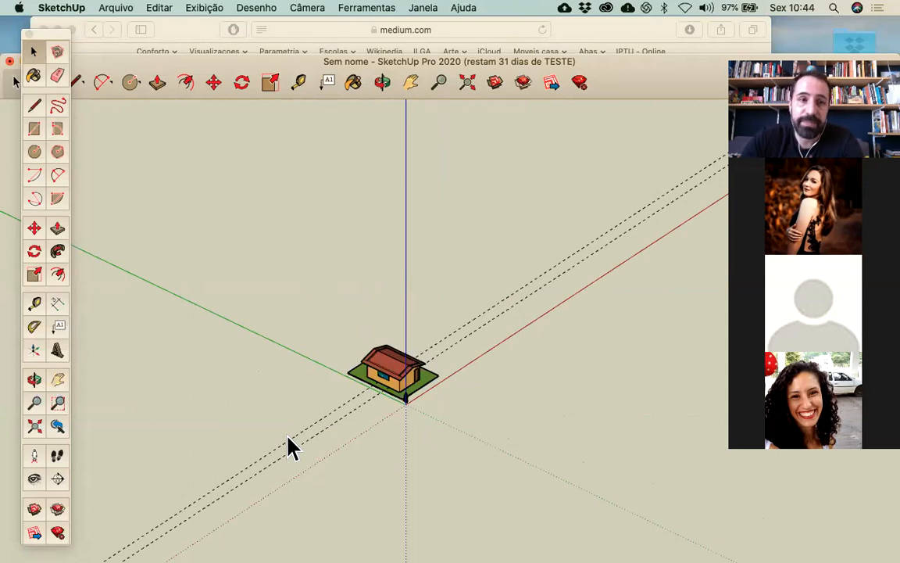
mouse_move(228, 63)
left_mouse_down()
mouse_move(257, 31)
mouse_move(218, 28)
left_mouse_up()
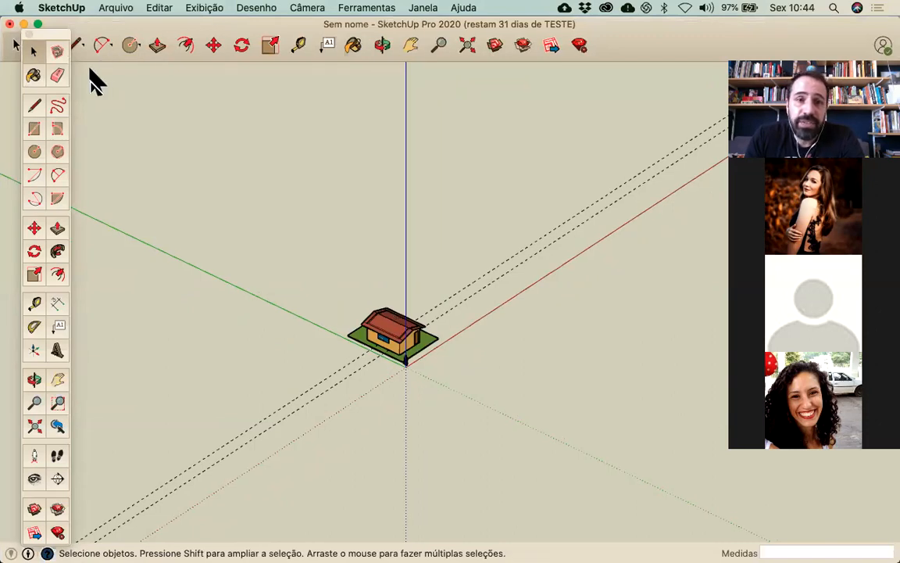
left_click(115, 9)
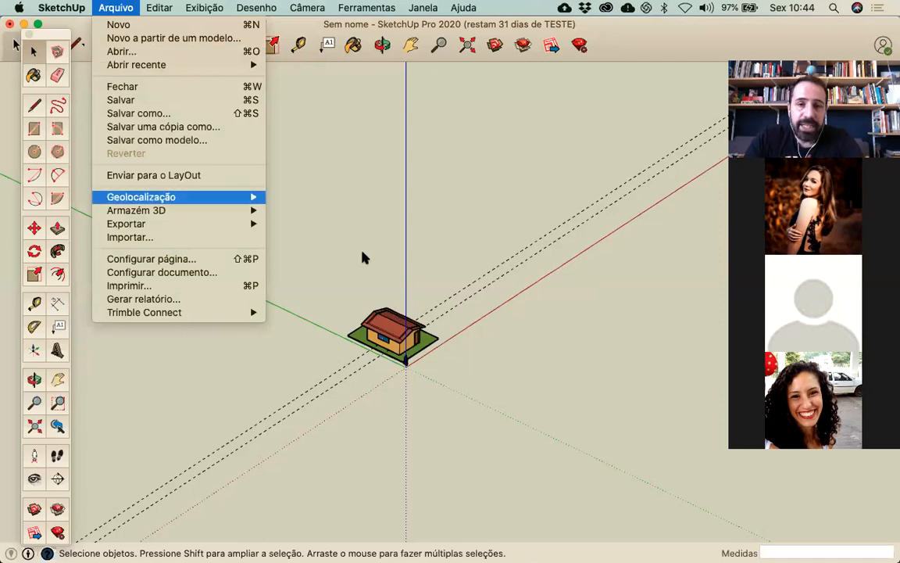
left_click(478, 310)
left_click_drag(475, 316, 475, 312)
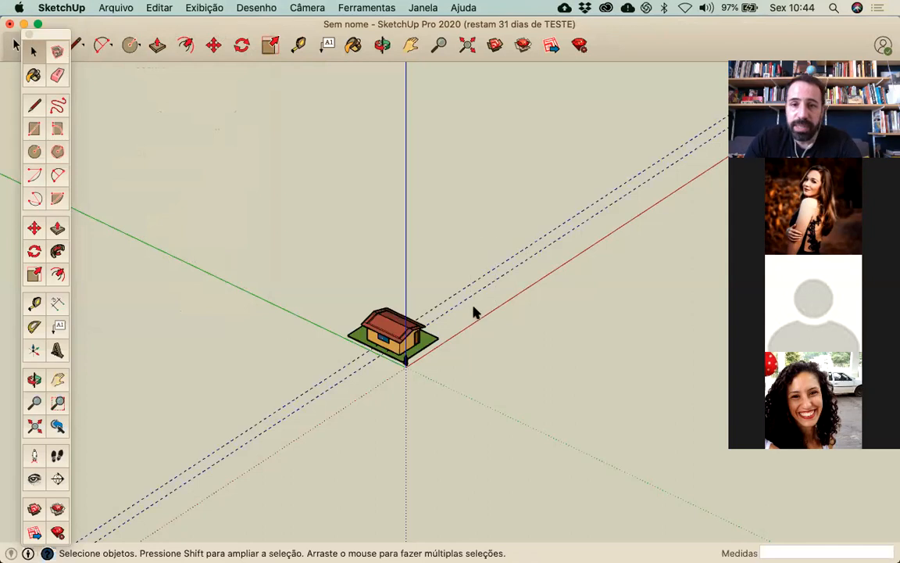
key("Delete")
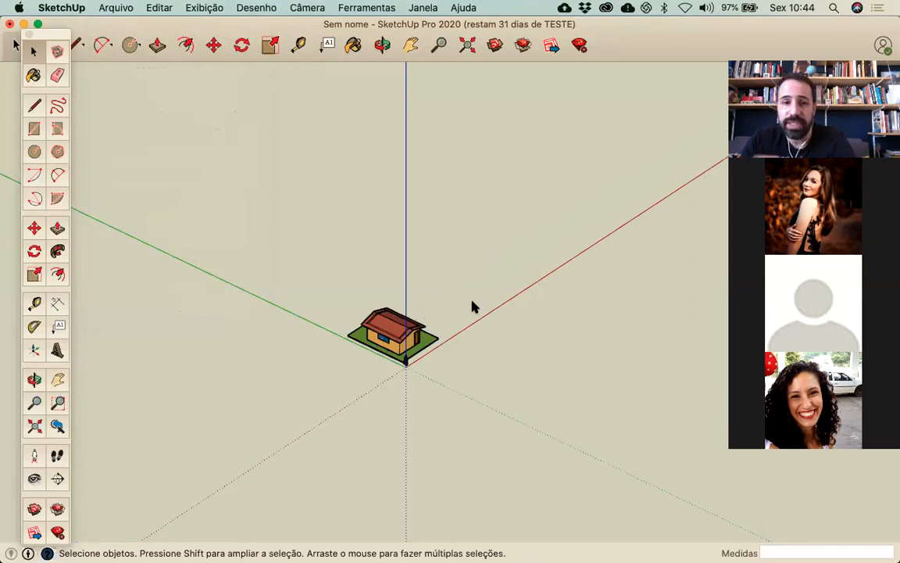
Step: Start importing a file into the model and browse to the Unidades Curriculares folder in Dropbox
left_click(104, 7)
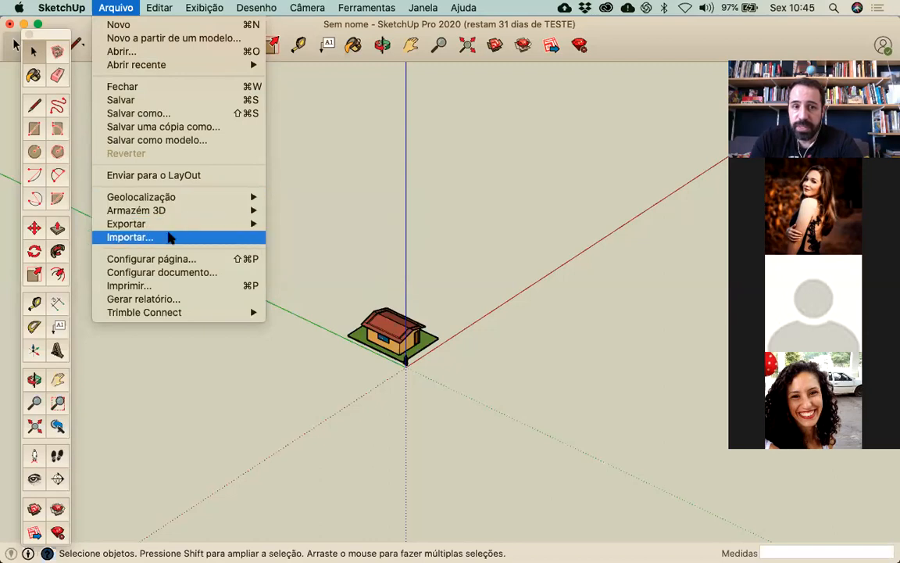
left_click(170, 237)
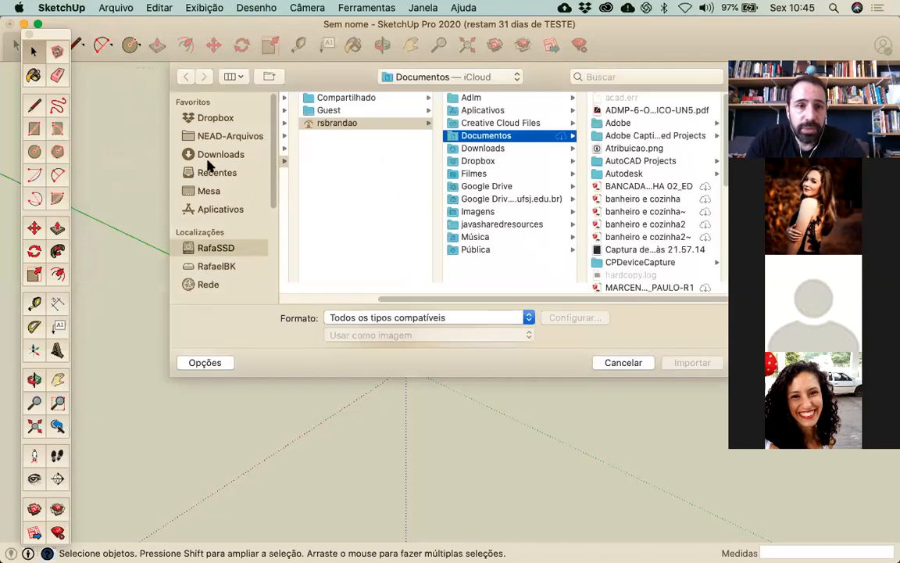
left_click(216, 119)
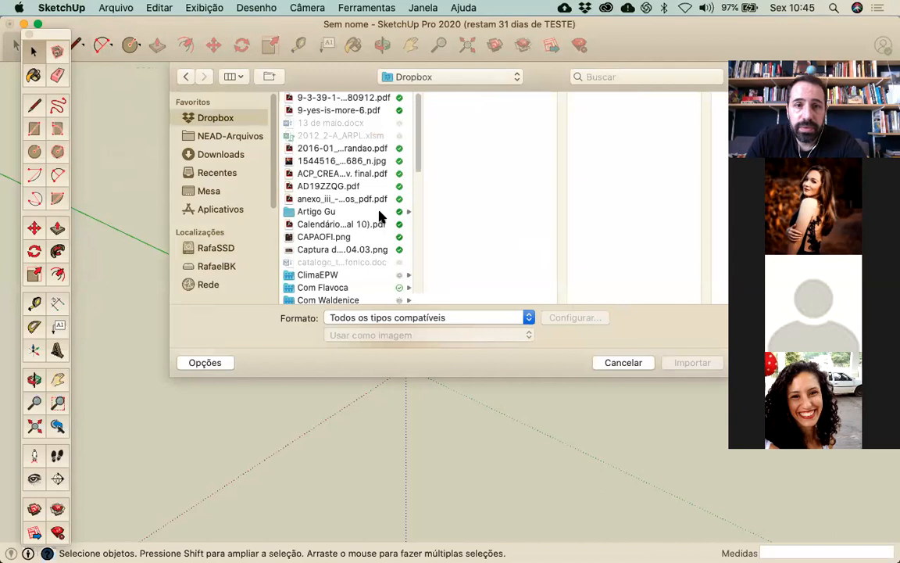
scroll(378, 216, "down", 10)
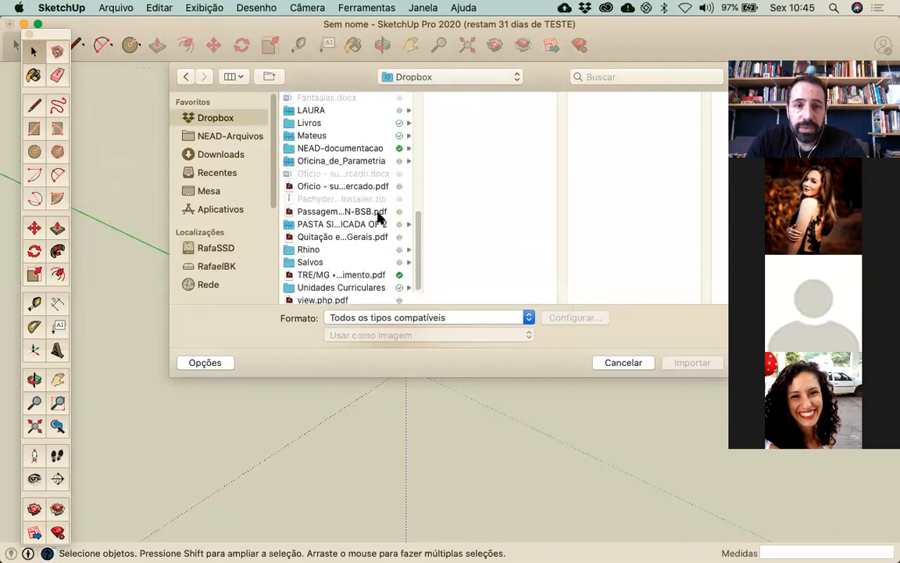
scroll(378, 216, "up", 10)
scroll(377, 217, "down", 10)
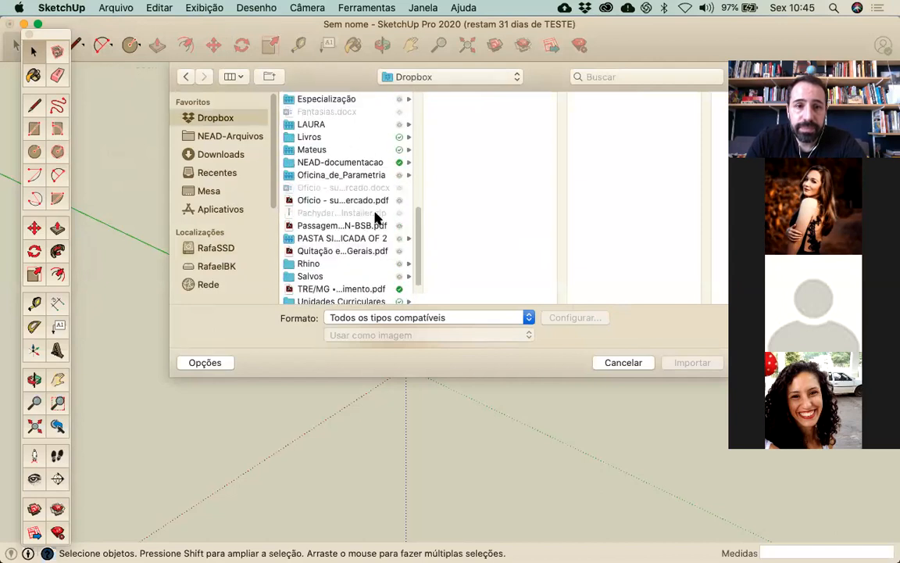
left_click(360, 286)
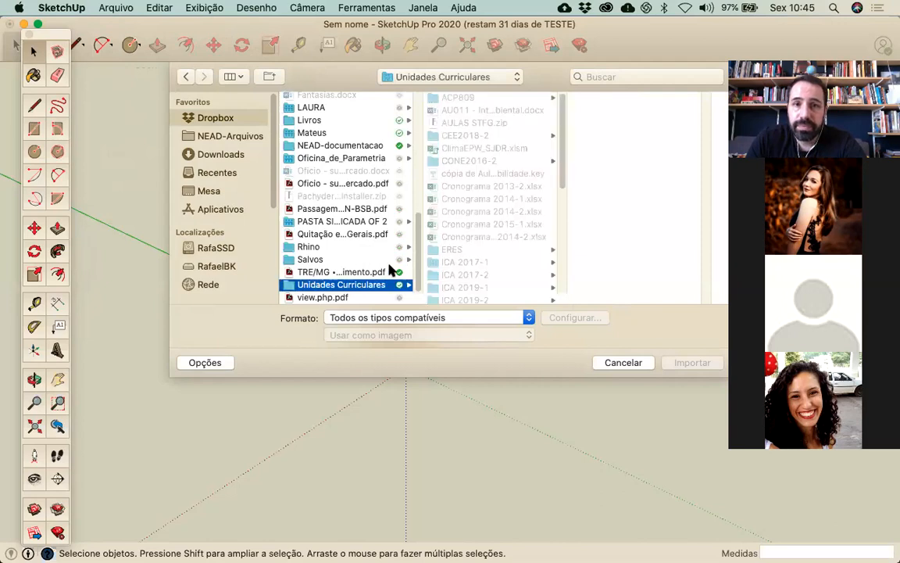
Step: Import Casa Oficina2000-i.dwg from the Final folder under WSPV01 and M1_O1_Autocad, and dismiss the import report
scroll(453, 203, "down", 10)
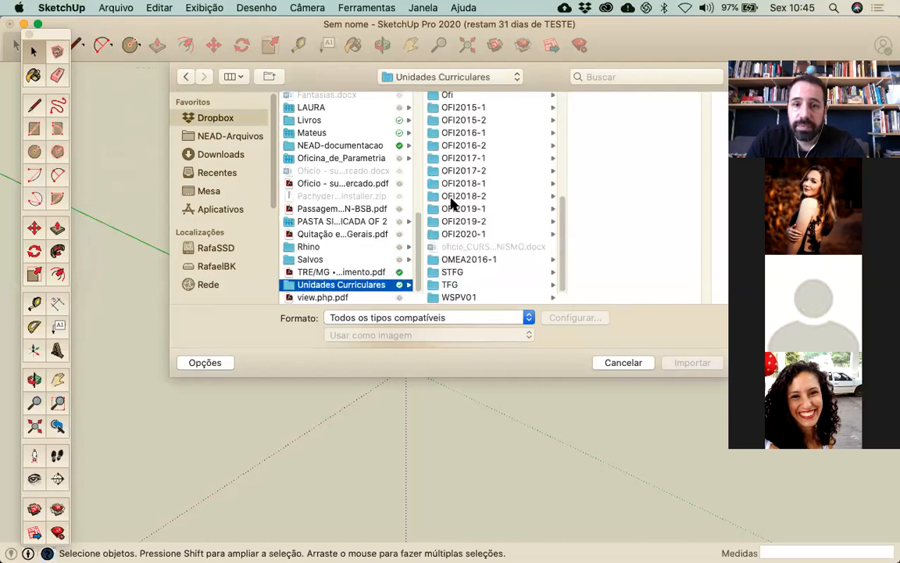
left_click(469, 297)
left_click(622, 160)
left_click(617, 199)
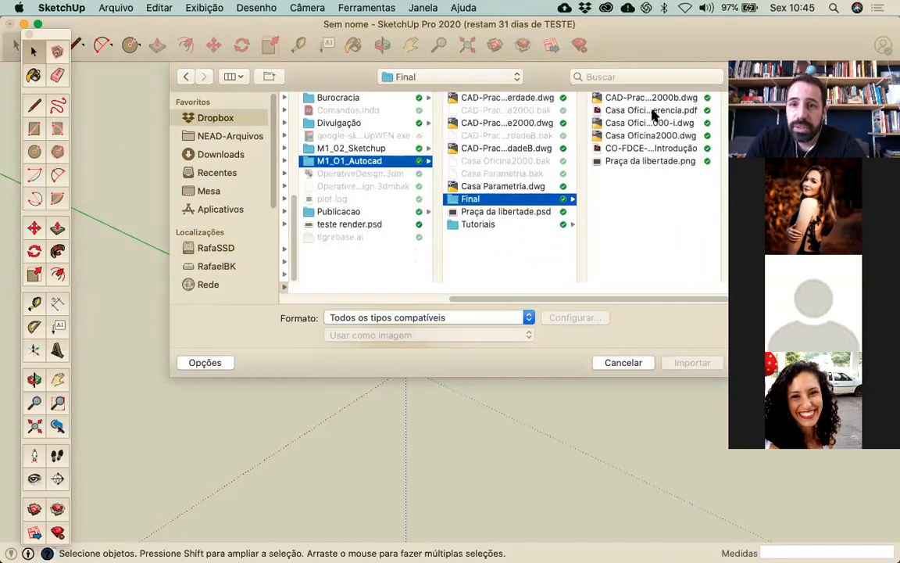
left_click(656, 123)
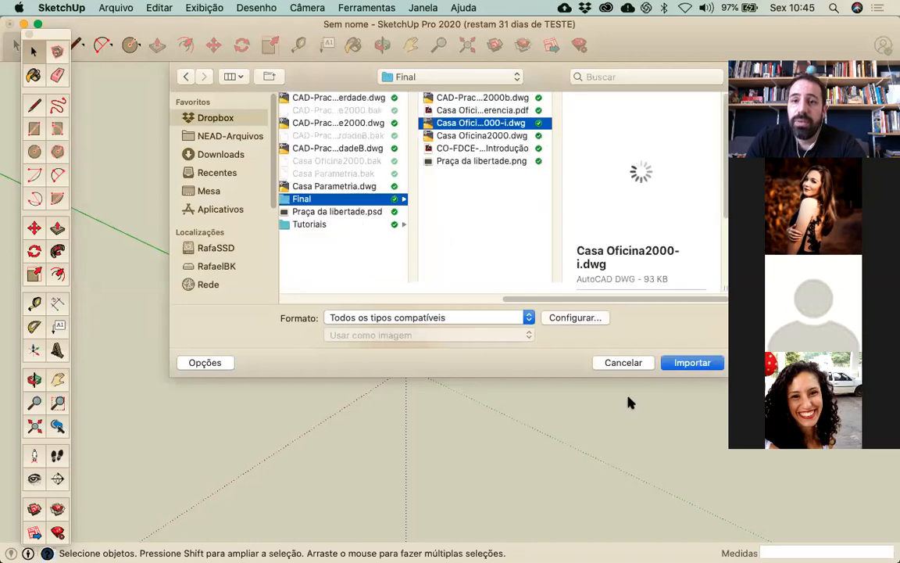
left_click(685, 366)
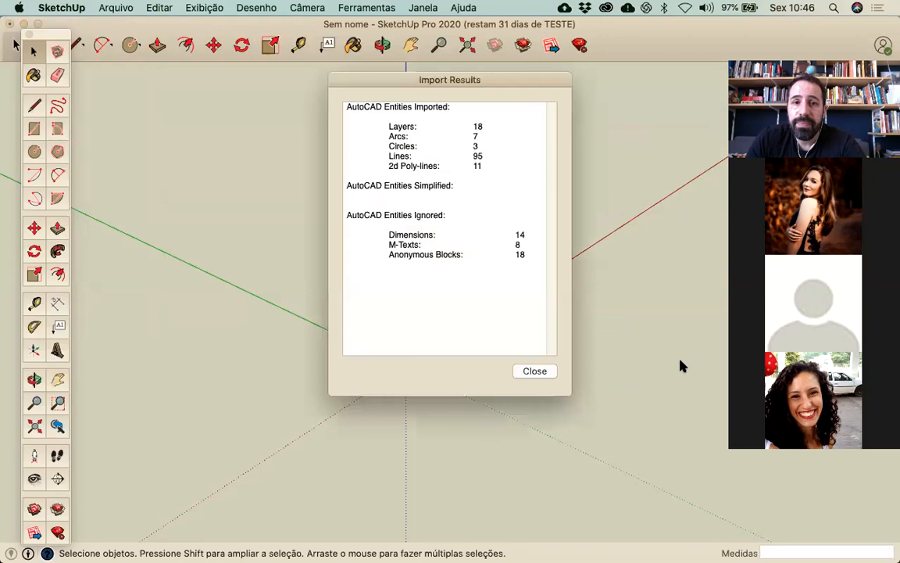
left_click(549, 379)
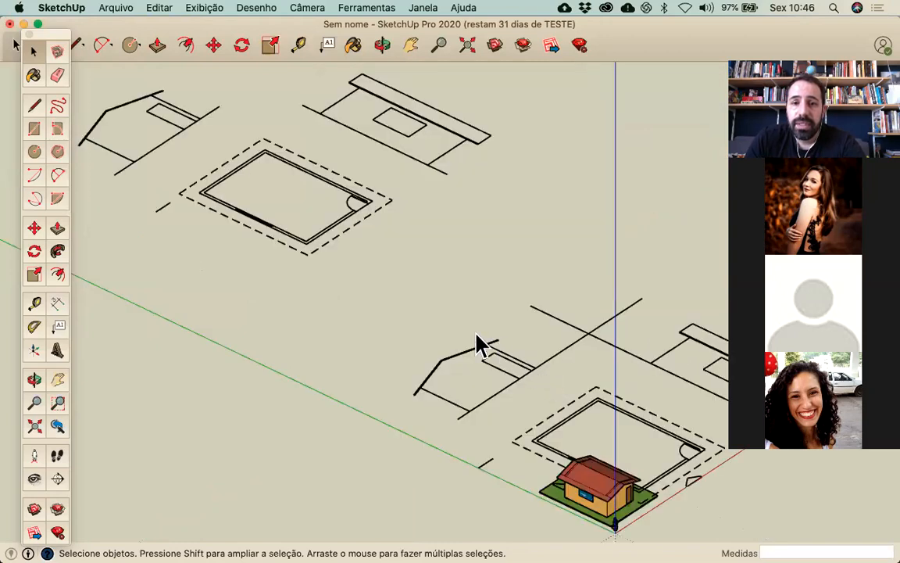
Step: Examine the imported floor plans and elevations around the small house, selecting the whole drawing to check its extent
scroll(400, 306, "down", 3)
scroll(558, 454, "up", 5)
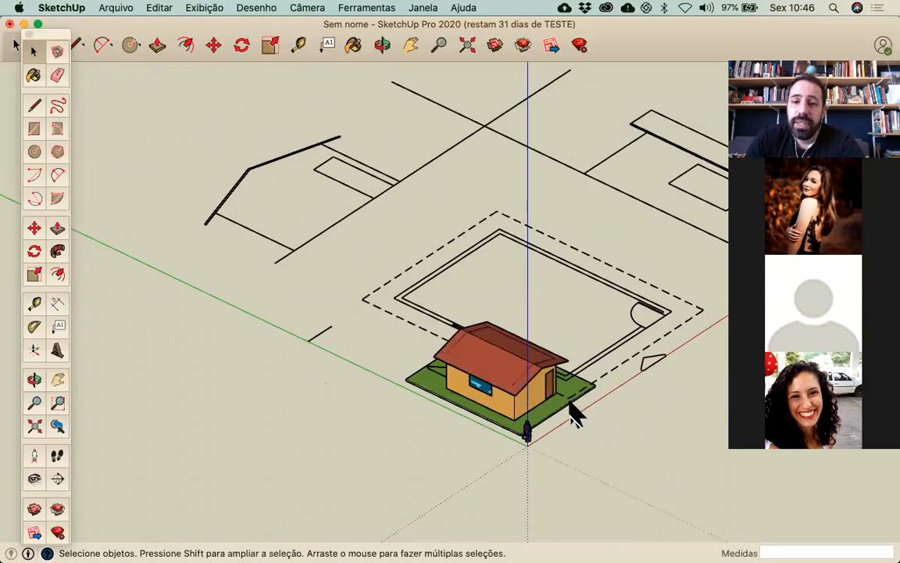
middle_click_drag(440, 443, 280, 471)
scroll(313, 469, "down", 3)
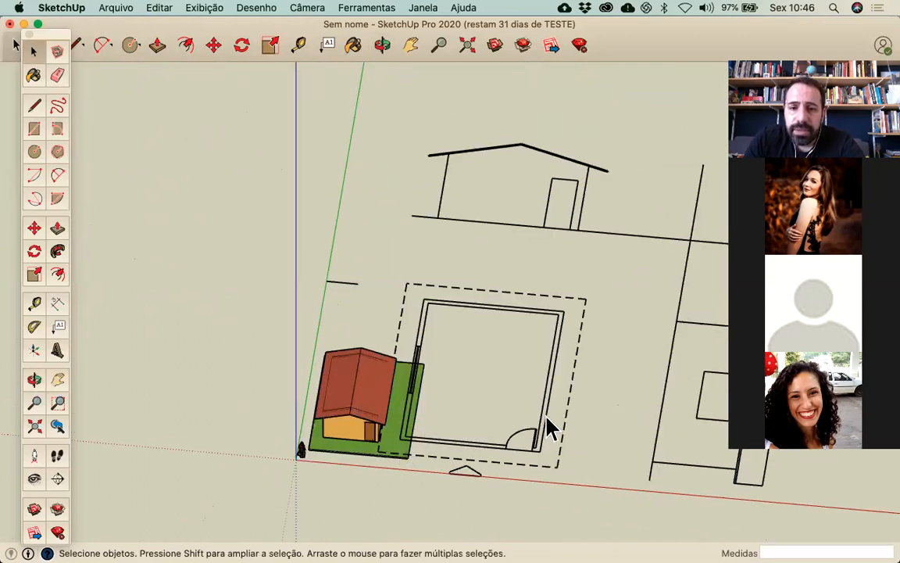
left_click(548, 426)
scroll(469, 406, "down", 6)
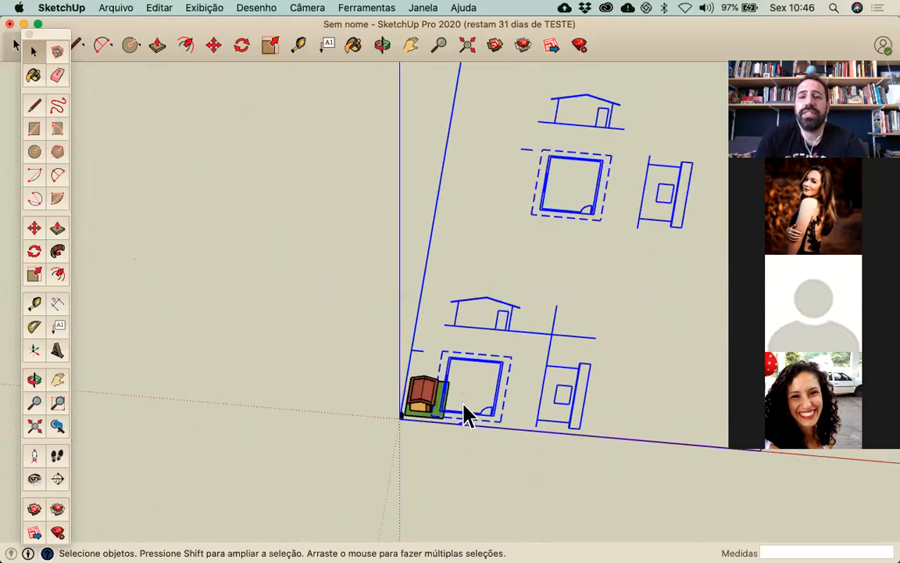
scroll(461, 415, "up", 3)
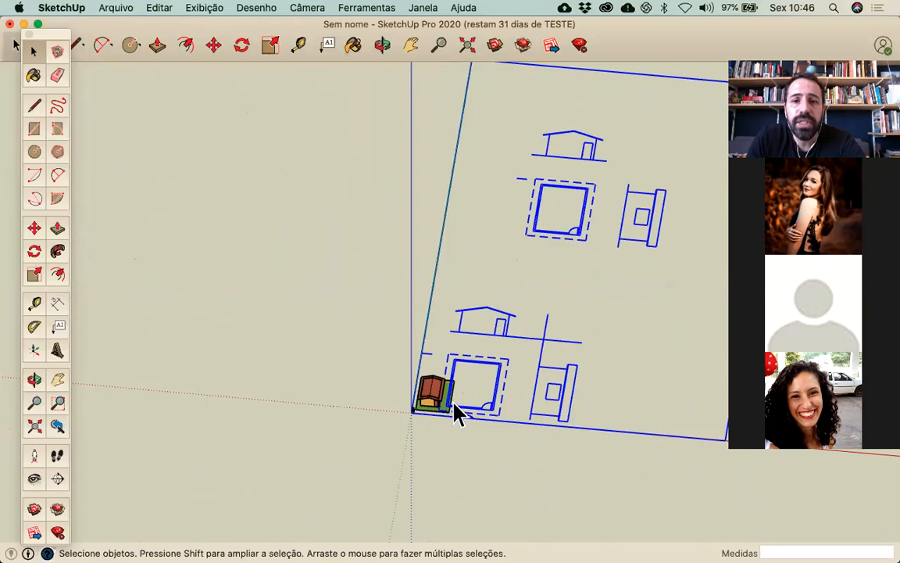
scroll(458, 414, "down", 2)
scroll(580, 423, "up", 4)
scroll(580, 423, "down", 2)
scroll(528, 430, "up", 5)
scroll(297, 395, "up", 4)
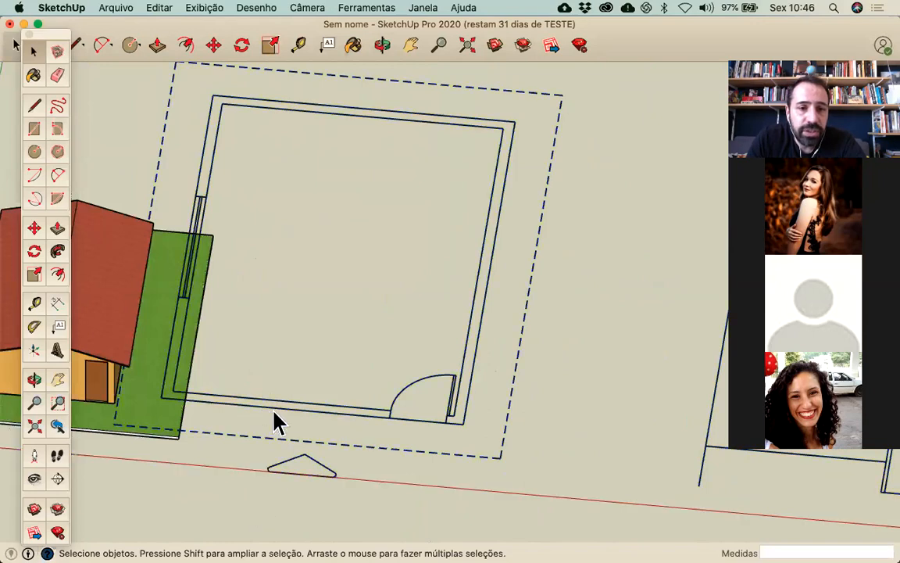
scroll(405, 393, "down", 3)
scroll(386, 396, "up", 3)
scroll(332, 406, "up", 1)
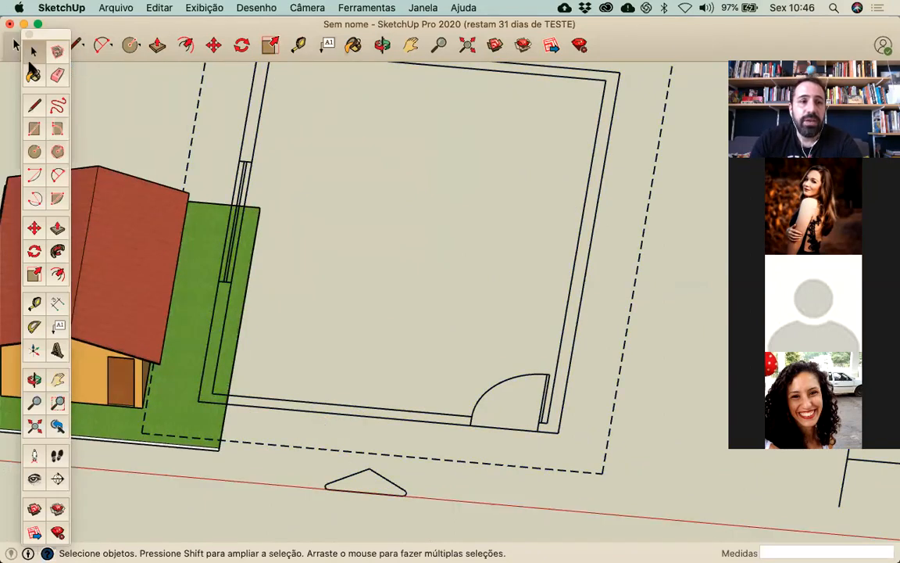
Step: Move the imported drawing about 488 cm sideways so the floor plan clears the small house and its lawn
left_click(33, 227)
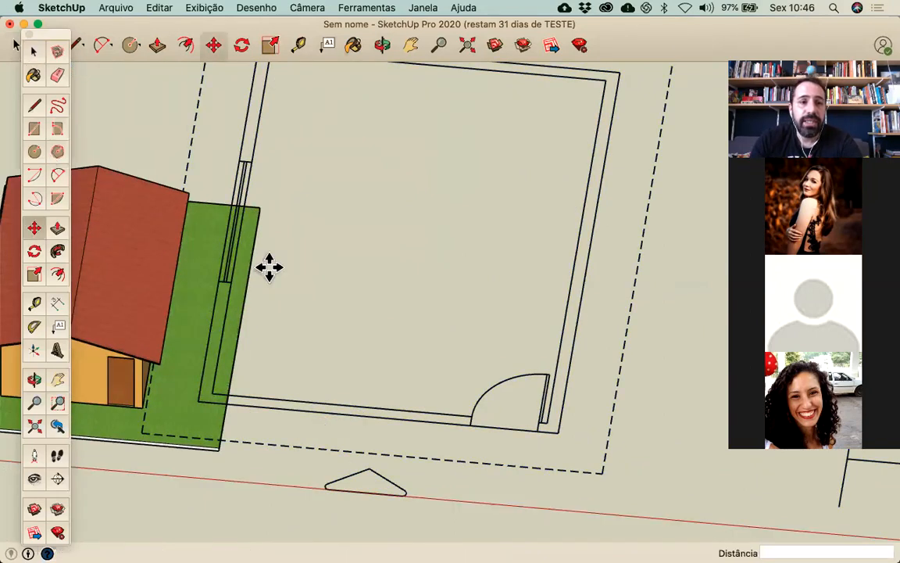
left_click(462, 418)
scroll(469, 377, "down", 1)
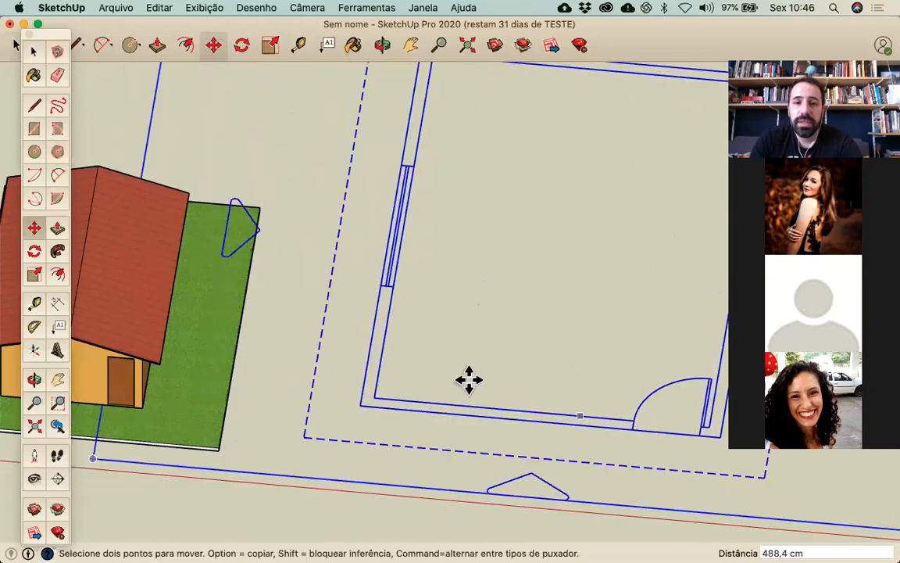
scroll(458, 344, "down", 3)
left_click(505, 328)
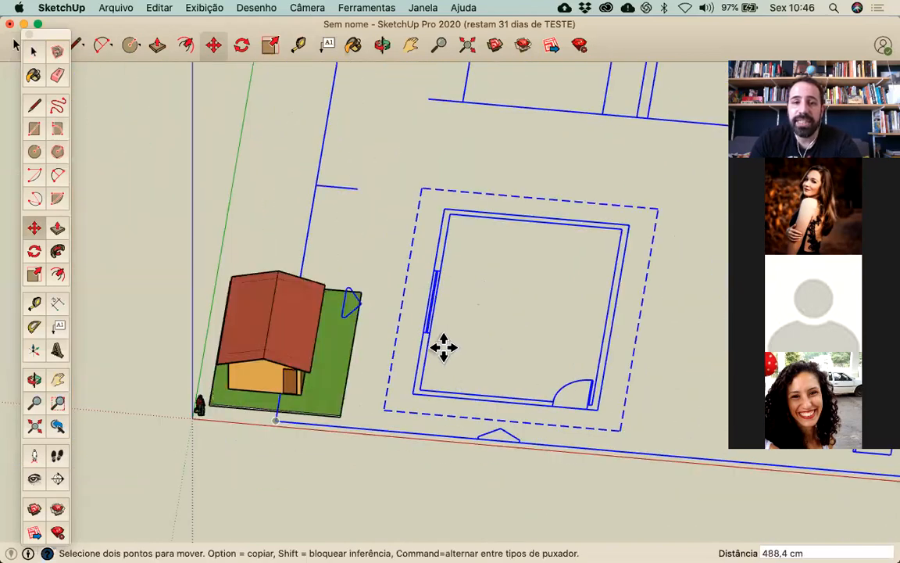
Step: Trace the outer wall outline of the floor plan beside the house with lines through its four corners, closing a face
left_click(34, 105)
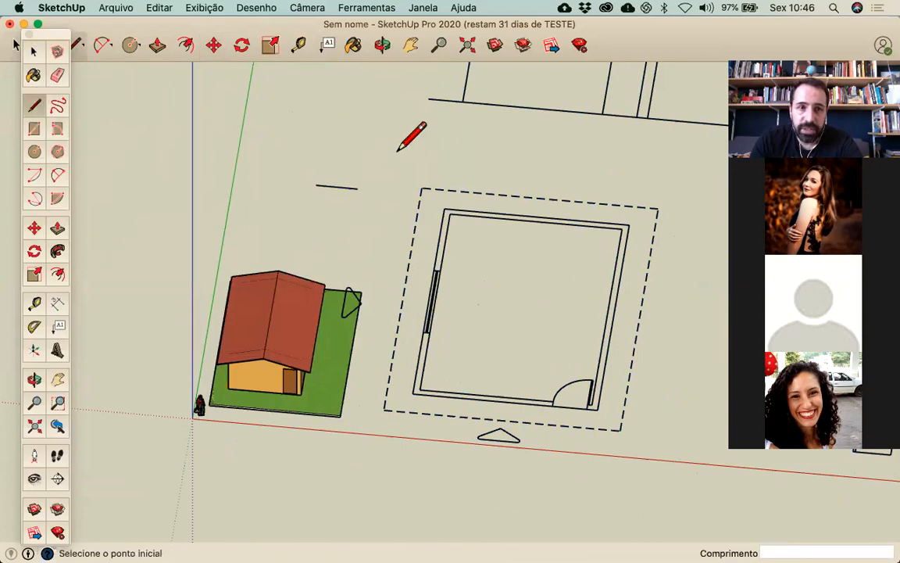
left_click(444, 208)
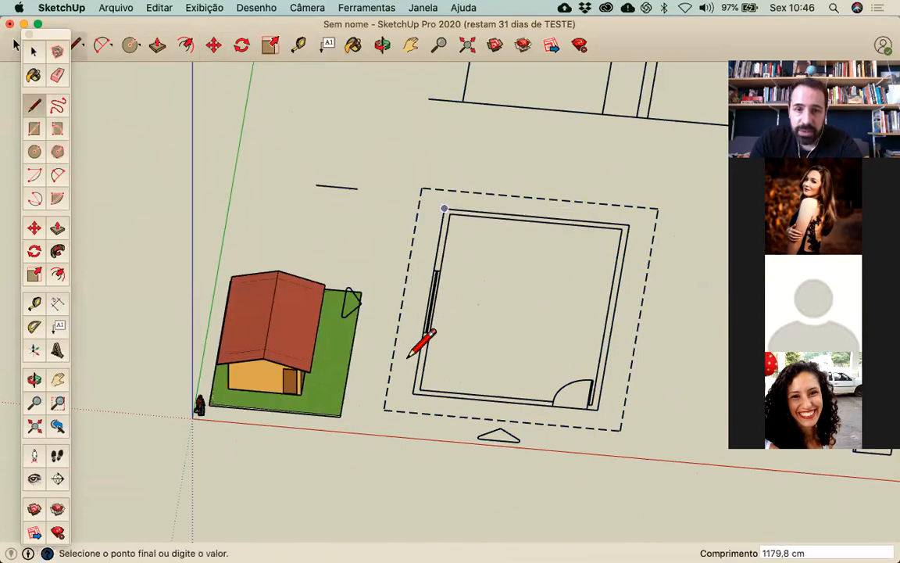
left_click(413, 393)
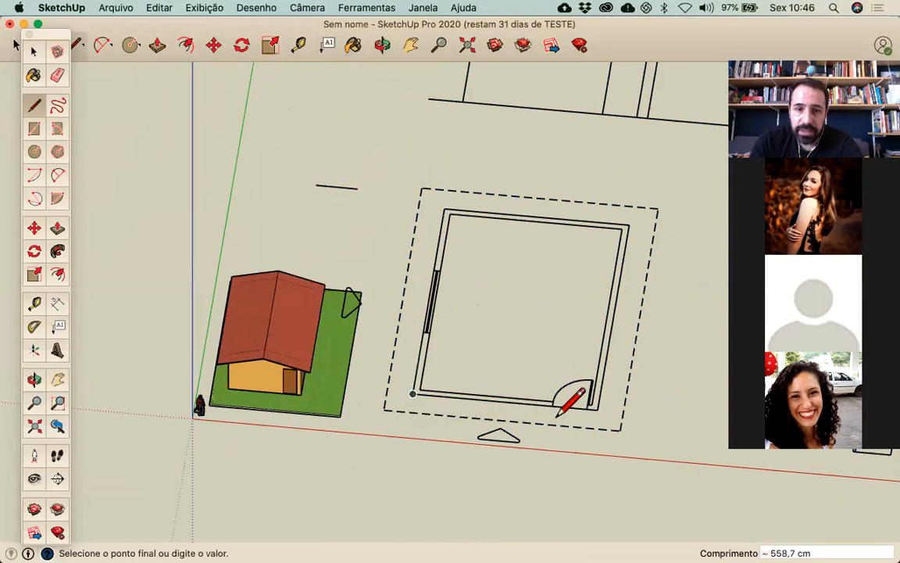
left_click(596, 409)
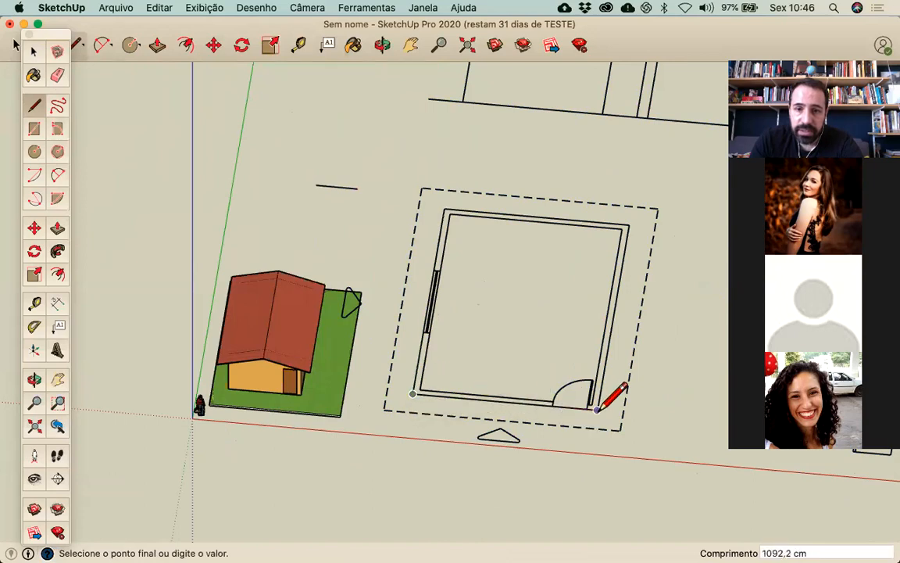
left_click(629, 226)
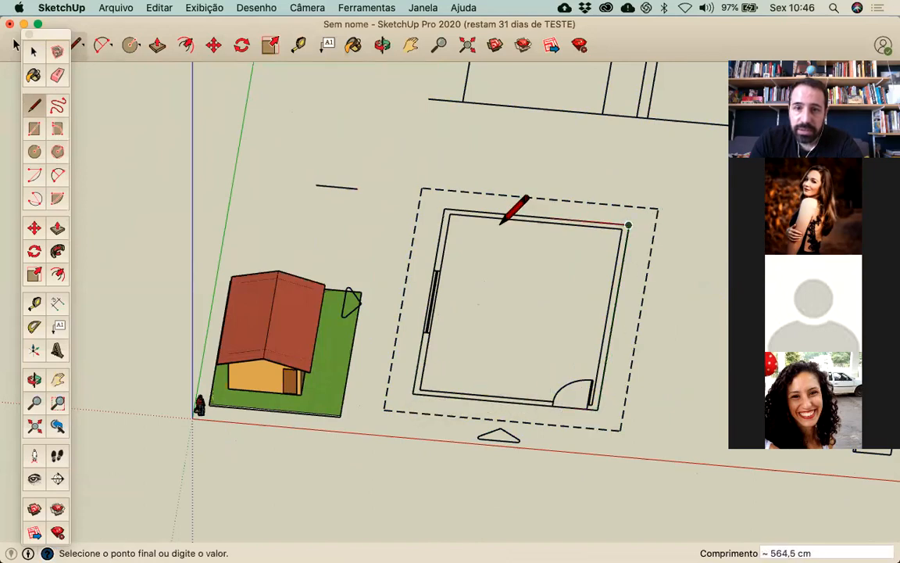
left_click(446, 206)
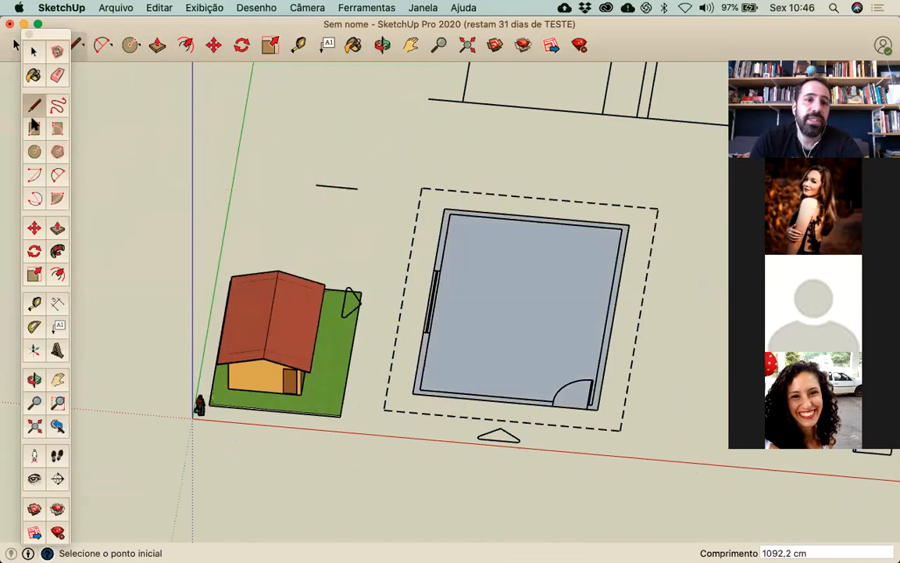
Step: Draw a rectangle along the inner wall outline, between its far corner and the opposite inner corner by the door
key("r")
left_click(449, 213)
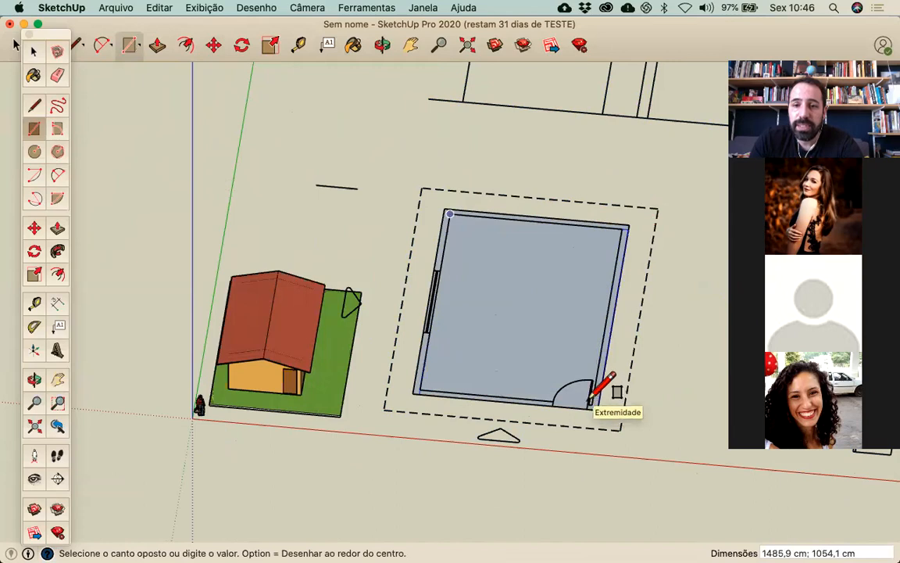
scroll(593, 403, "up", 3)
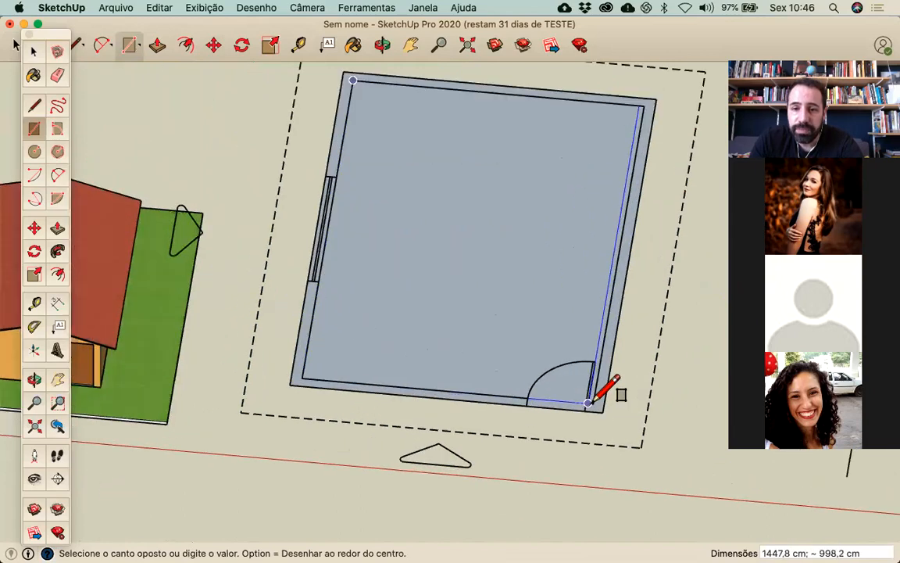
scroll(593, 403, "up", 2)
left_click(588, 403)
Step: Draw lines about 38 cm long across the wall thickness at both sides of the door opening
left_click(34, 105)
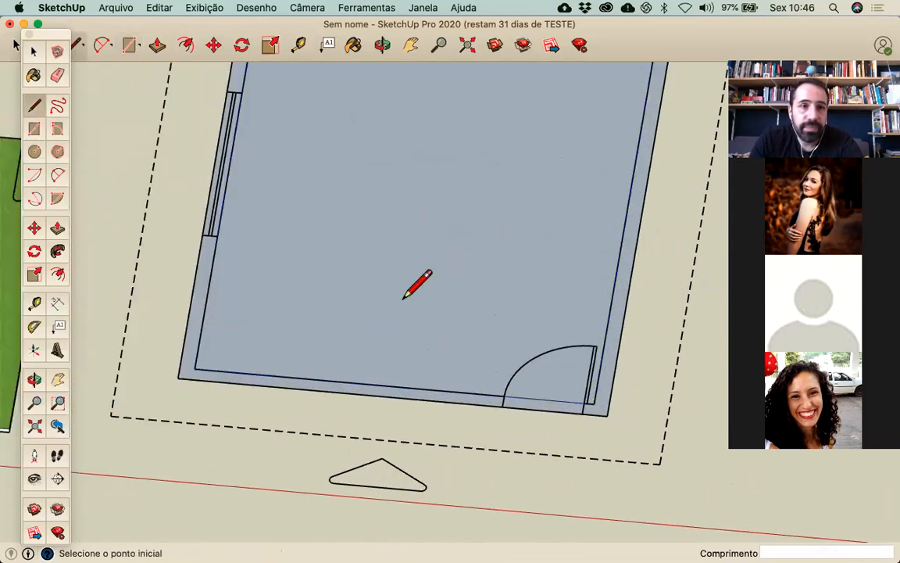
scroll(493, 364, "up", 2)
left_click(463, 388)
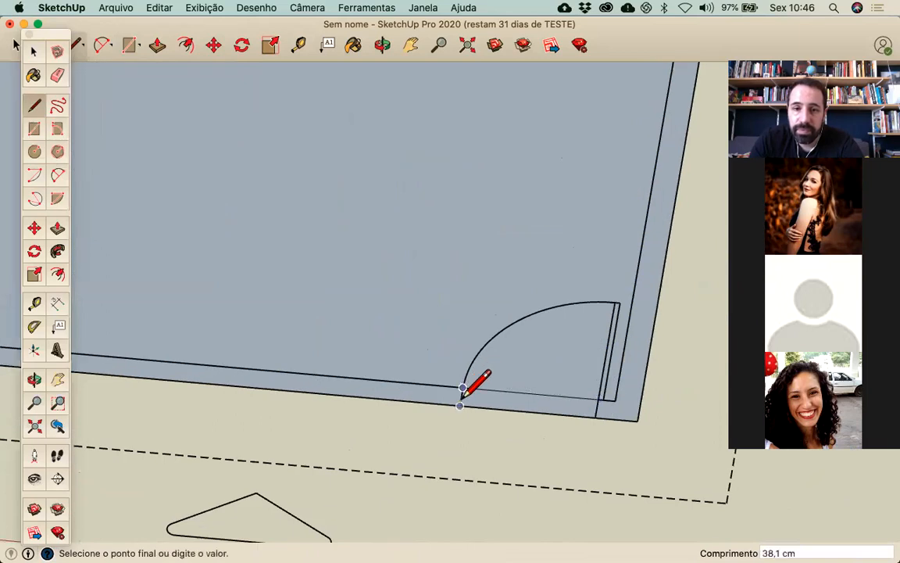
left_click(461, 404)
left_click(597, 404)
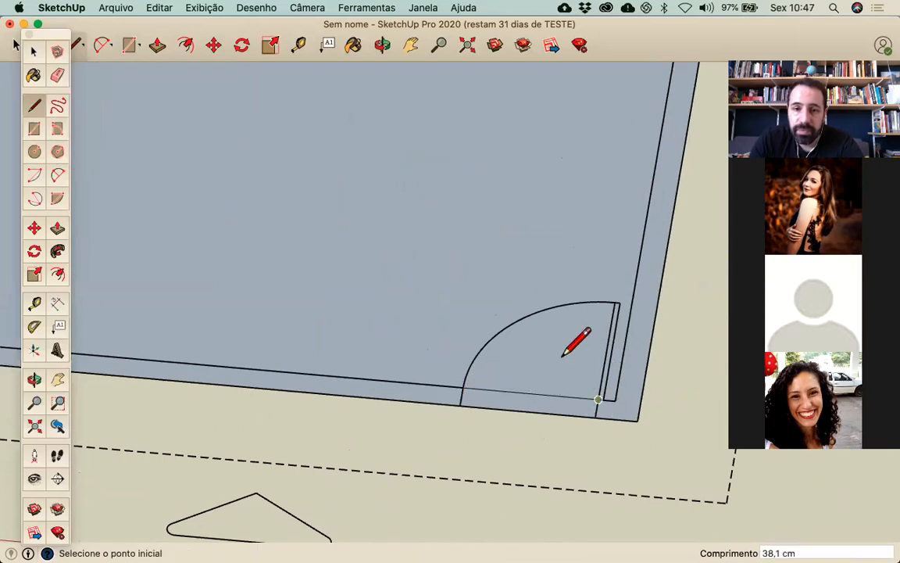
scroll(555, 328, "down", 8)
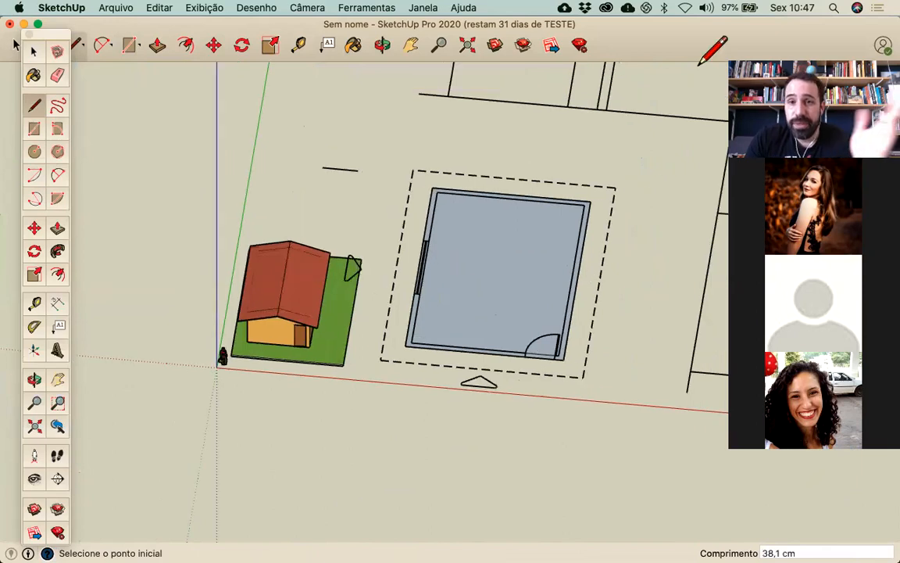
Step: Open the tags list and hide the ARQP-Peitoril, ARQP-Piso, ARQP-Porta and ARQP-Vidro tags
left_click(35, 51)
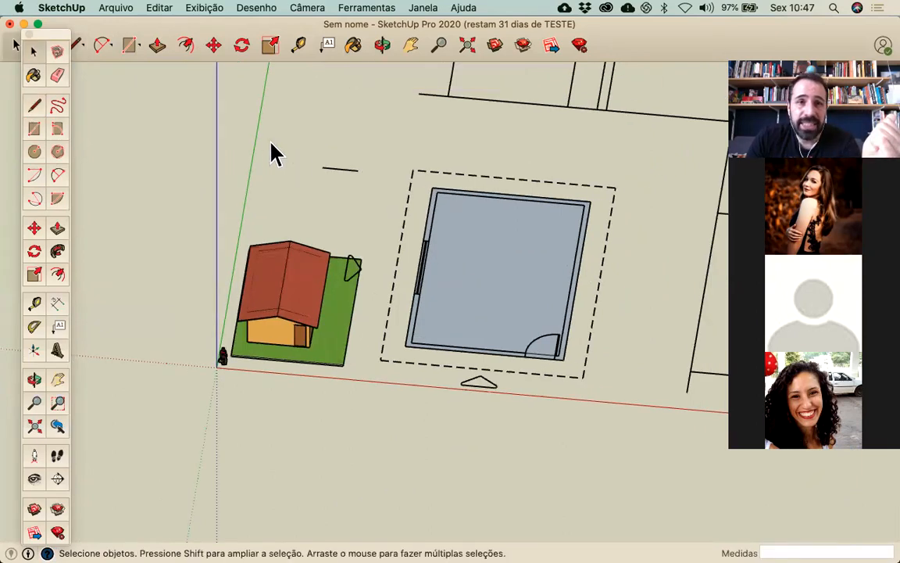
left_click(351, 7)
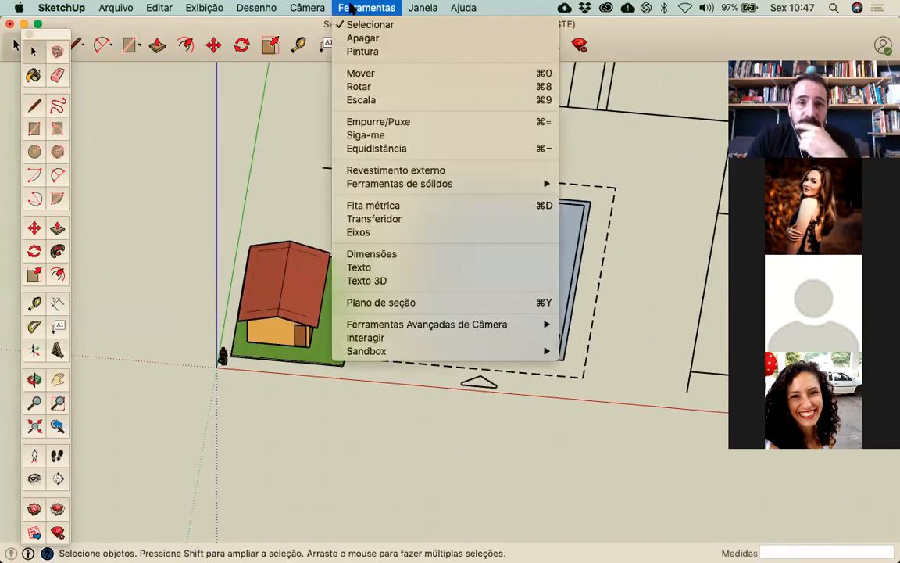
mouse_move(423, 8)
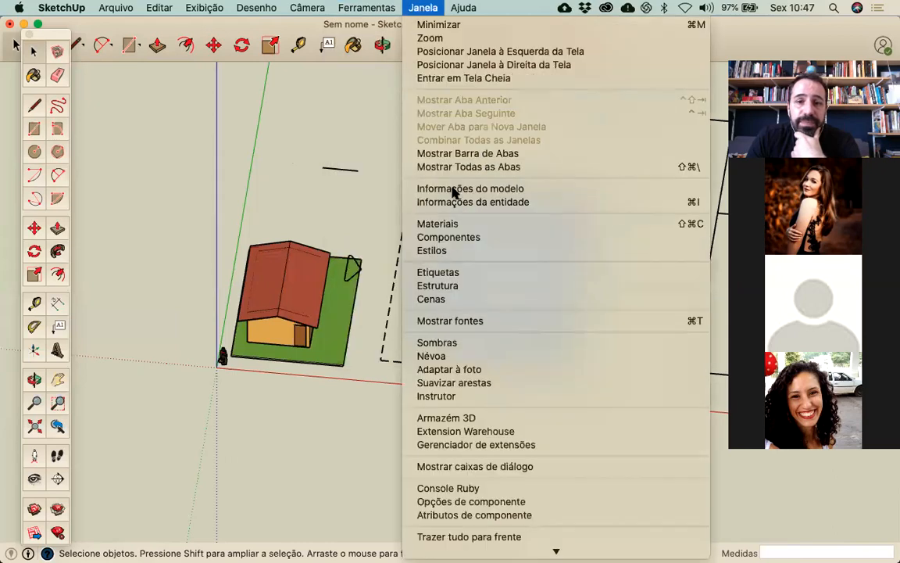
left_click(456, 272)
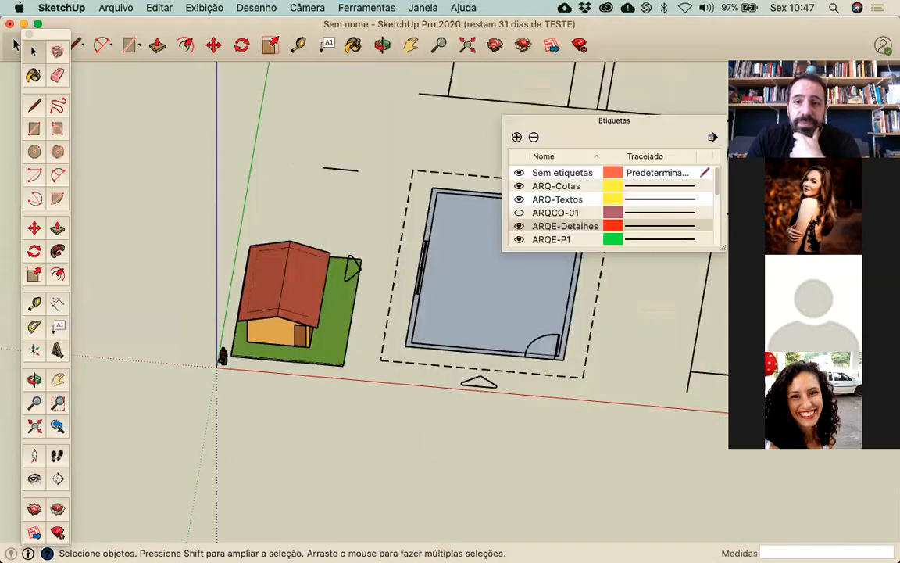
scroll(573, 228, "down", 5)
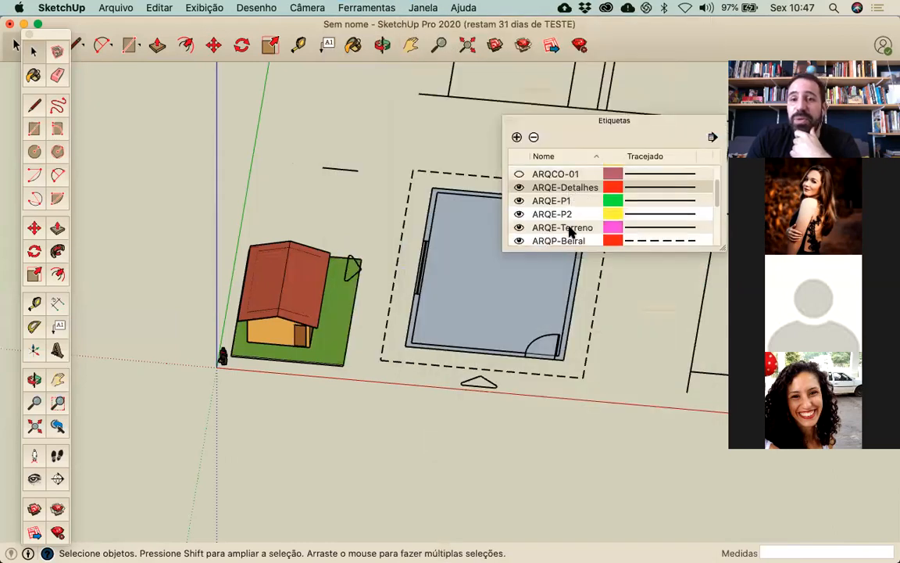
left_click(519, 227)
left_click(519, 214)
left_click(519, 200)
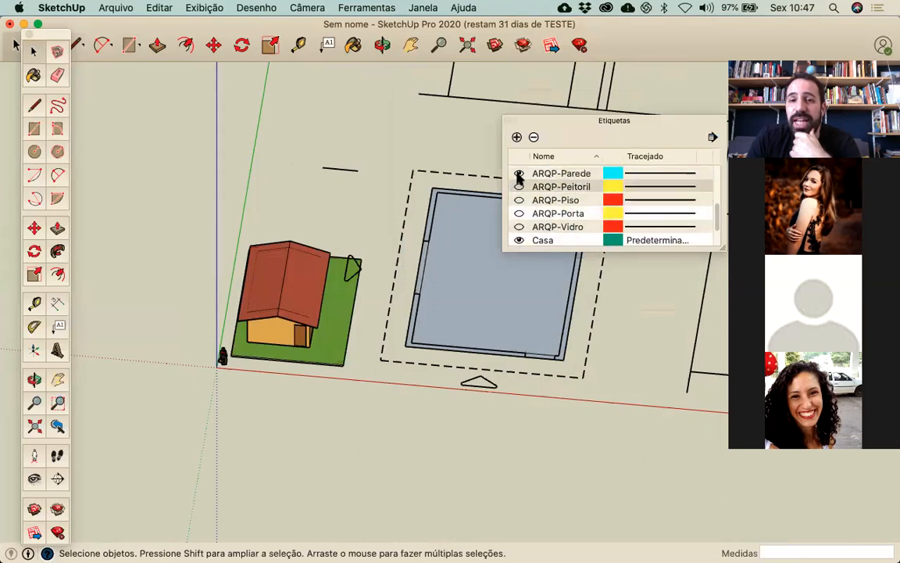
Step: Toggle the ARQP-Parede, ARQP-Peitoril, ARQP-Piso and ARQP-Porta tags one by one to check which plan lines each contains
left_click(519, 173)
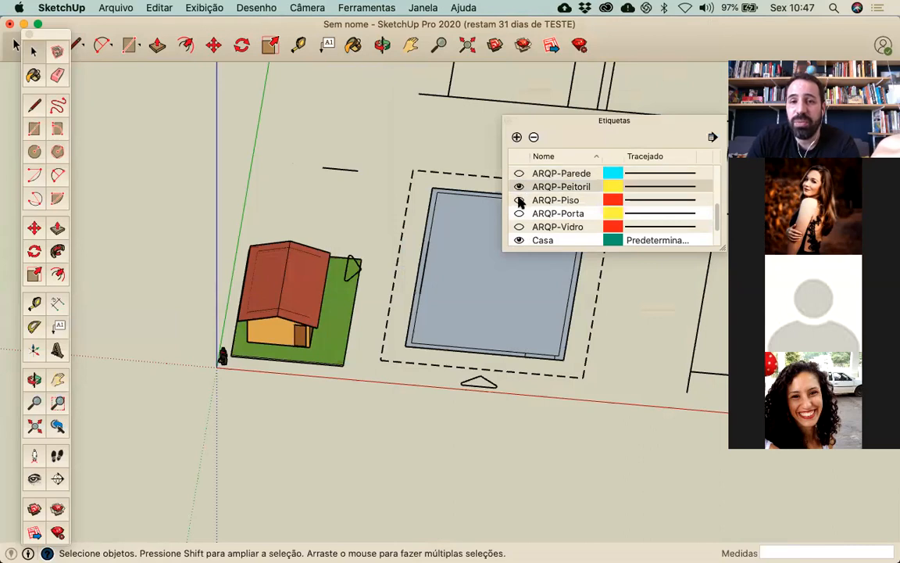
left_click(519, 200)
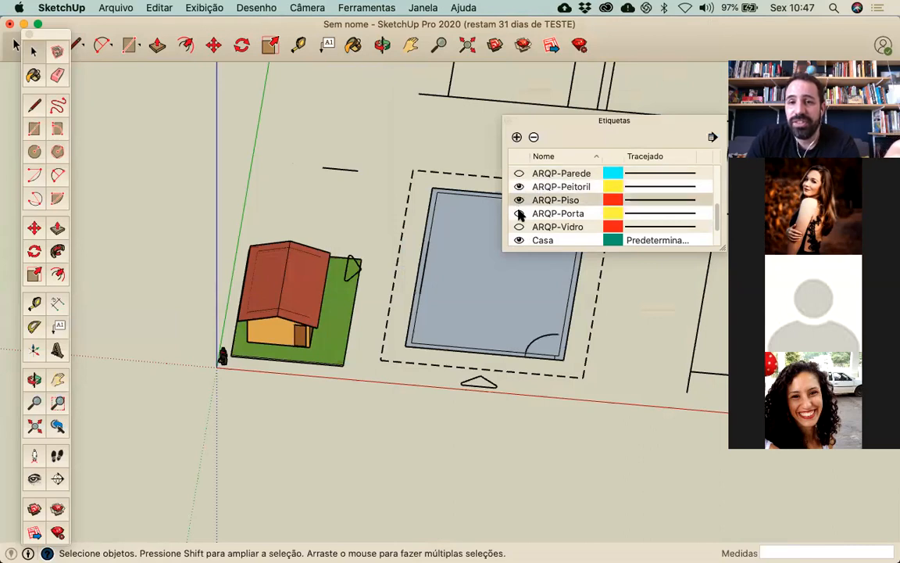
left_click(519, 187)
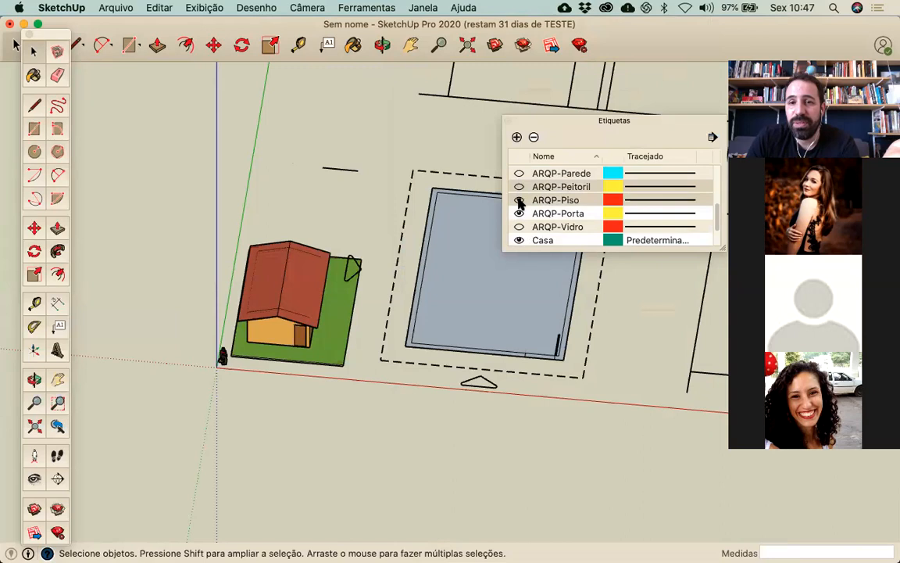
left_click(519, 213)
Step: Hide the ARQ-Cotas and ARQ-Textos tags and make the ARQP-Parede wall lines visible again
left_click_drag(716, 213, 715, 176)
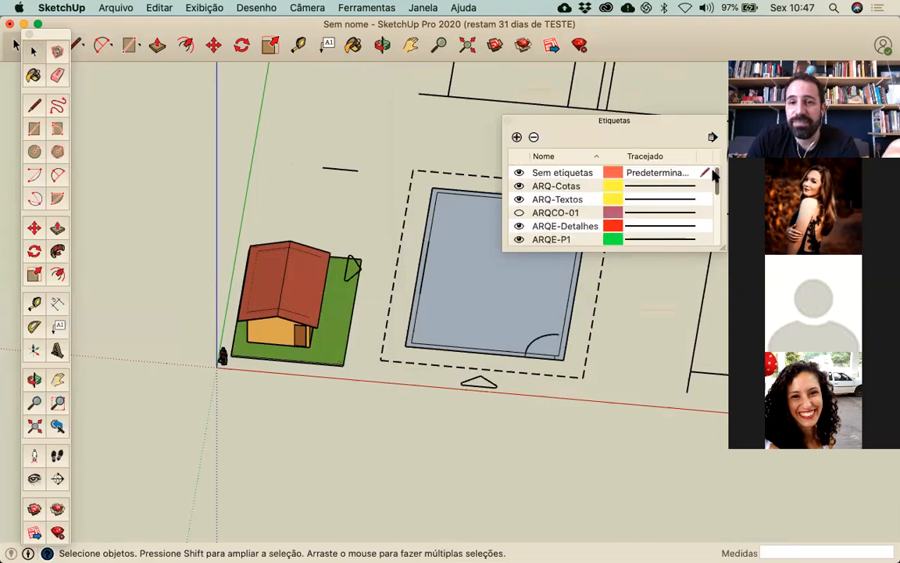
left_click(519, 186)
left_click(520, 200)
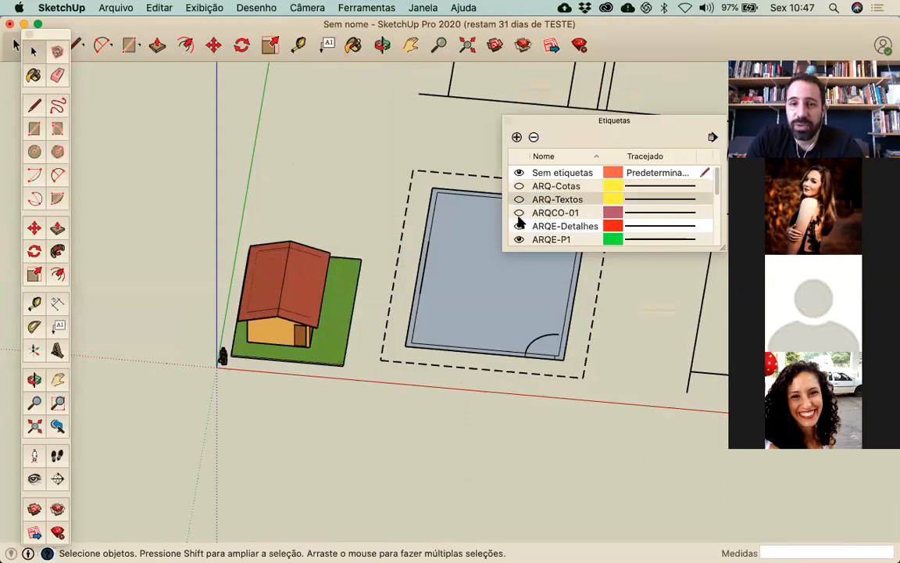
scroll(530, 216, "down", 5)
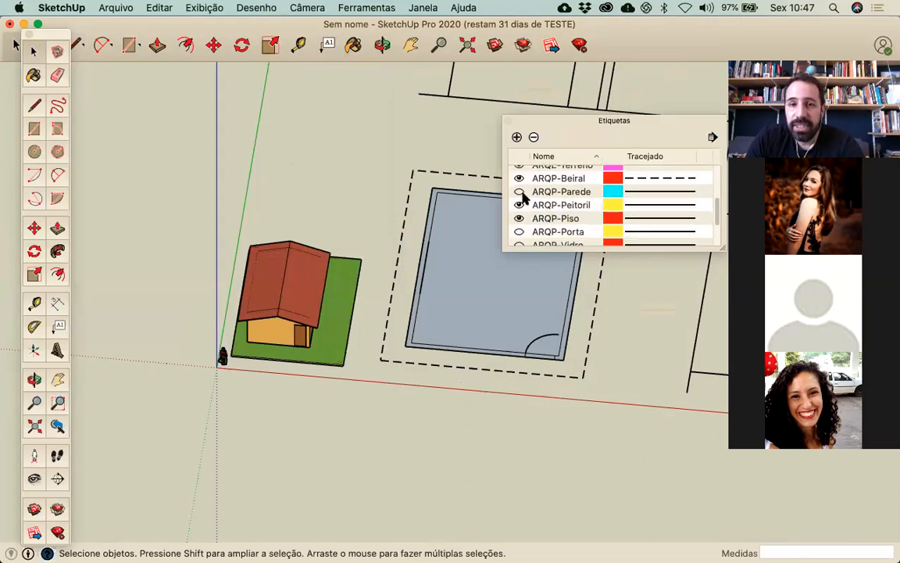
left_click(520, 192)
scroll(483, 298, "down", 3)
scroll(486, 293, "up", 5)
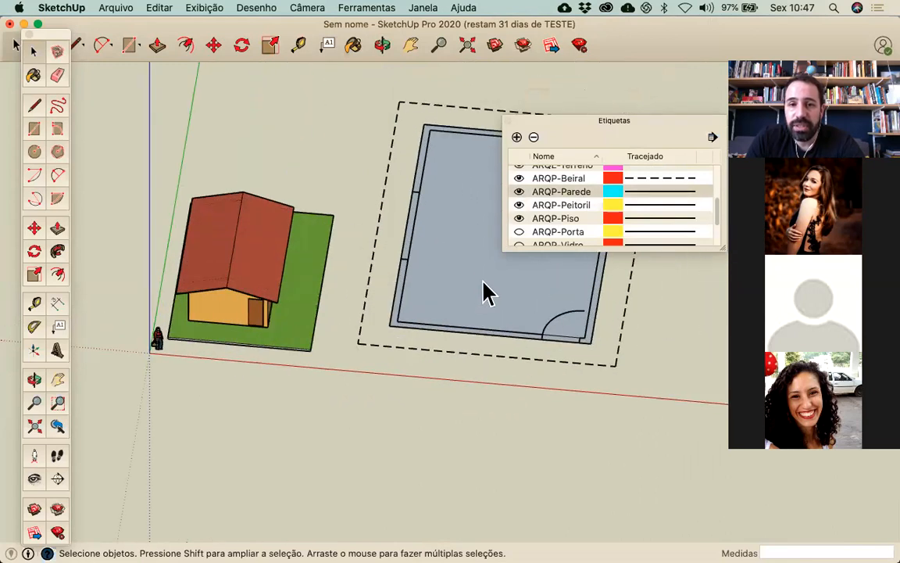
Step: Draw lines about 38 cm long across the wall thickness at both ends of the window opening
left_click(34, 105)
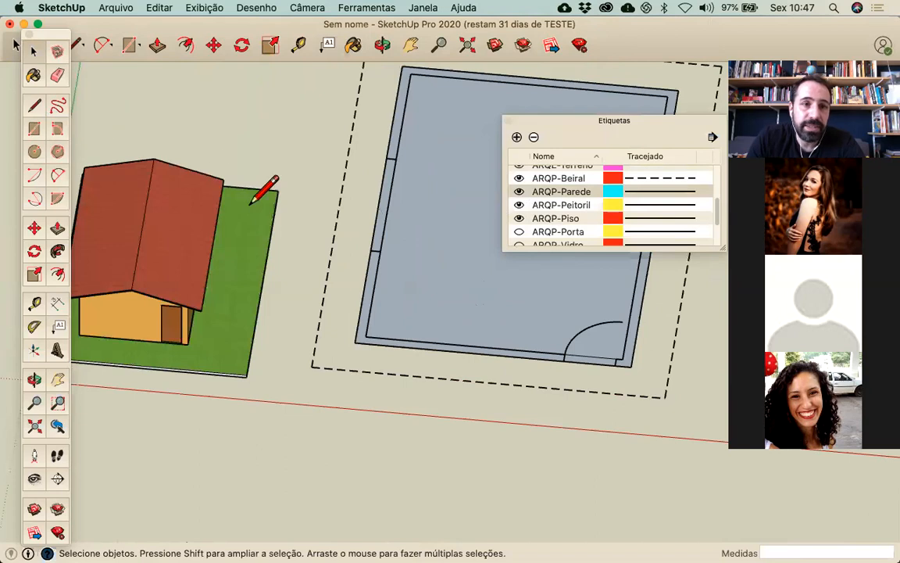
left_click(372, 250)
left_click(381, 251)
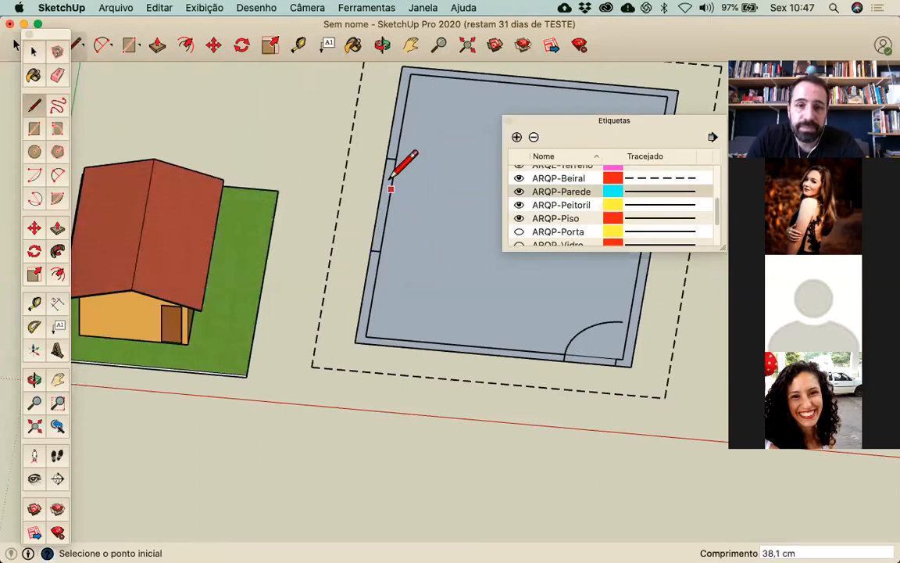
left_click(387, 159)
left_click(395, 159)
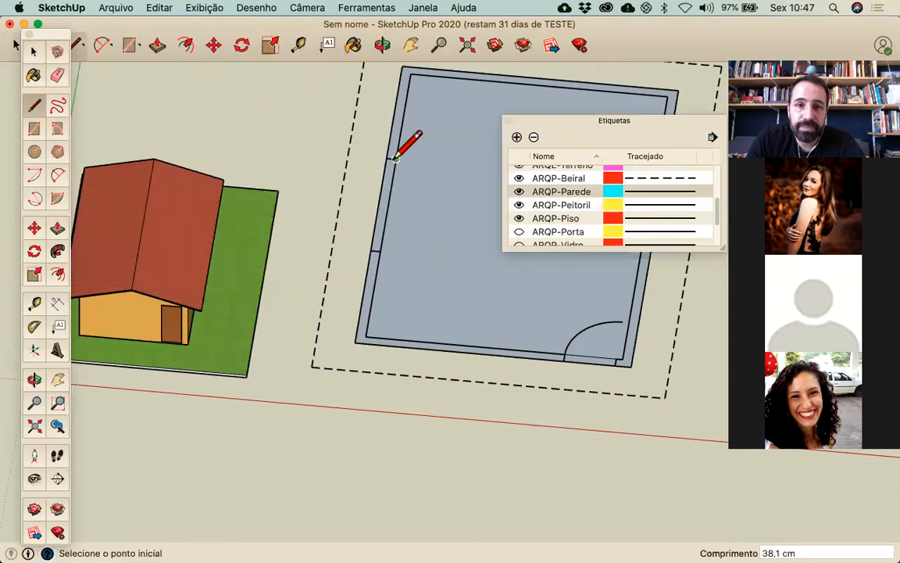
scroll(396, 157, "down", 5)
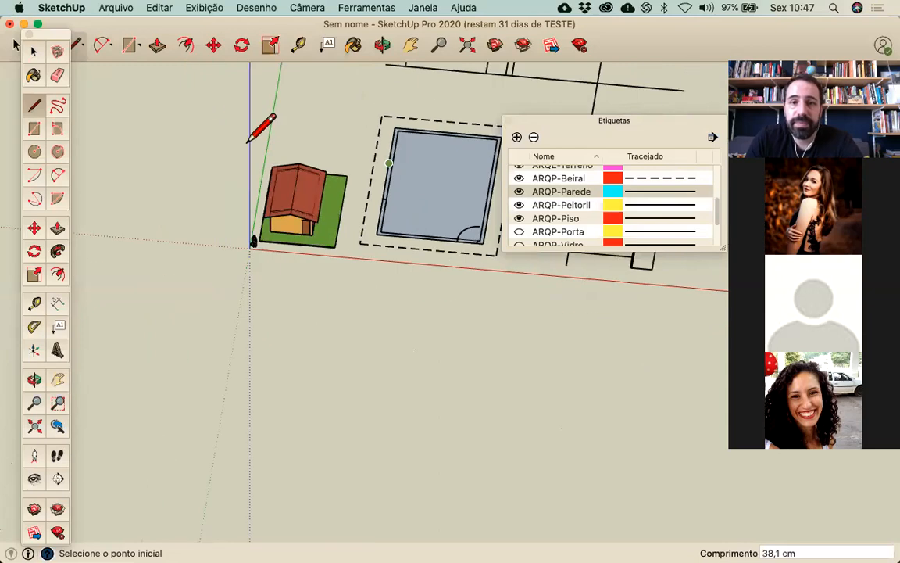
Step: Hide the ARQP-Beiral, ARQP-Parede, ARQP-Peitoril and ARQP-Piso tags so only the traced faces remain in the plan
left_click(519, 178)
left_click(519, 191)
left_click(519, 205)
left_click(519, 219)
scroll(533, 208, "up", 2)
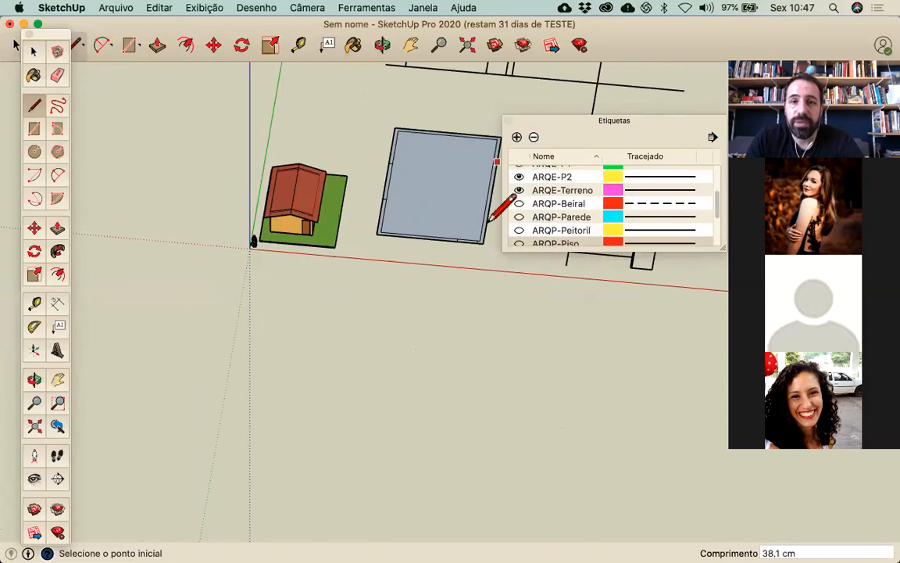
Step: Hide the ARQE-Detalhes and ARQE-P1 tags, then check the rest of the tag list
scroll(490, 219, "up", 1)
scroll(550, 192, "up", 3)
left_click(519, 226)
left_click(519, 239)
scroll(538, 213, "down", 5)
scroll(526, 229, "down", 2)
scroll(527, 226, "up", 8)
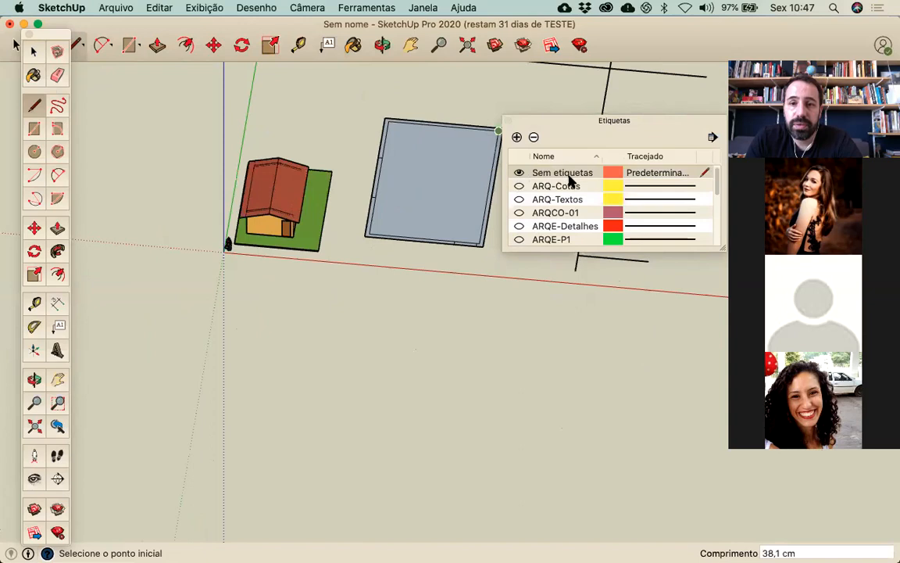
scroll(570, 182, "down", 6)
left_click(473, 112)
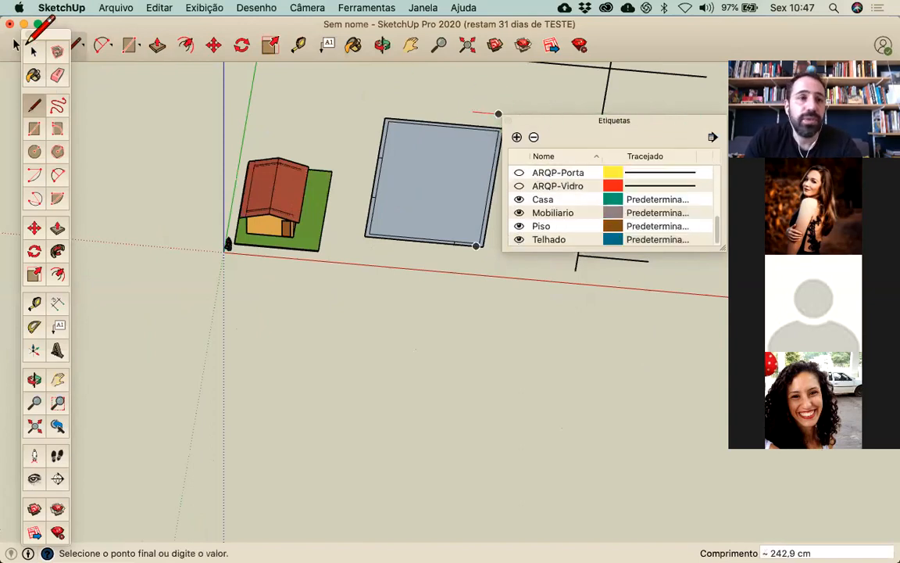
Step: Extrude the wall face running around the back between window and door 275 cm upward, matching the small house's wall height
left_click(34, 50)
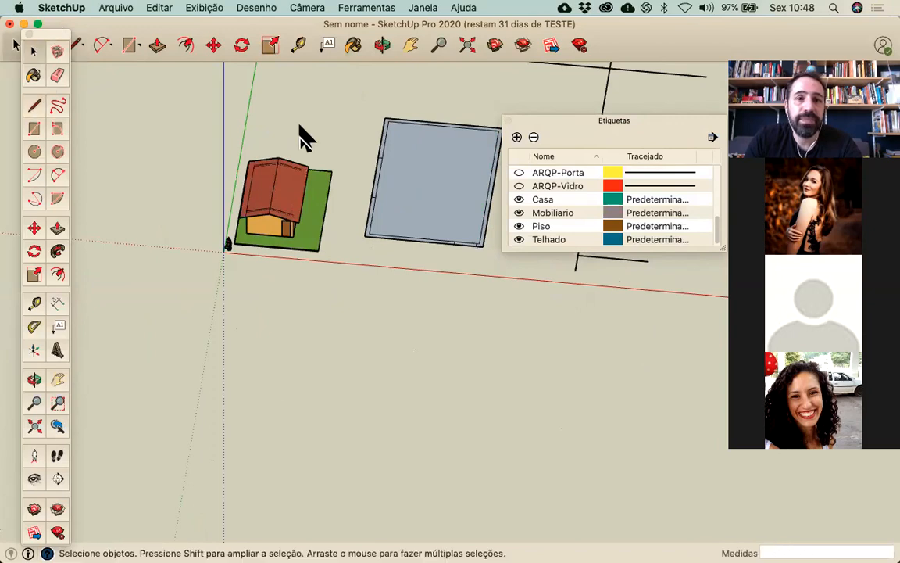
left_click(408, 152)
scroll(391, 145, "up", 2)
left_click(369, 129)
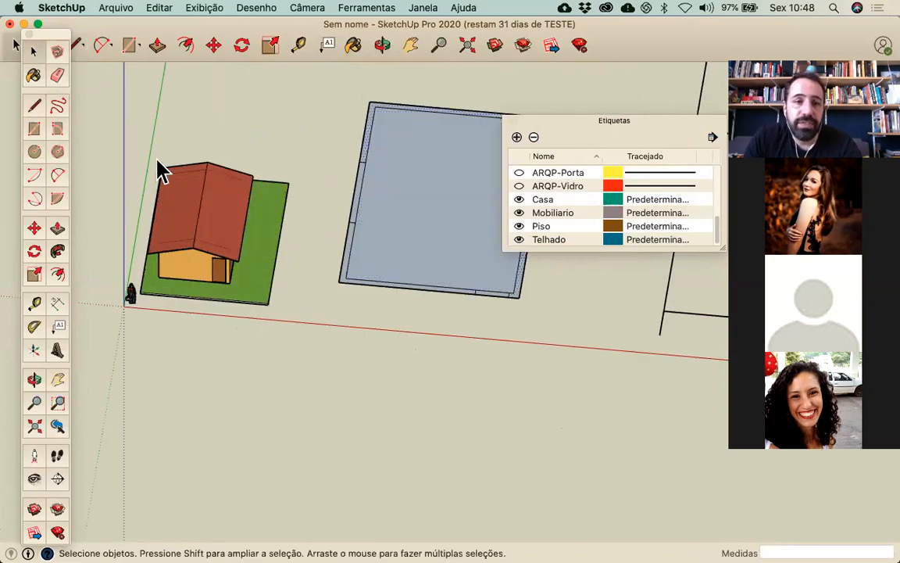
left_click(57, 228)
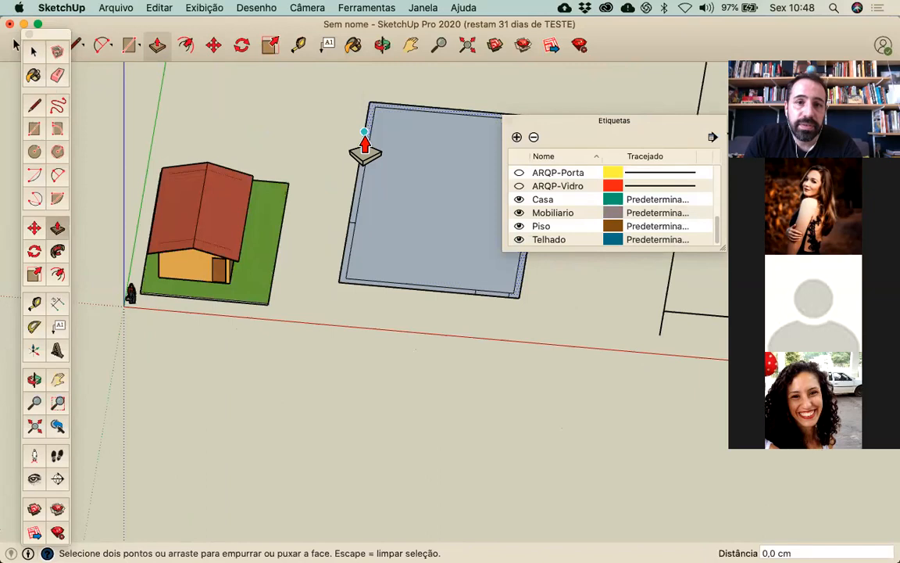
left_click_drag(363, 141, 360, 121)
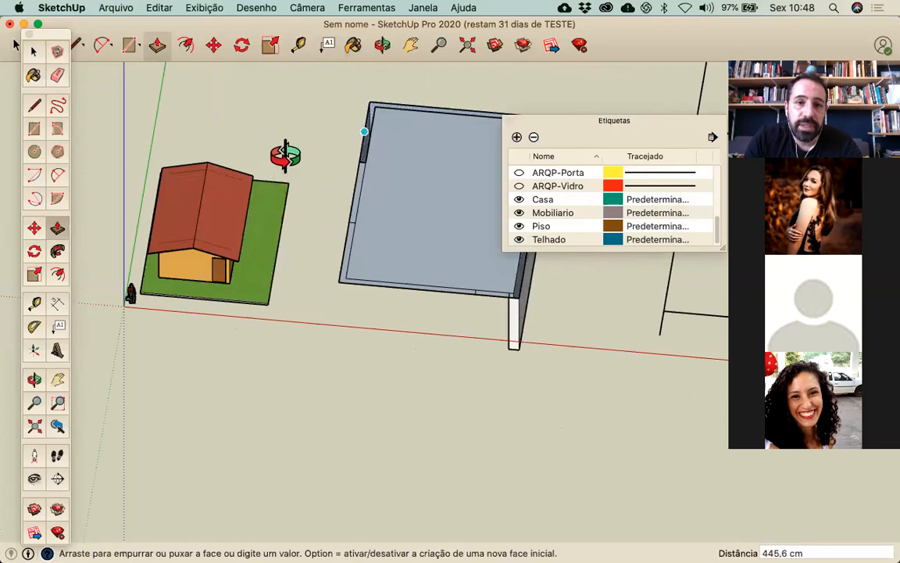
middle_click_drag(283, 153, 319, 97)
scroll(317, 222, "up", 4)
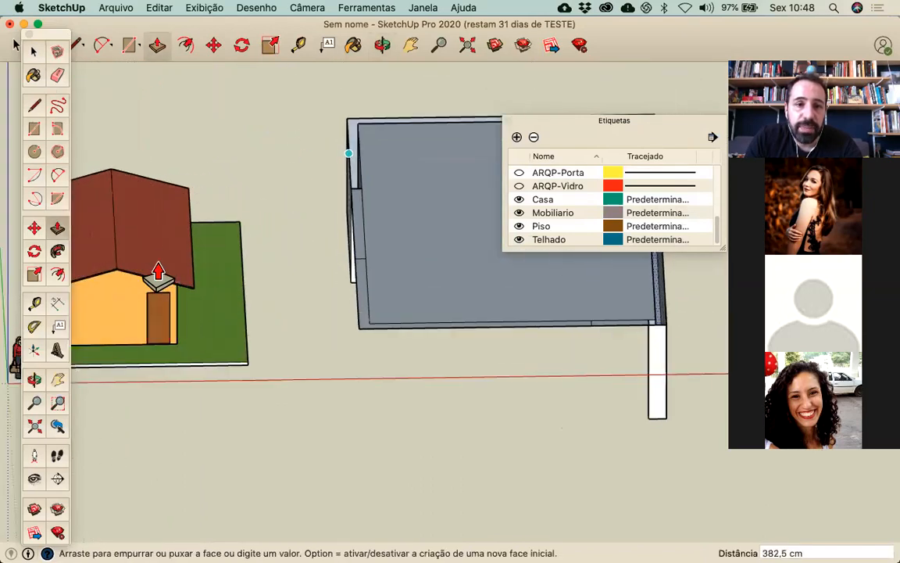
left_click(173, 299)
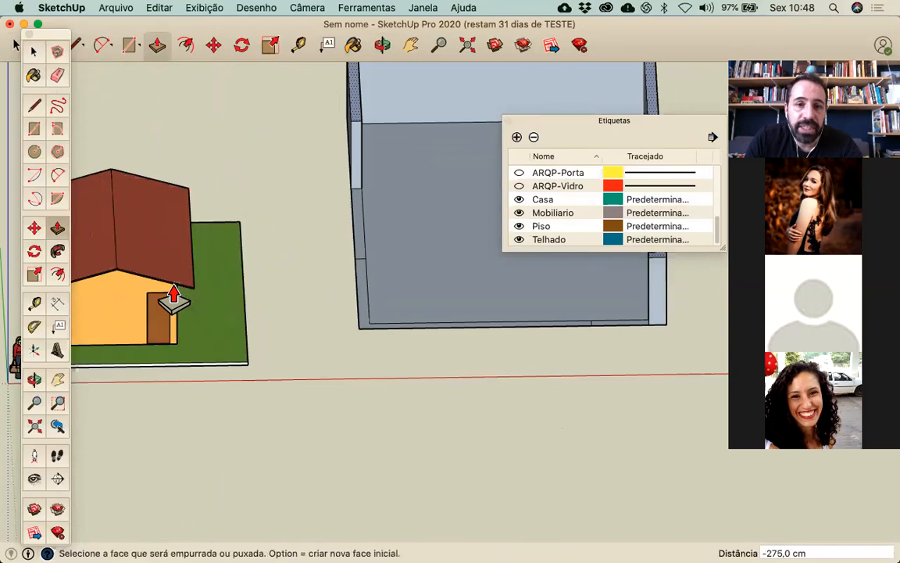
Step: Extrude the remaining front wall face between window and door 275 cm upward, snapping to the small house's wall top
left_click(362, 316)
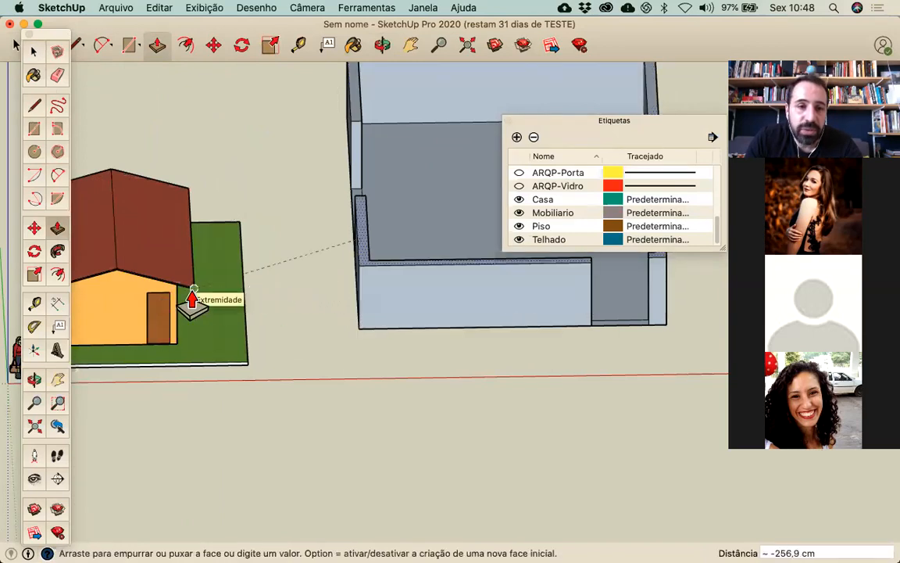
middle_click_drag(192, 300, 205, 261)
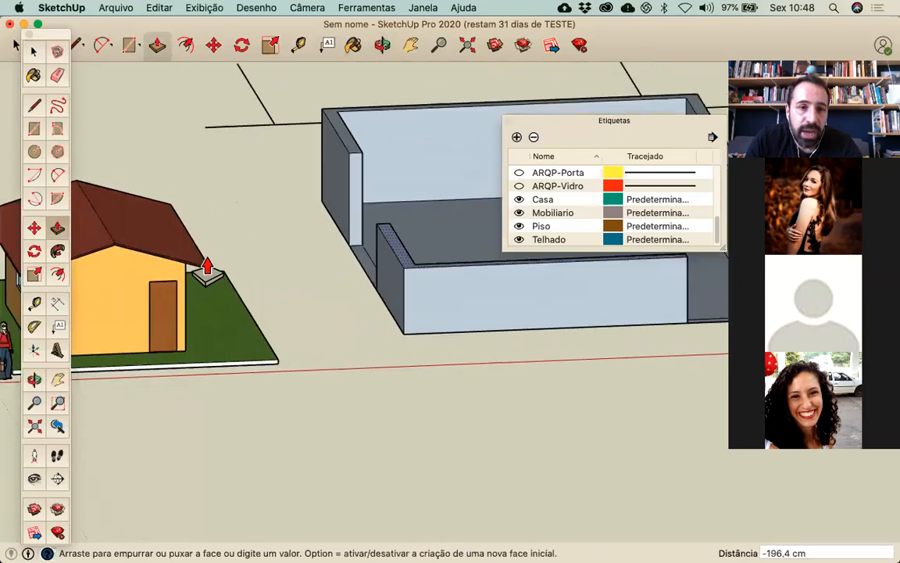
scroll(188, 286, "up", 3)
middle_click_drag(193, 188, 196, 152)
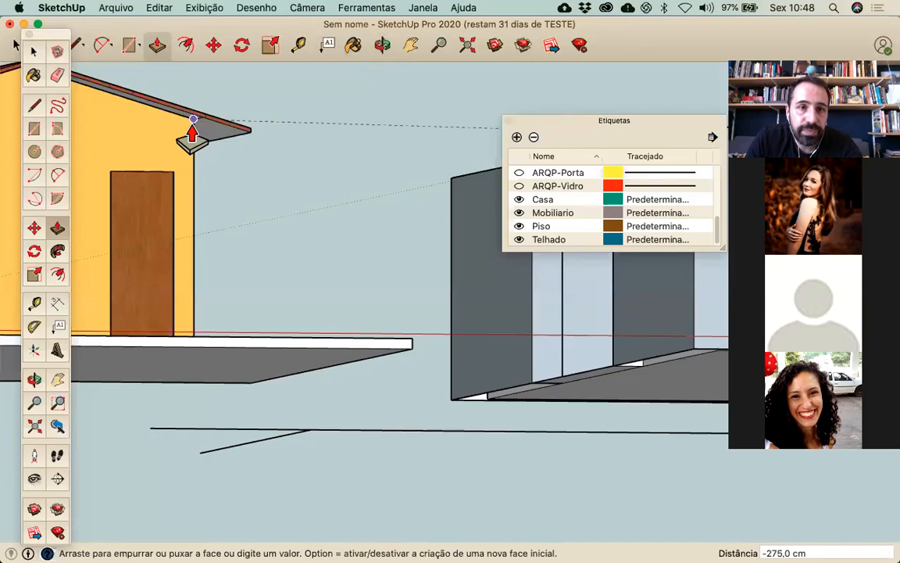
left_click(192, 134)
scroll(203, 151, "down", 5)
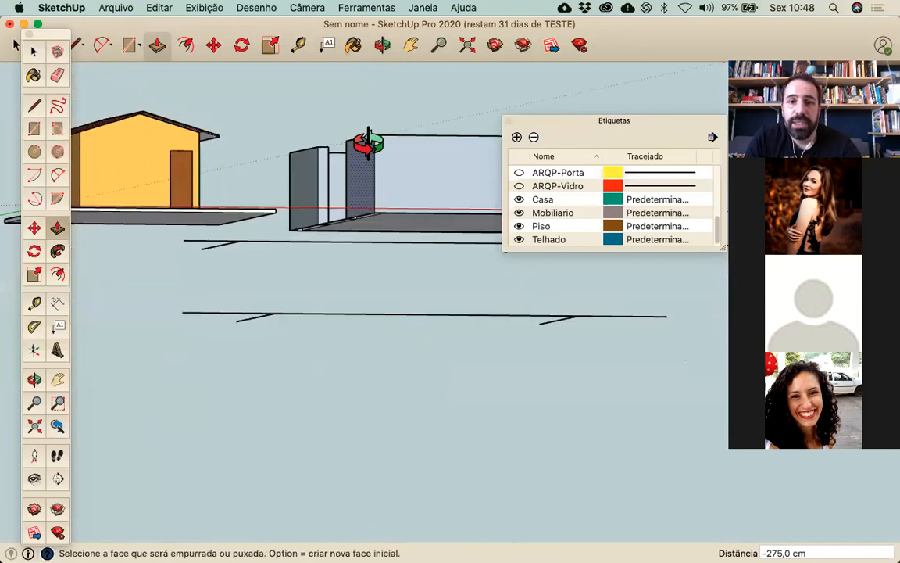
Step: Examine the raised walls, their door and window gaps, and the leftover elevation lines from several angles
middle_click_drag(365, 141, 164, 254)
scroll(179, 261, "down", 3)
mouse_move(364, 177)
middle_mouse_down()
mouse_move(140, 179)
mouse_move(436, 305)
middle_mouse_up()
scroll(388, 275, "down", 3)
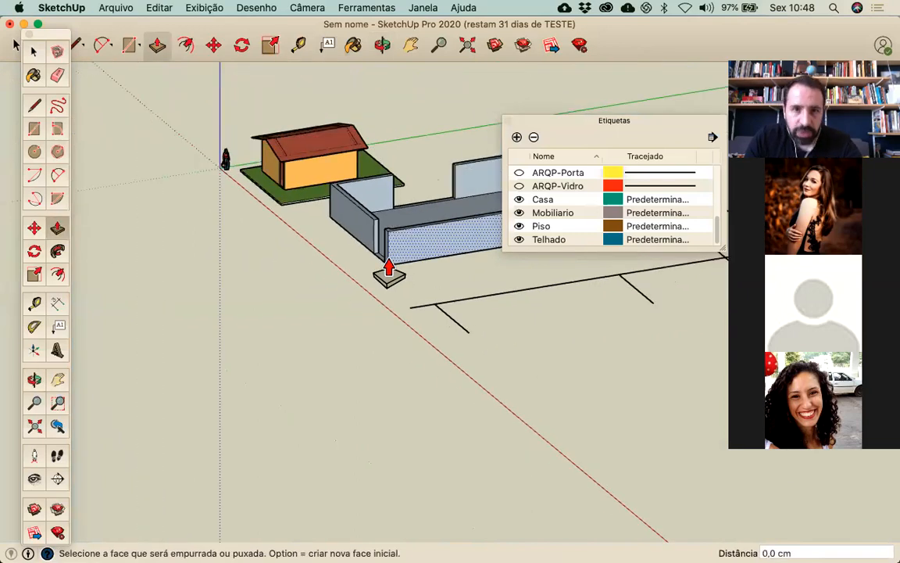
scroll(377, 249, "up", 1)
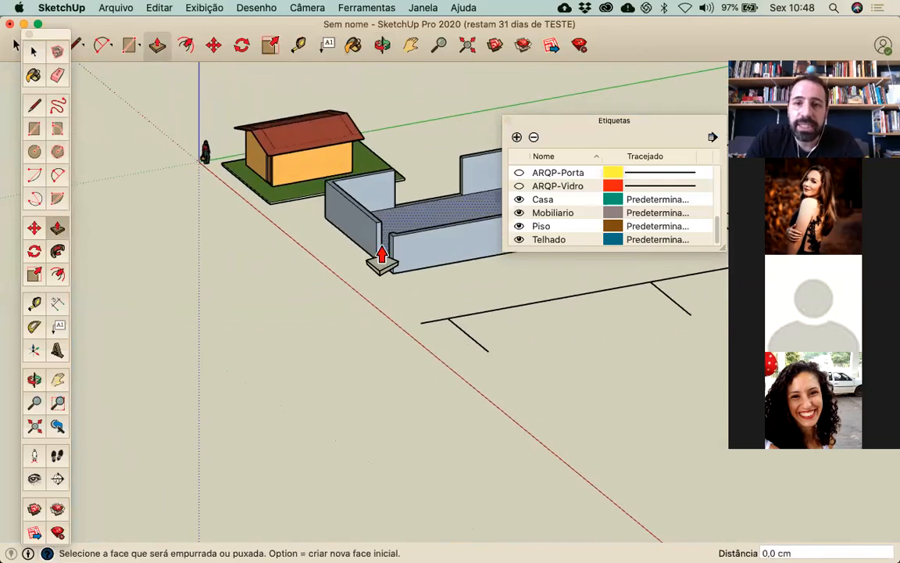
scroll(380, 252, "down", 3)
scroll(380, 251, "down", 3)
middle_click_drag(507, 270, 386, 256)
scroll(386, 255, "down", 4)
scroll(462, 254, "up", 3)
scroll(462, 258, "up", 4)
middle_click_drag(460, 256, 437, 316)
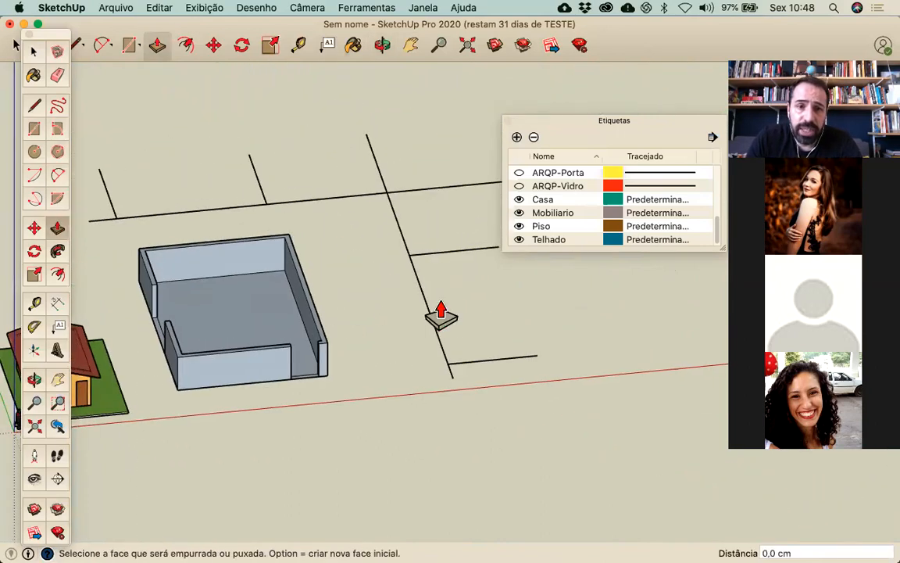
scroll(428, 311, "up", 3)
scroll(426, 307, "down", 2)
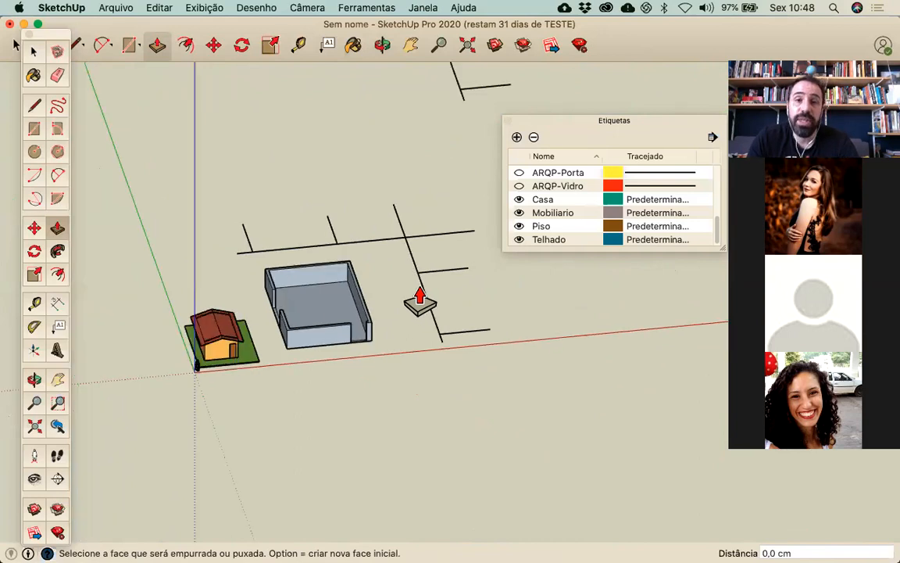
scroll(420, 303, "down", 5)
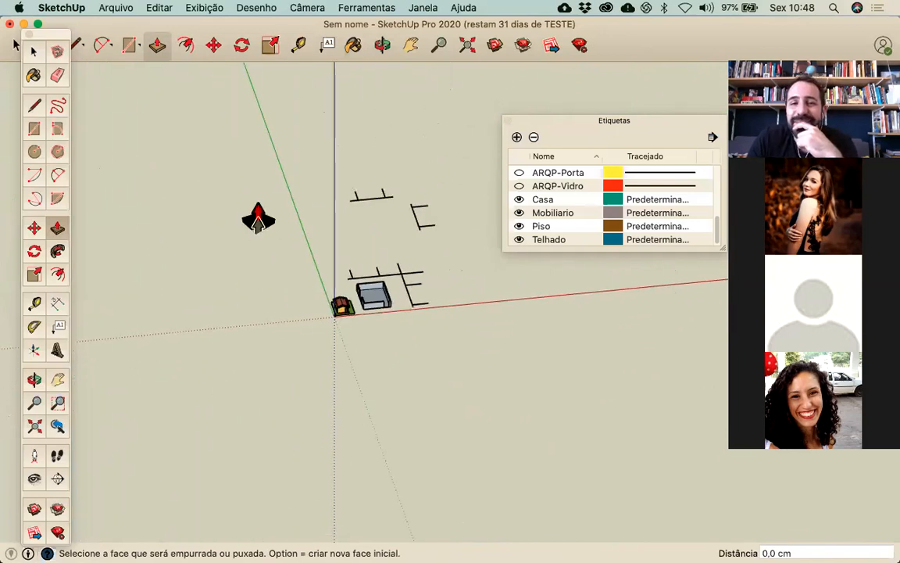
left_click(18, 45)
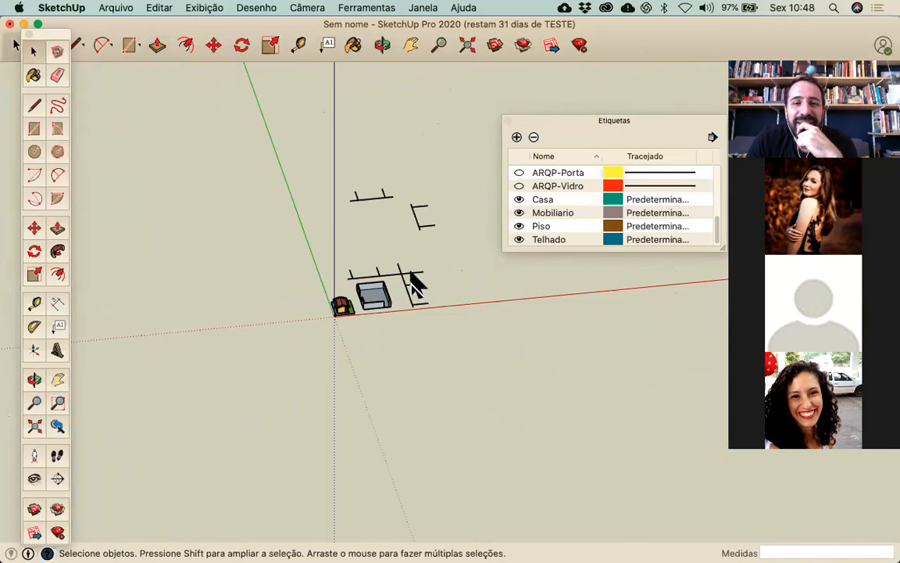